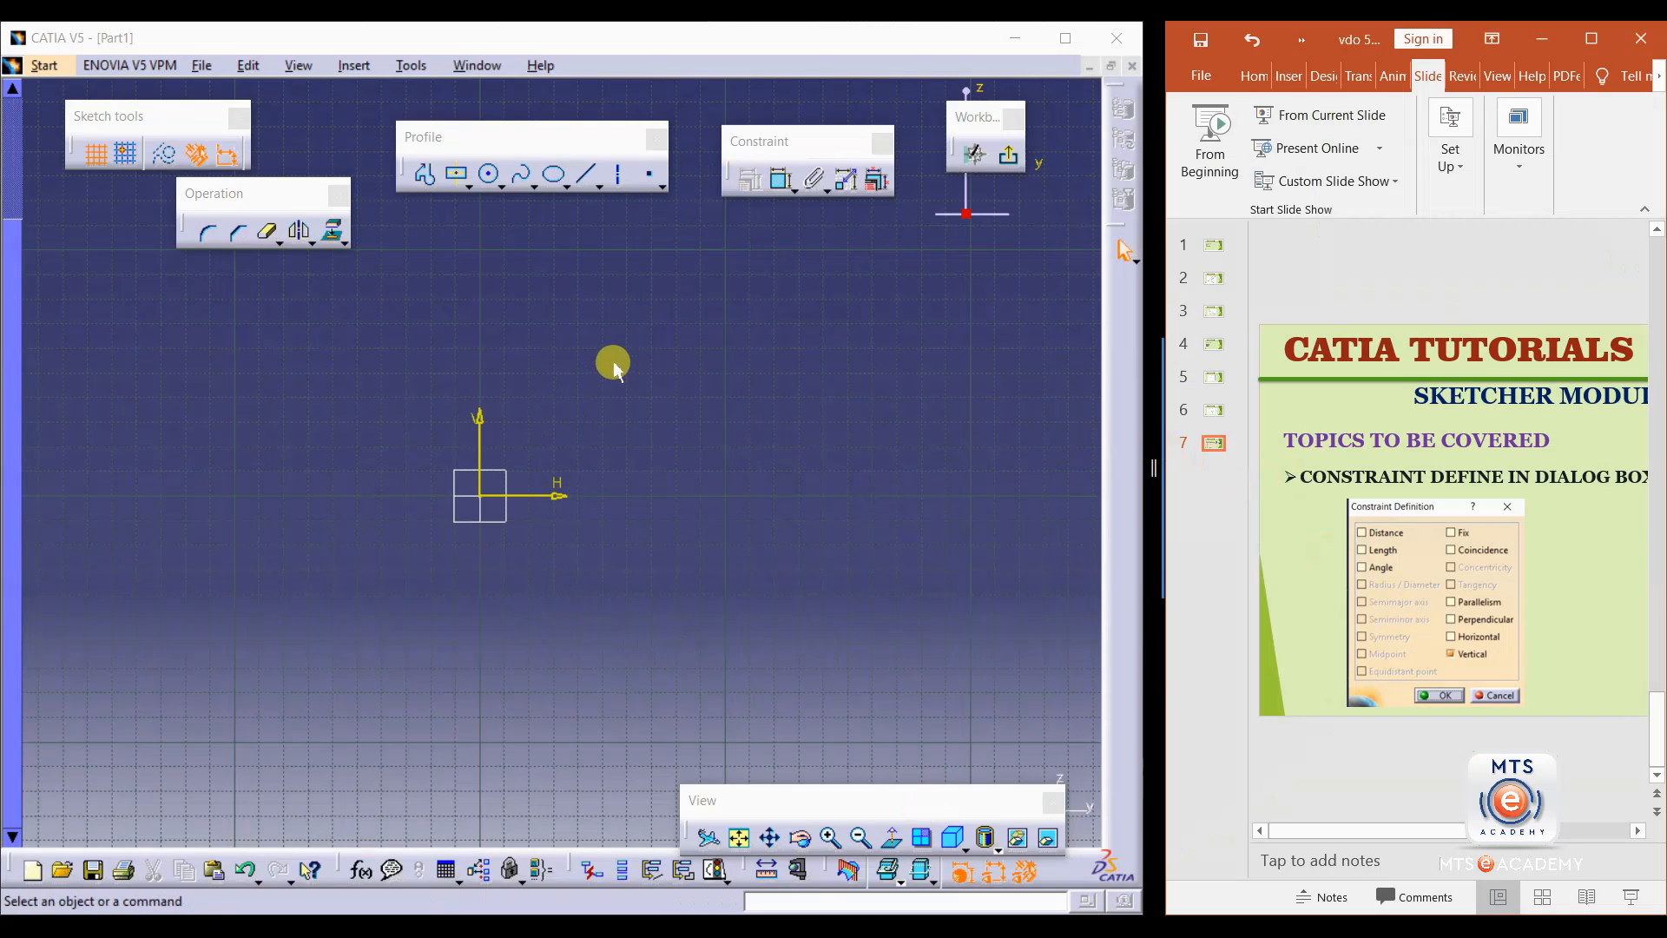
Sketch two vertical lines, one about 75 mm long from the origin and one starting on the horizontal axis about 79 mm away.
click(592, 177)
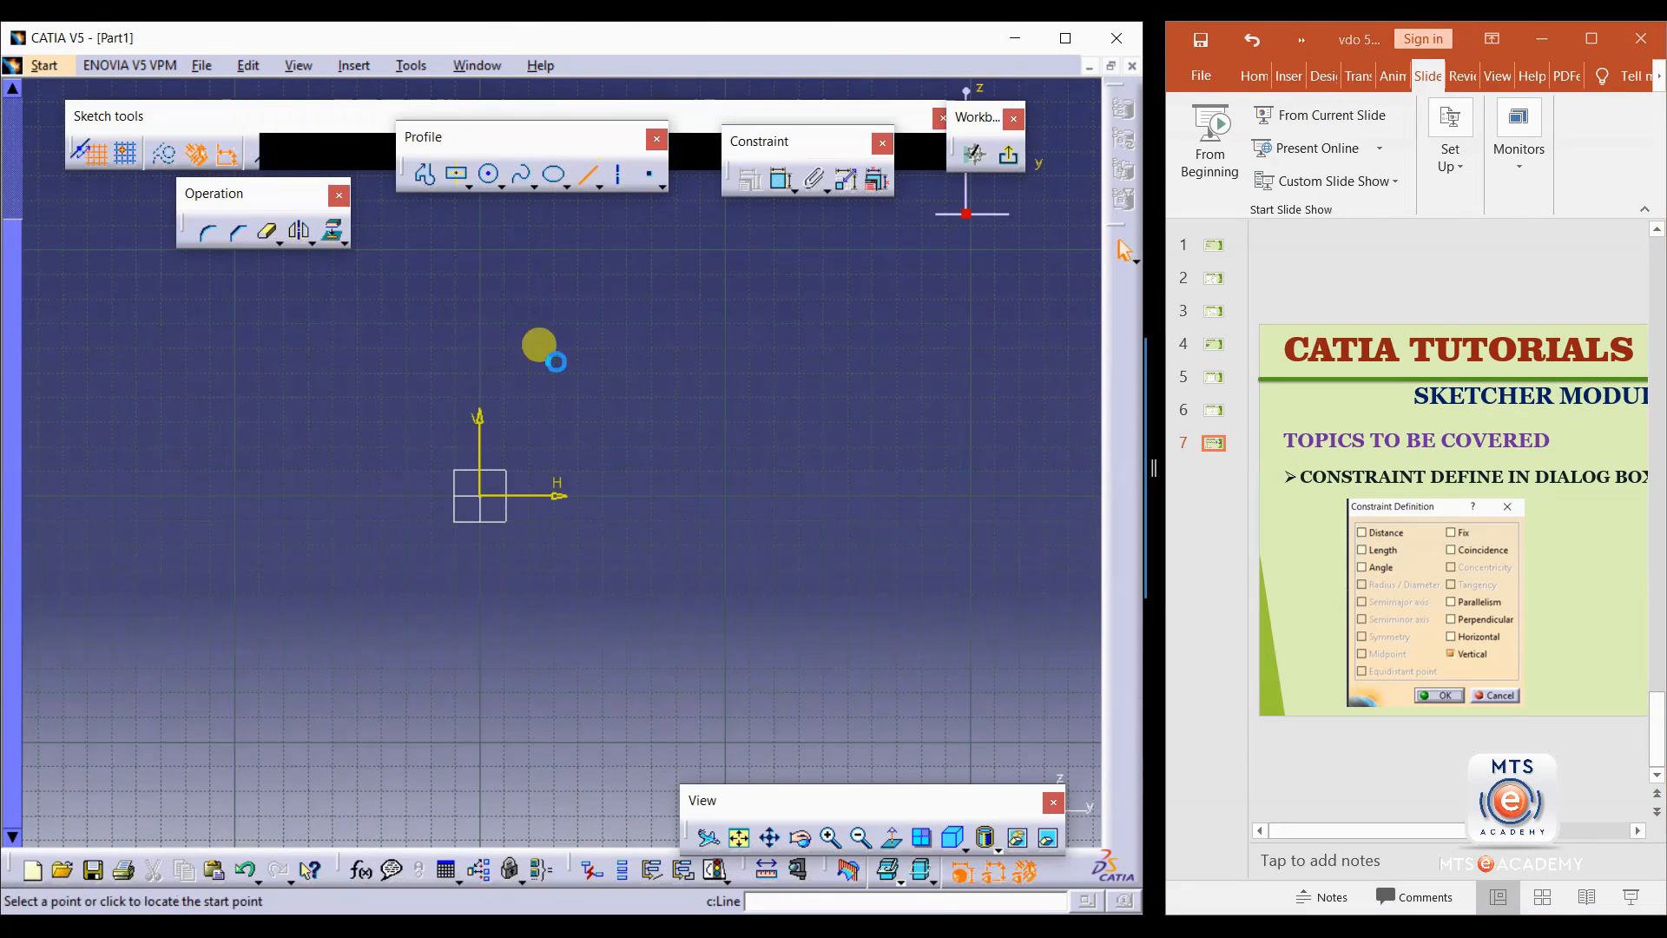
click(480, 493)
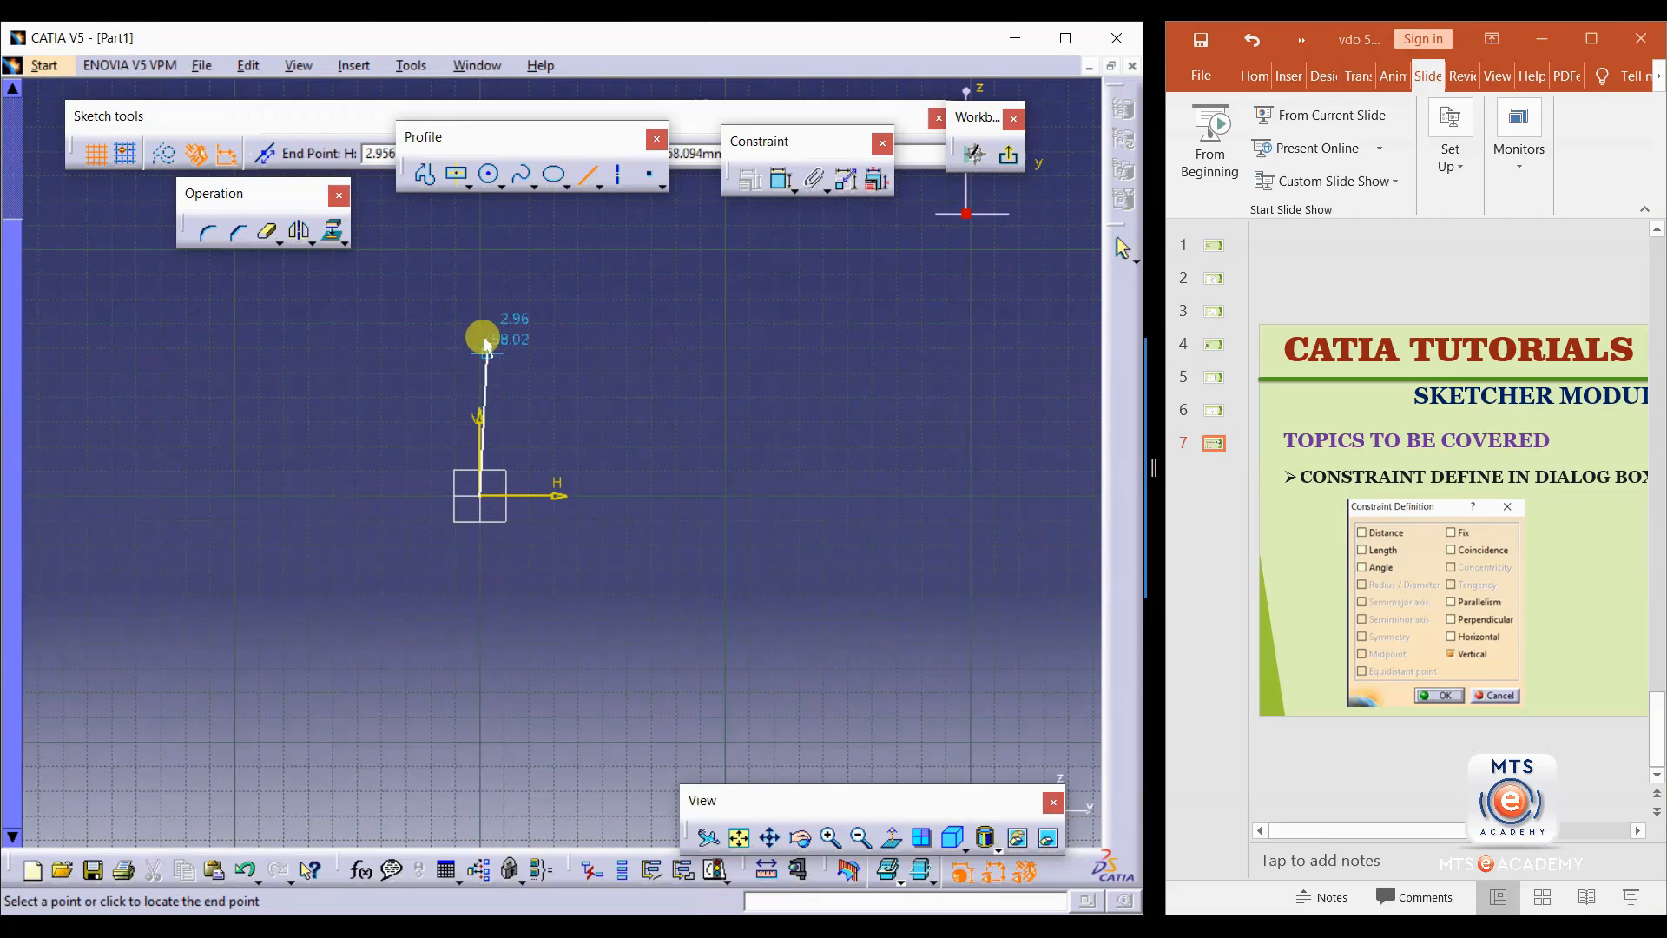
click(479, 313)
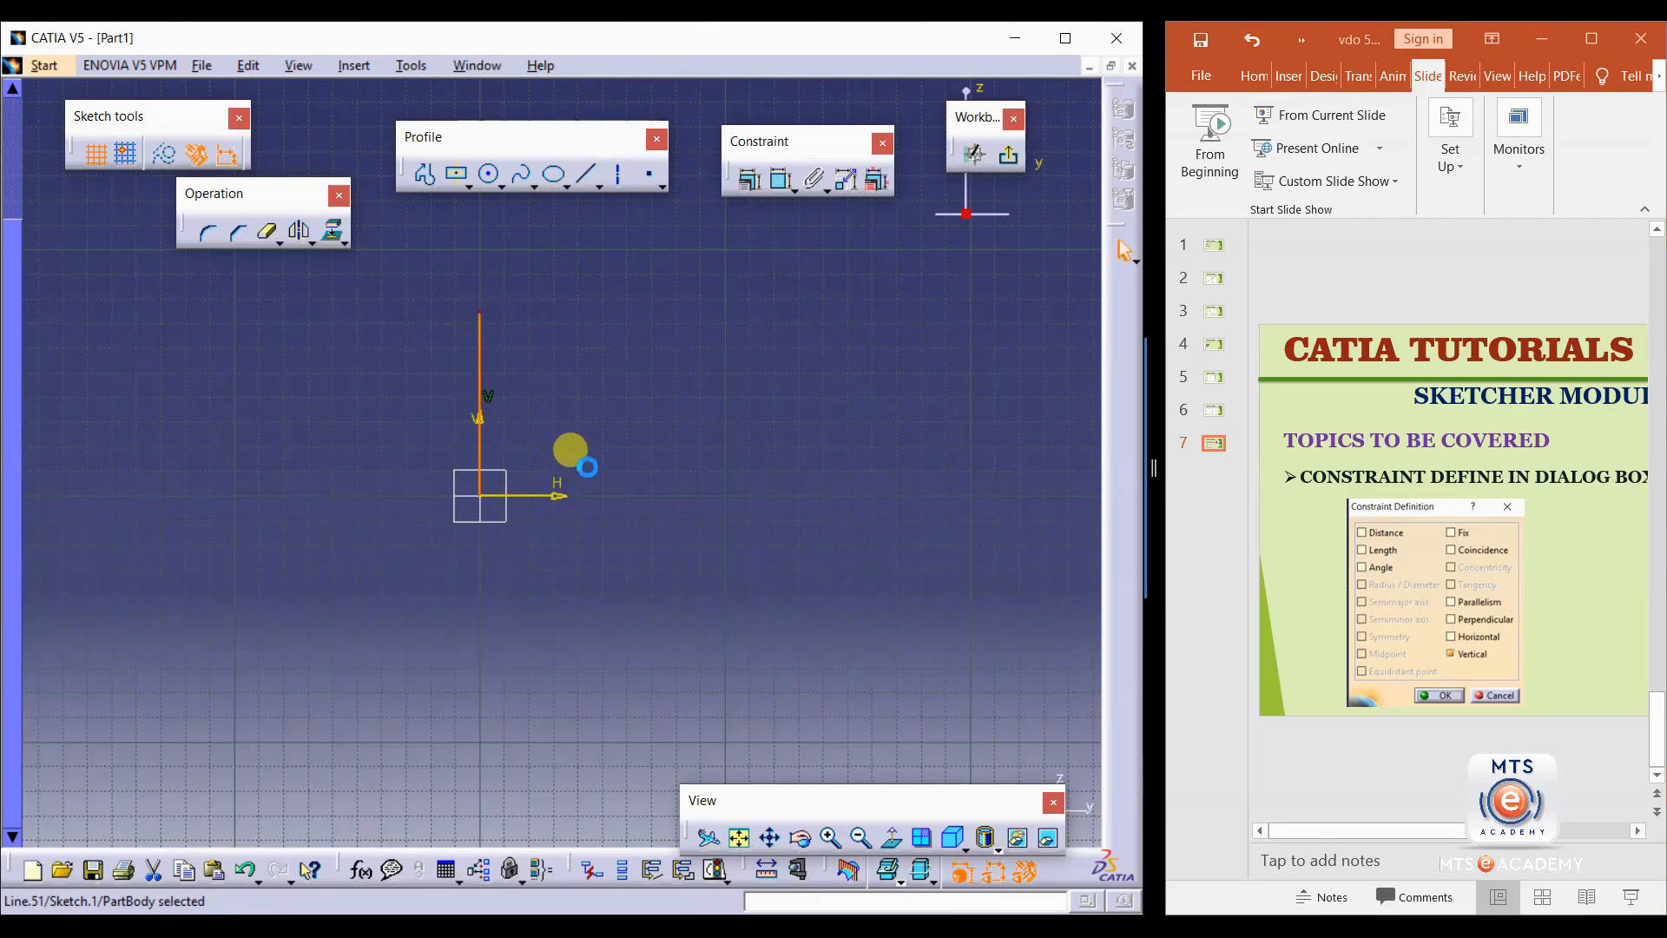
click(587, 175)
click(674, 494)
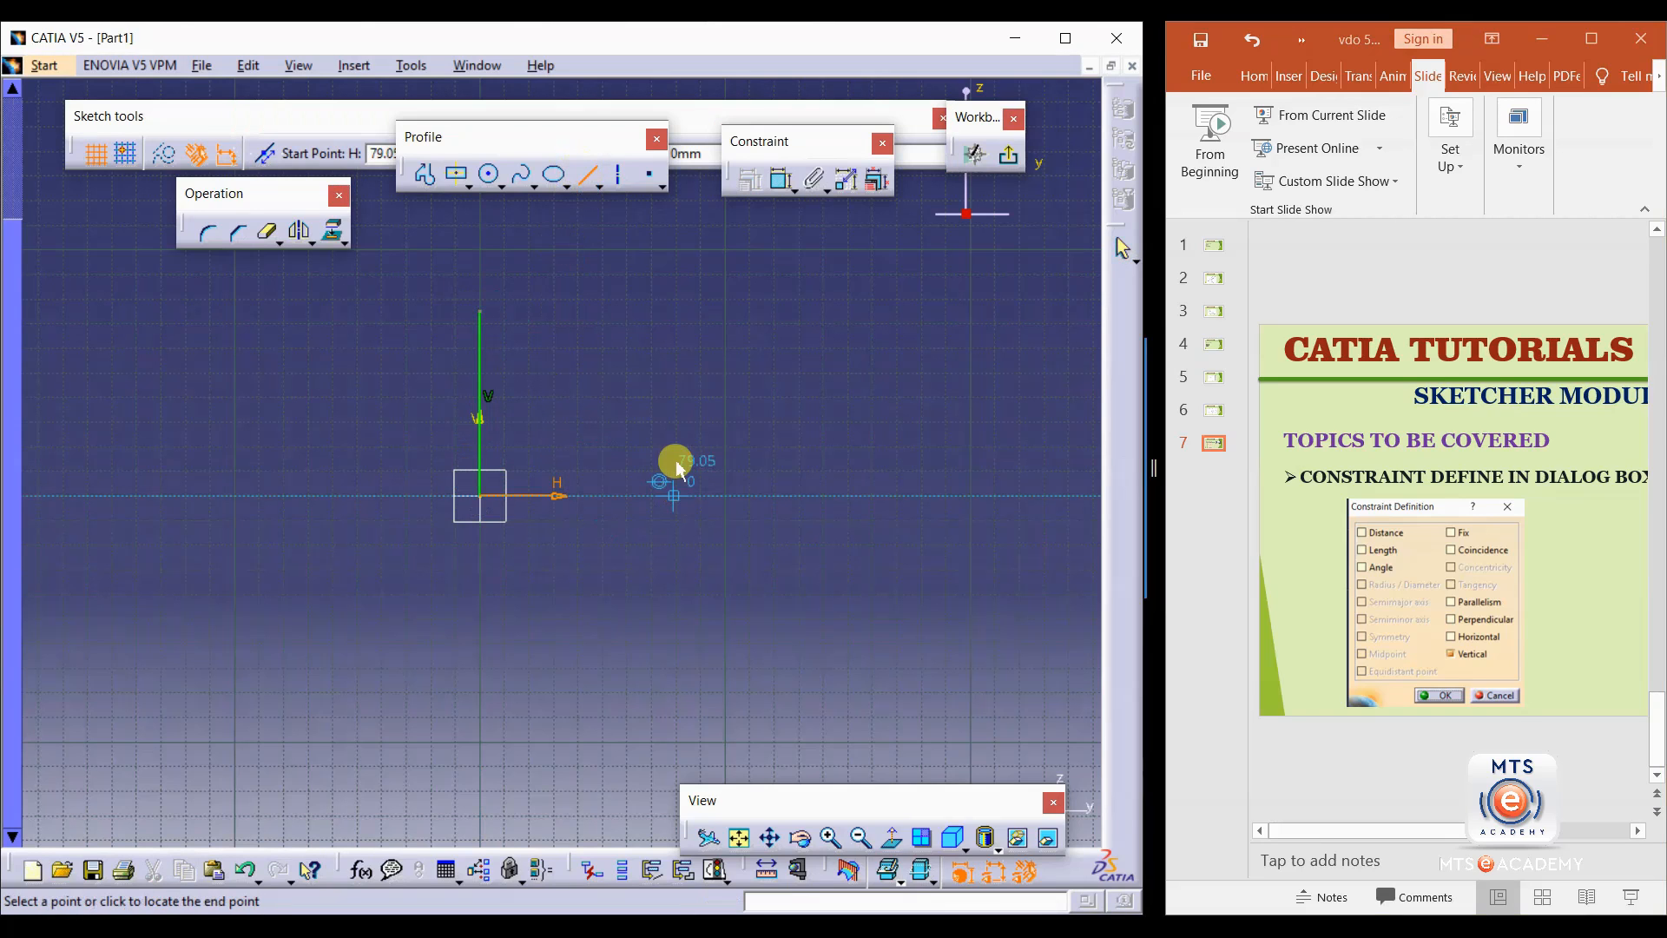
click(677, 315)
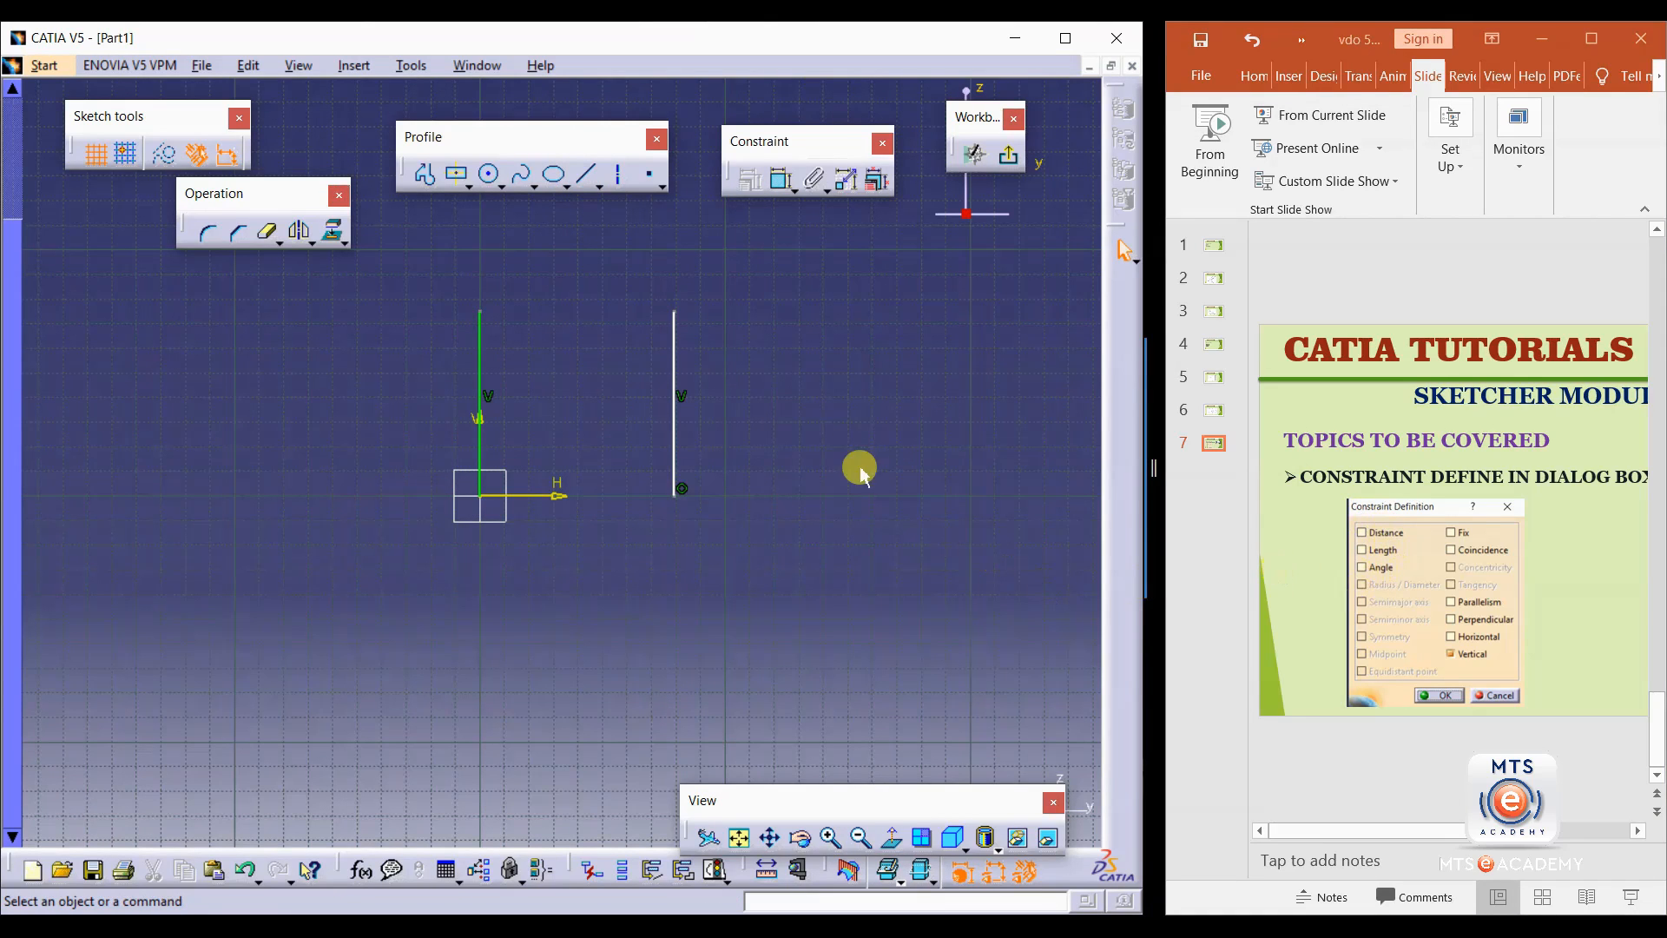
Add a distance constraint between the two vertical lines using the constraint definition dialog.
click(783, 180)
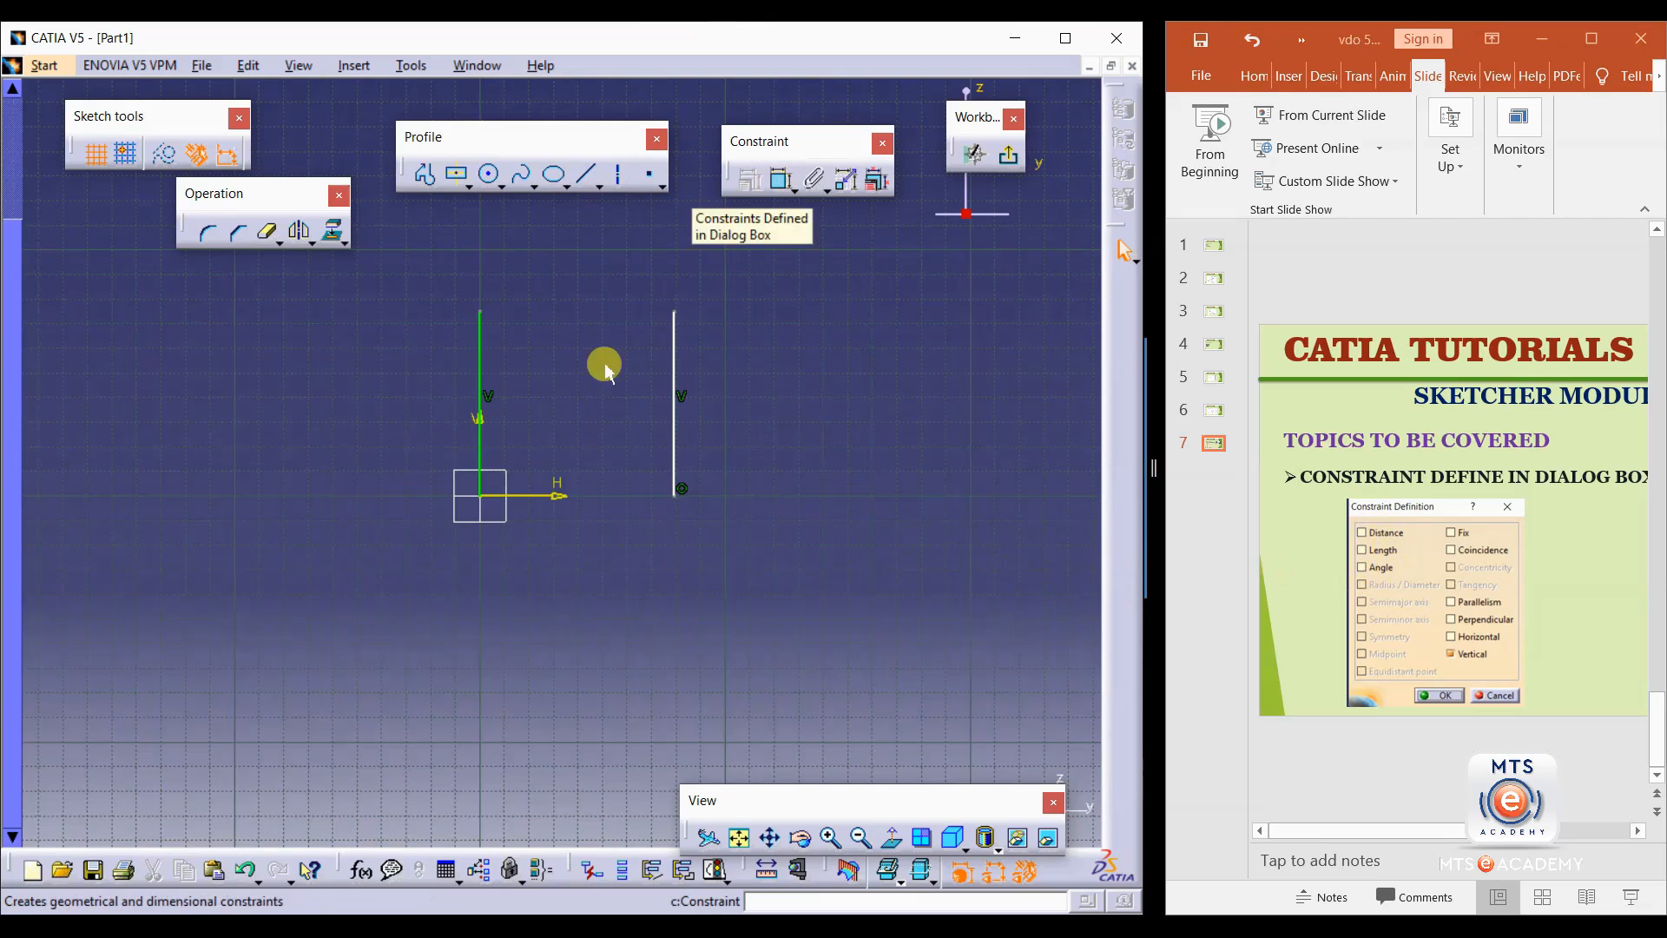
click(481, 380)
ctrl+click(674, 347)
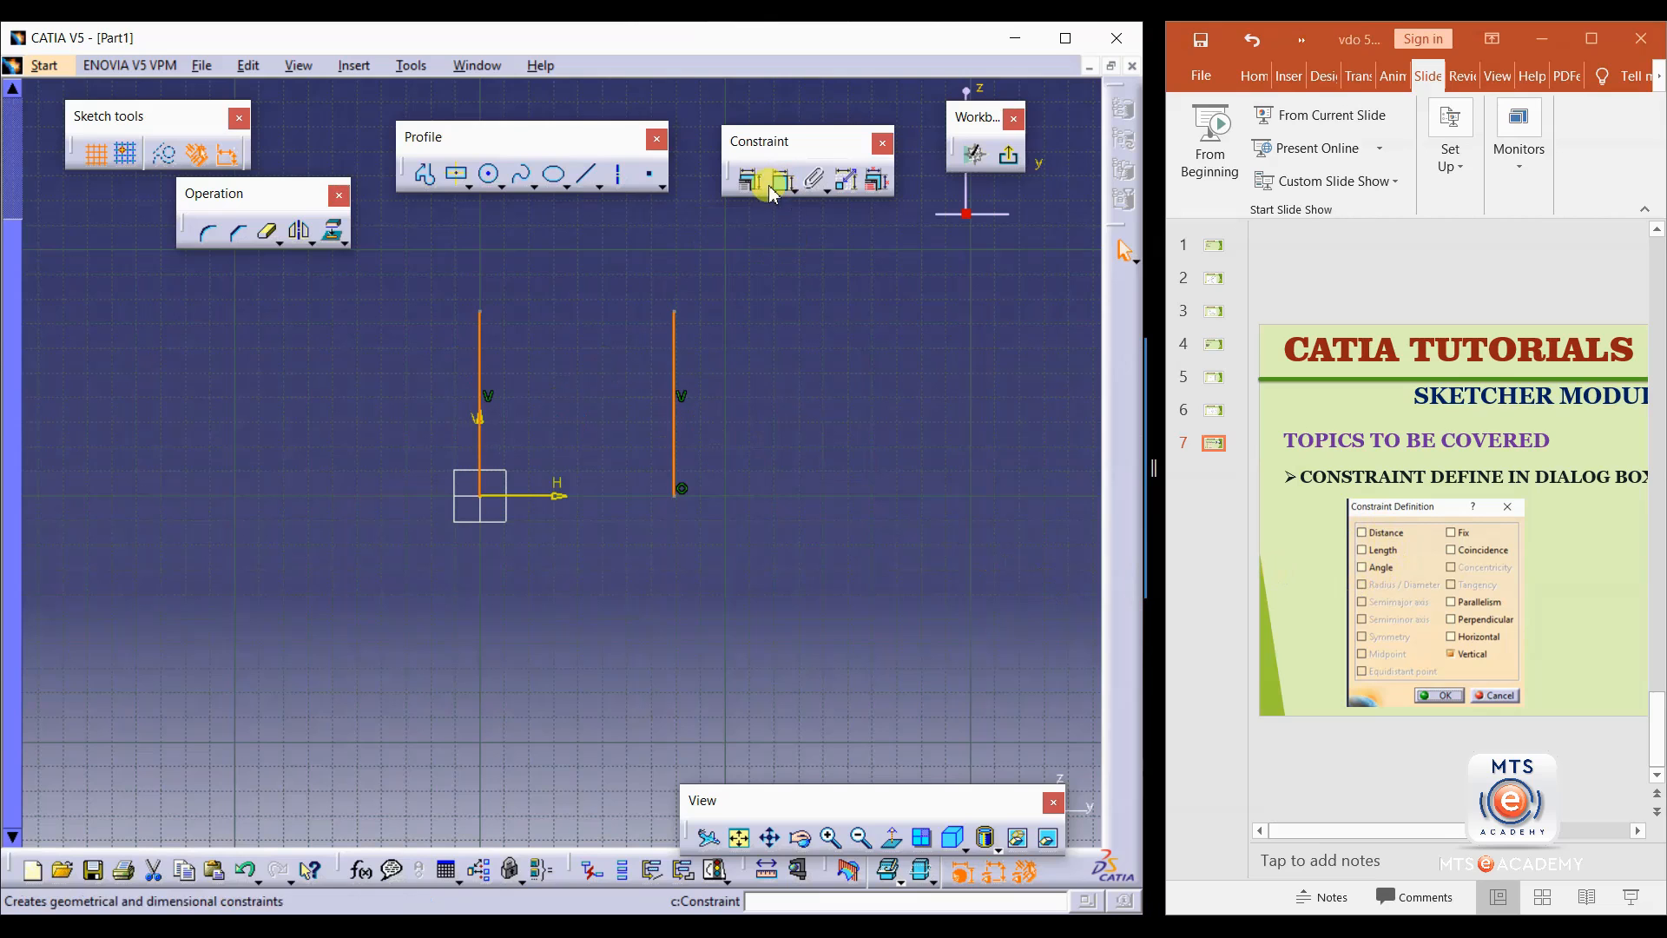
click(752, 188)
click(786, 254)
click(882, 493)
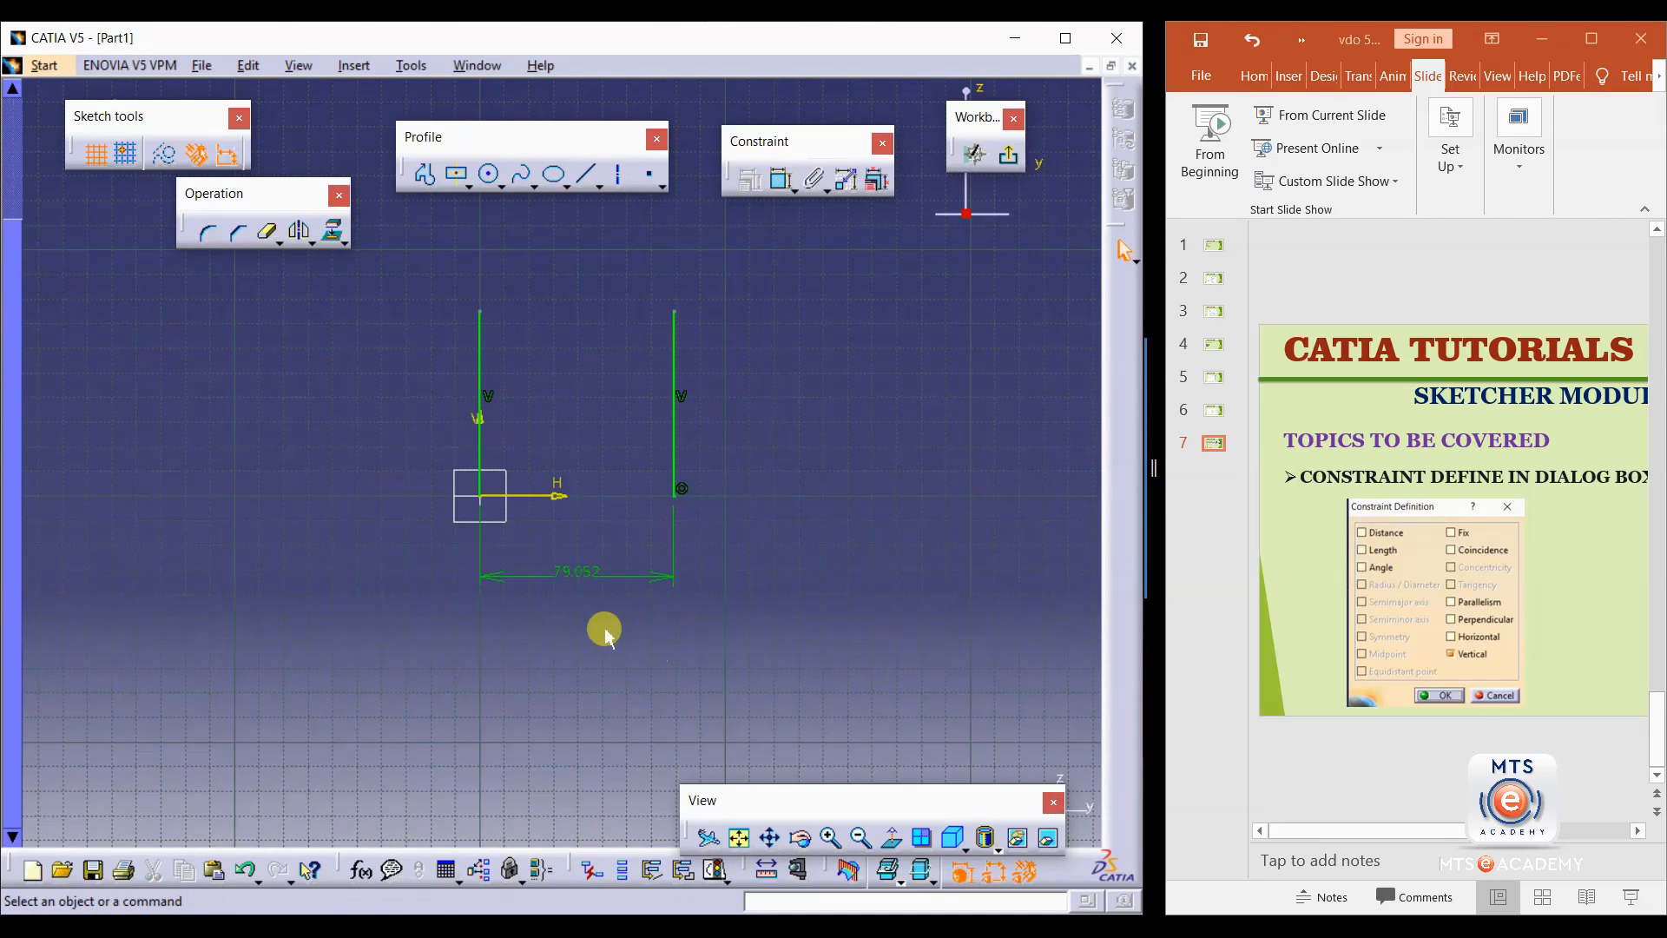
Set the distance between the two vertical lines to 80 mm.
double_click(577, 570)
text(80mm)
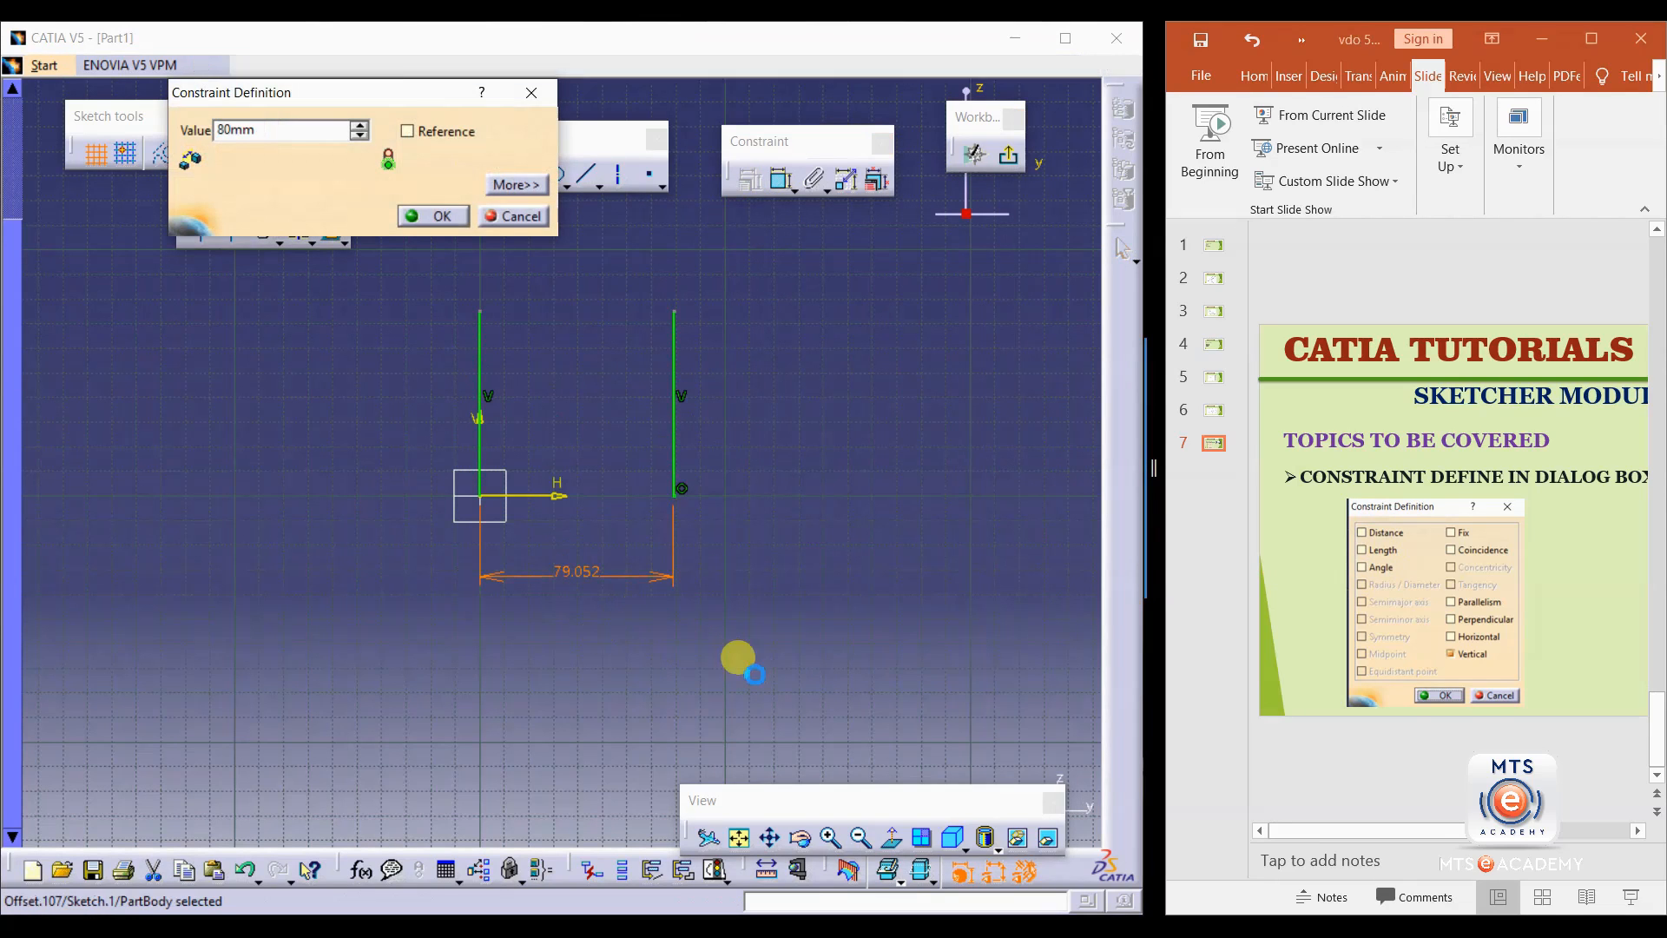
key(Return)
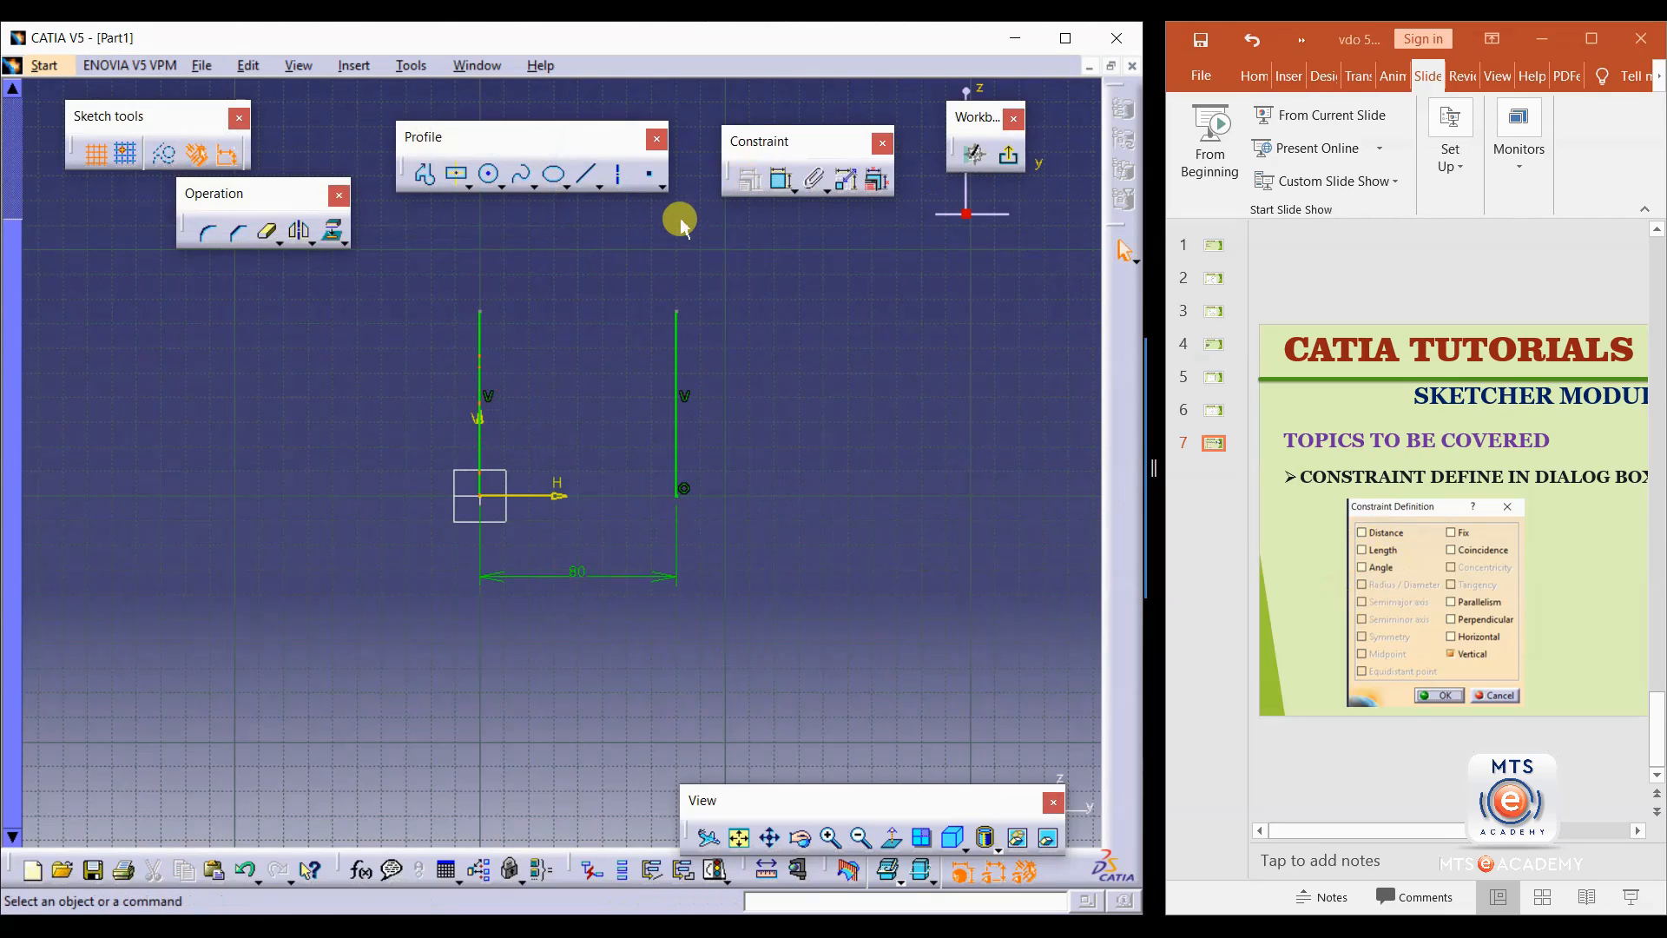
Add a length constraint to the vertical line at the origin and set it to 80 mm.
click(479, 340)
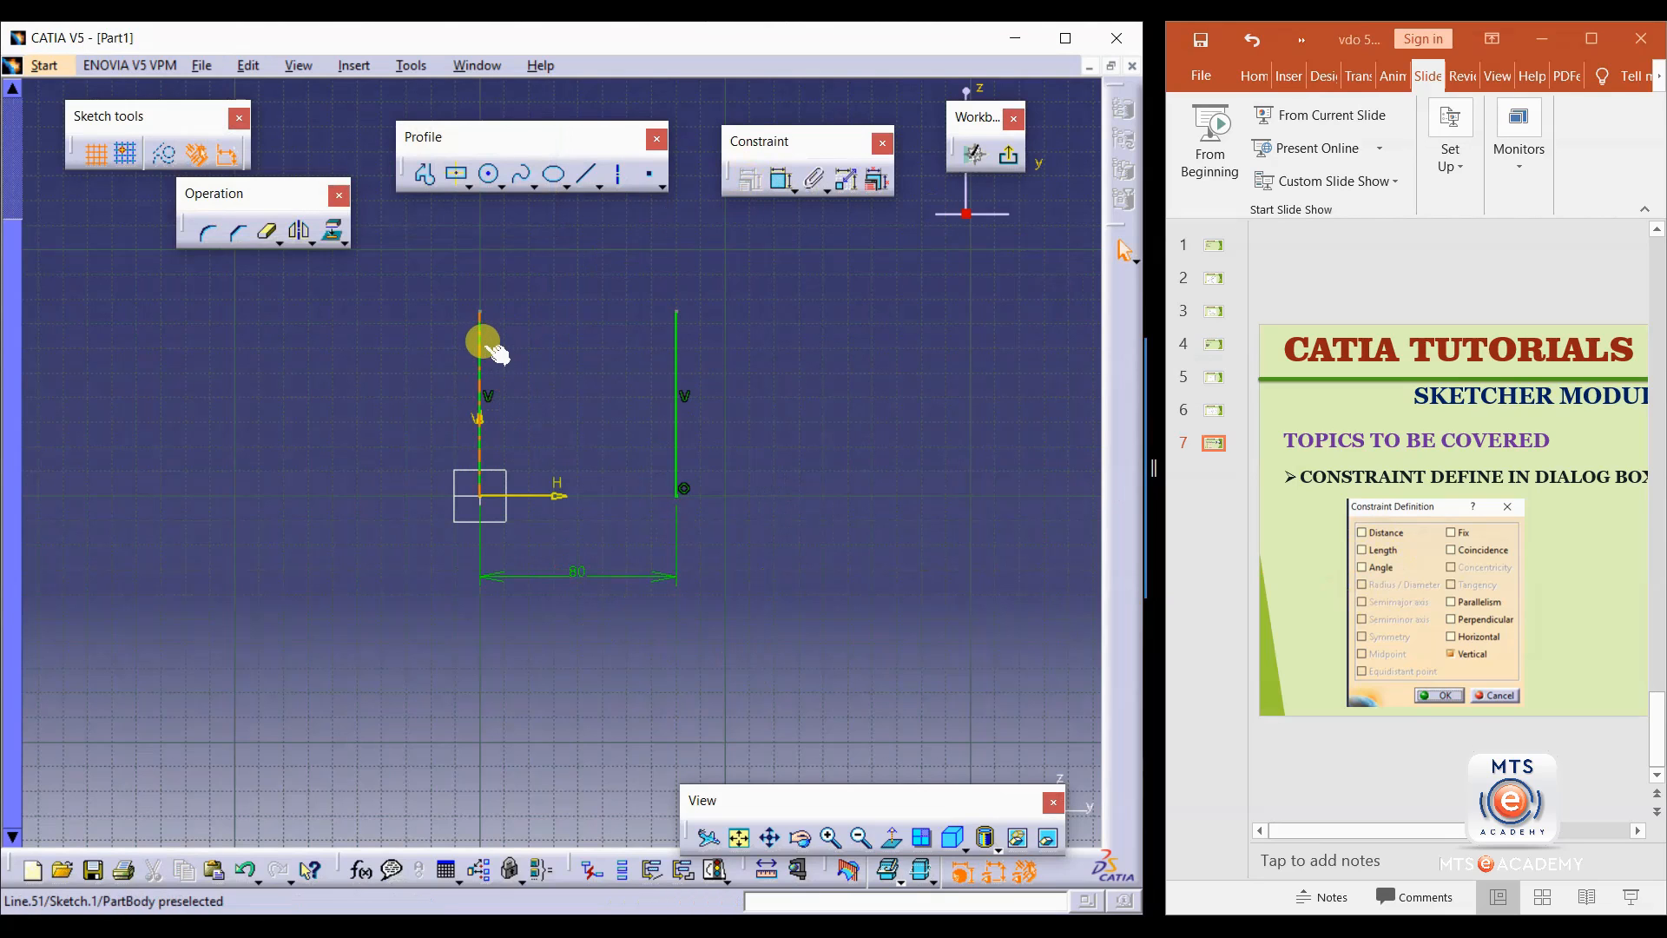
click(754, 187)
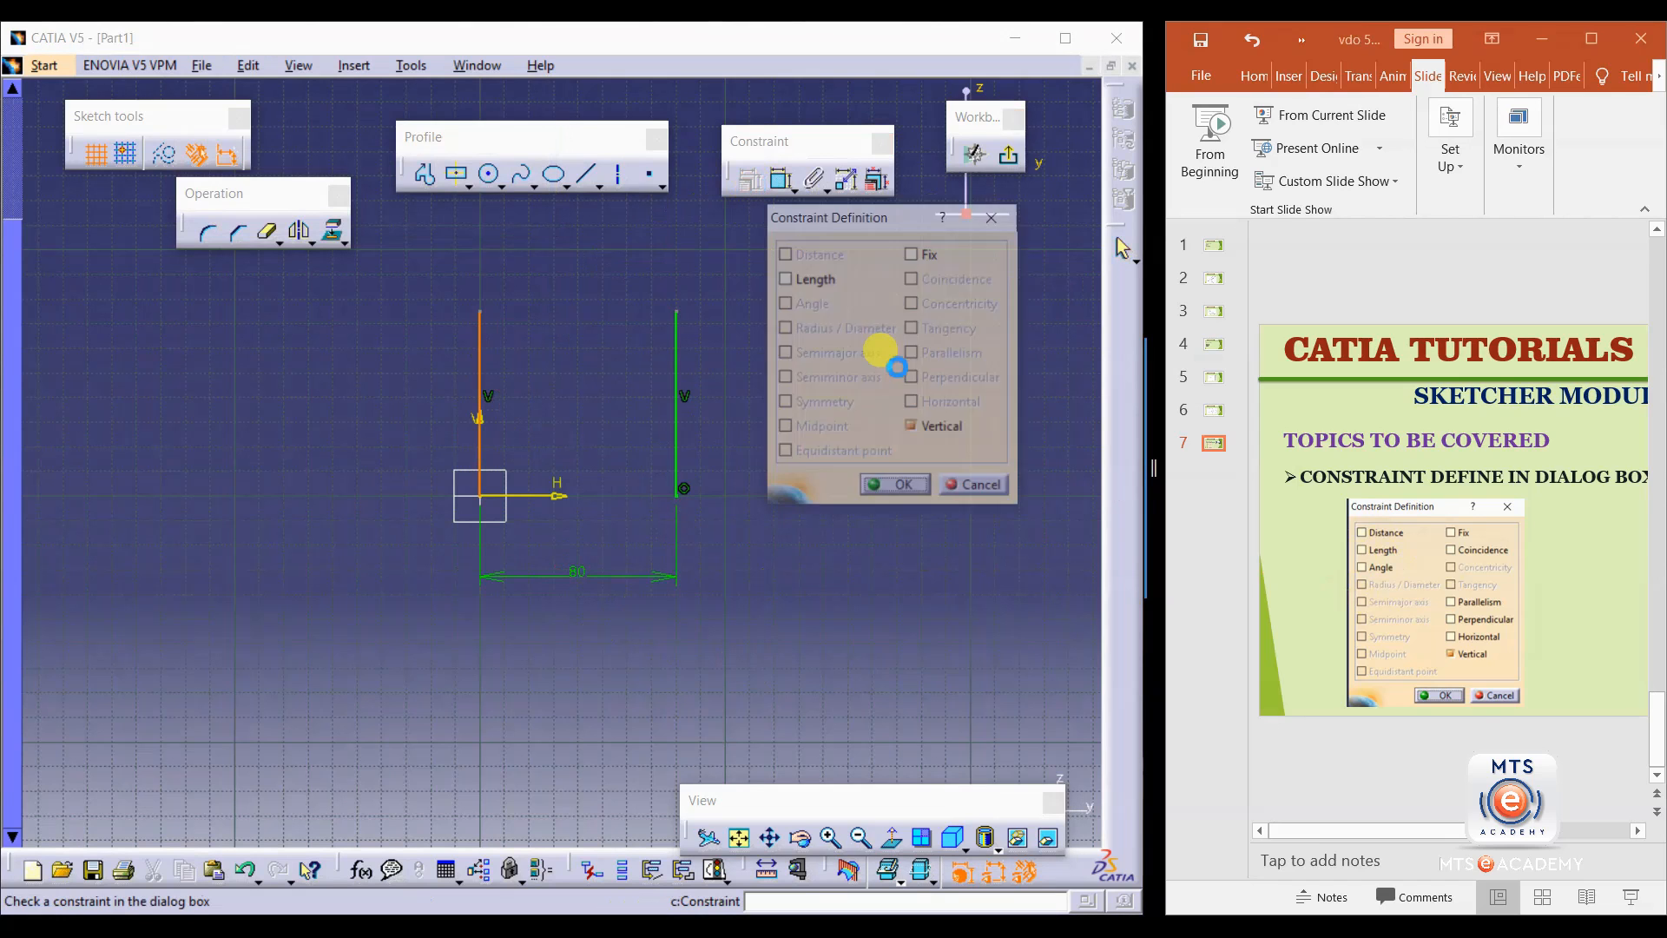
click(787, 278)
click(900, 508)
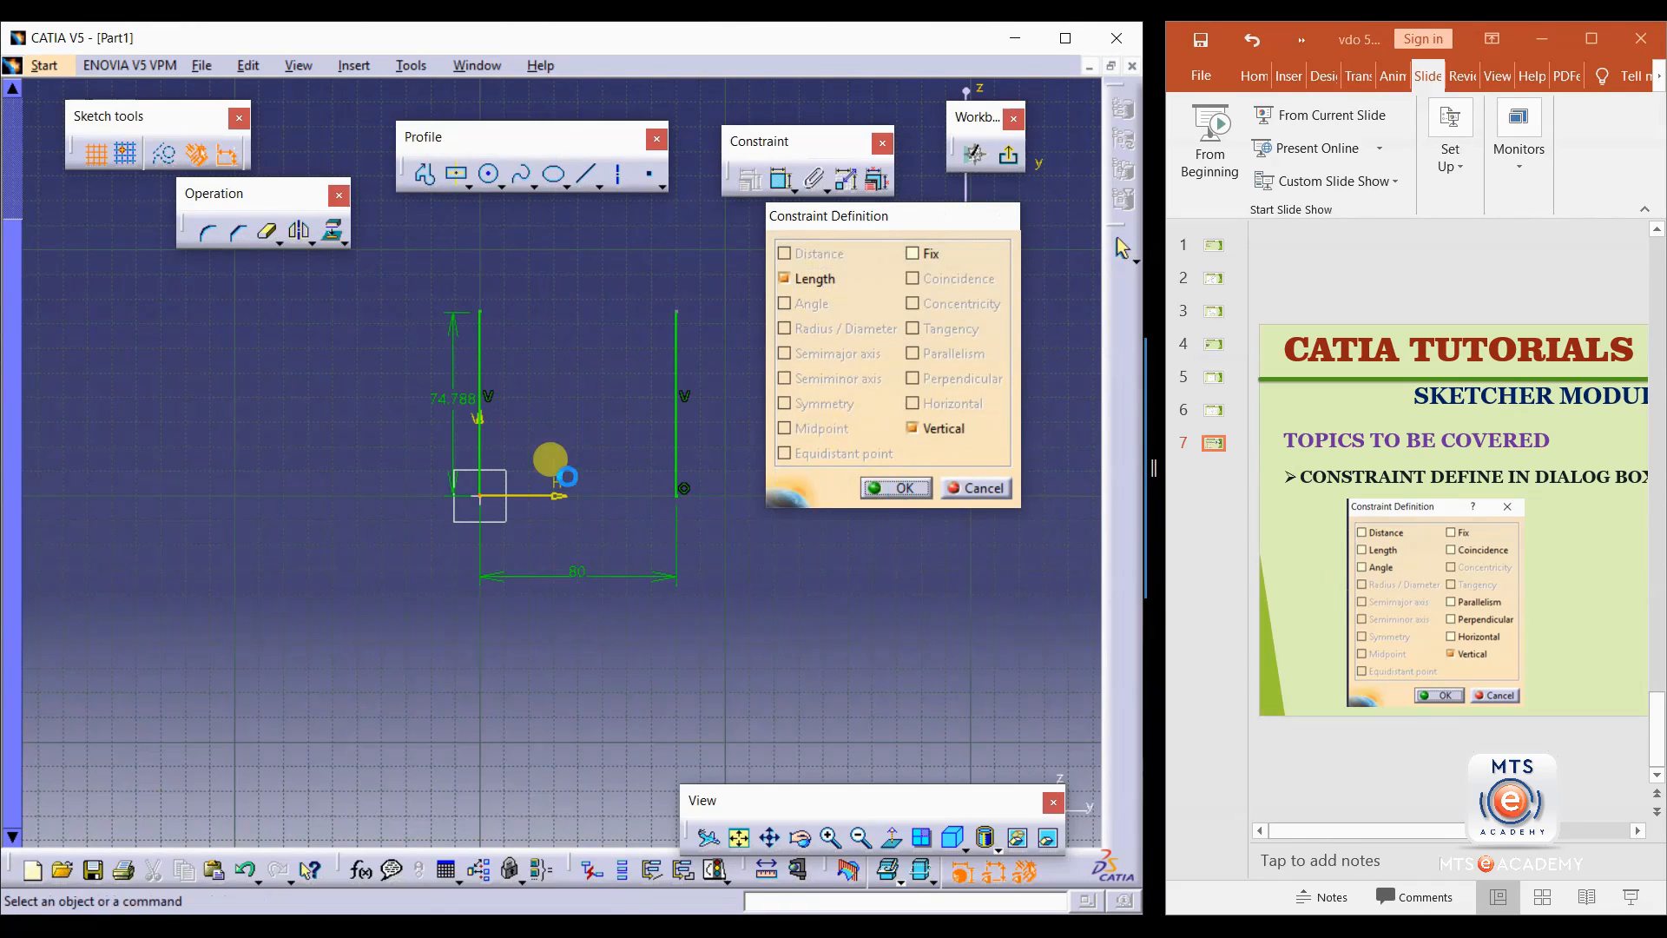
double_click(430, 386)
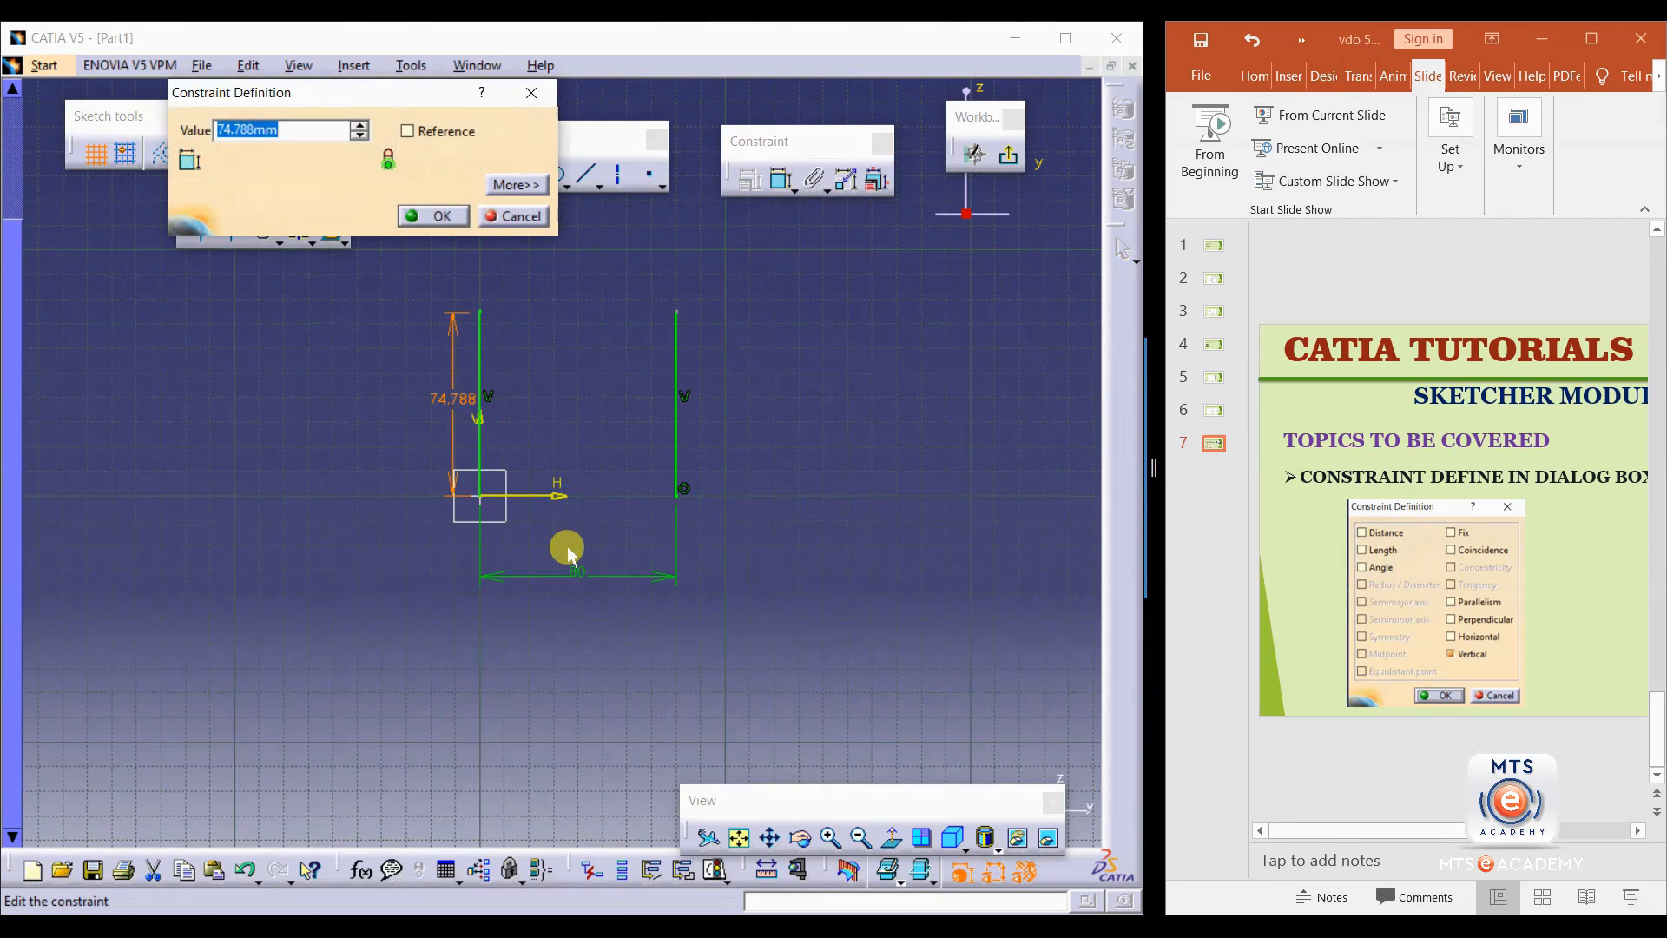
key(Return)
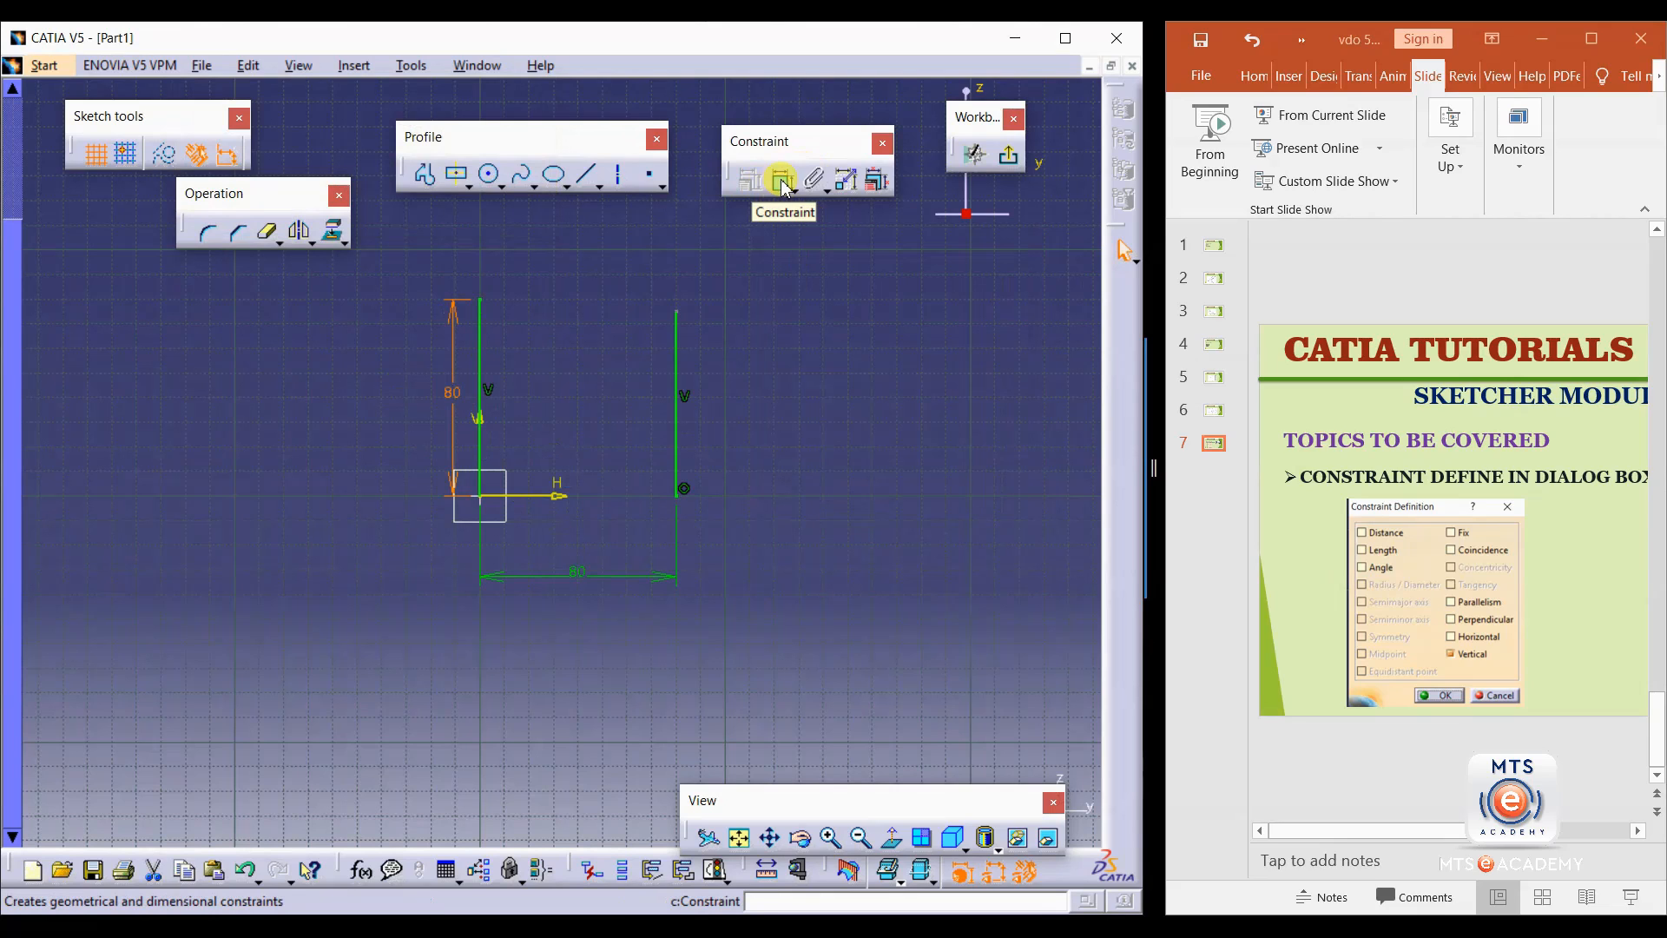
click(779, 347)
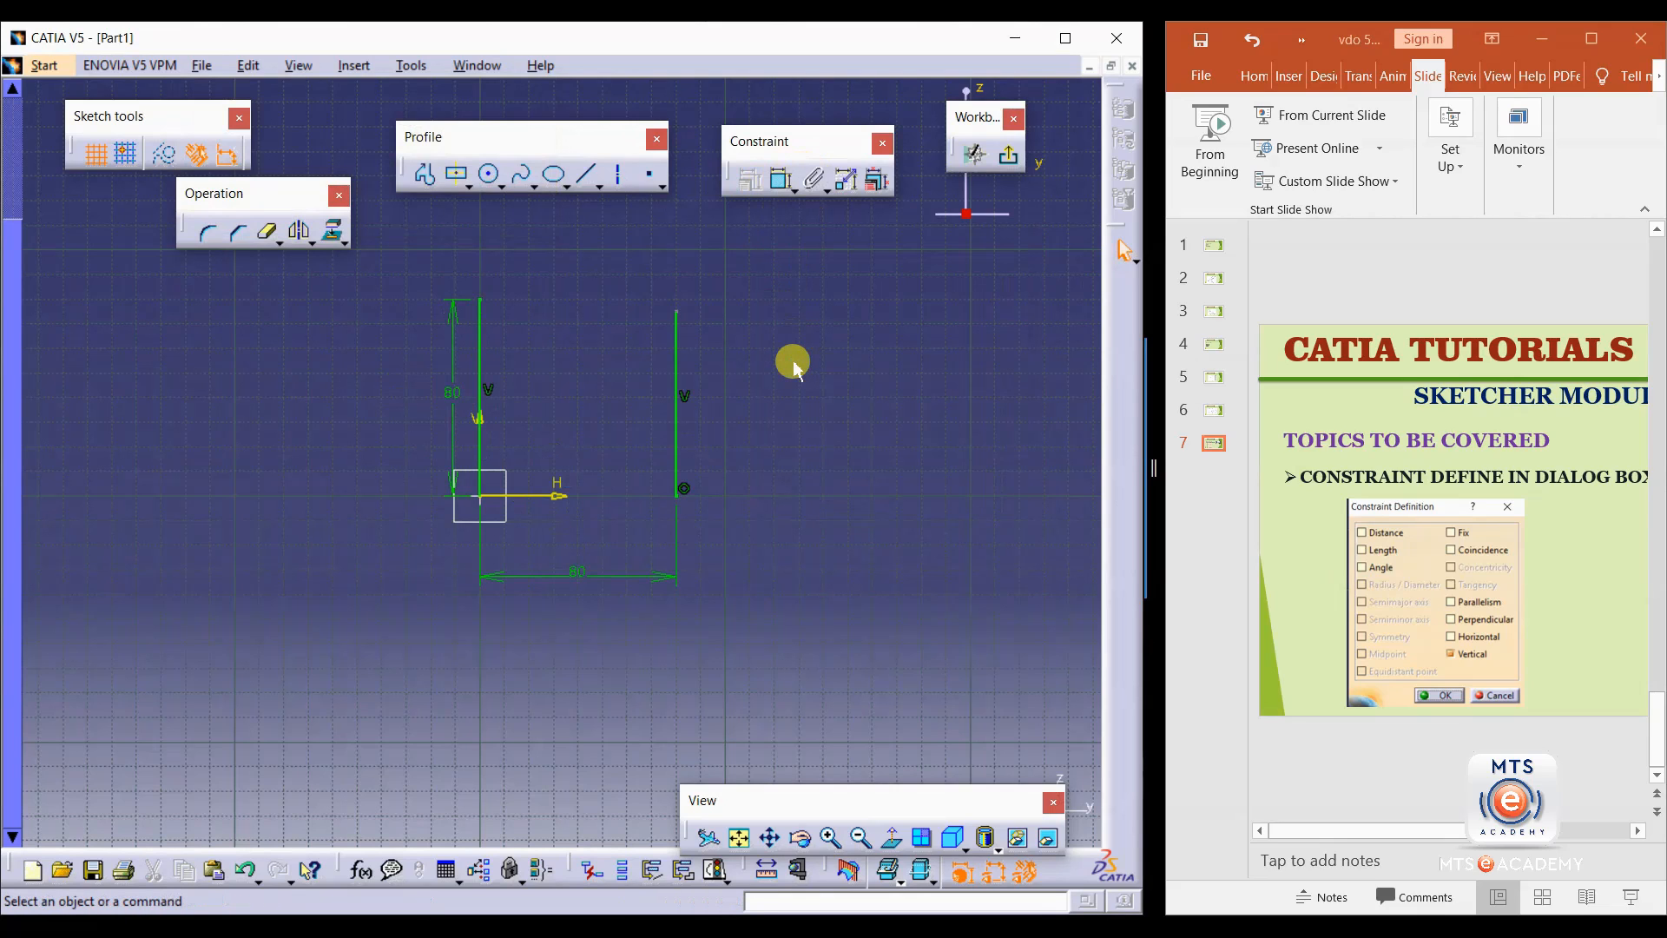
Sketch an inclined line sloping downward and away from the upper endpoint of the second vertical line.
click(586, 174)
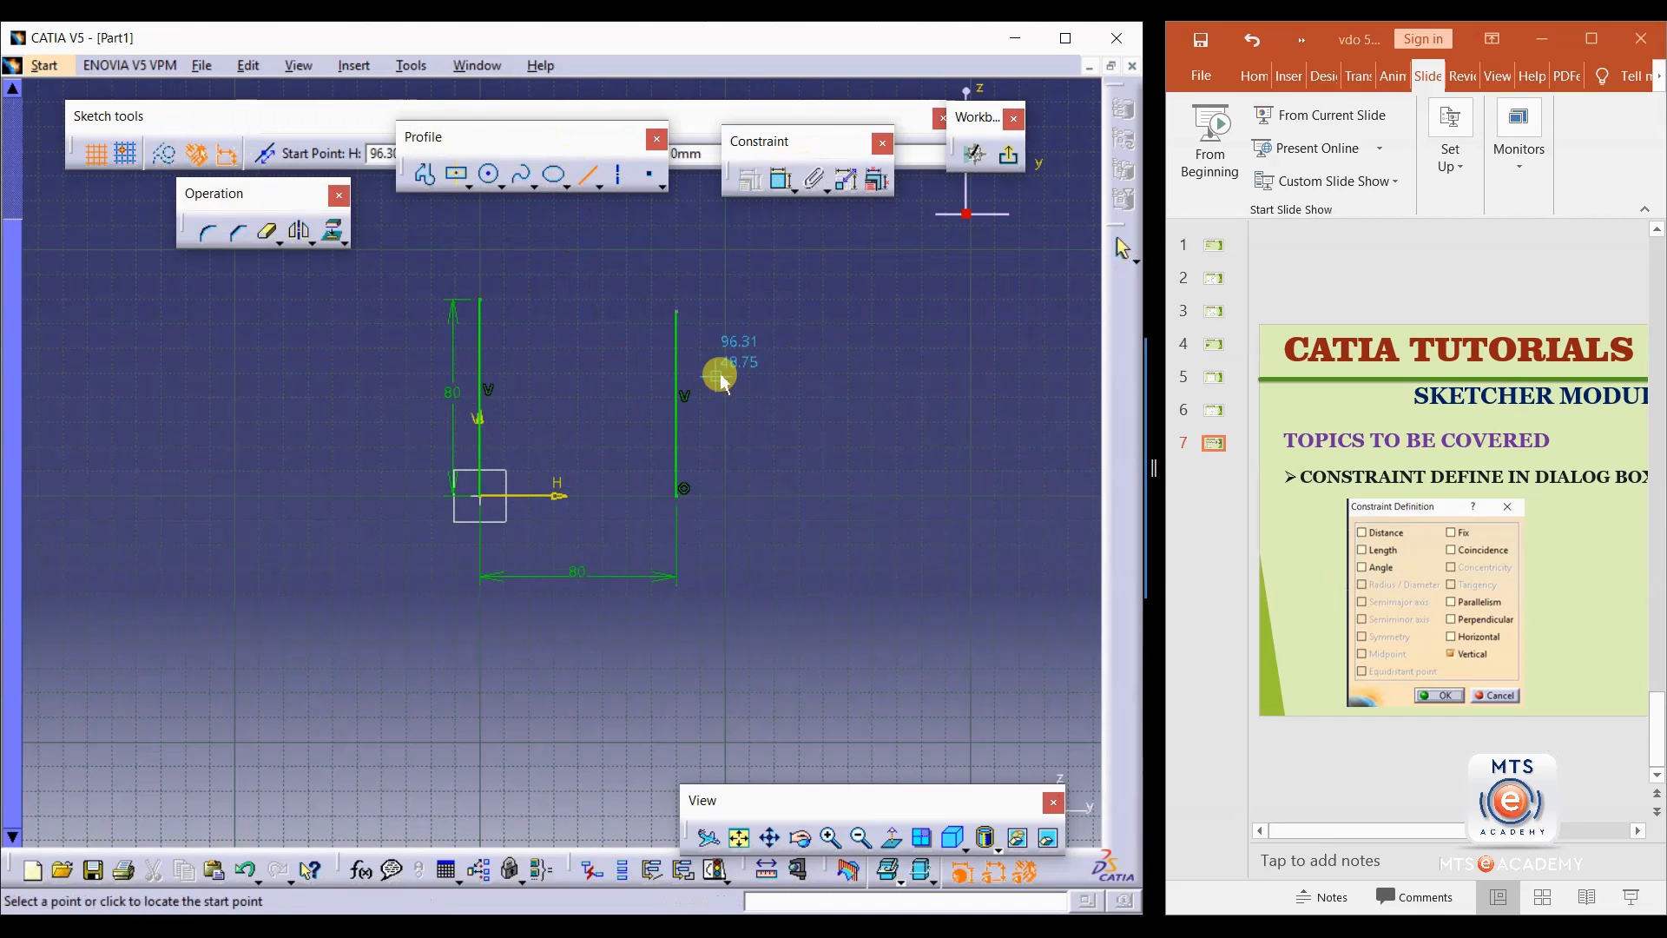
click(686, 318)
click(871, 441)
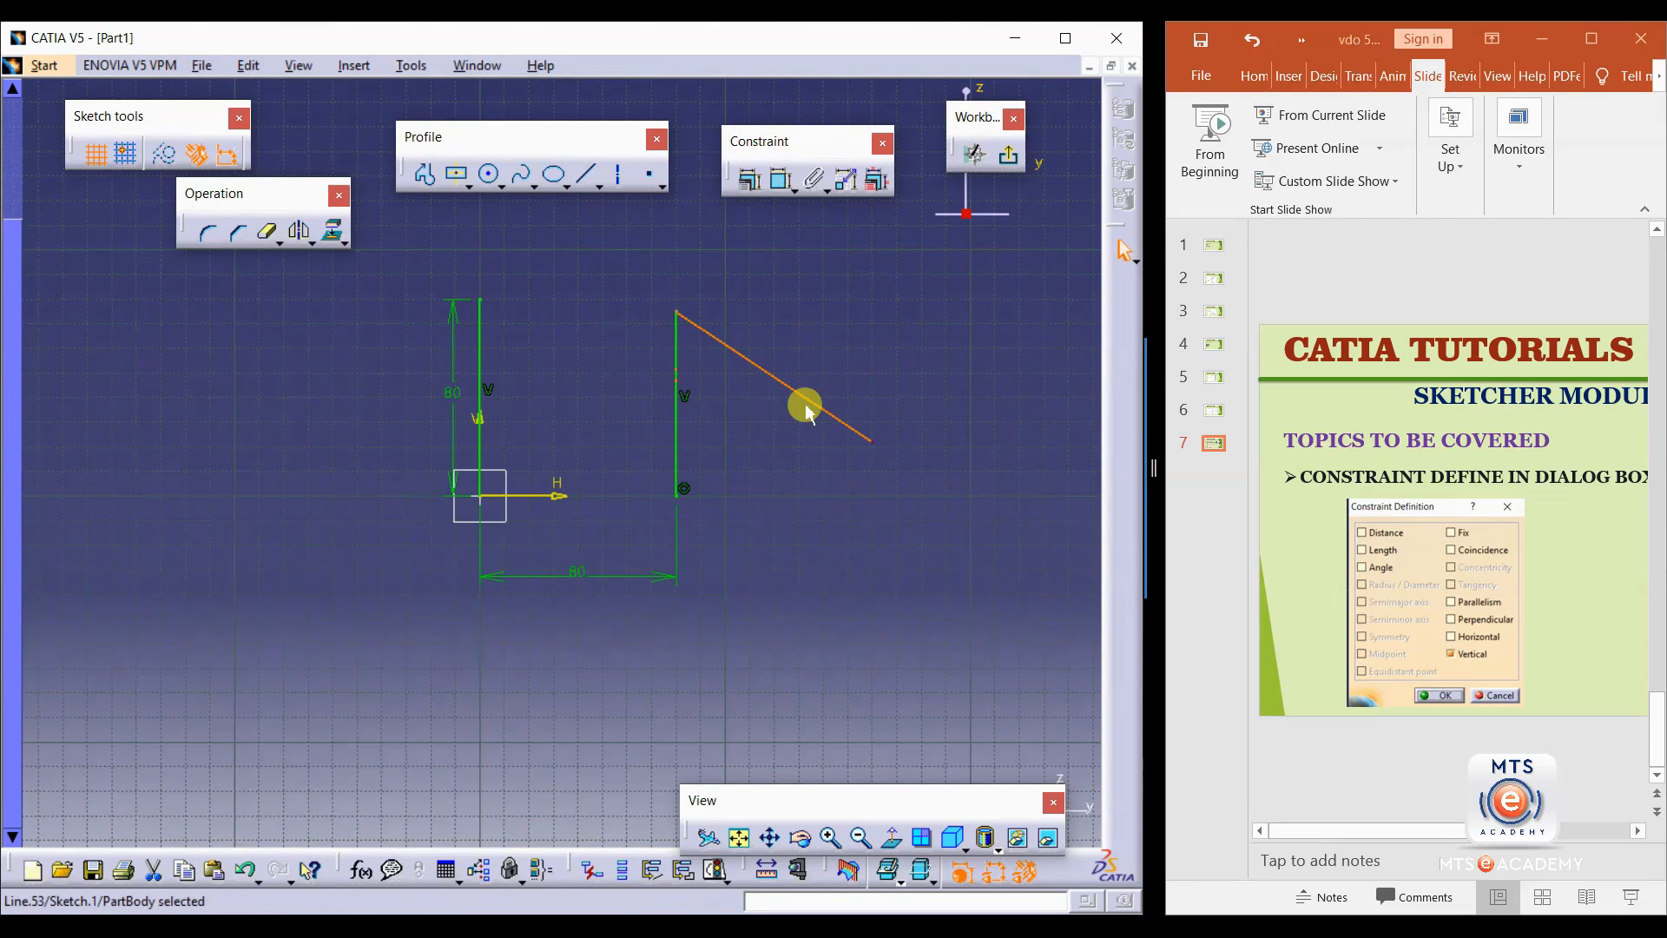
Add an angle constraint between the inclined line and the second vertical line, and bring its dimension close to their shared corner.
click(780, 185)
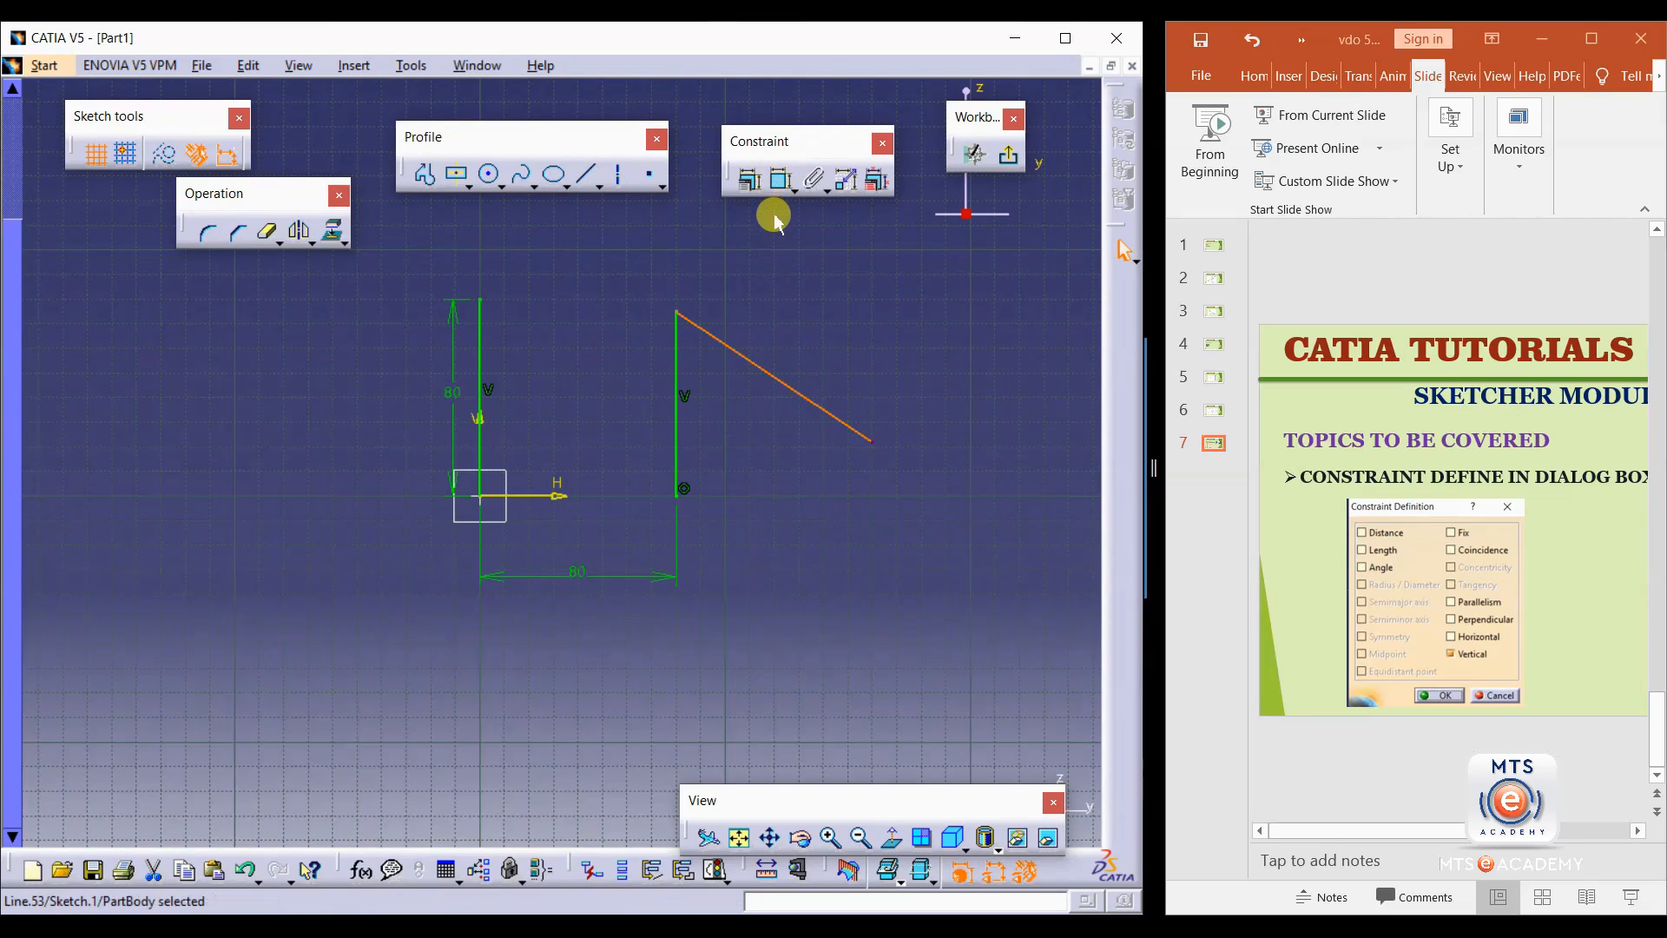
click(673, 419)
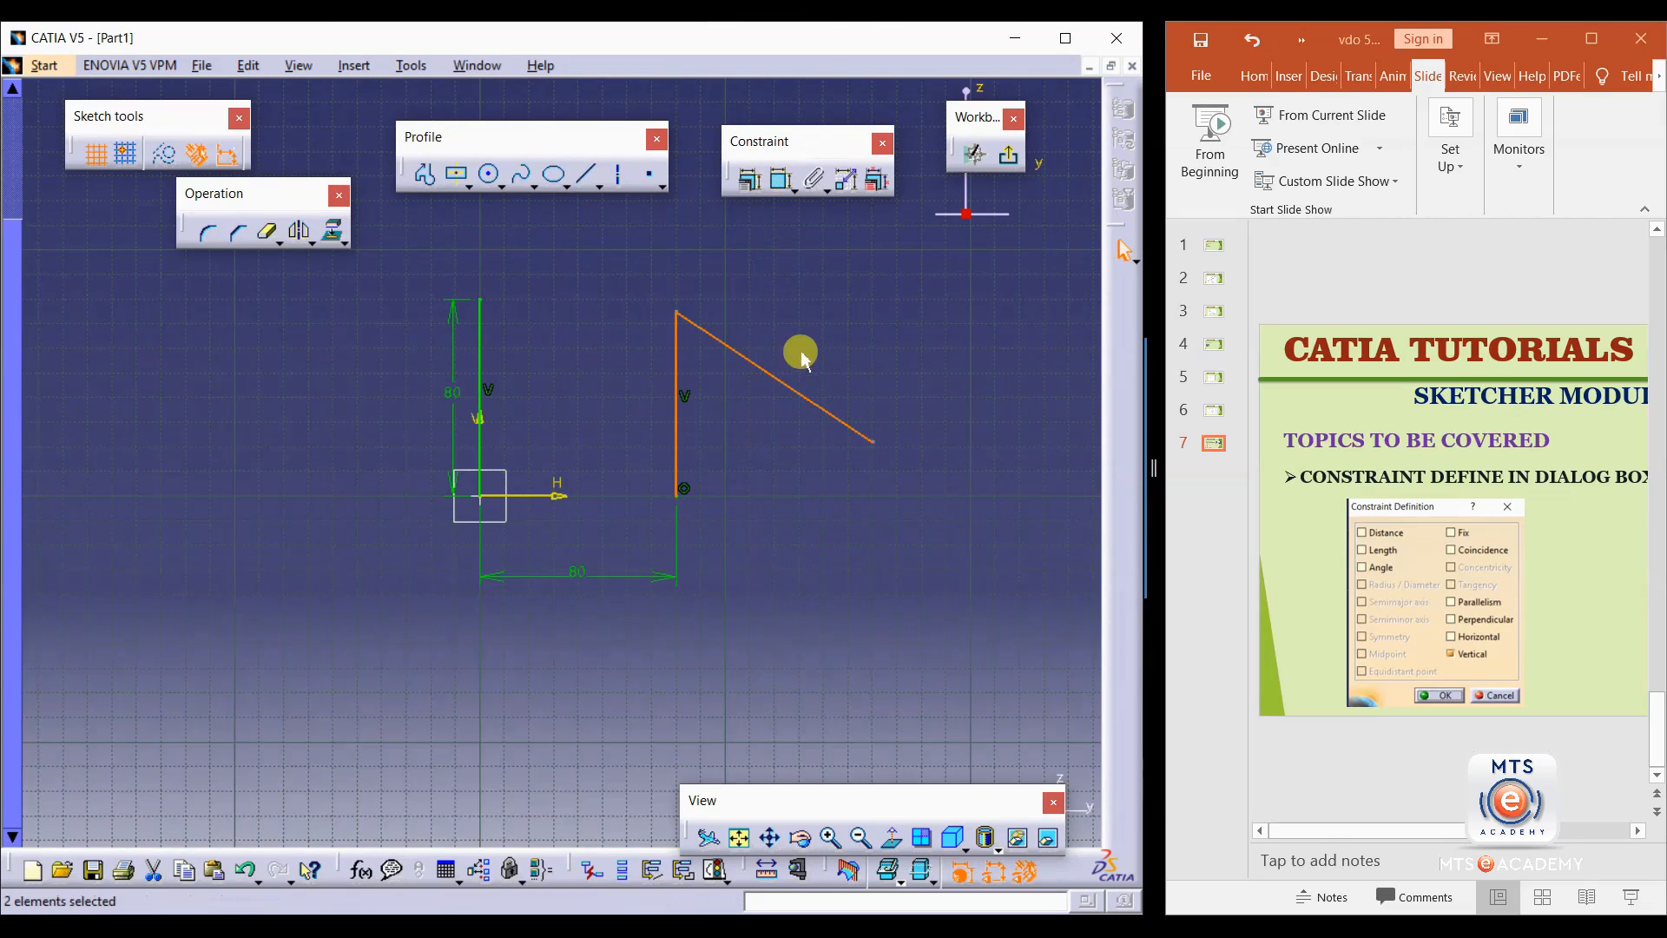
click(749, 180)
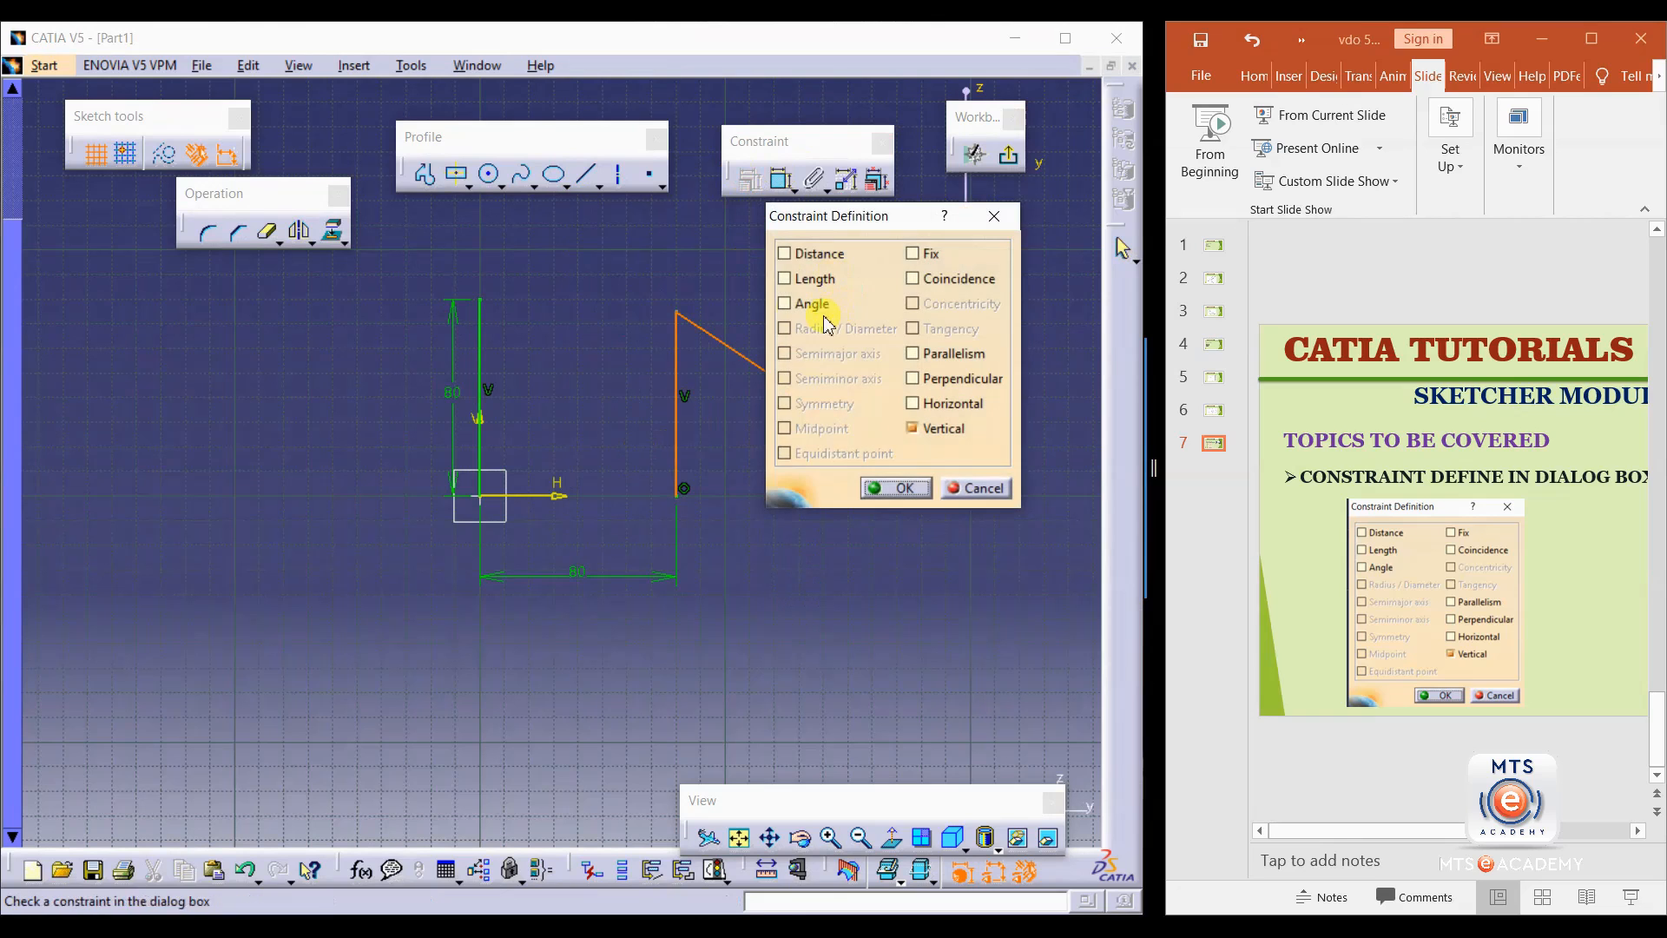
click(786, 304)
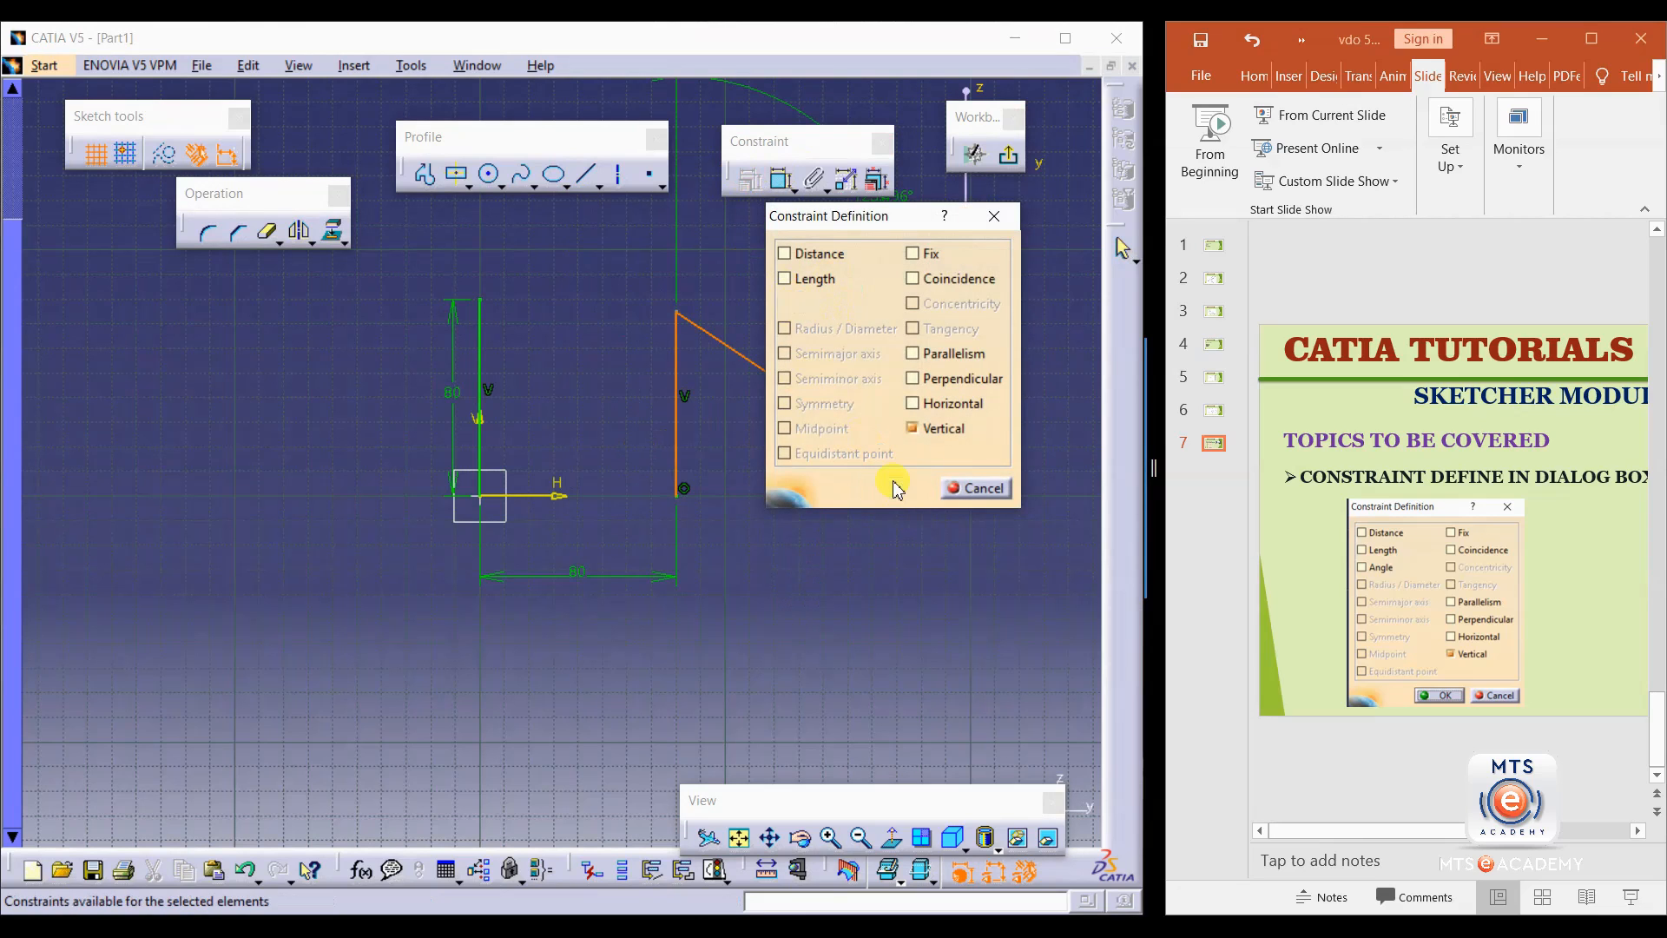
click(899, 488)
drag(898, 215, 728, 280)
Set the angle between the inclined line and the vertical line to 120 degrees.
double_click(727, 277)
text(120deg)
key(Return)
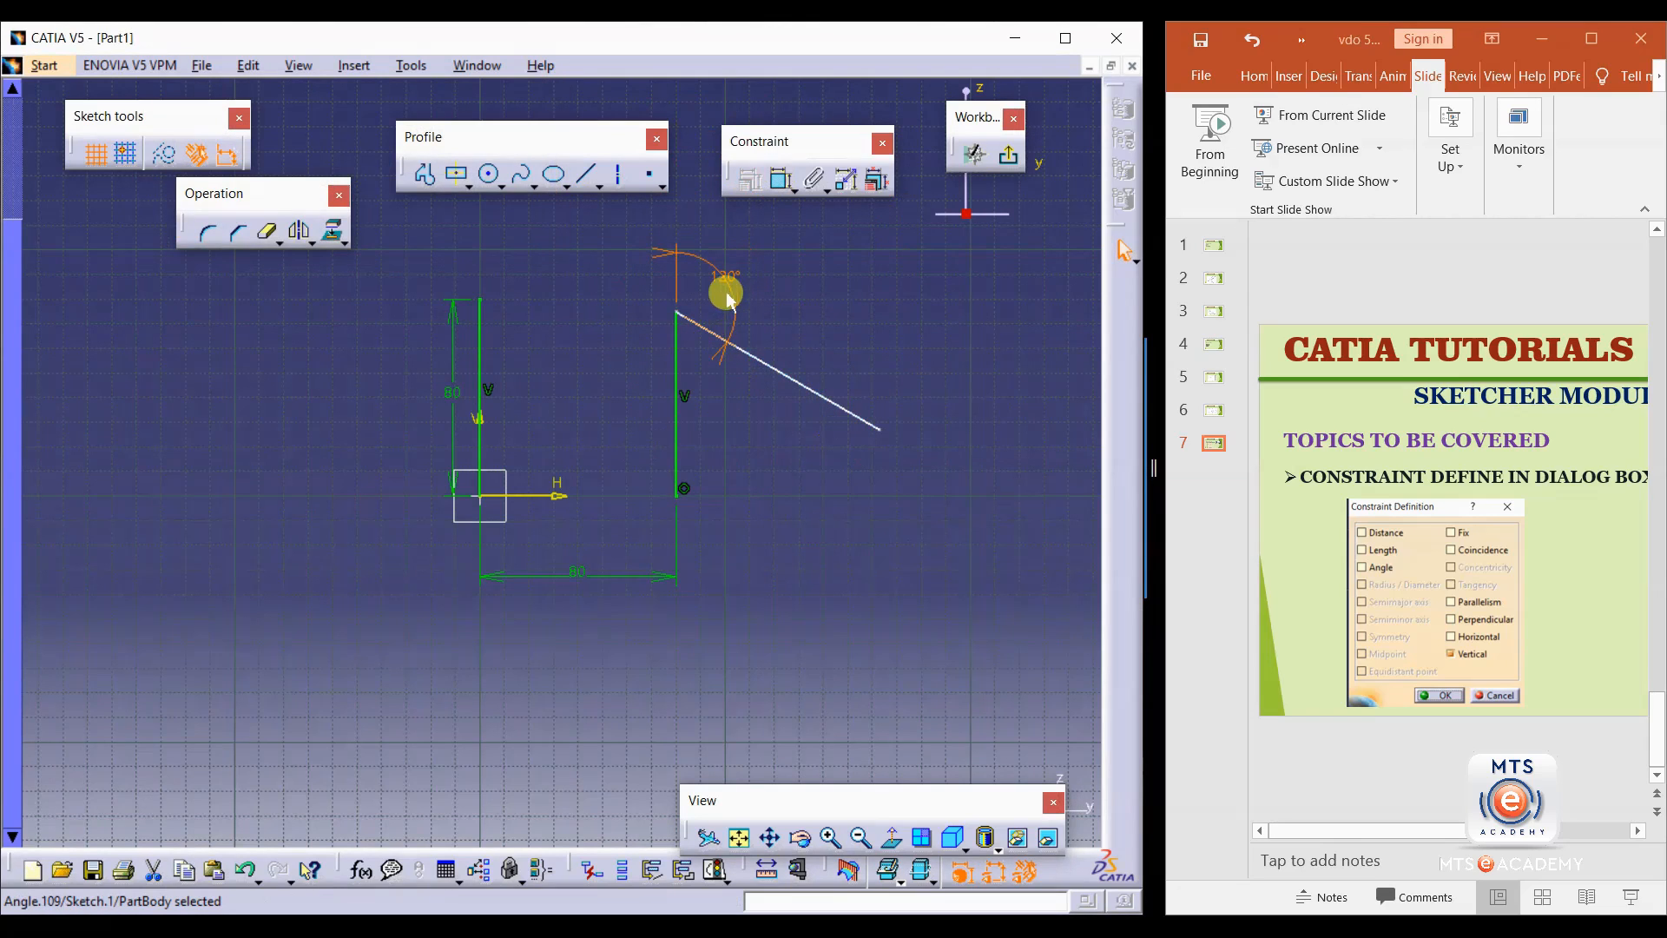
Try angular sectors 2, 3 and 4 for the angle constraint and settle on Sector 3.
double_click(730, 278)
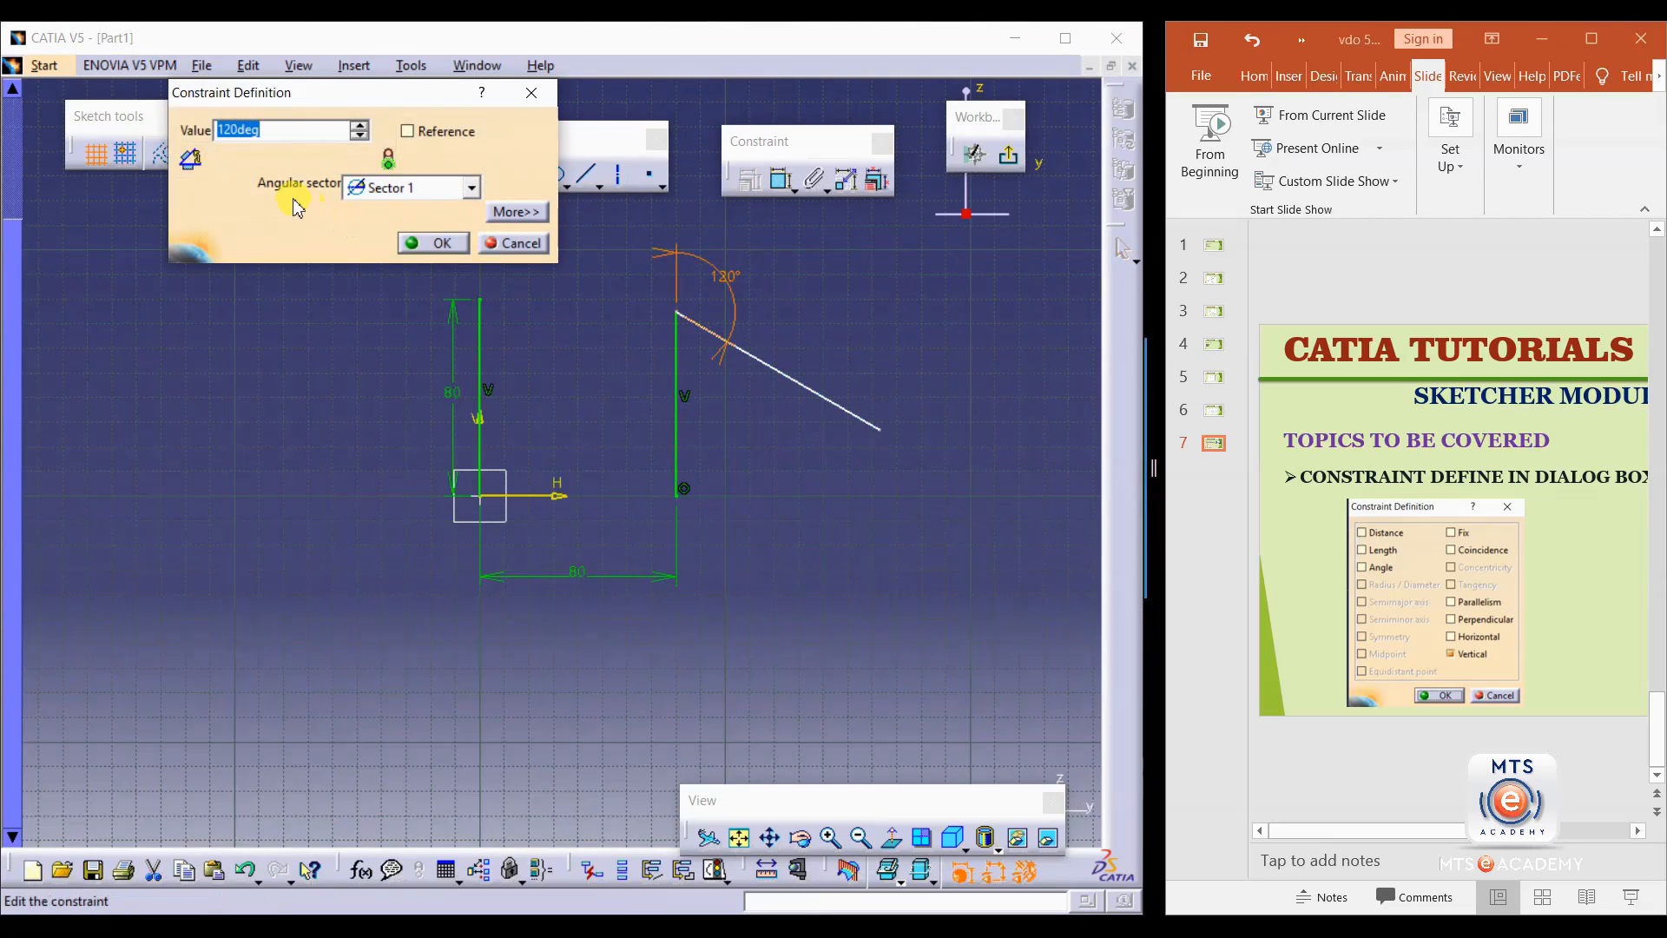
click(474, 189)
click(473, 211)
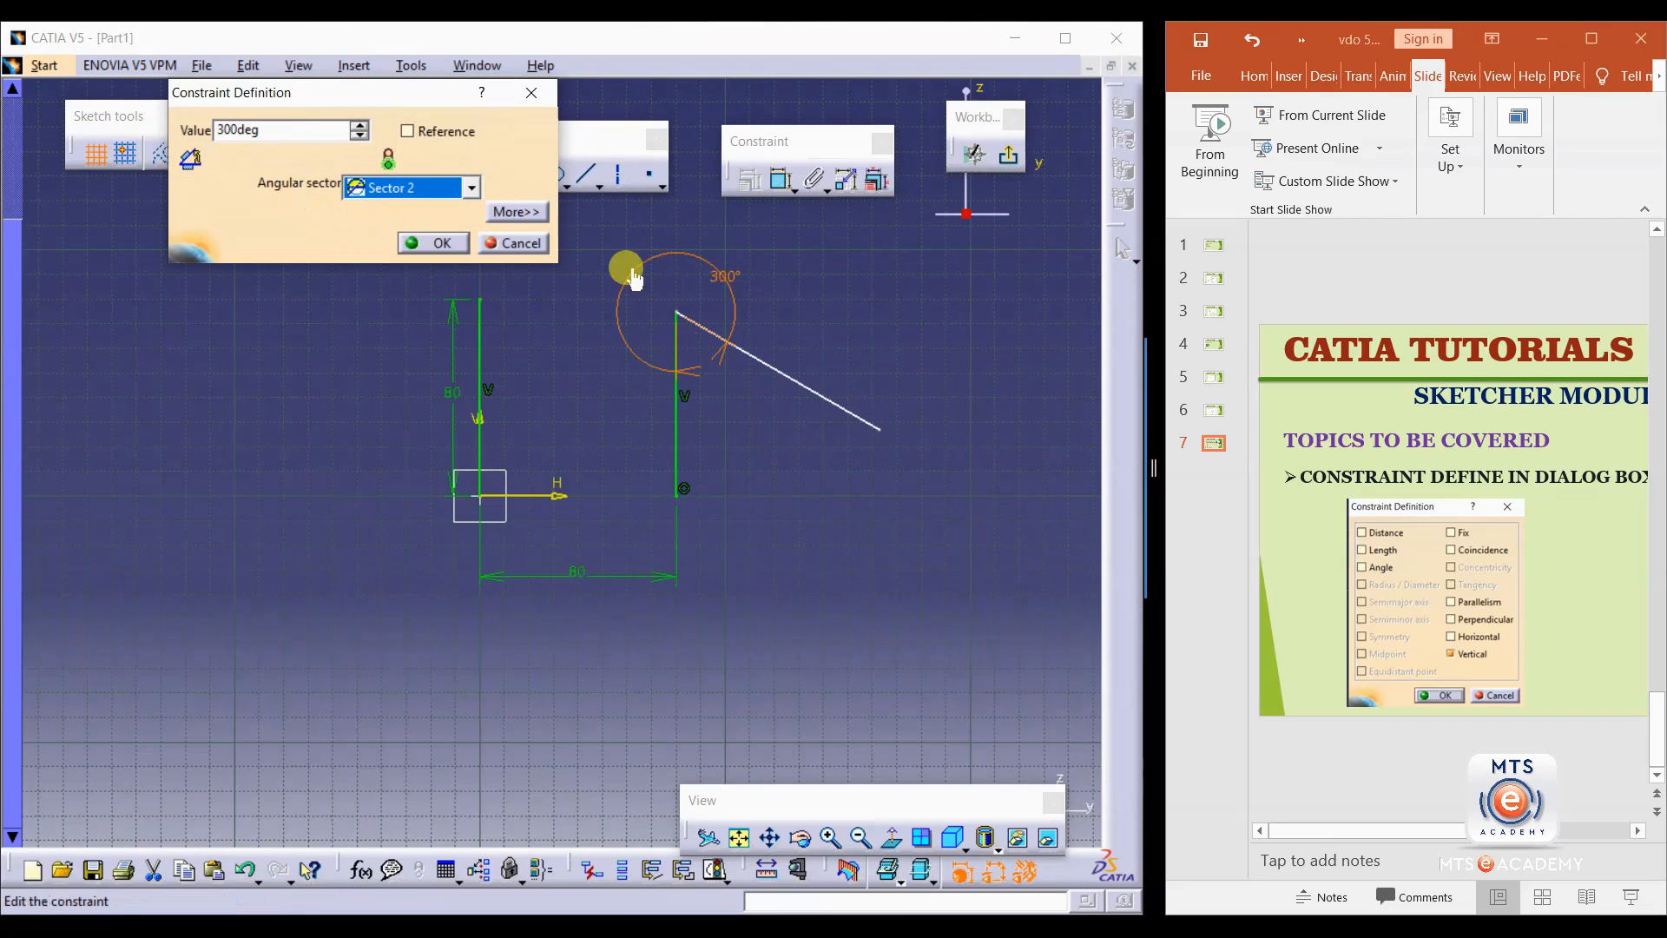
click(471, 188)
click(420, 252)
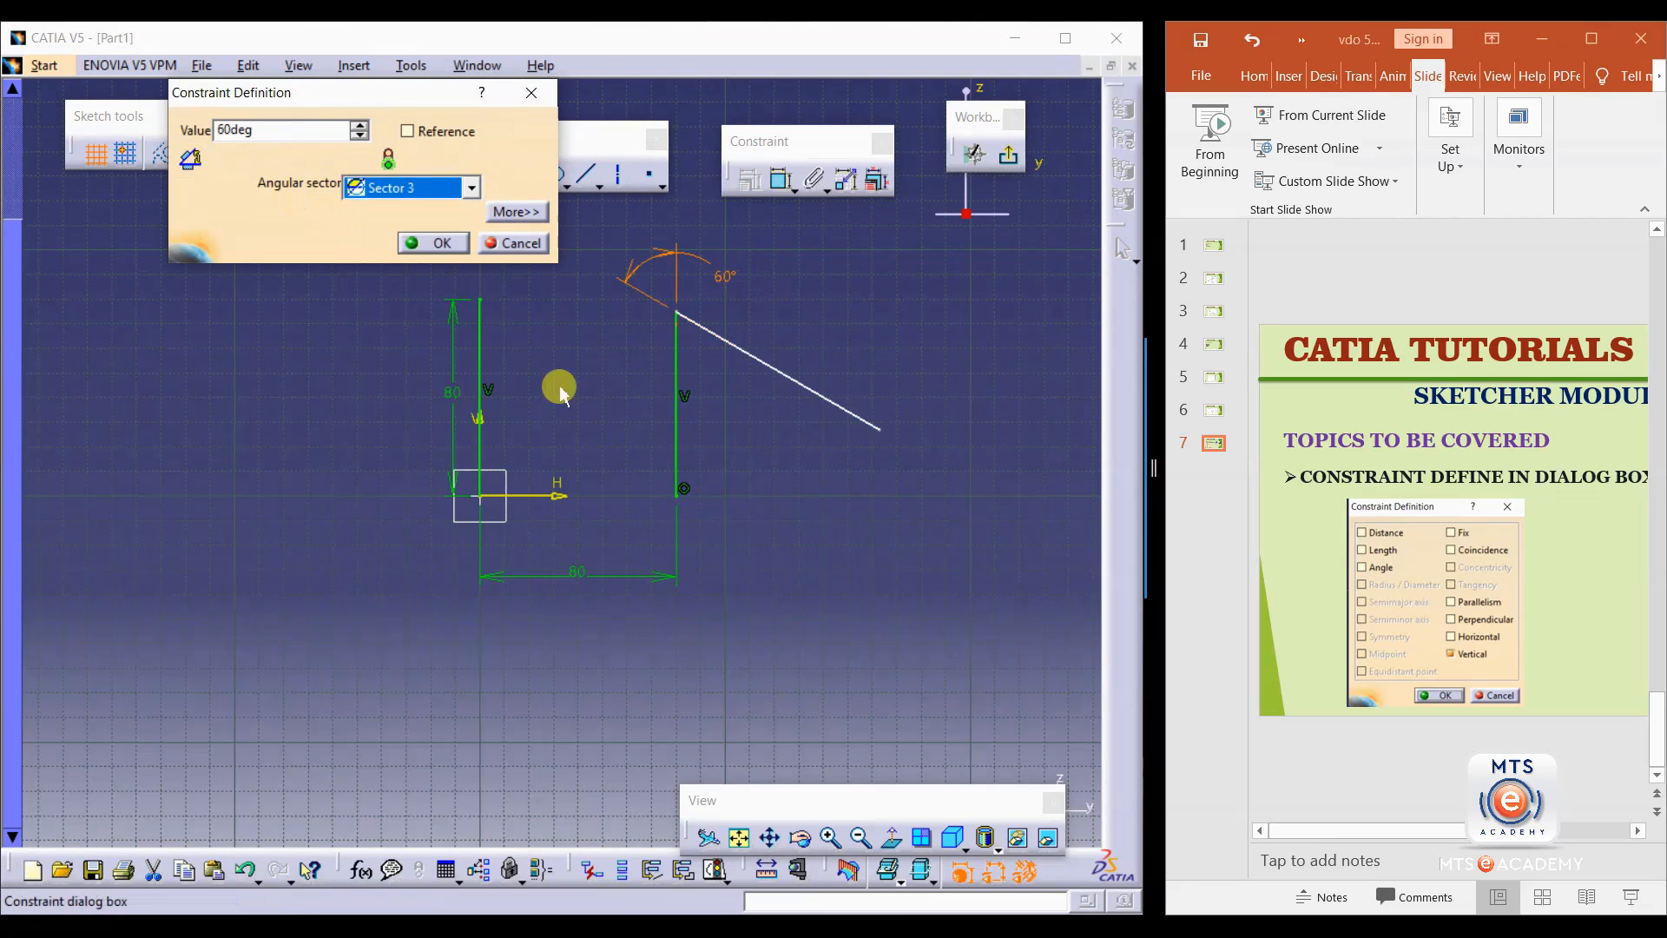
click(471, 188)
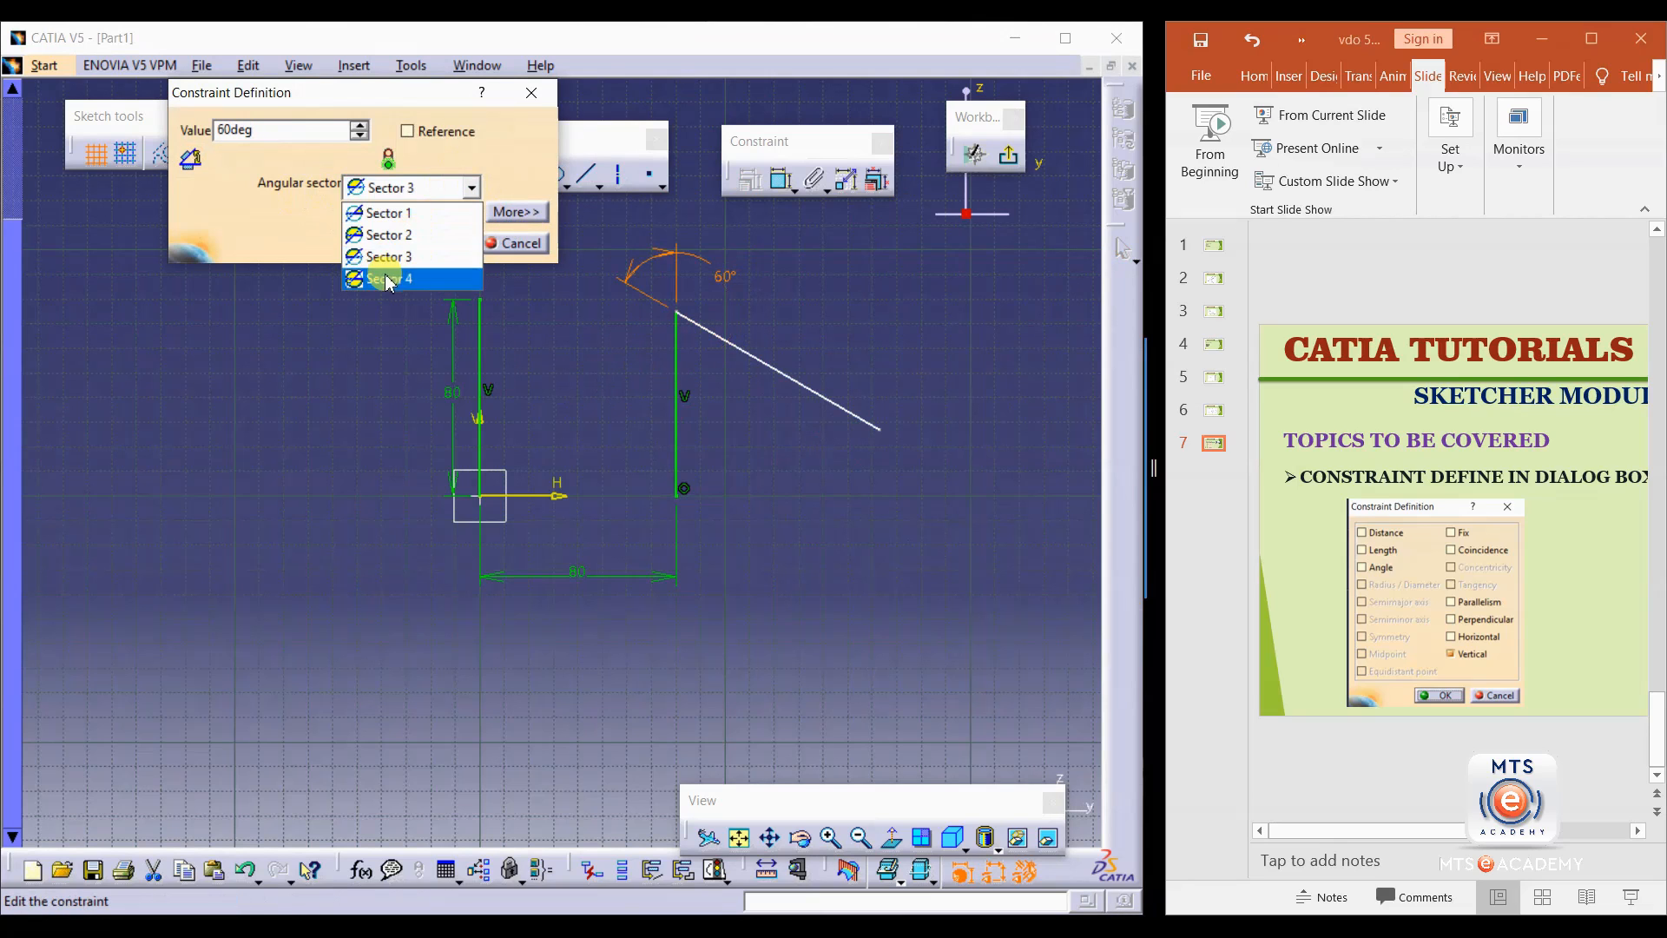
click(373, 276)
click(471, 188)
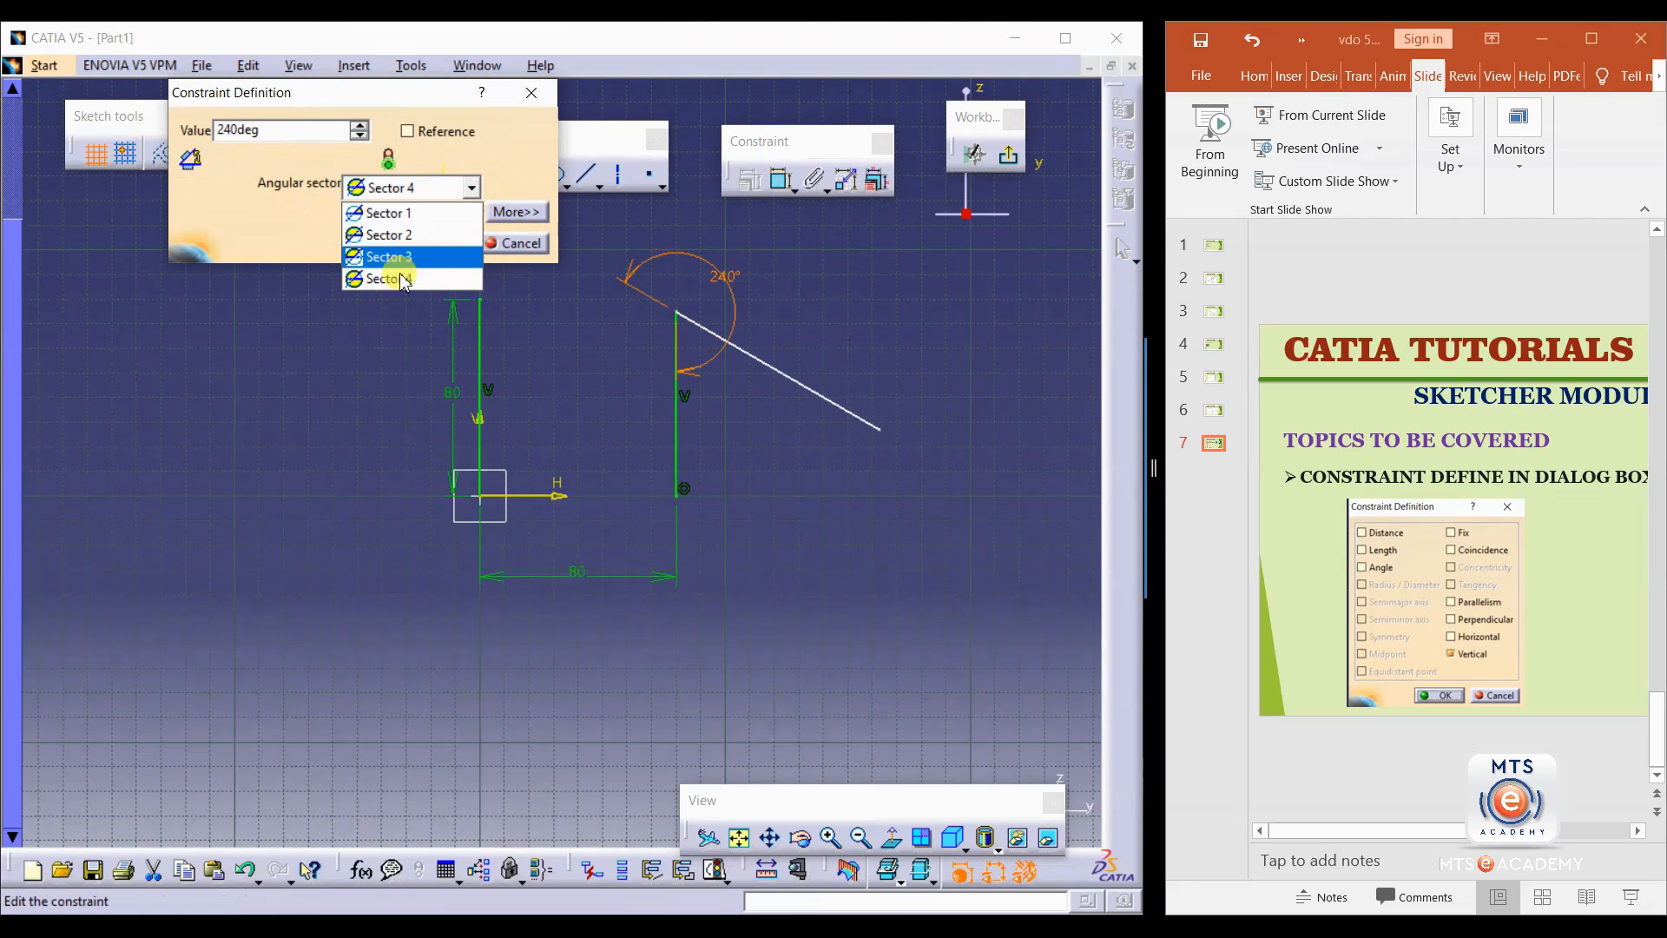
click(401, 257)
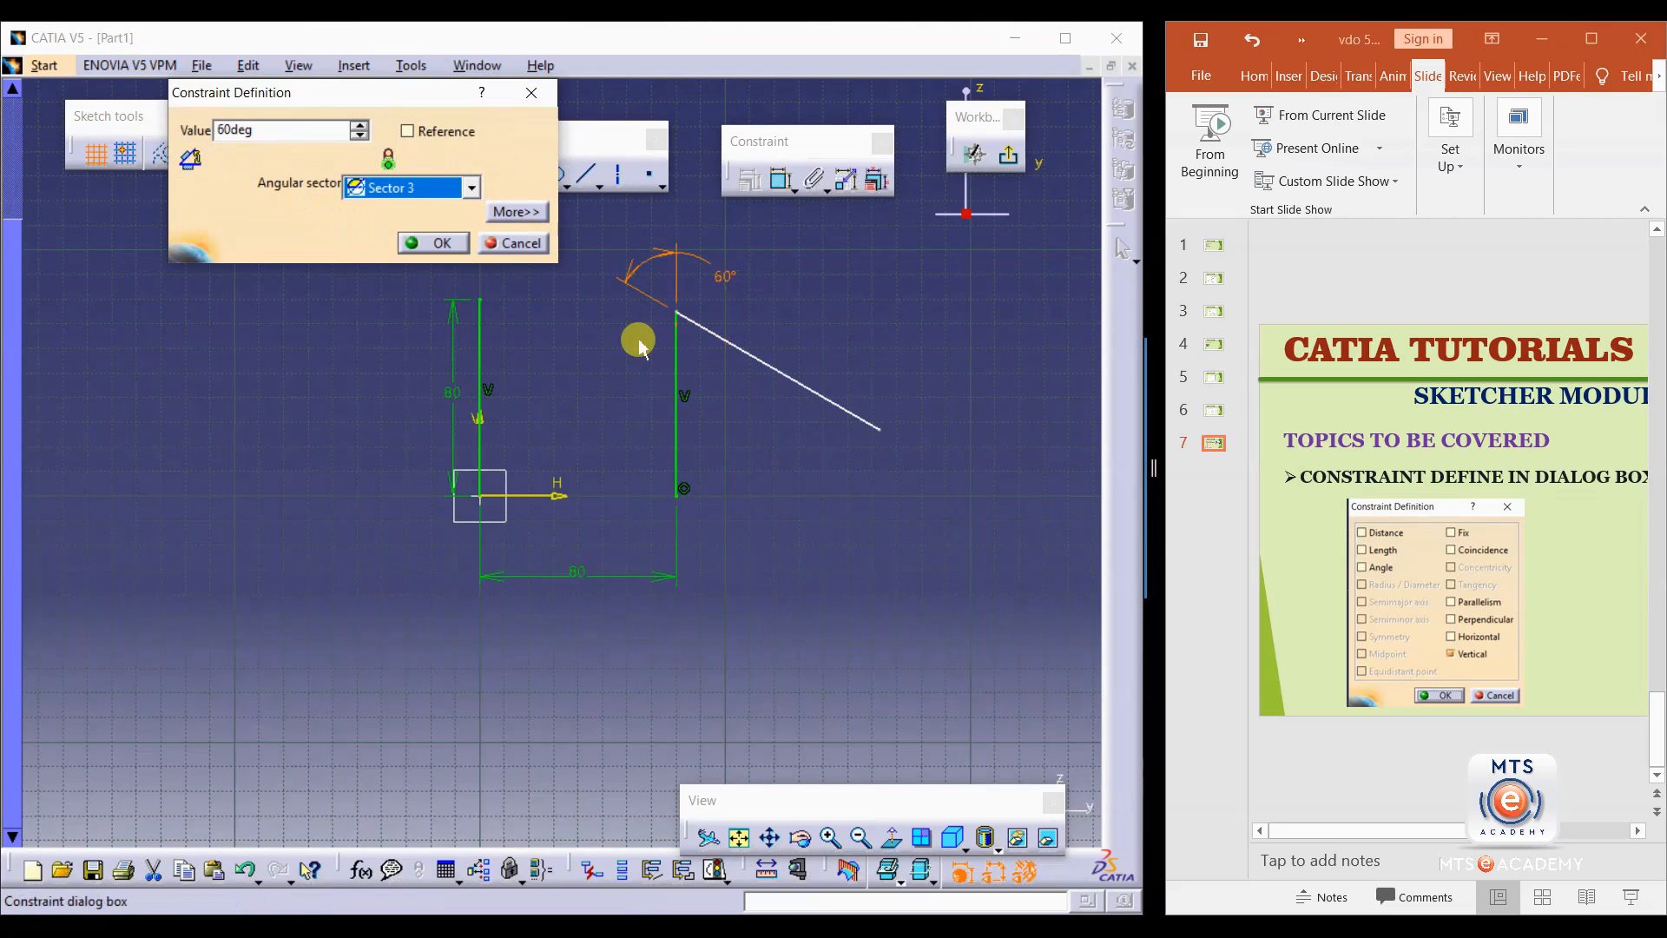
Reposition the angle dimension into the inner corner between the inclined and vertical lines and accept the constraint definition.
click(670, 276)
drag(667, 256, 758, 395)
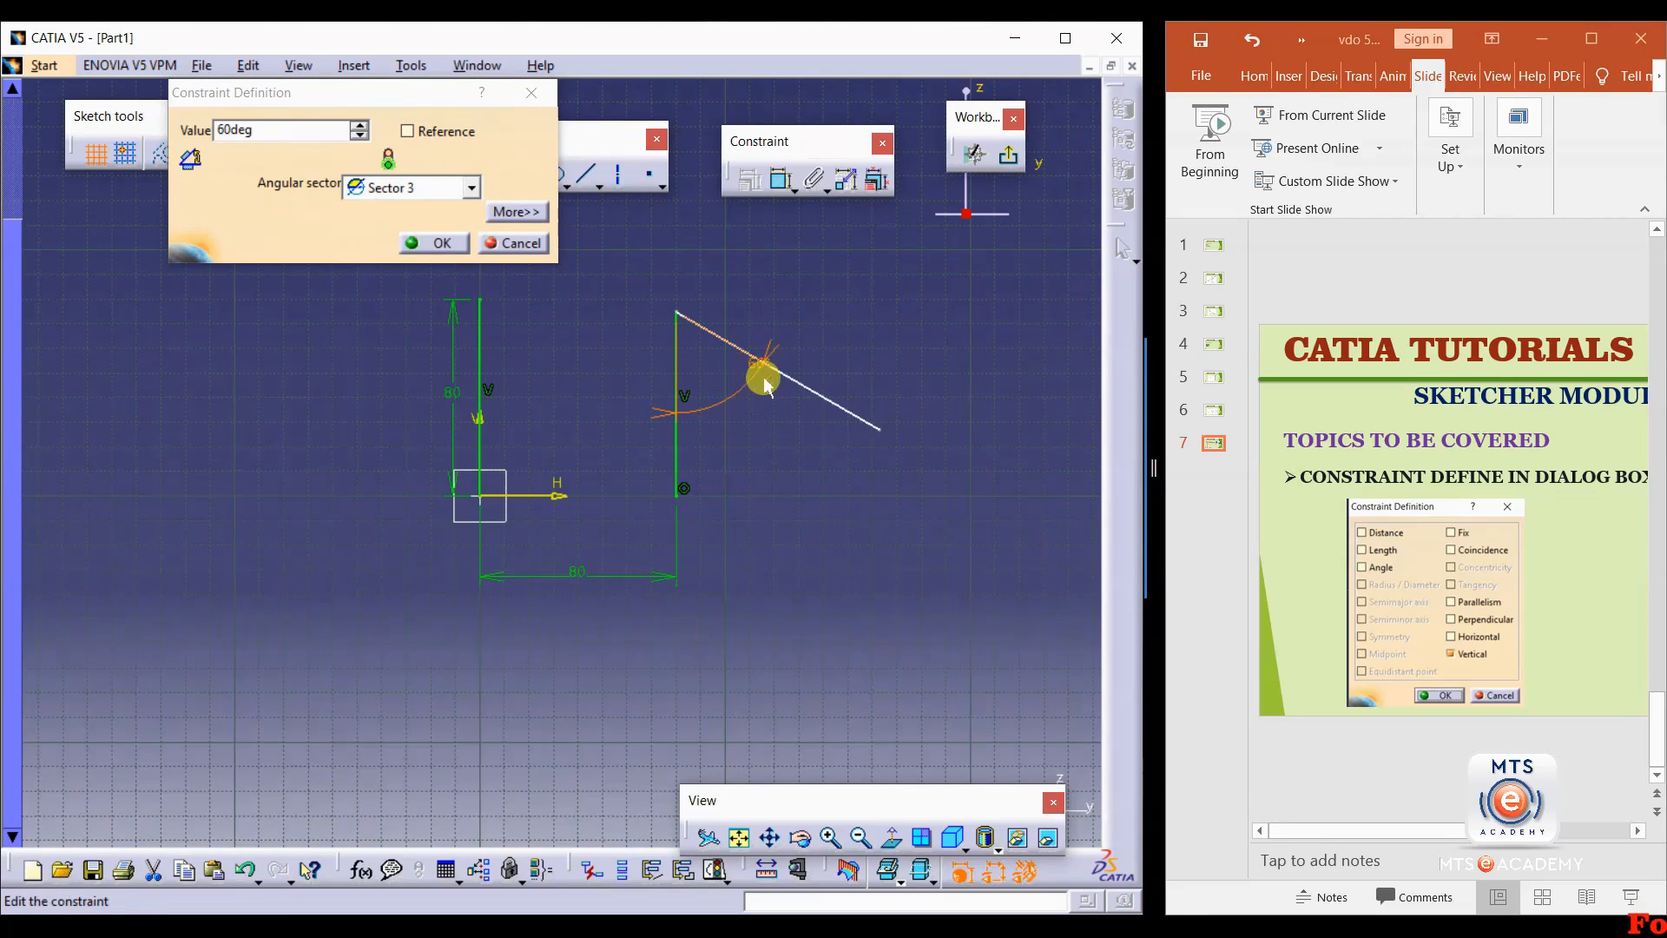
drag(758, 379, 715, 398)
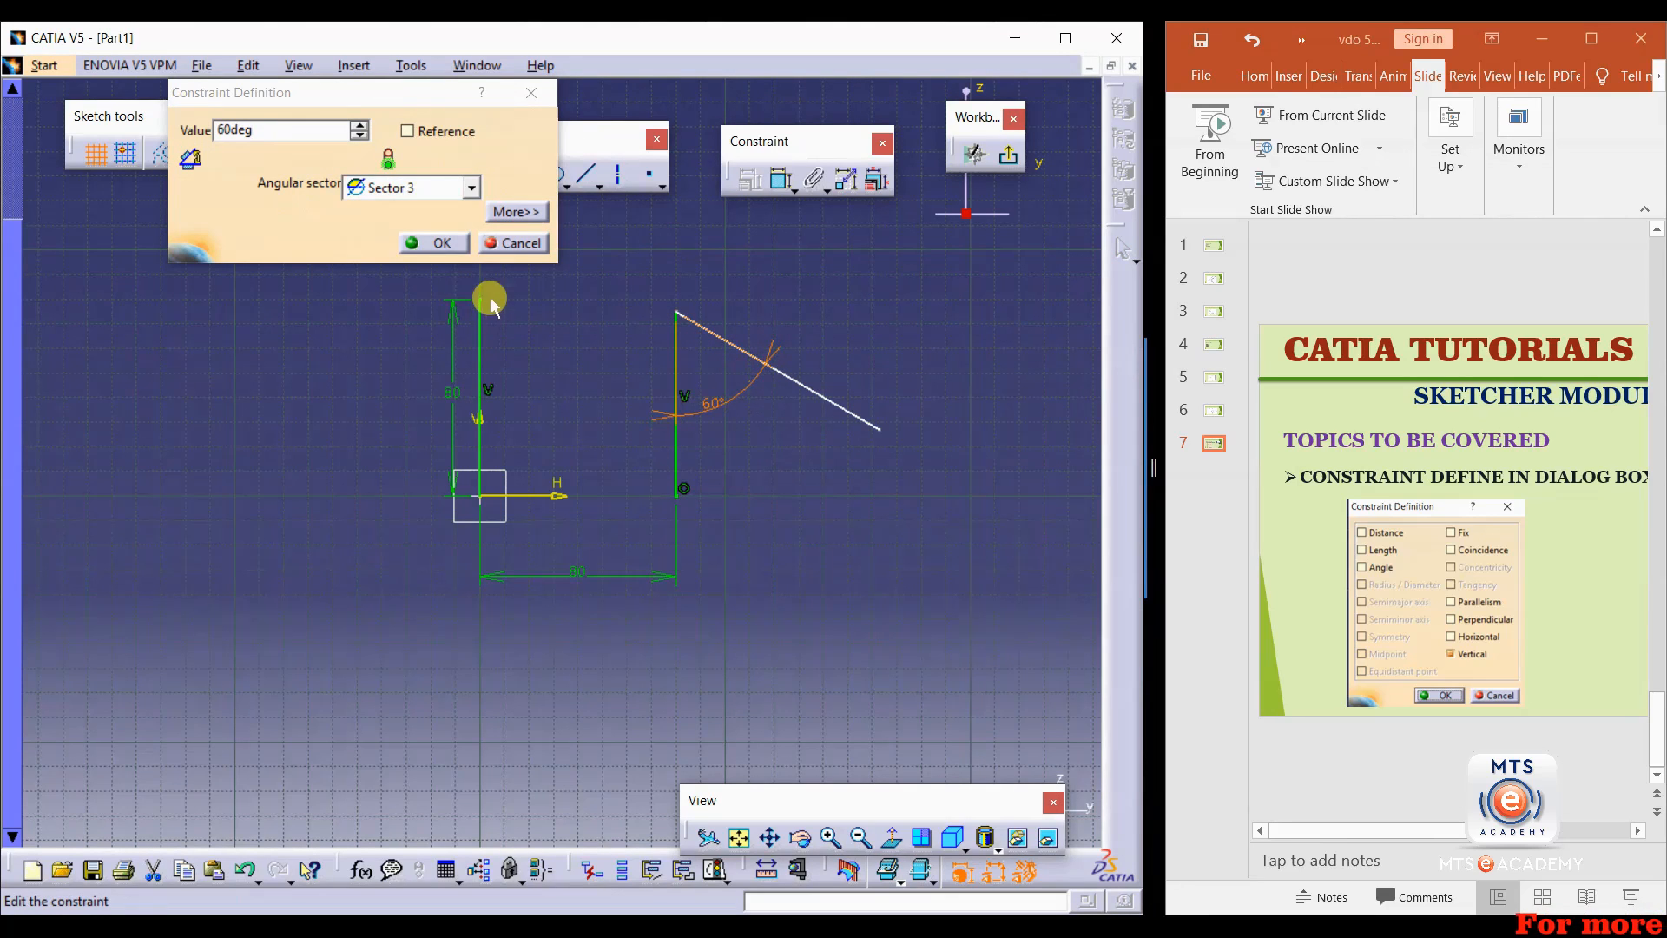
click(434, 243)
click(831, 369)
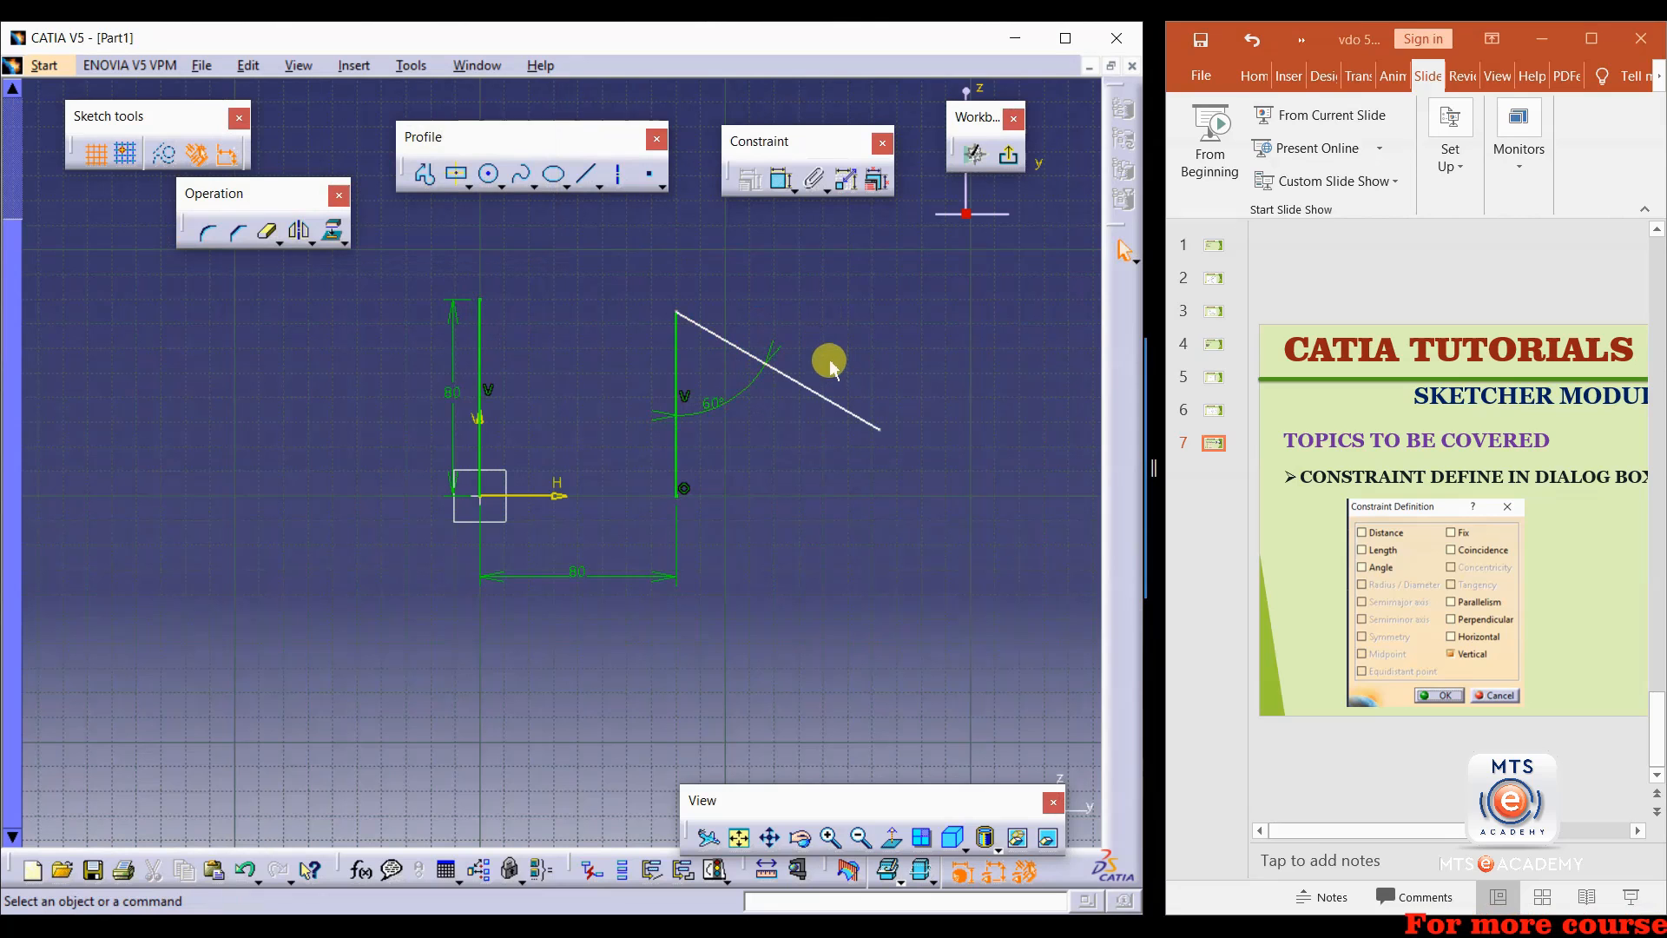
Sketch a circle in the empty area beyond the lower end of the inclined line.
middle_drag(845, 334, 712, 328)
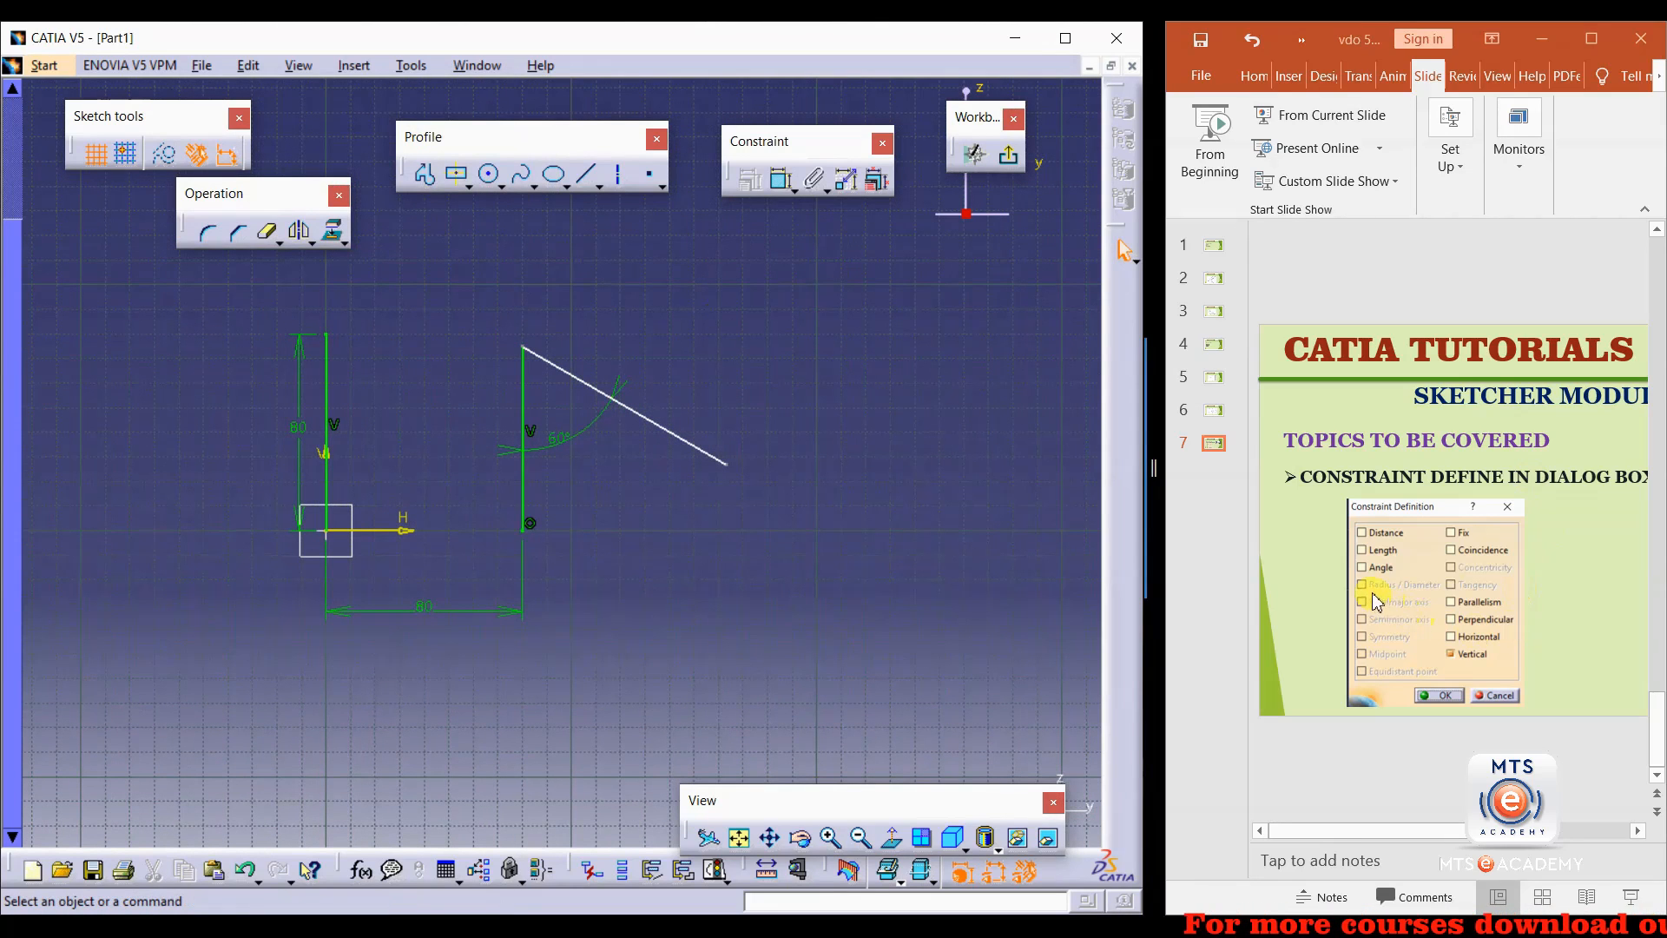
click(490, 175)
middle_drag(792, 502, 707, 477)
click(763, 435)
click(830, 372)
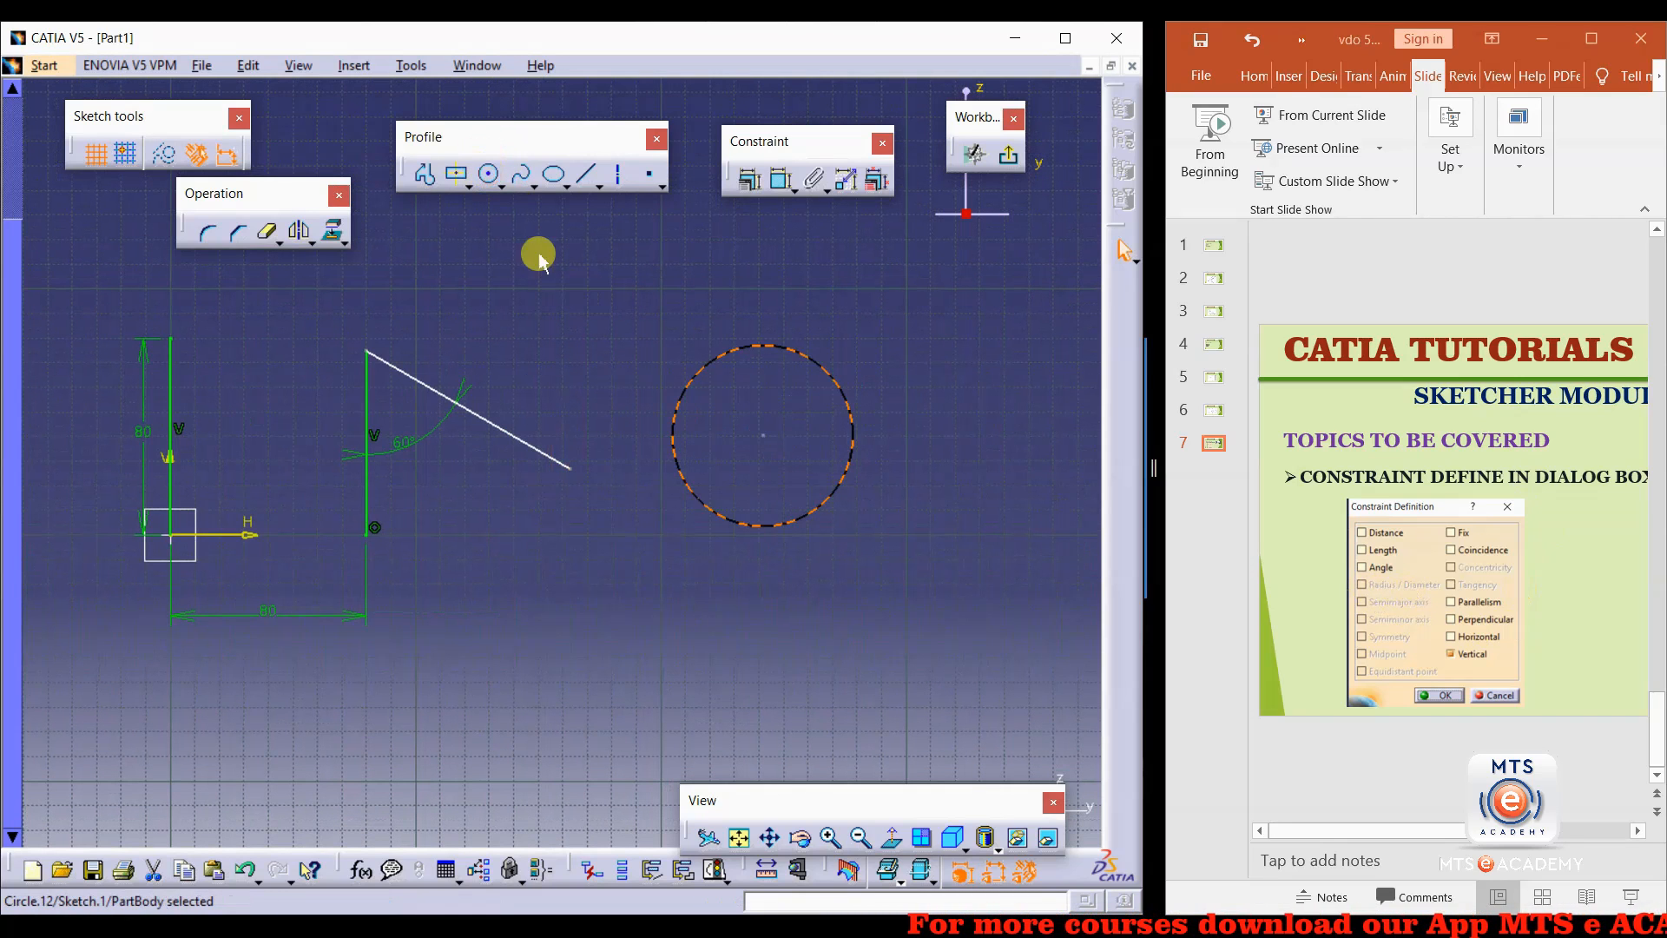
Apply a Radius / Diameter constraint to the circle and place its dimension text just outside the circle.
click(750, 179)
click(785, 329)
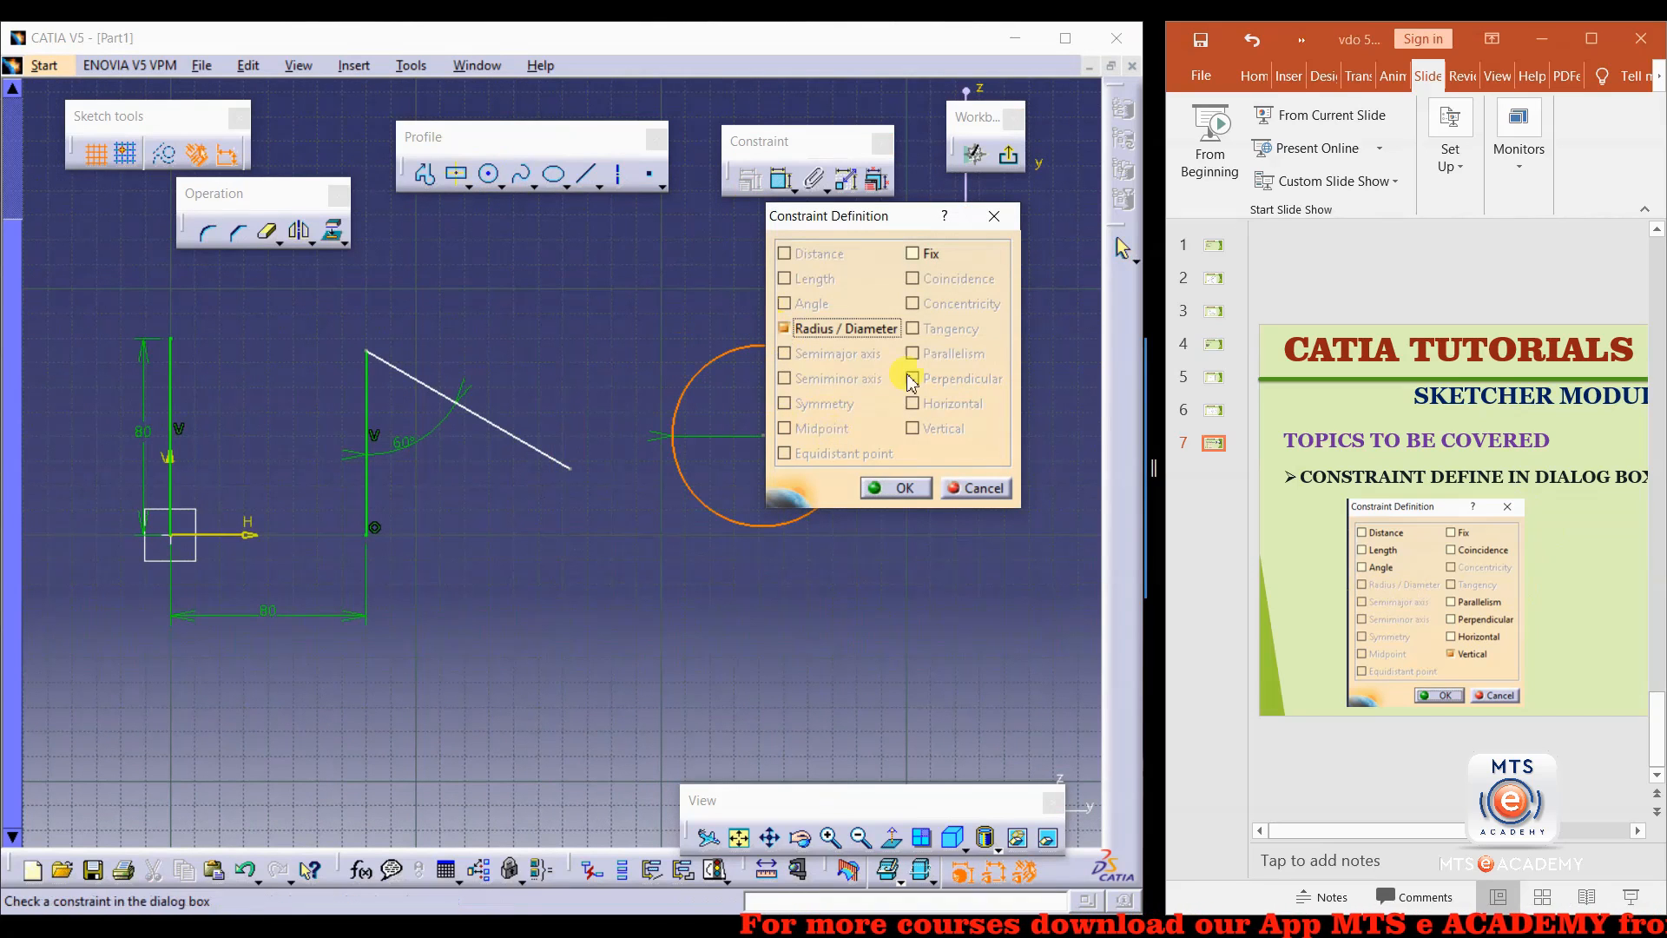
click(899, 488)
drag(784, 429, 912, 432)
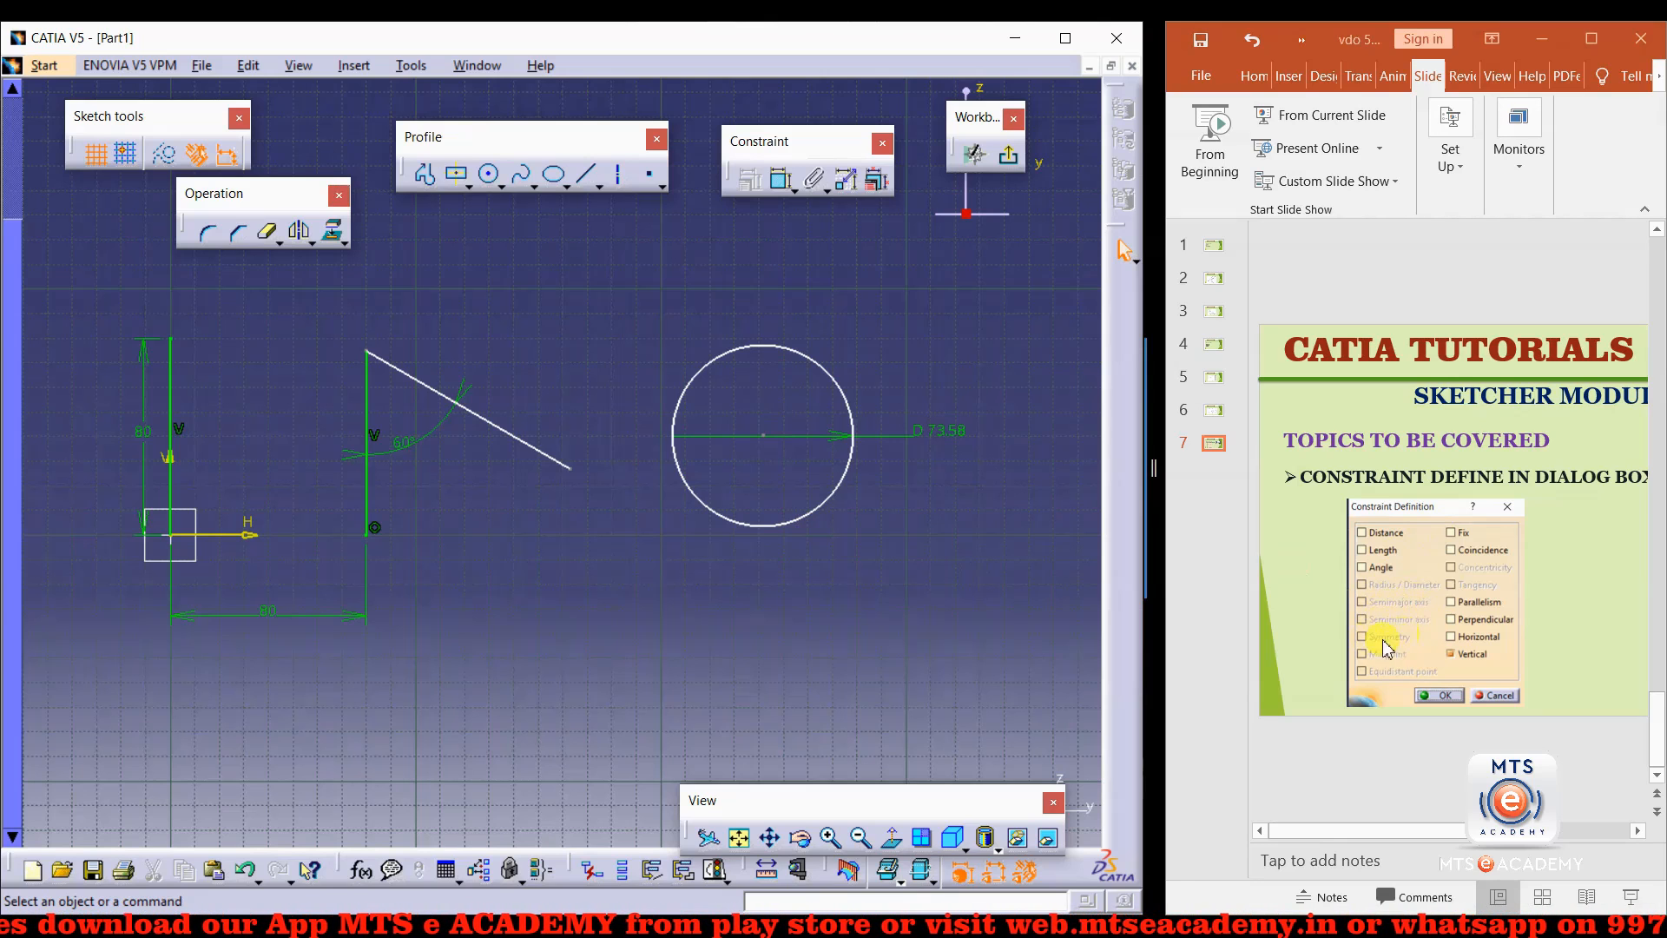
Delete all the lines, the circle and their constraints from the sketch, leaving only the sketch axes.
drag(956, 299, 57, 646)
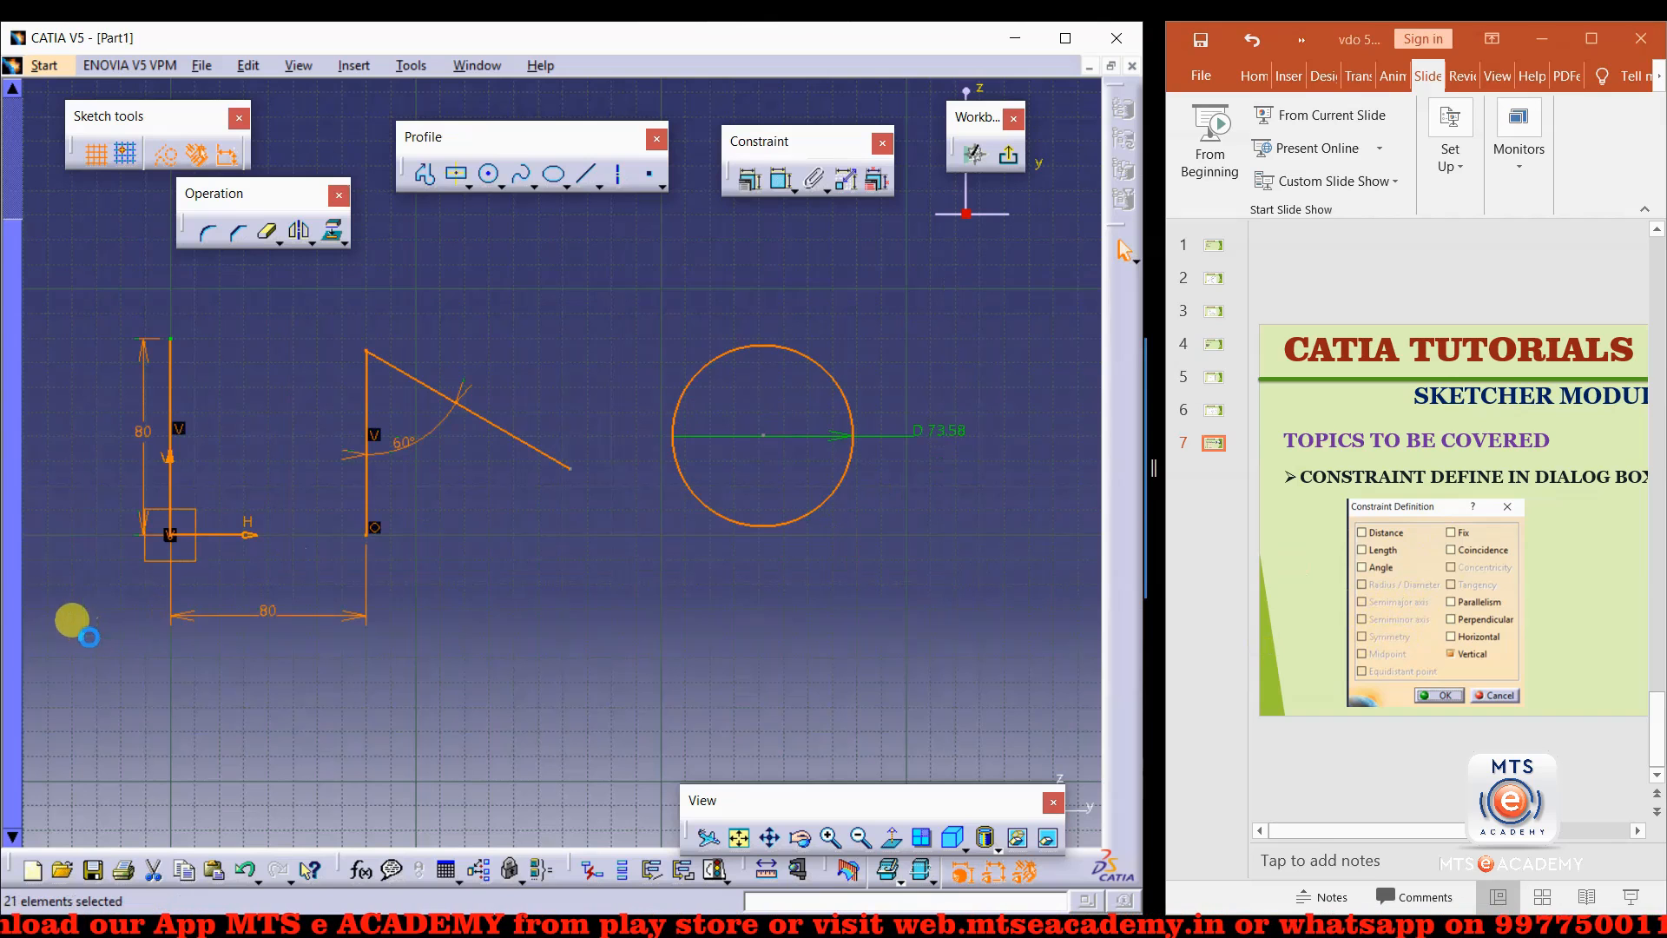
key(Delete)
mouse_move(295, 589)
middle_down()
mouse_move(376, 569)
mouse_move(423, 591)
middle_up()
mouse_move(425, 528)
middle_down()
mouse_move(495, 507)
mouse_move(500, 487)
middle_up()
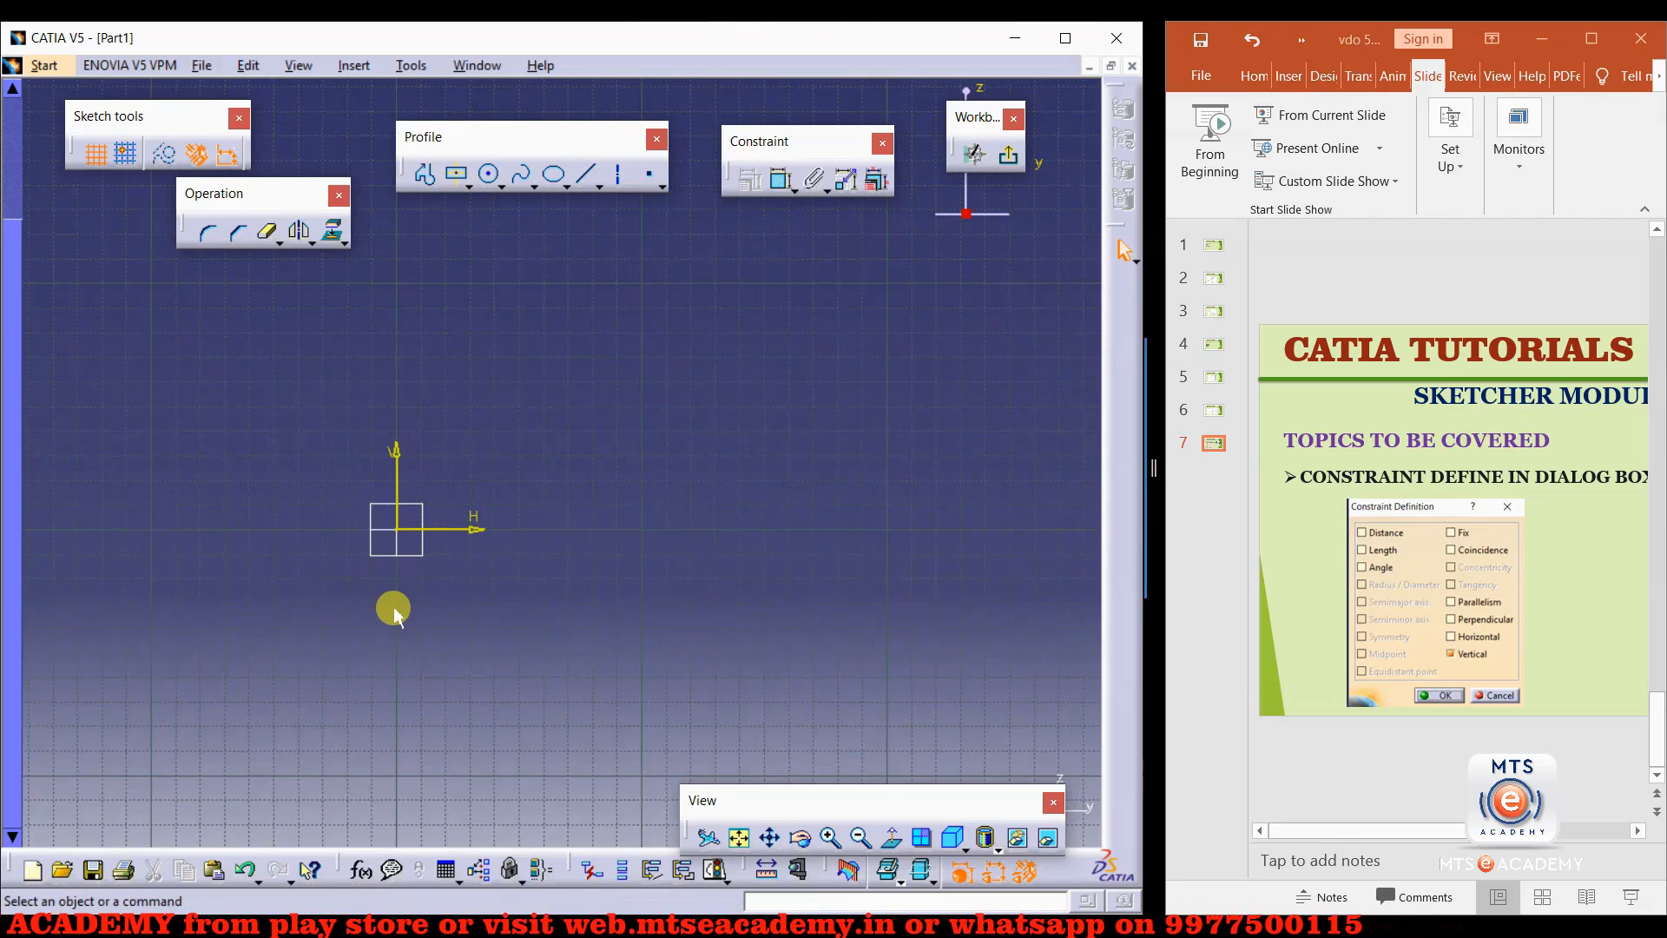
Sketch a rectangle about 119 mm wide enclosing the sketch origin, with its sides off-centre from the axes.
click(468, 185)
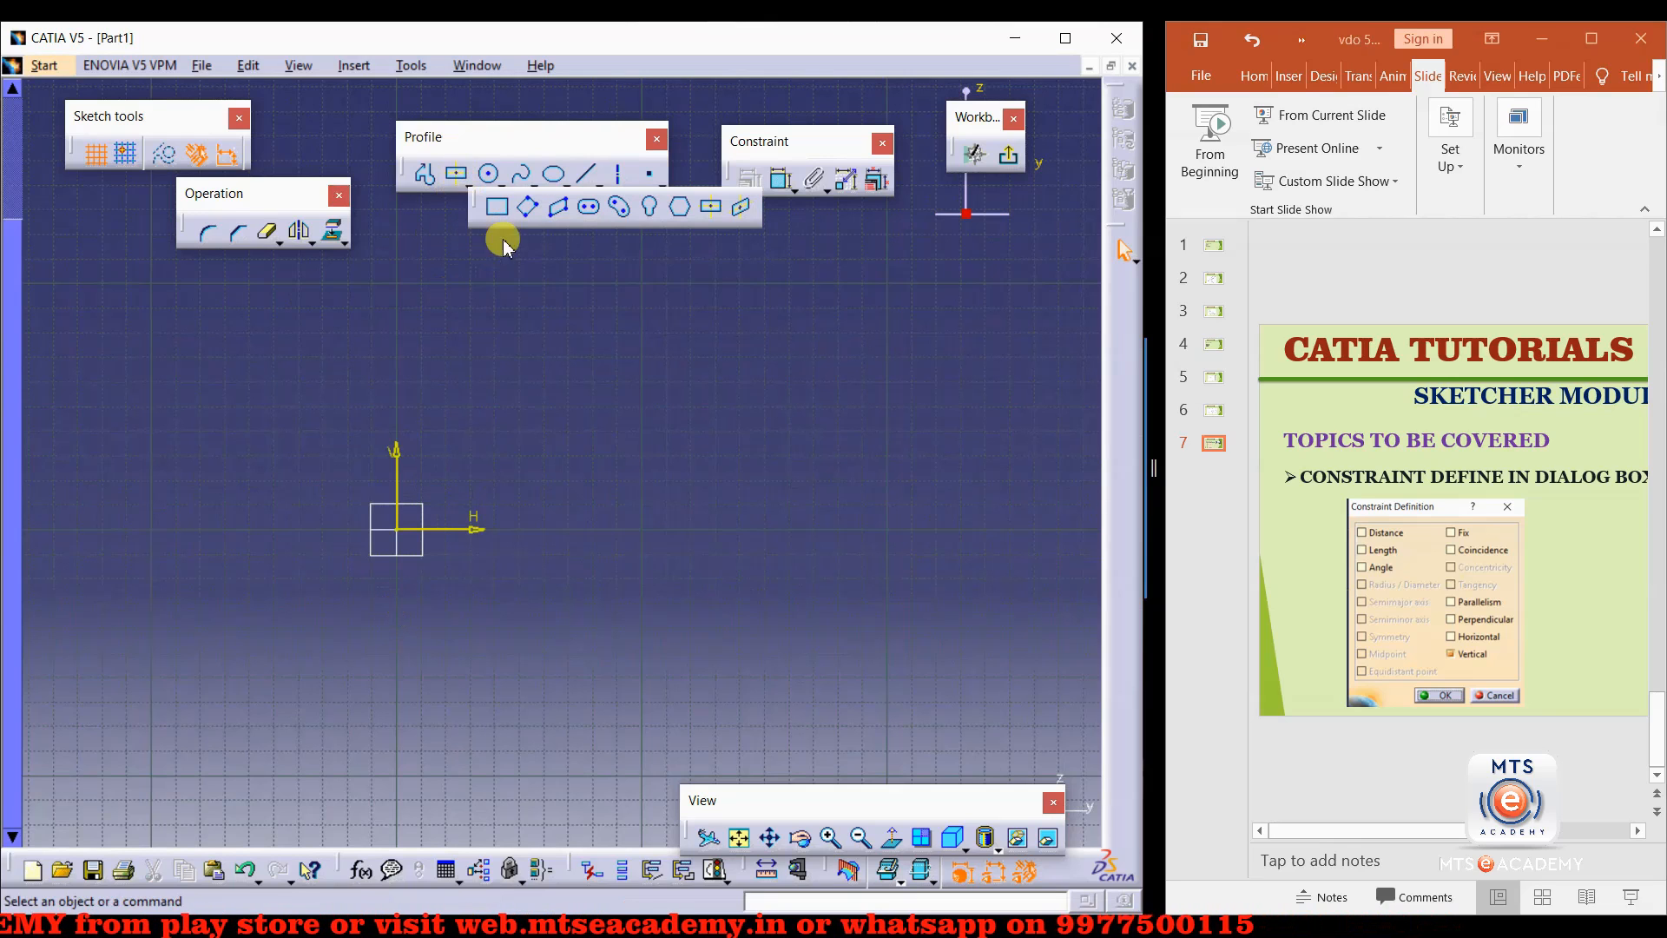
click(498, 211)
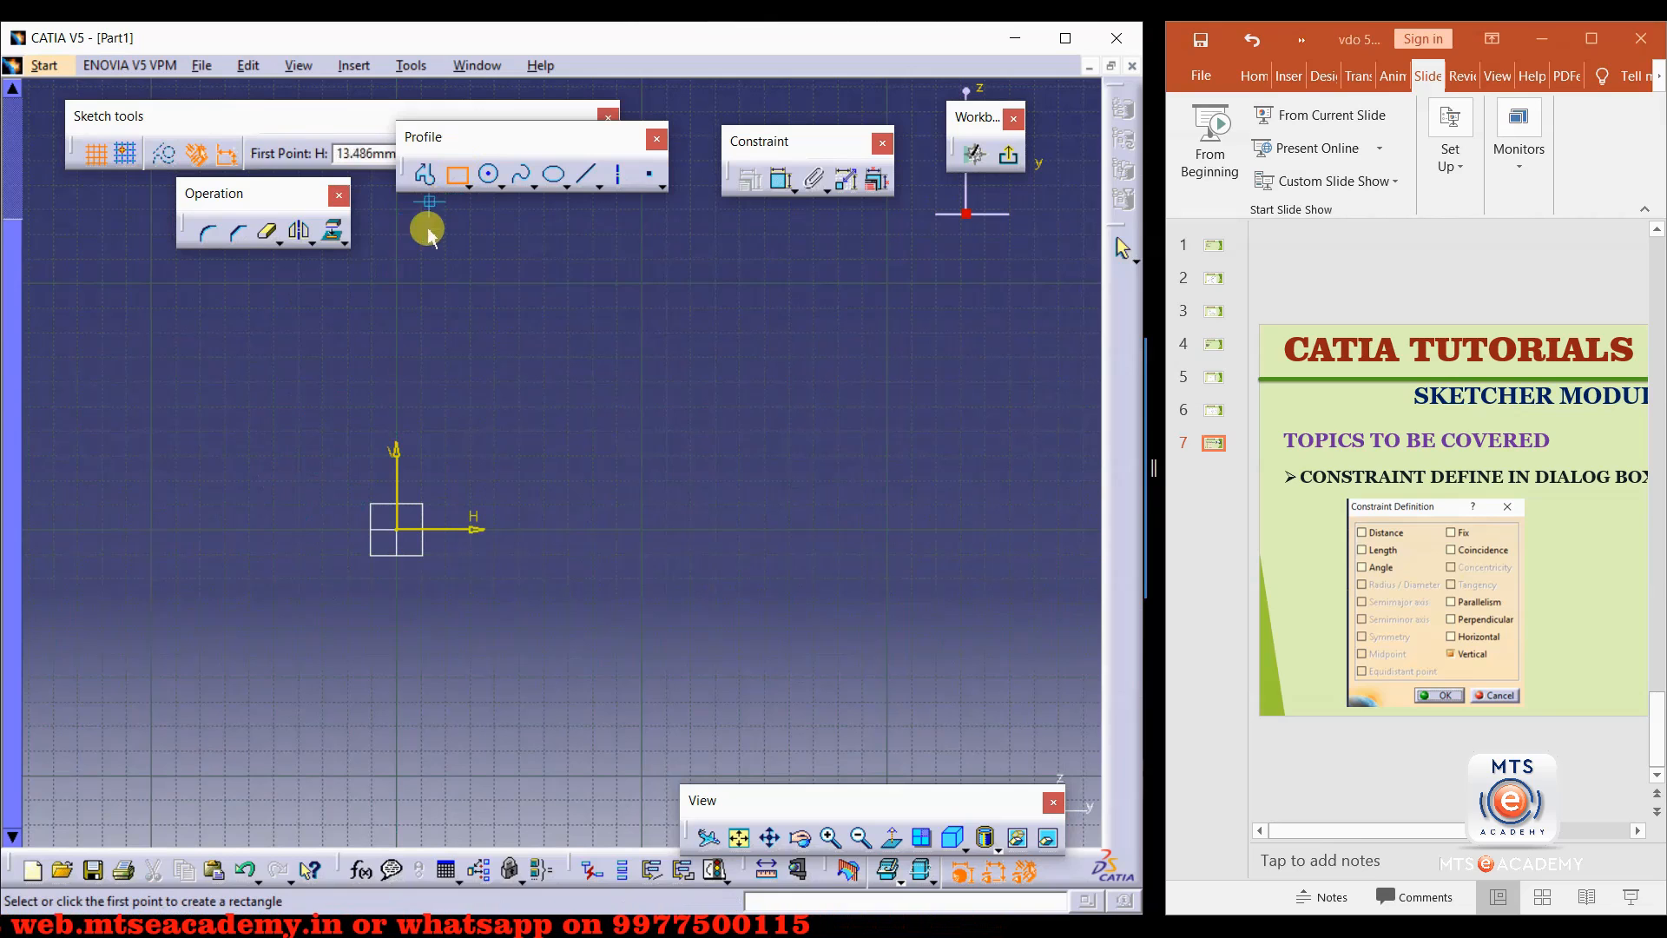
click(263, 432)
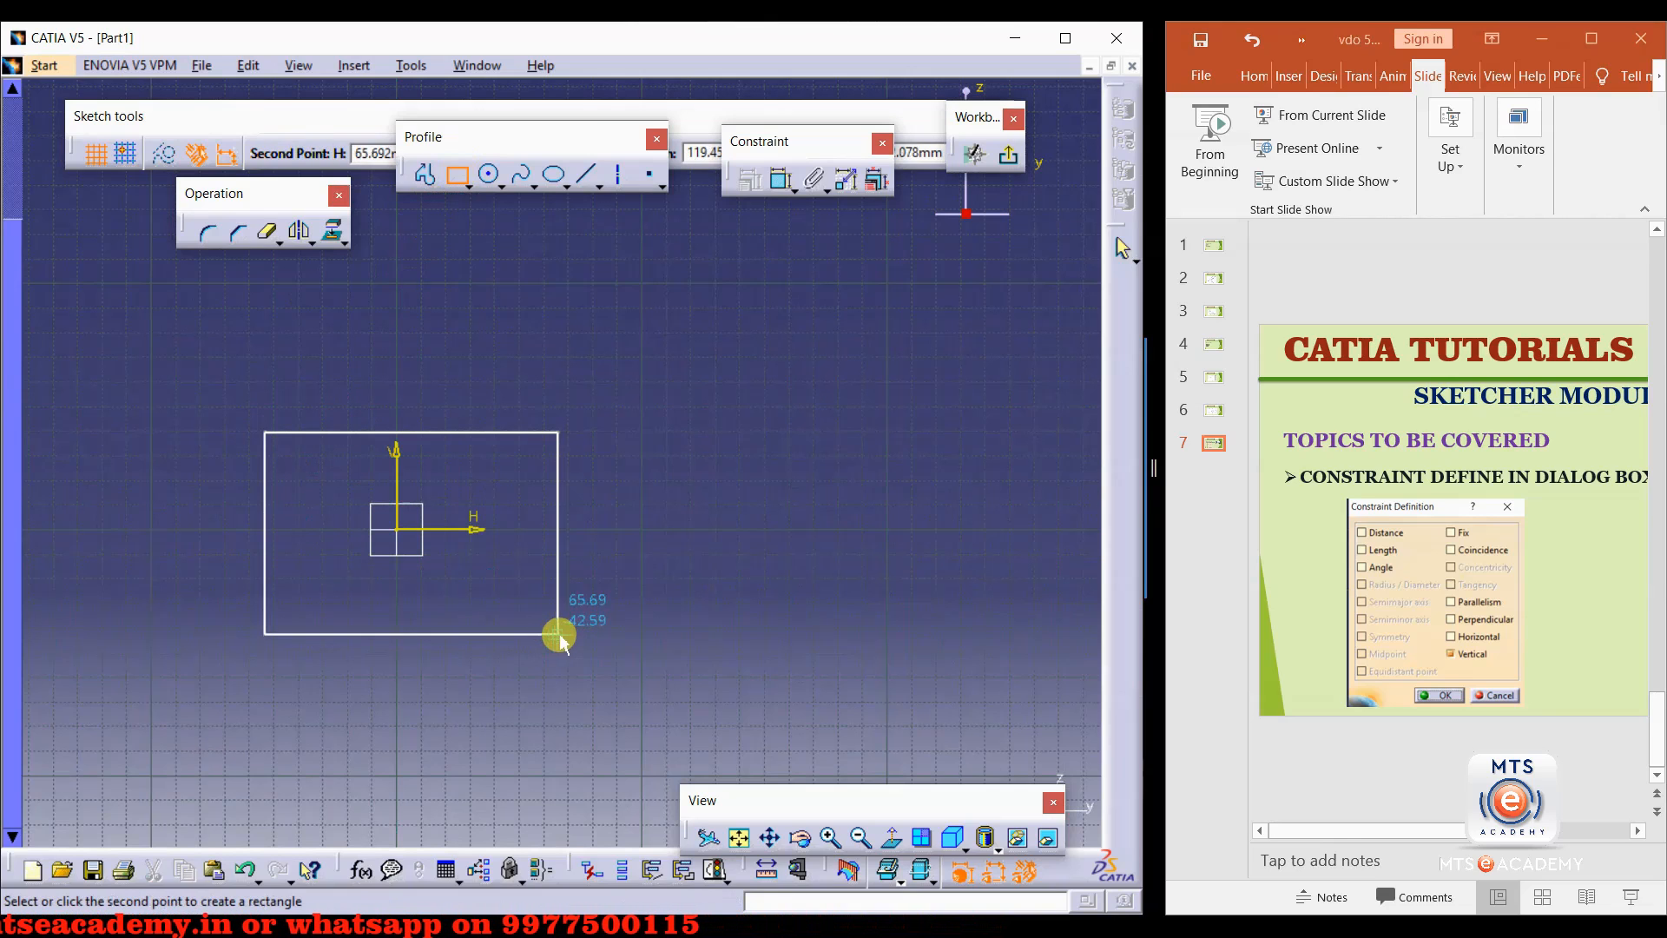
click(557, 634)
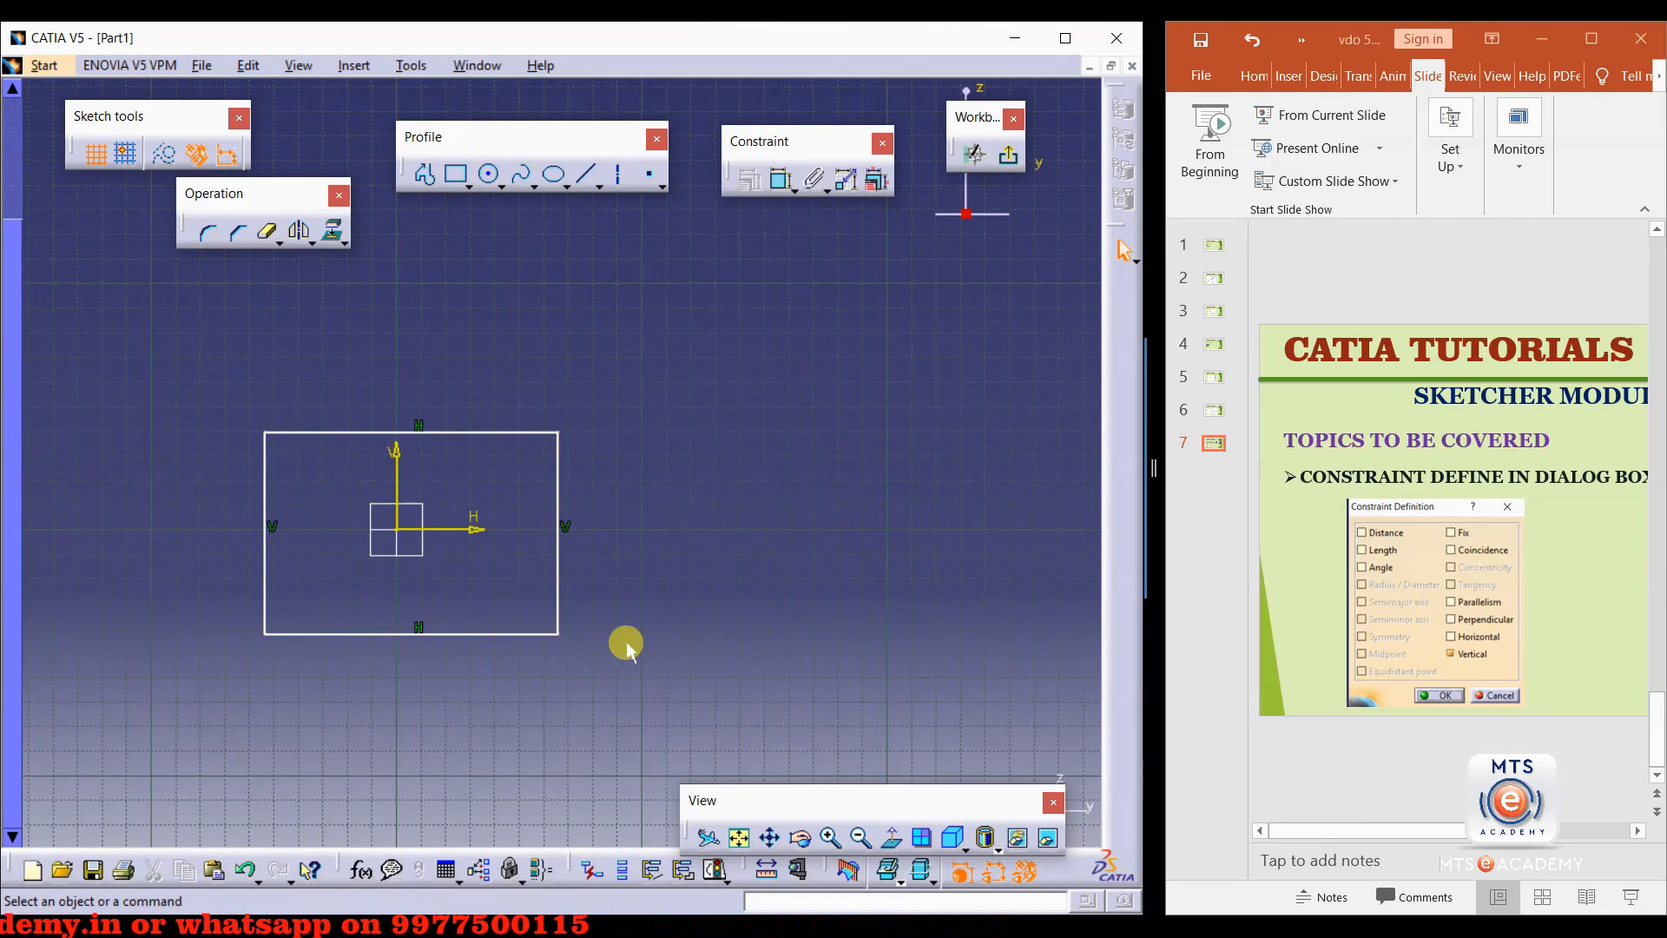
click(401, 480)
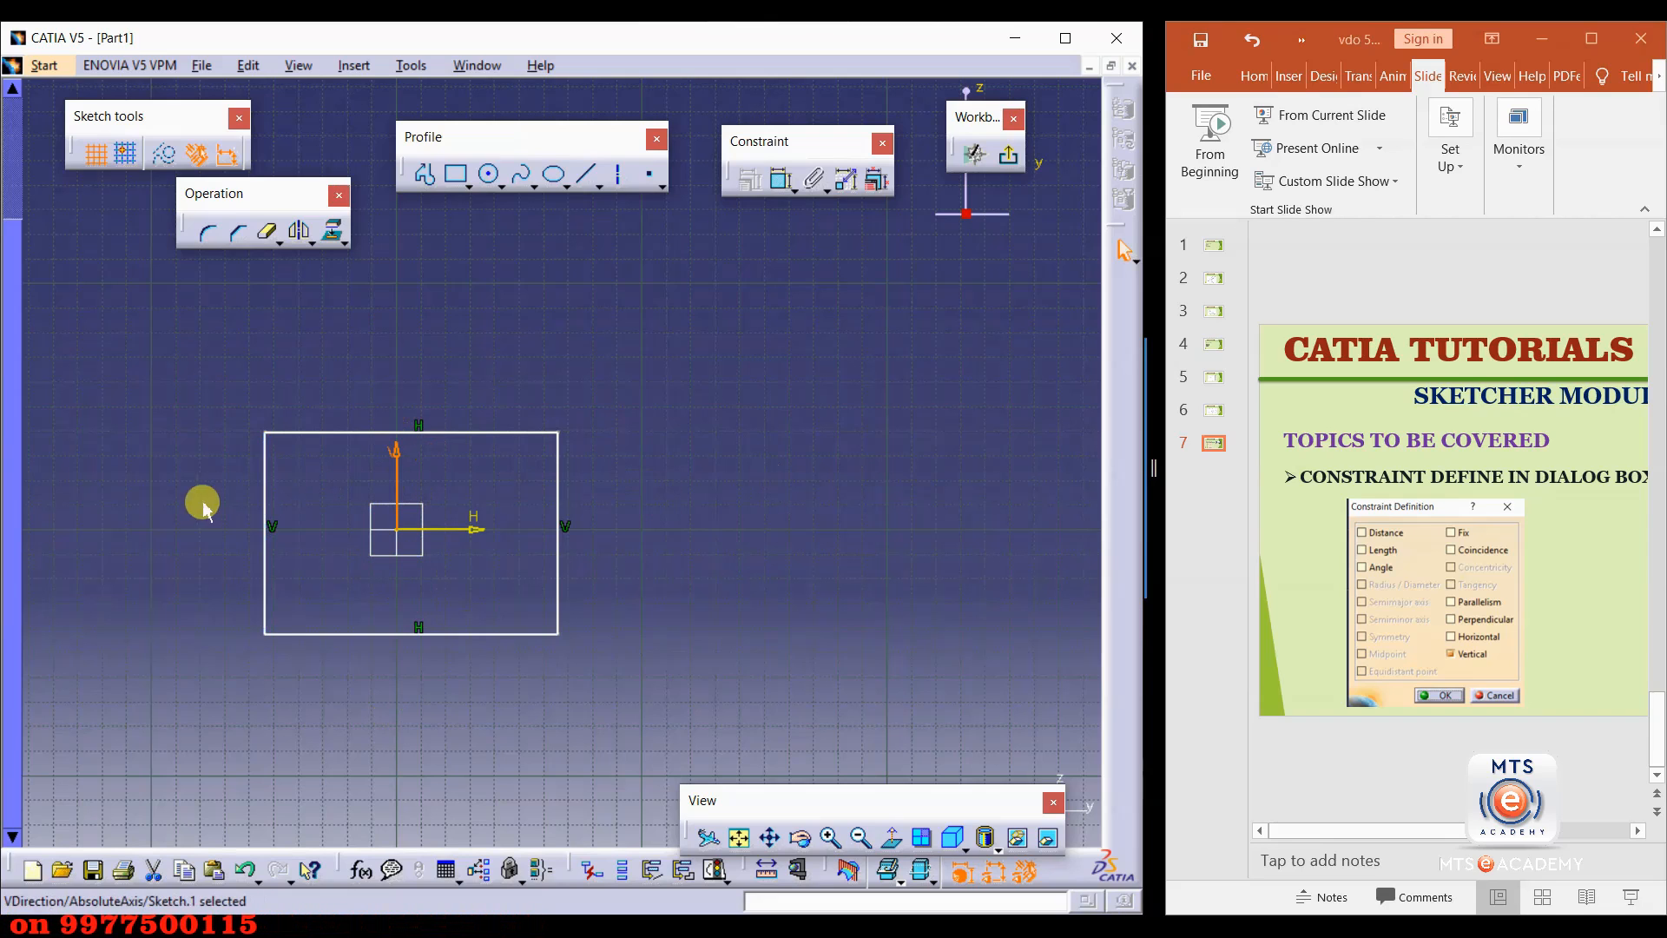
click(450, 529)
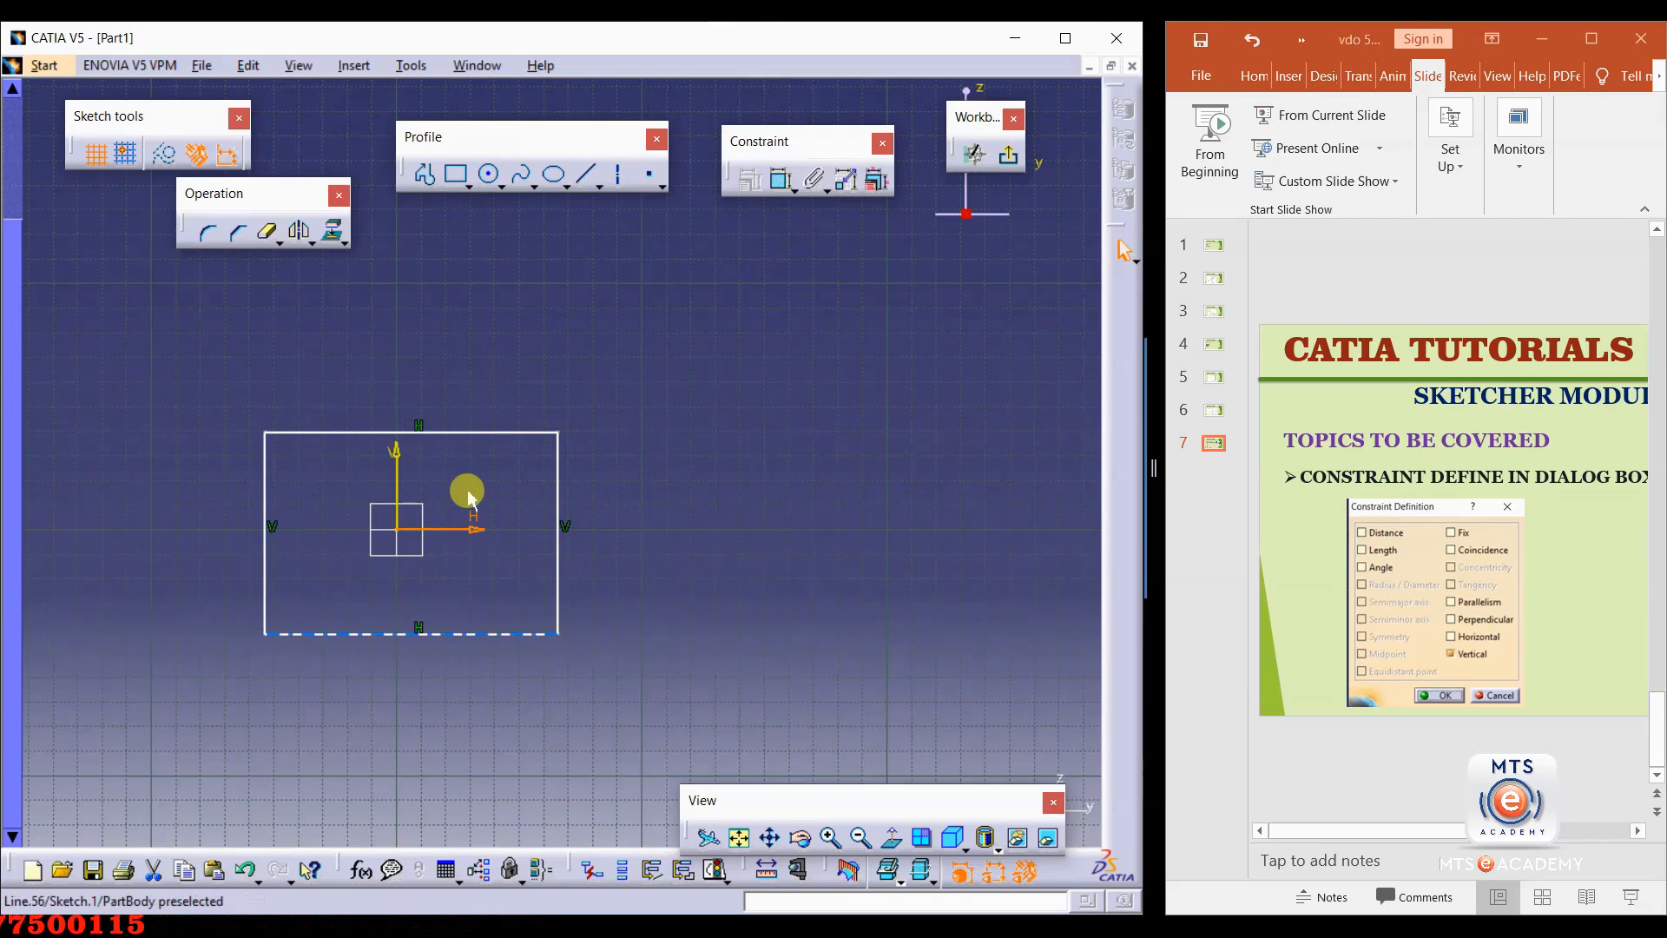
click(655, 501)
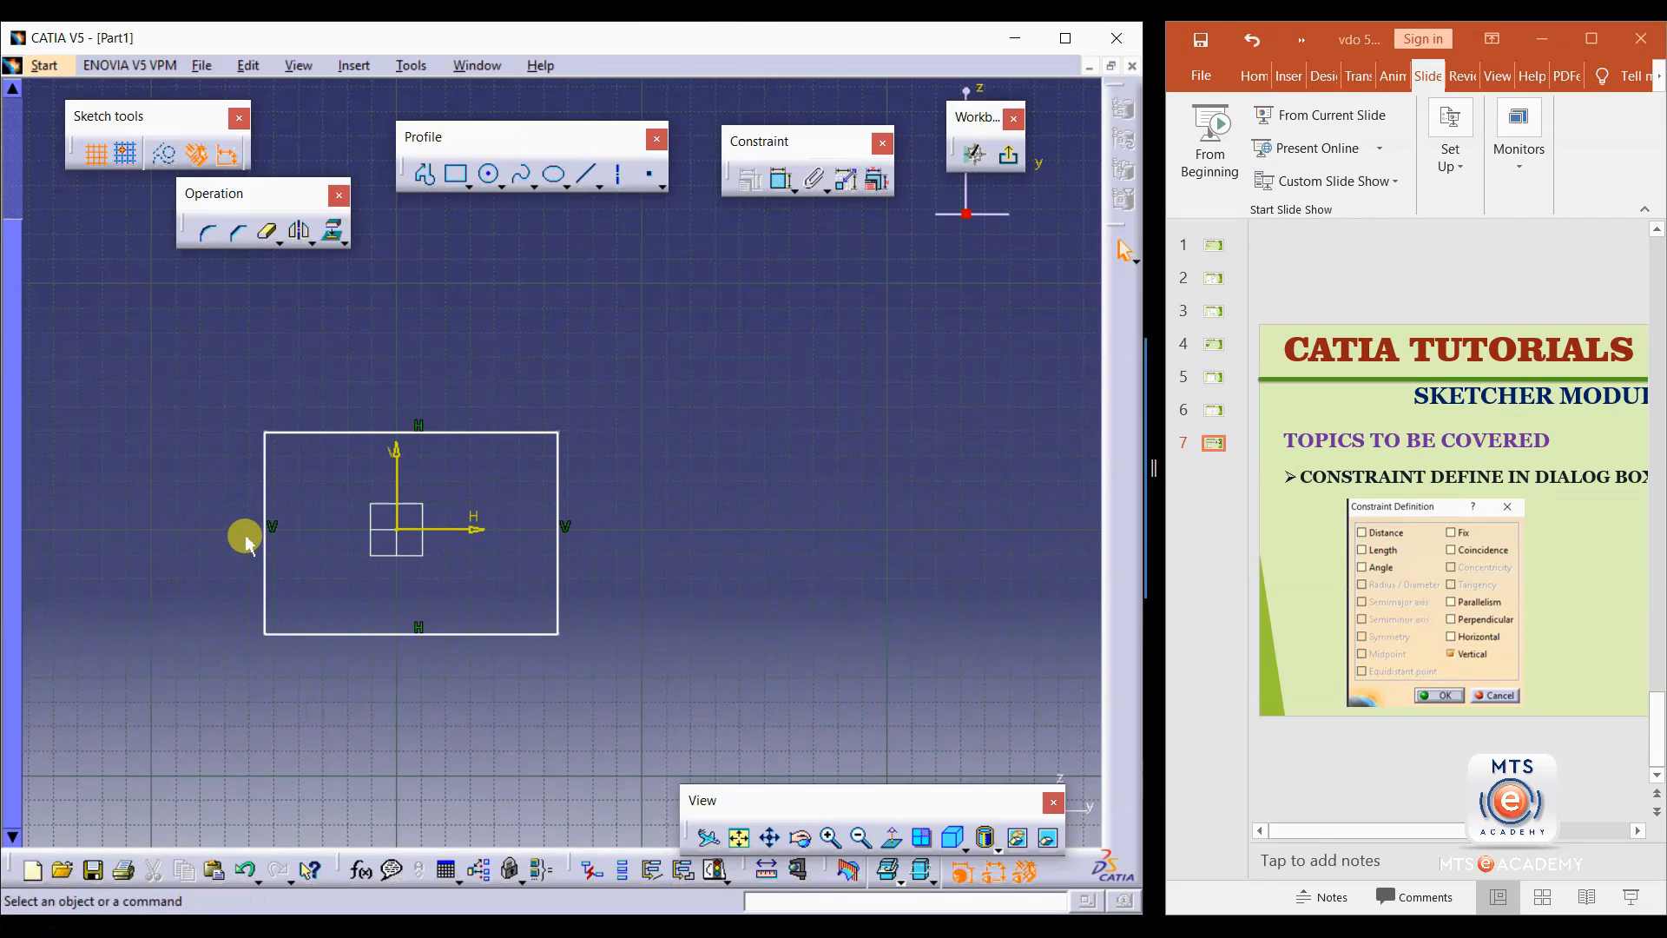
Apply a Symmetry constraint to the rectangle's two vertical sides about the V axis.
click(266, 486)
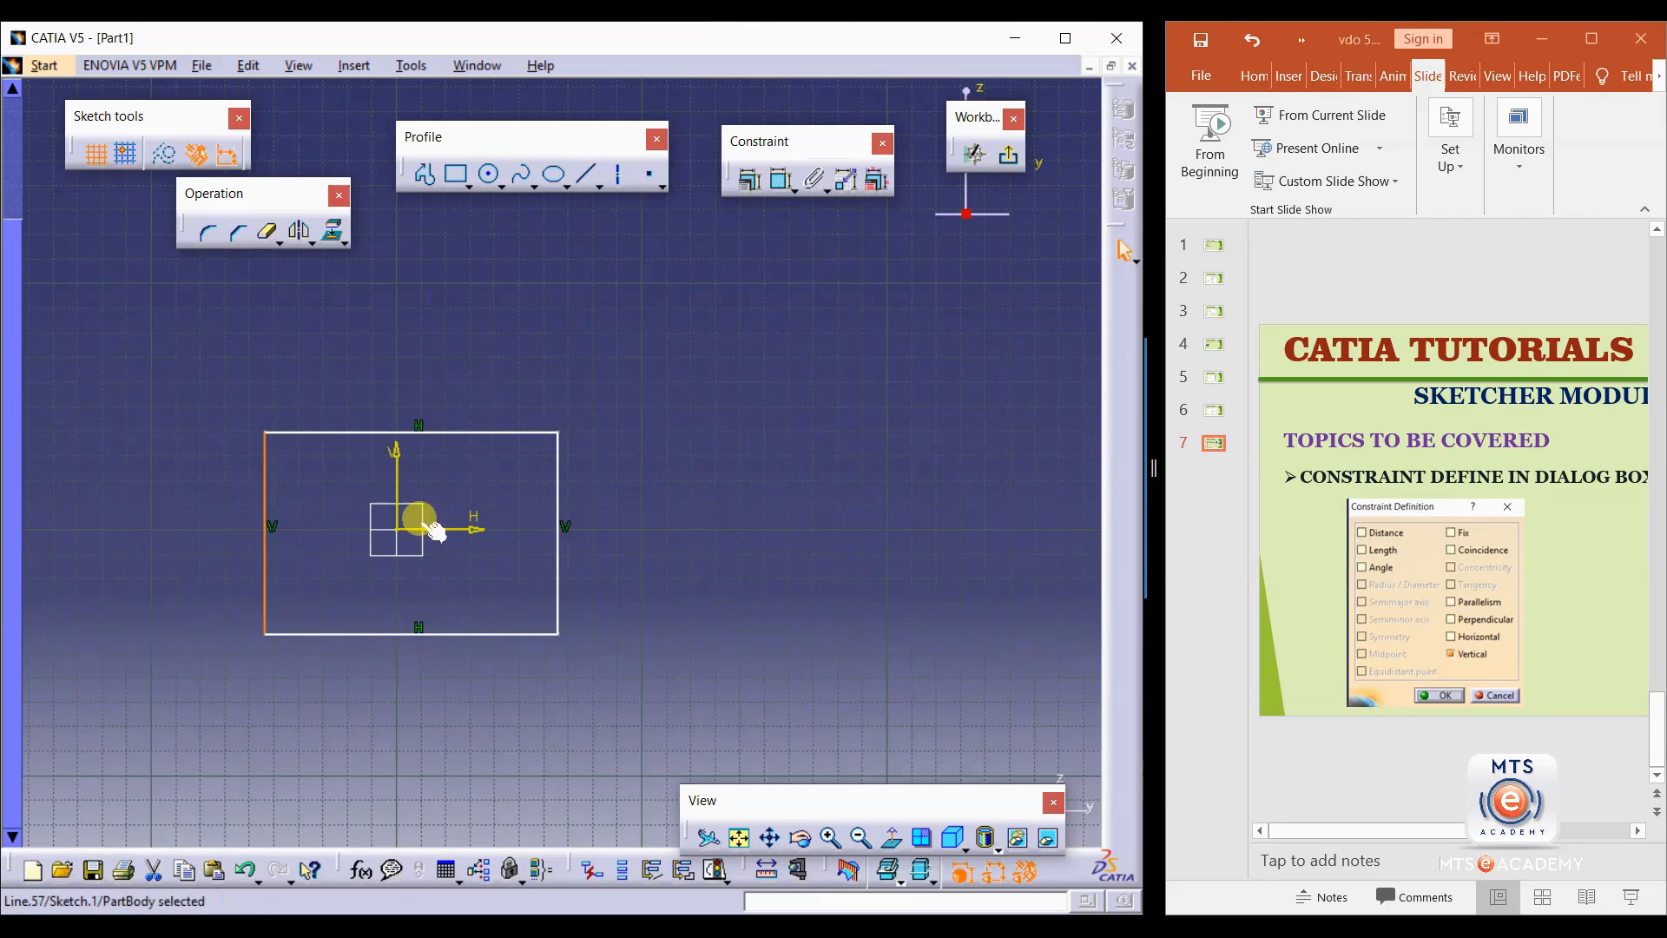
ctrl+click(557, 486)
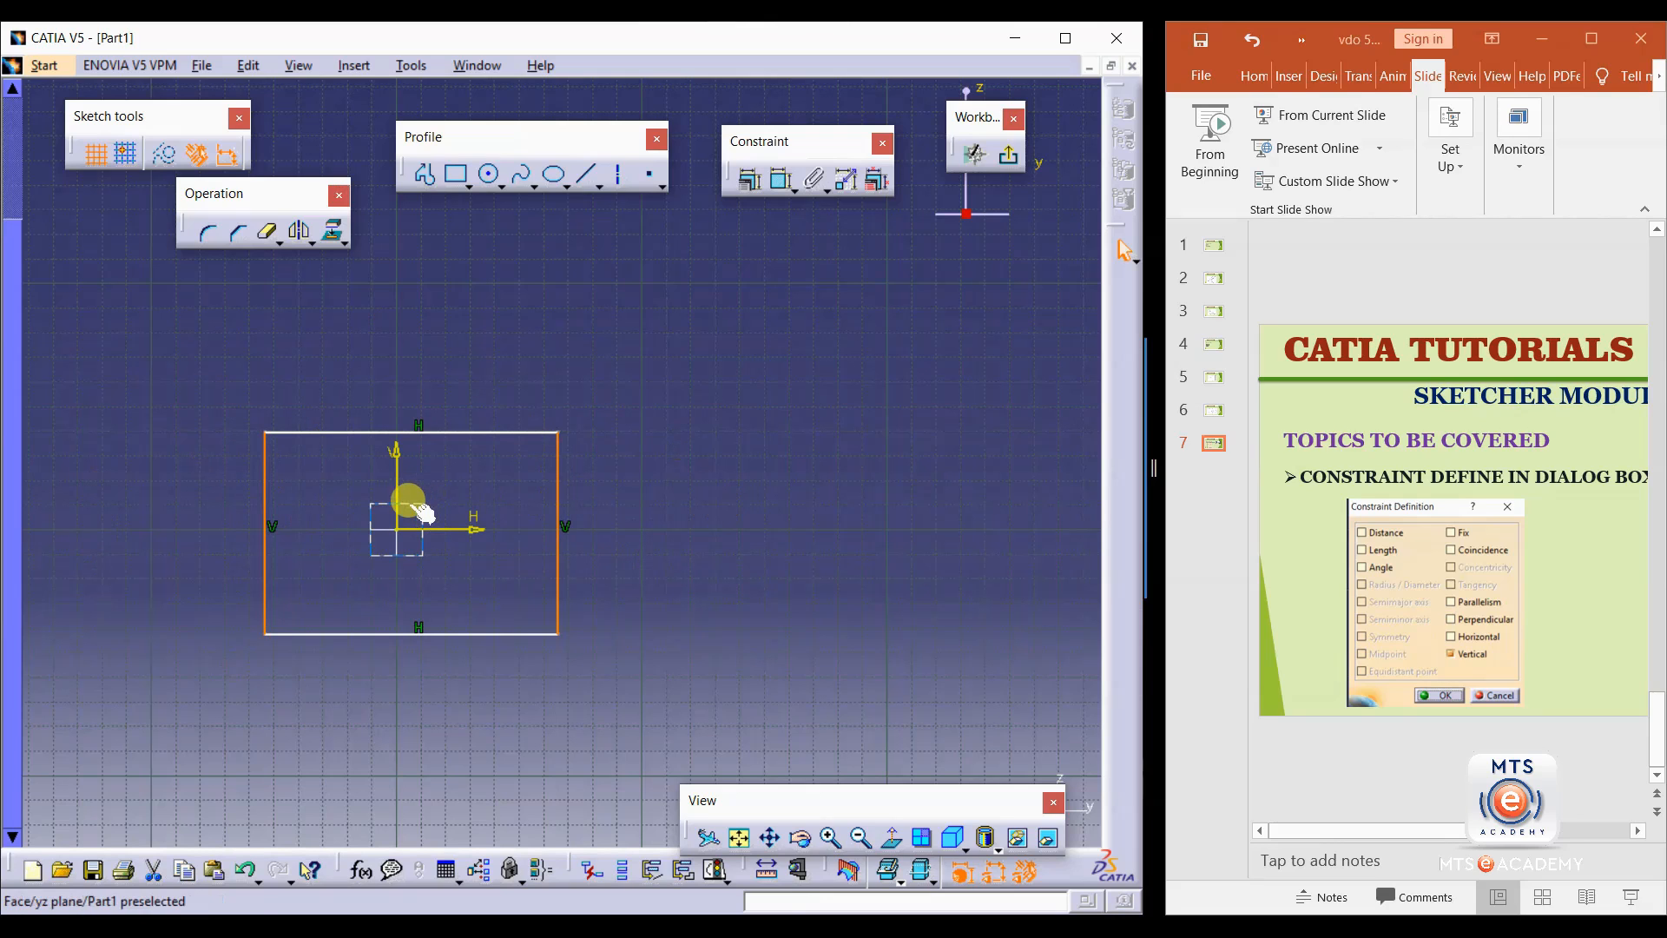
ctrl+click(397, 473)
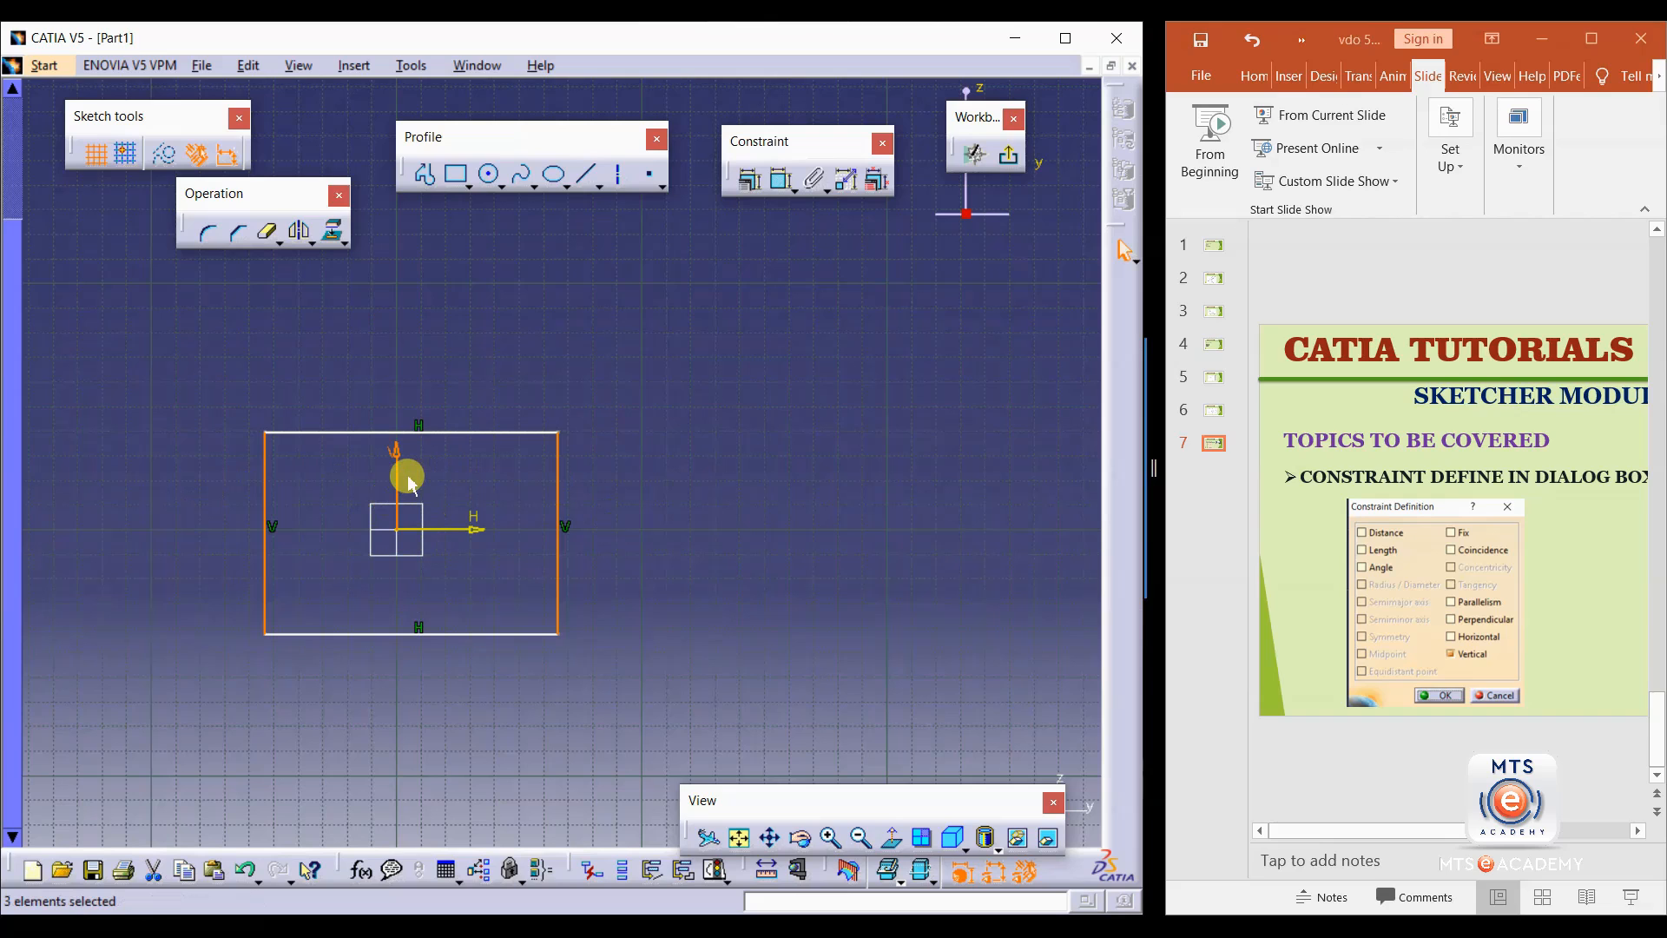
click(742, 178)
click(786, 404)
click(894, 488)
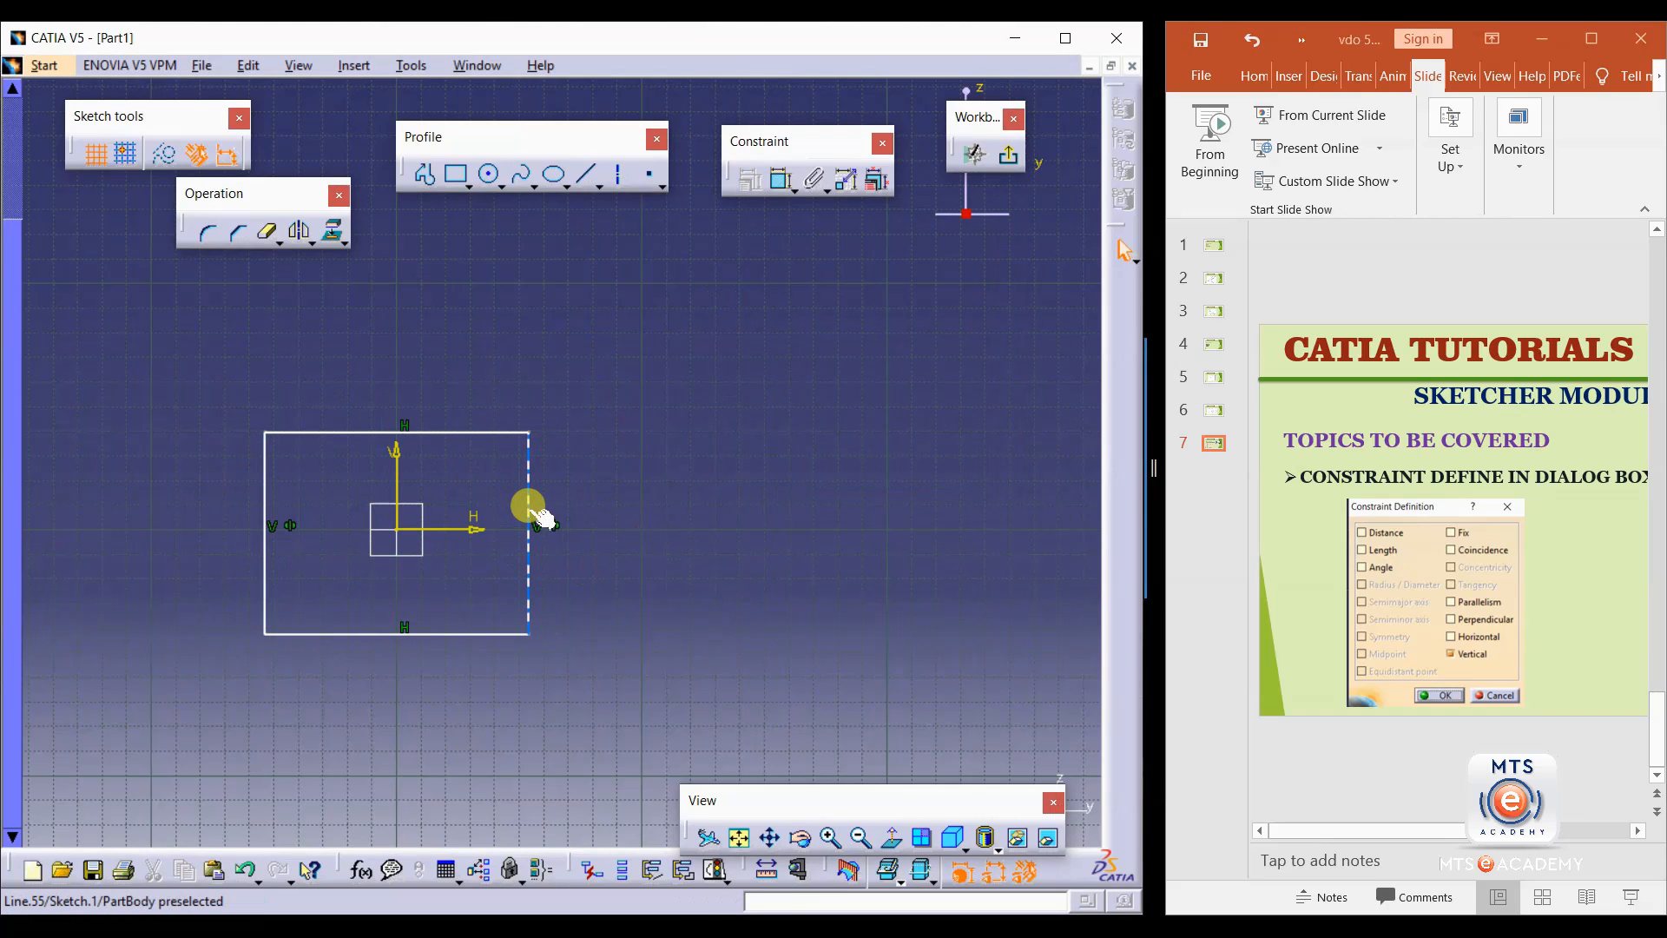
Widen the rectangle by moving its right side outward, and narrow it by moving its left side inward to test the symmetry.
drag(530, 513, 583, 502)
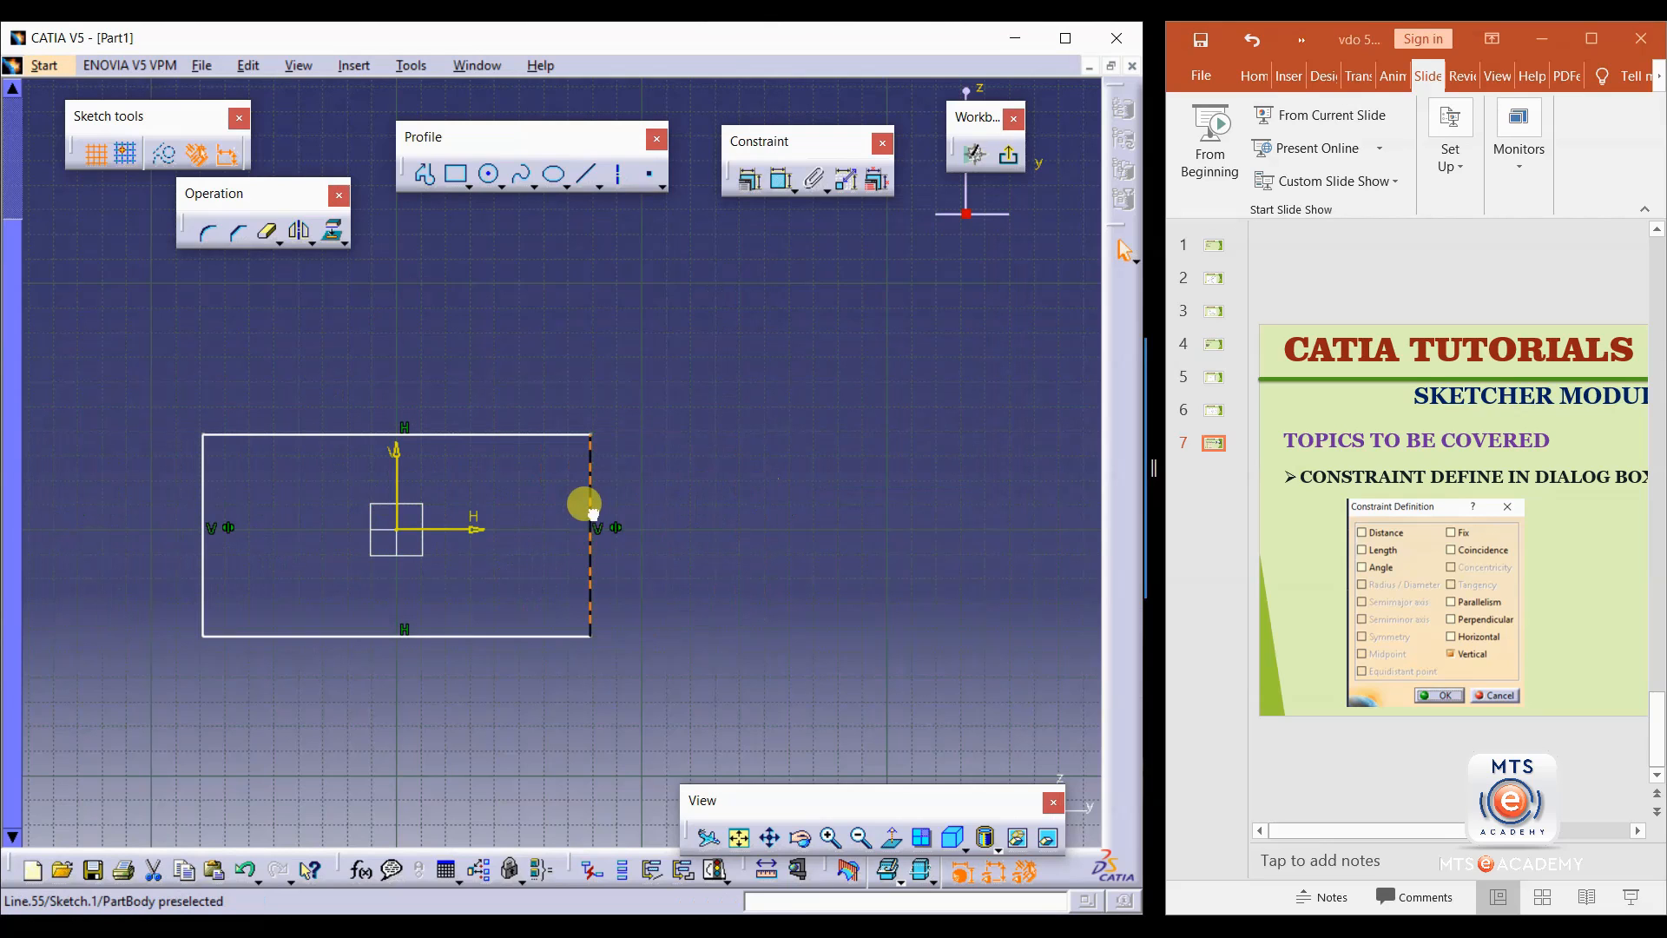
drag(205, 529, 257, 524)
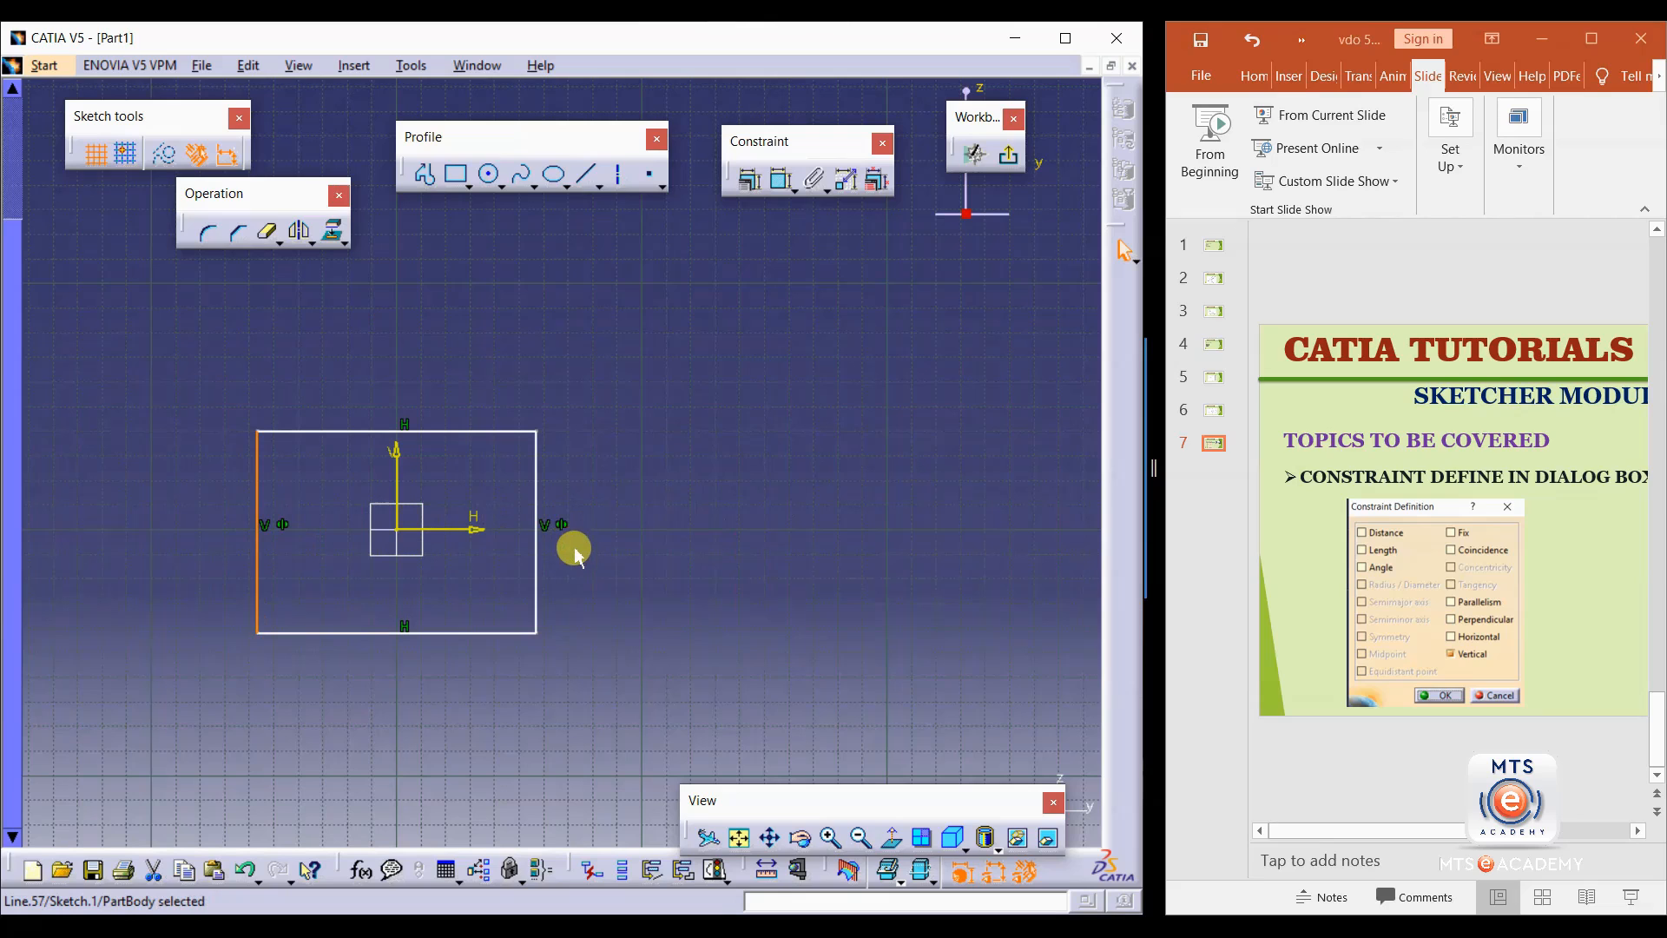
click(660, 484)
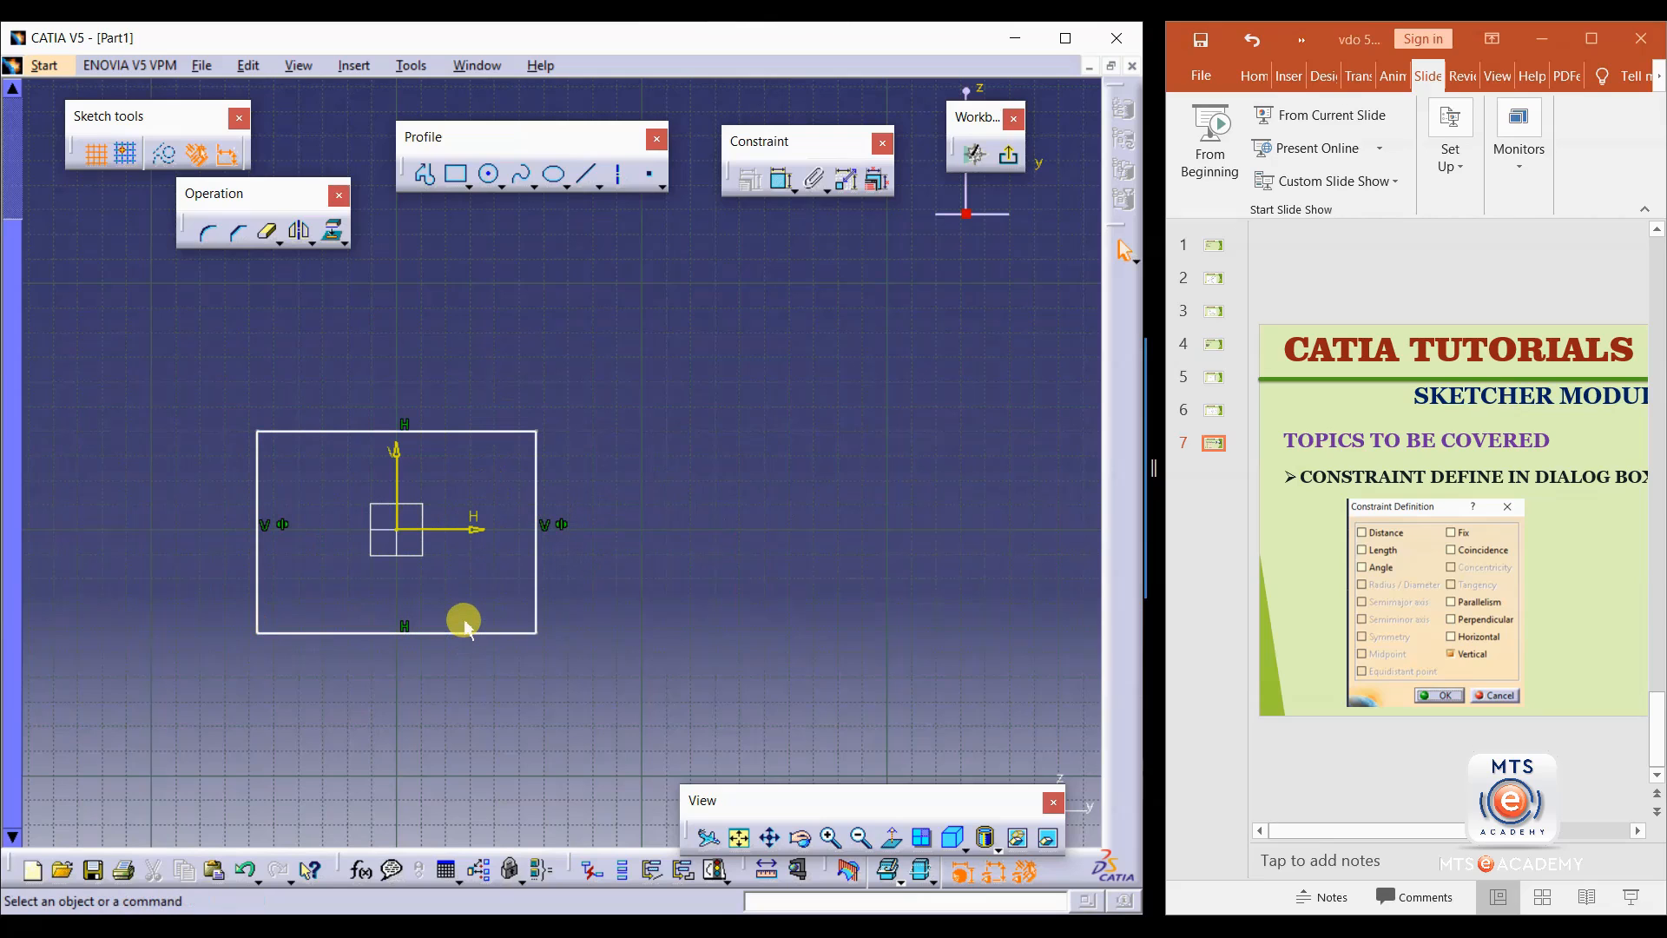
Apply a Symmetry constraint to the rectangle's two horizontal sides about the H axis.
click(473, 432)
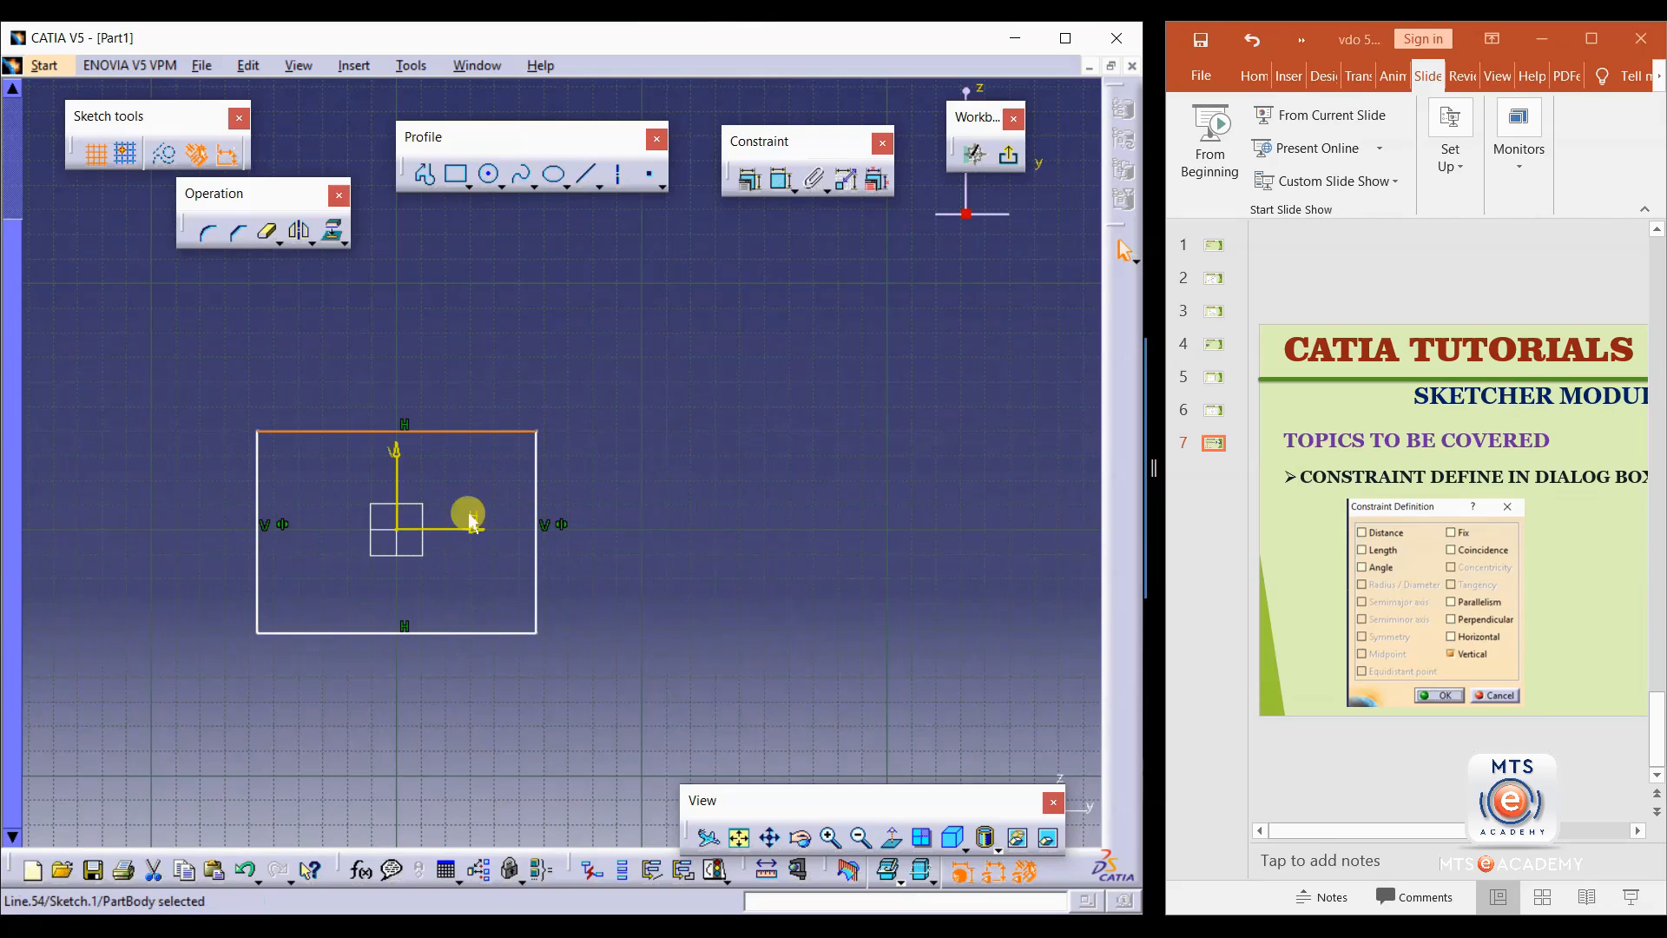
ctrl+click(458, 634)
ctrl+click(460, 529)
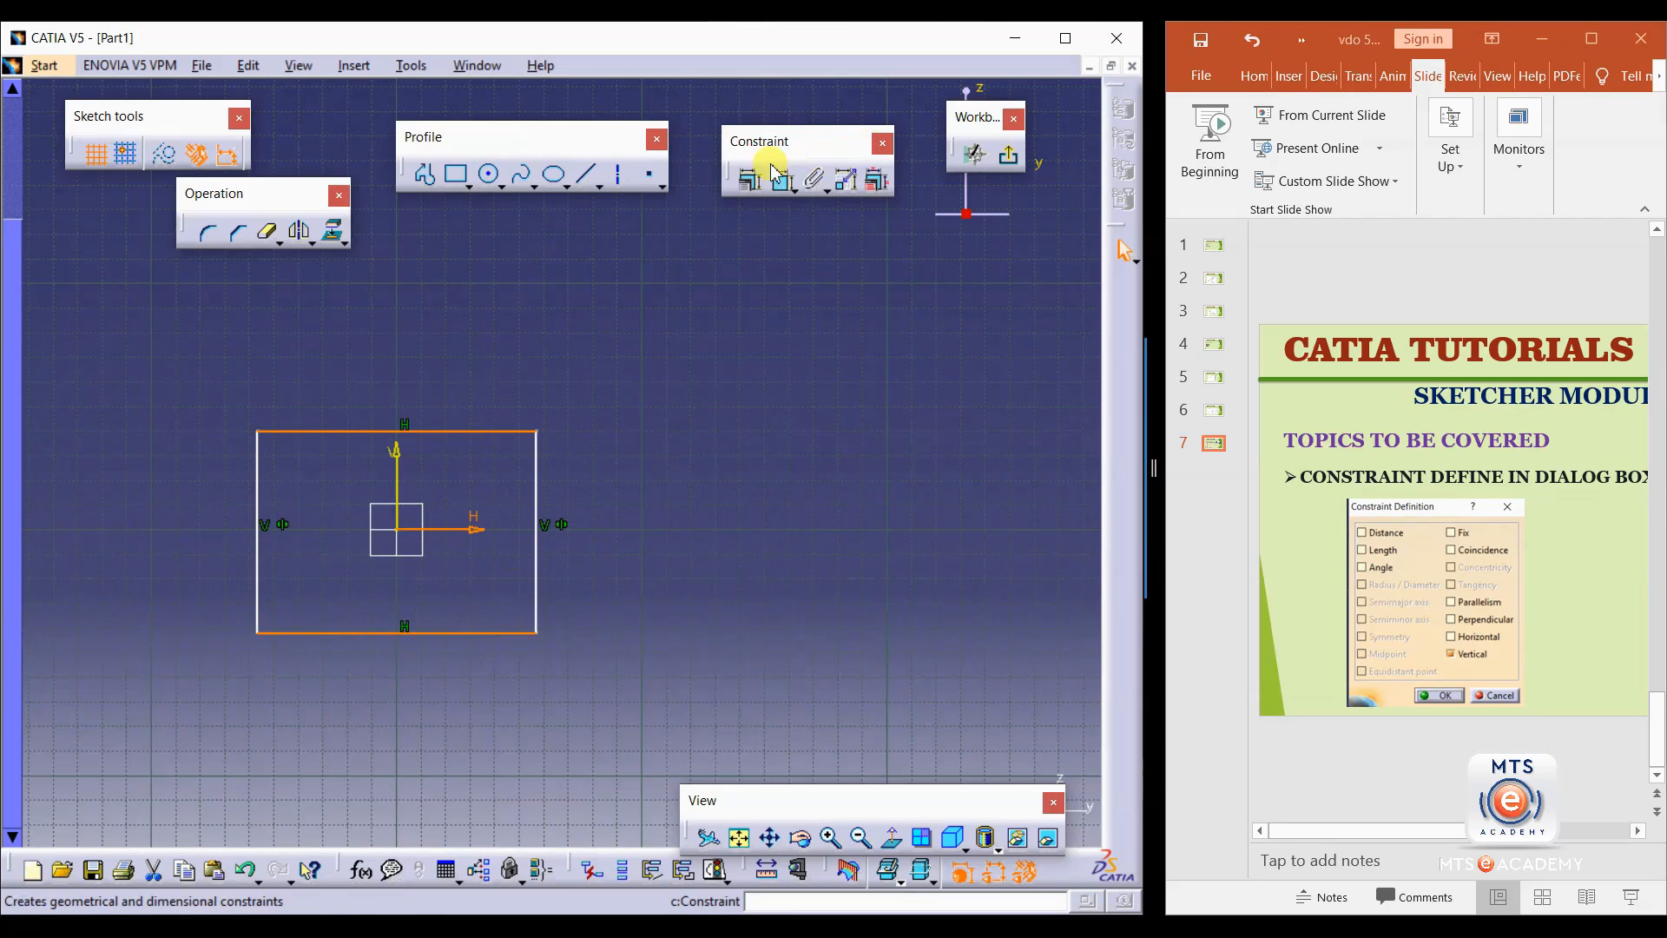
click(749, 180)
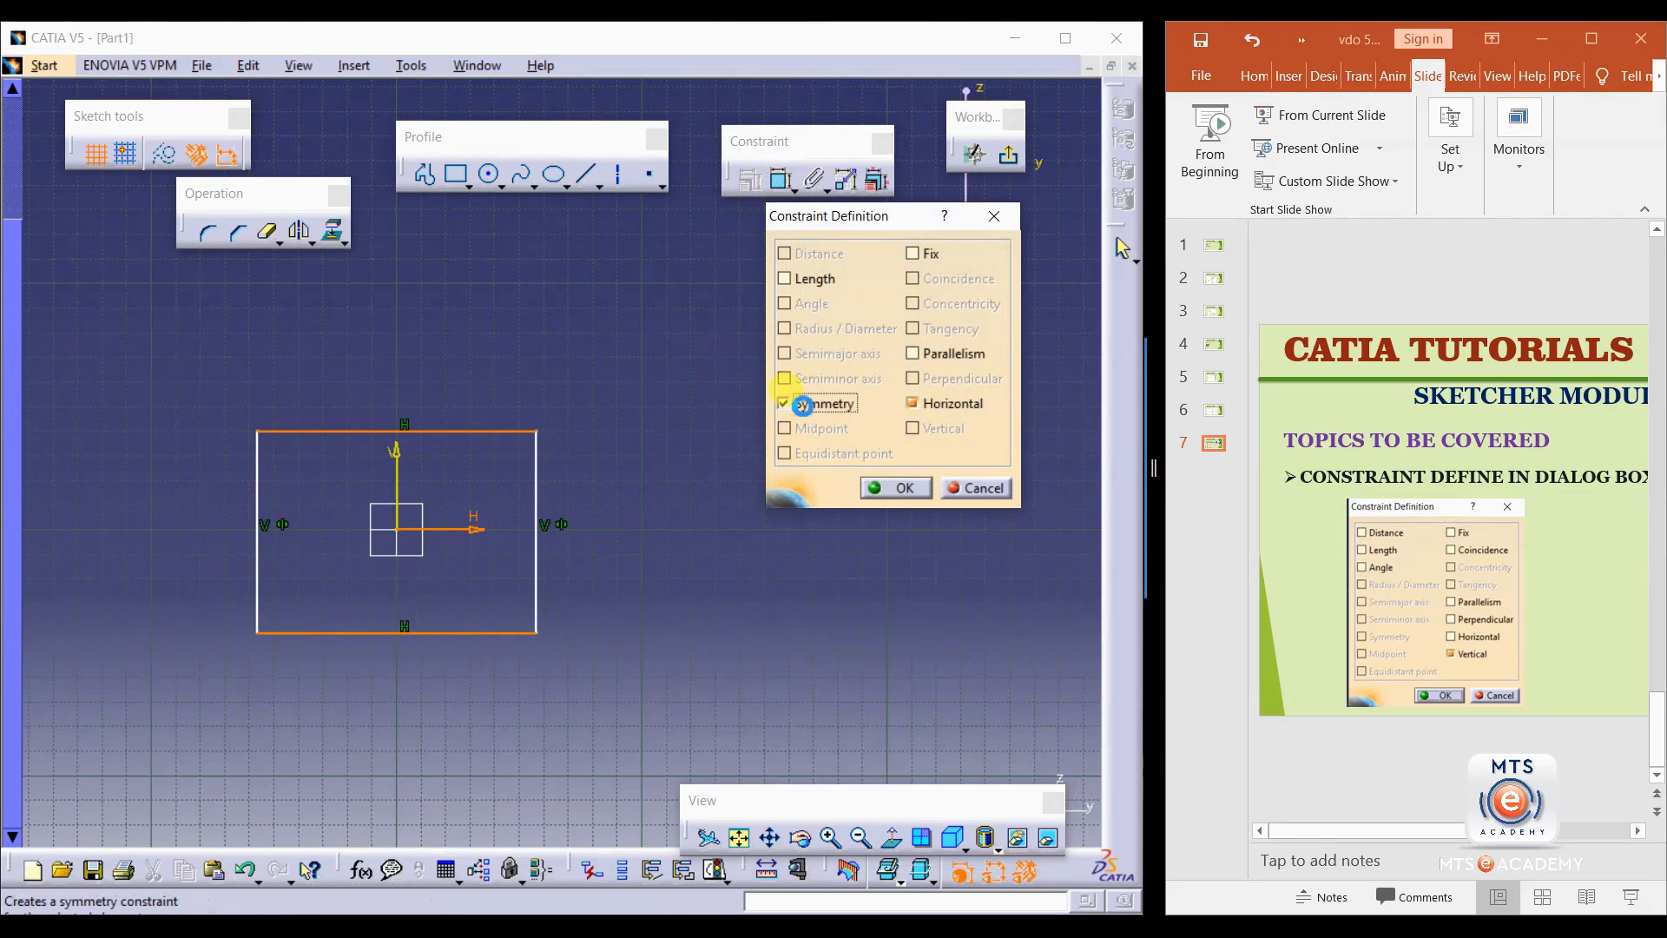
click(897, 488)
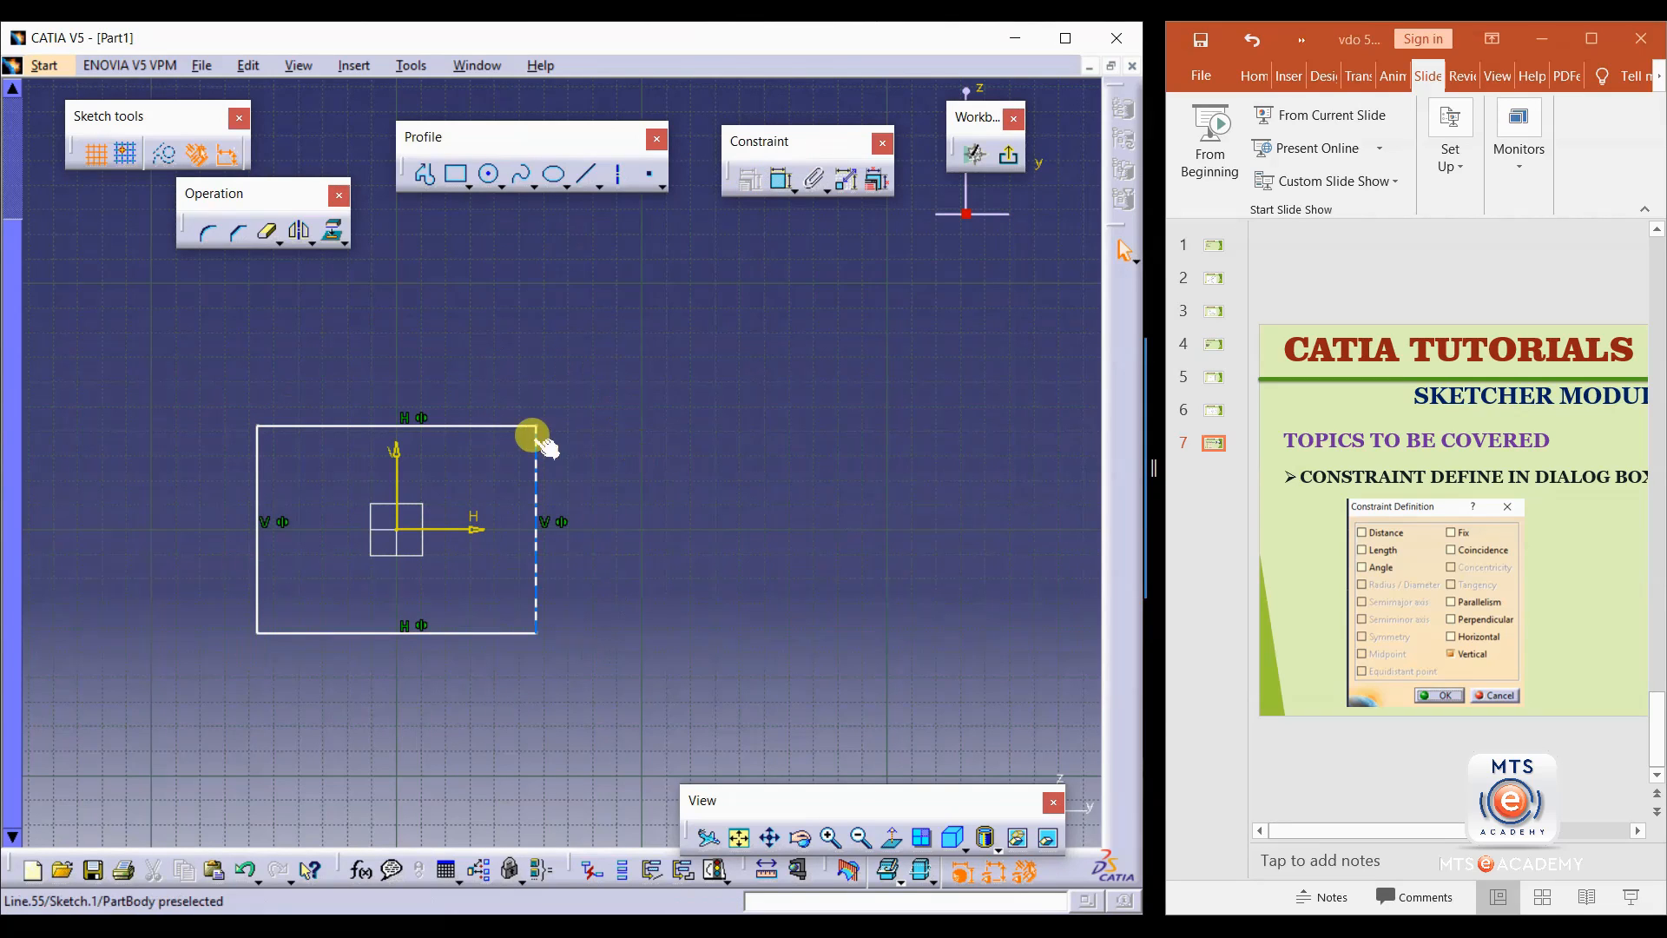
Test the symmetry by moving the rectangle's upper right corner inward, and delete the whole rectangle.
drag(533, 434, 490, 453)
mouse_move(570, 398)
mouse_down()
mouse_move(372, 558)
mouse_move(201, 633)
mouse_move(211, 653)
mouse_up()
key(Delete)
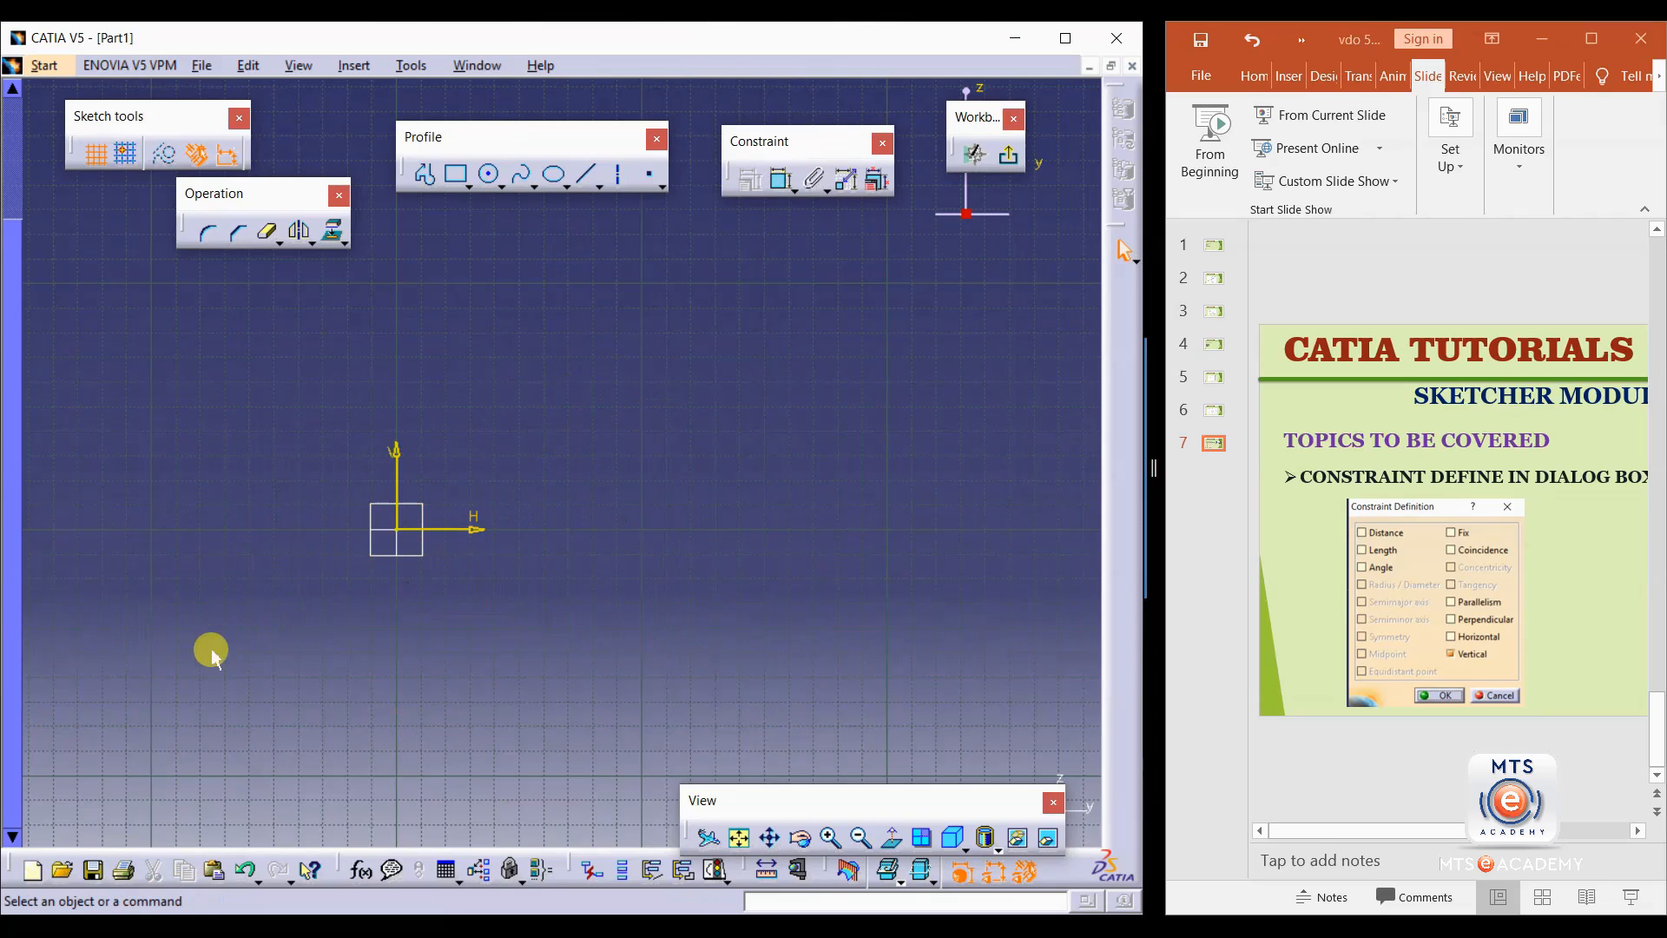
Sketch a circle of about 15.5 mm radius above and to the left of the sketch origin.
click(489, 174)
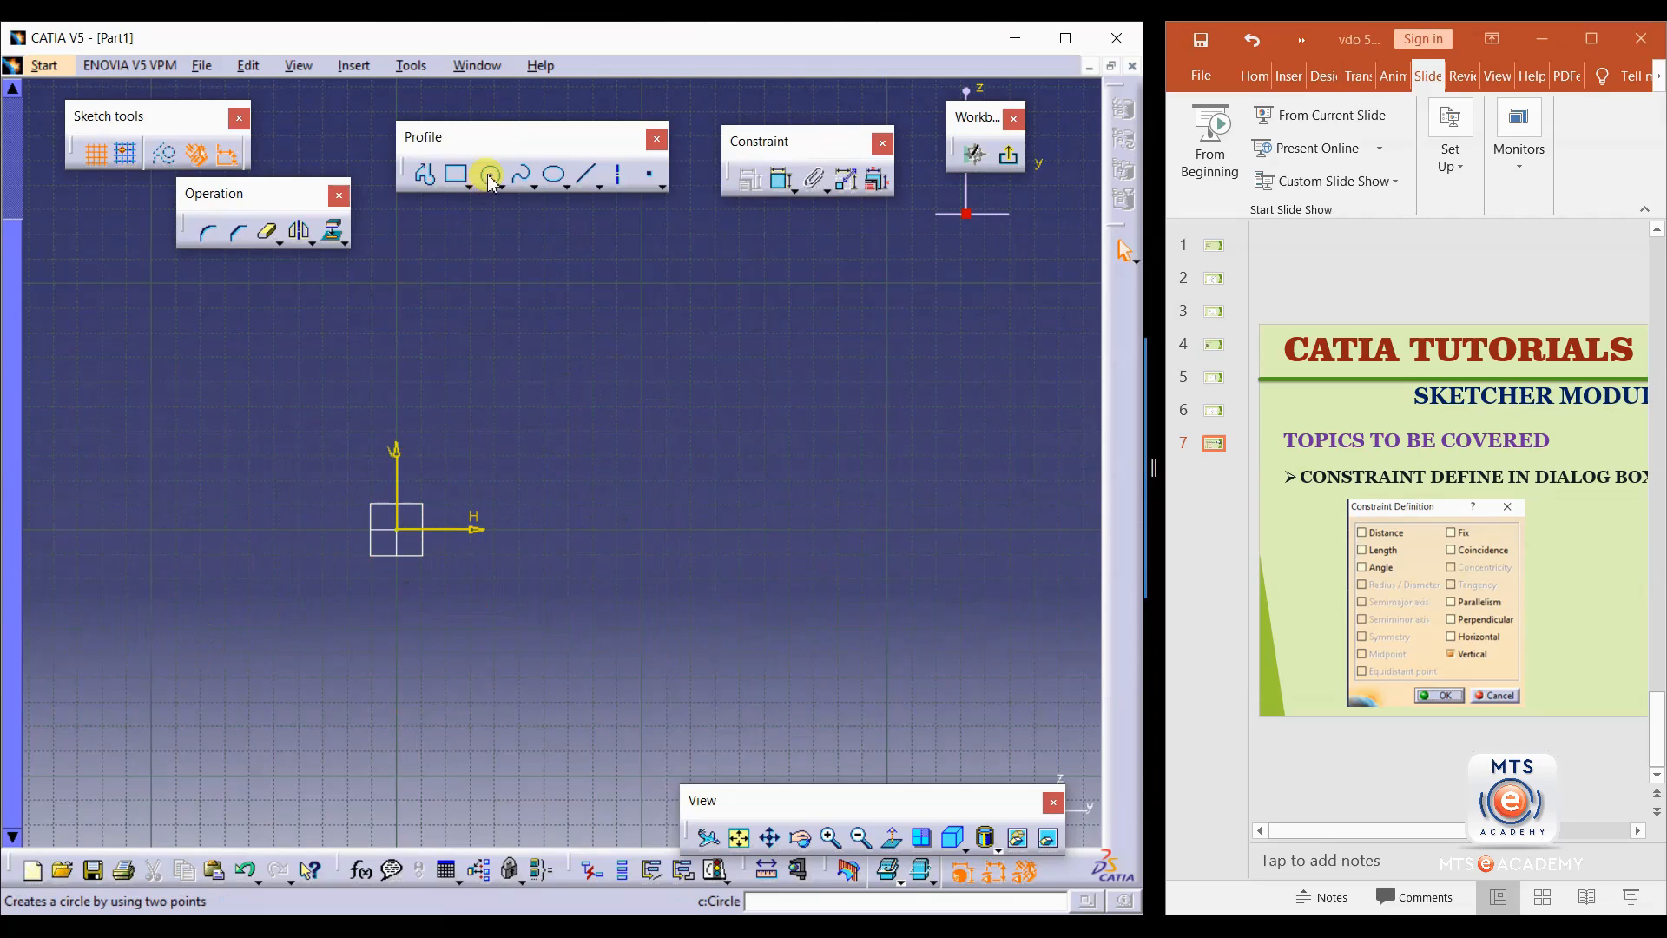
click(288, 420)
click(312, 391)
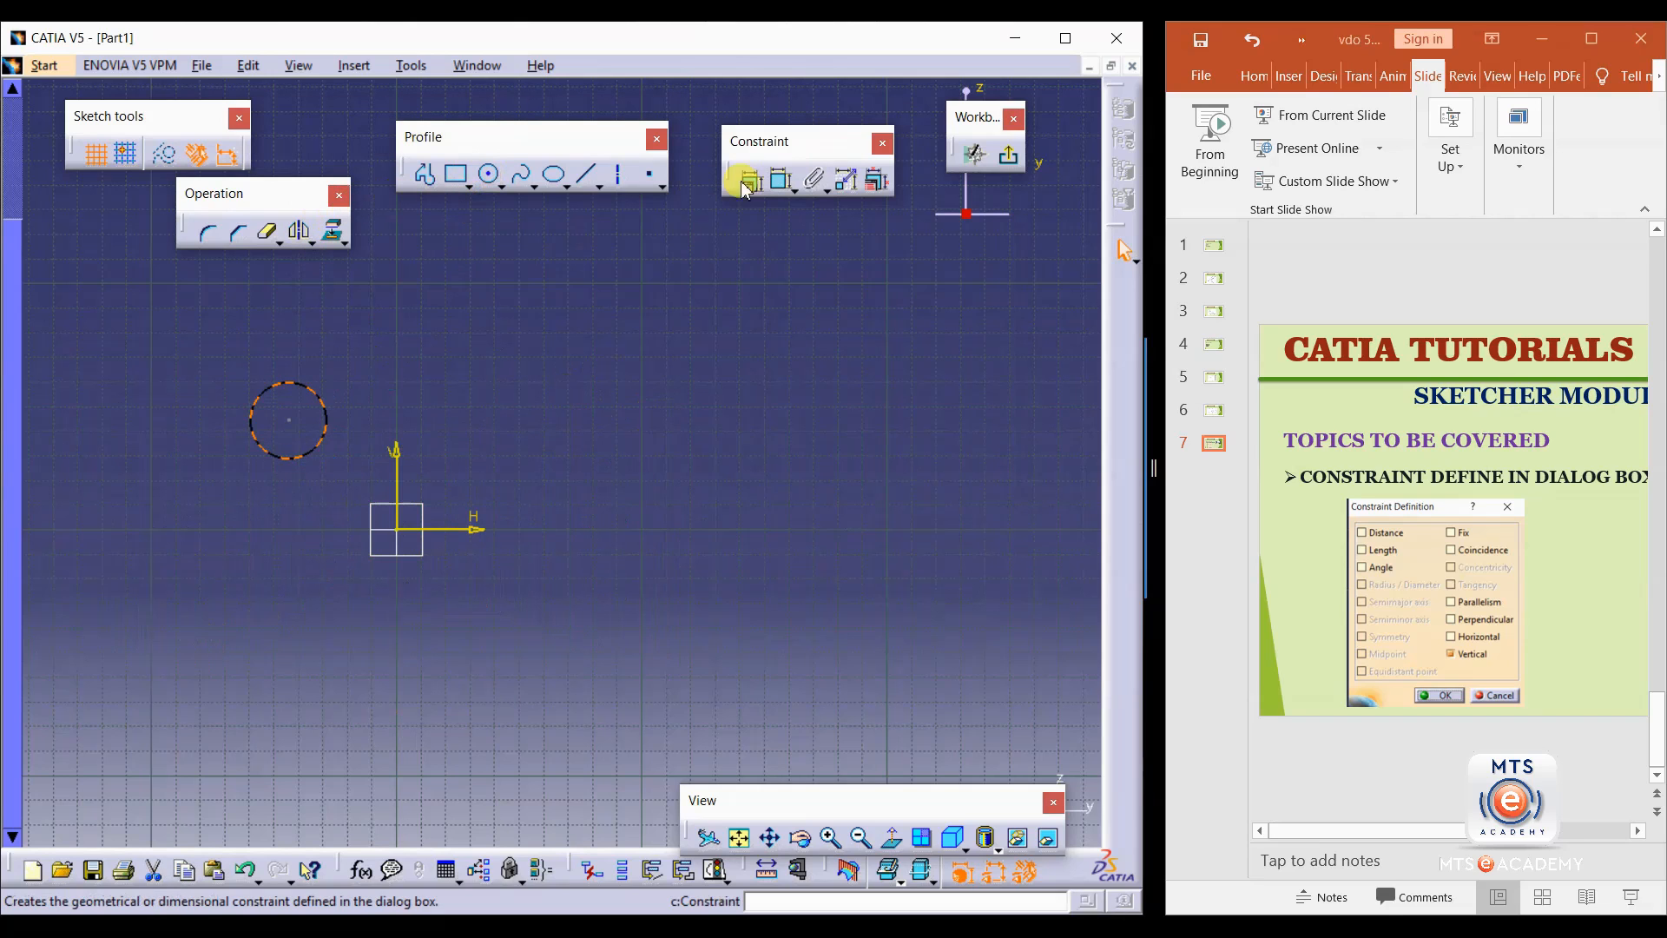
Dimension the circle's radius and set it to 15 mm.
click(778, 185)
click(351, 339)
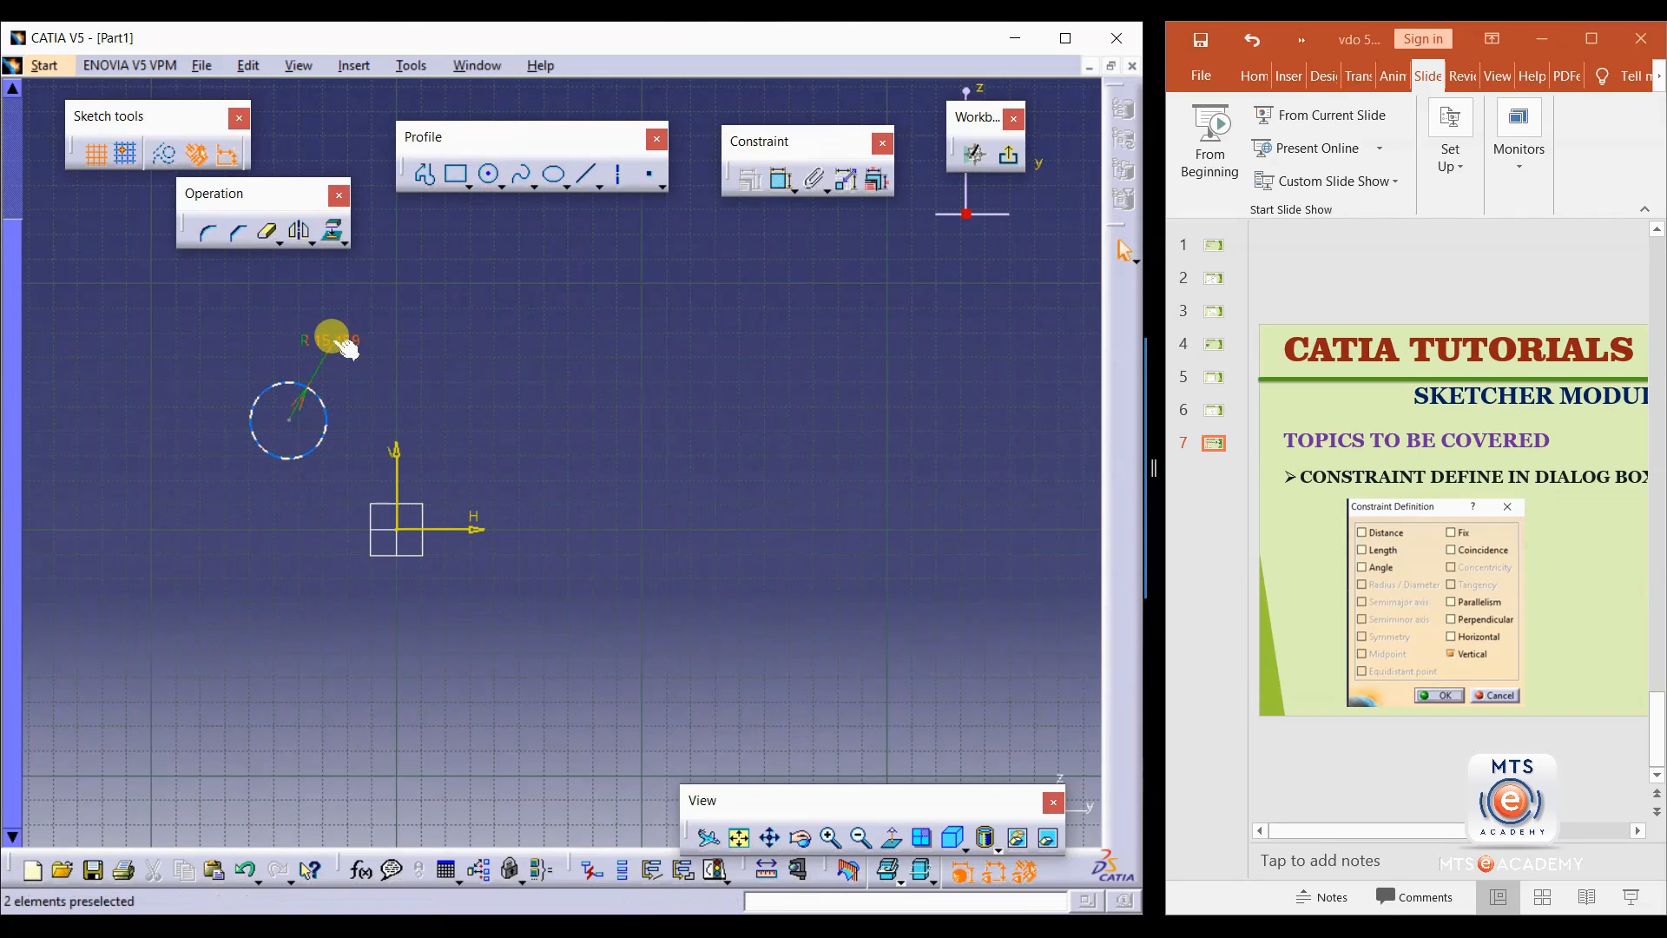
click(491, 365)
text(15mm)
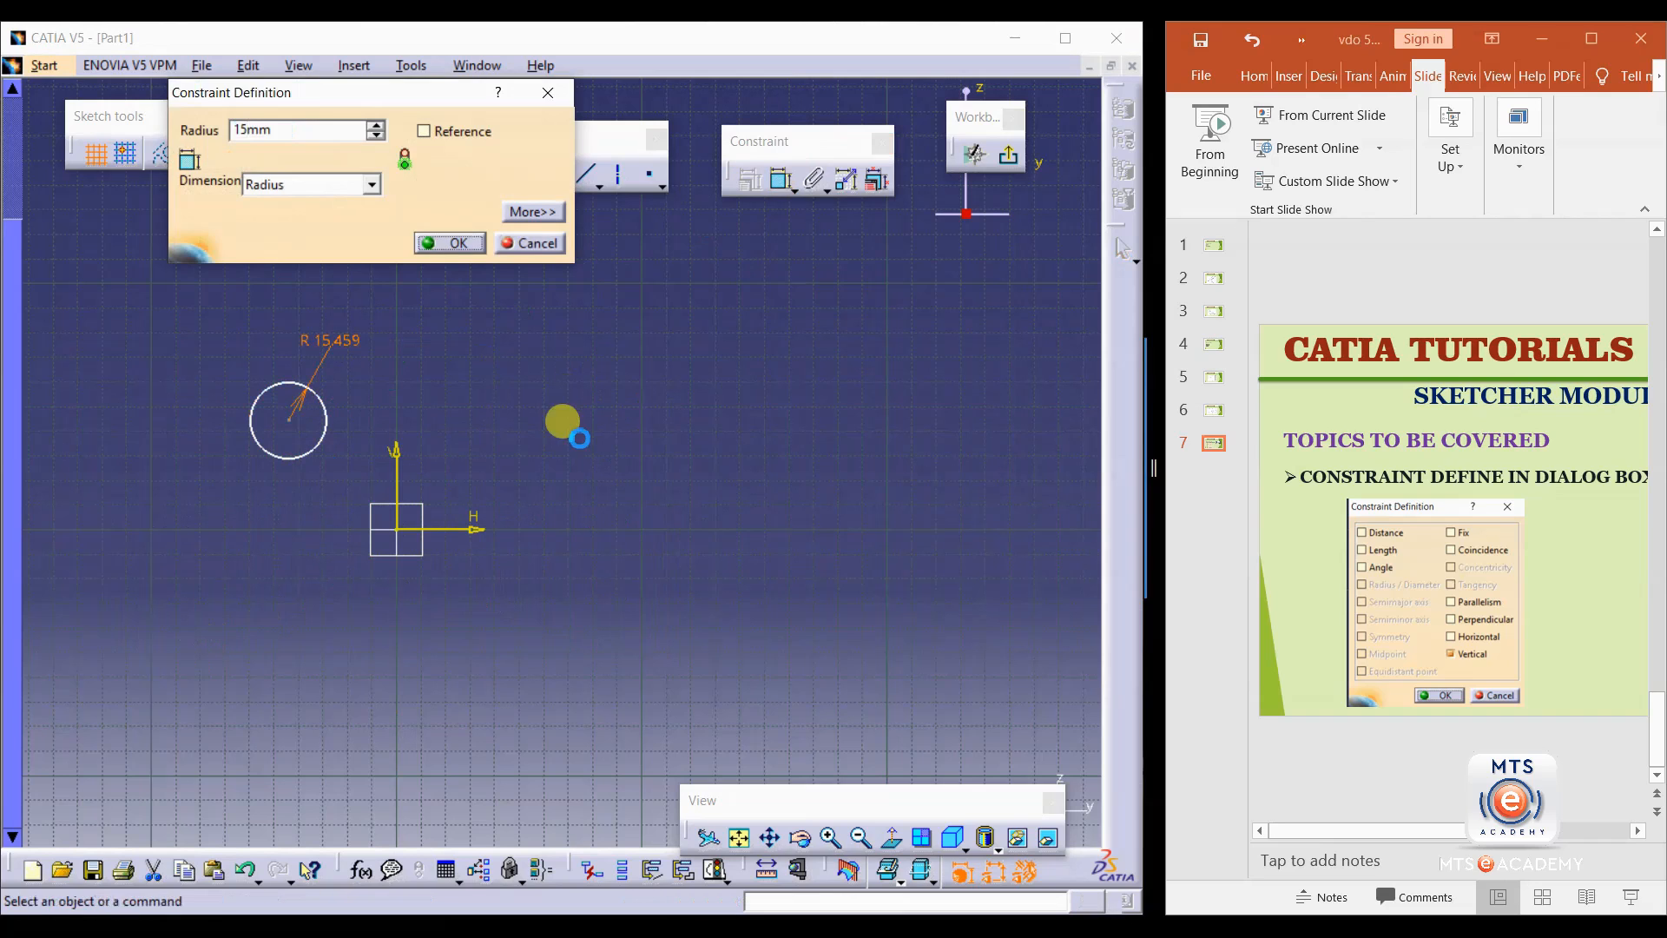
key(Return)
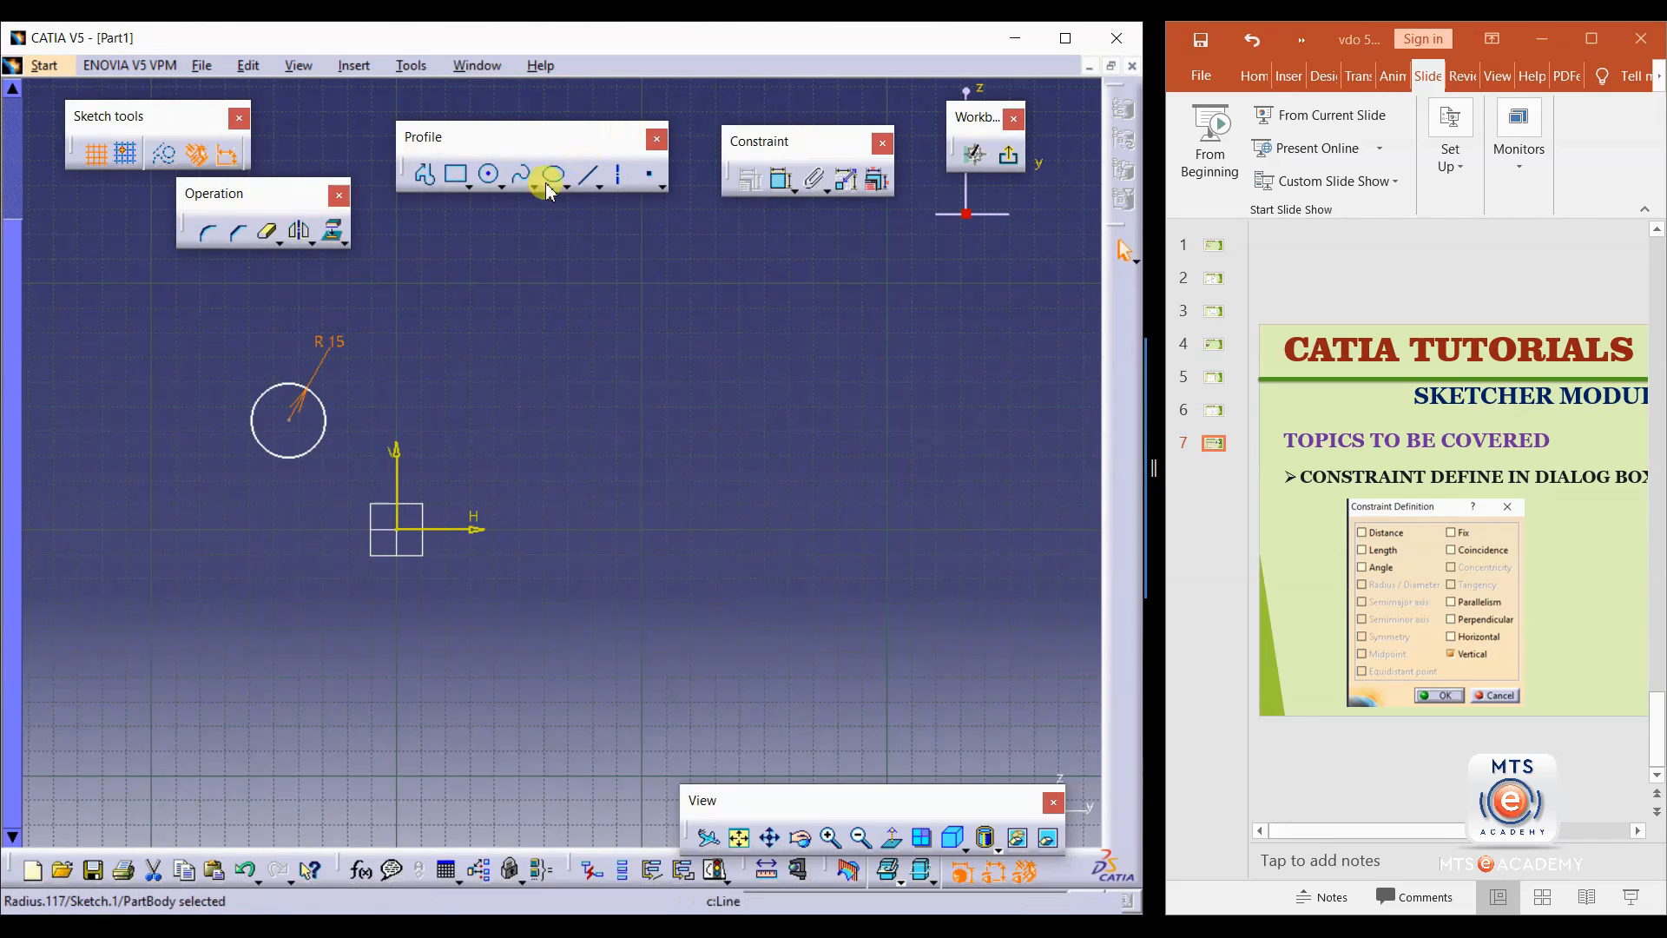
click(326, 404)
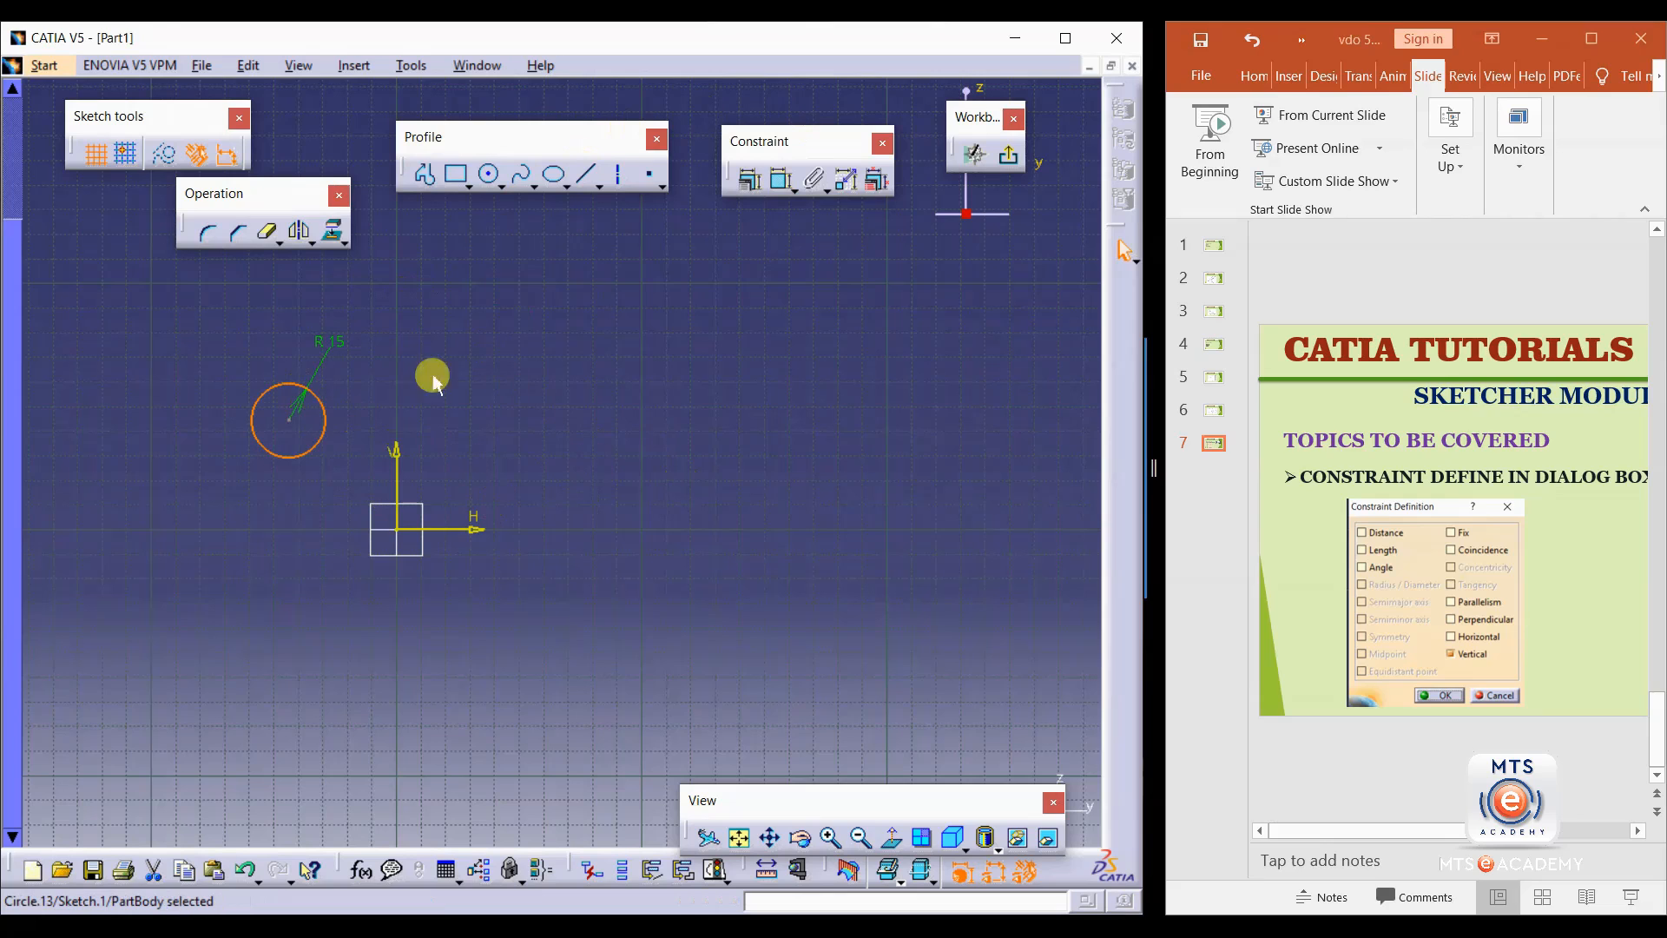
Sketch a second circle of about 15.8 mm radius on the other side of the V axis, level with the first.
click(492, 173)
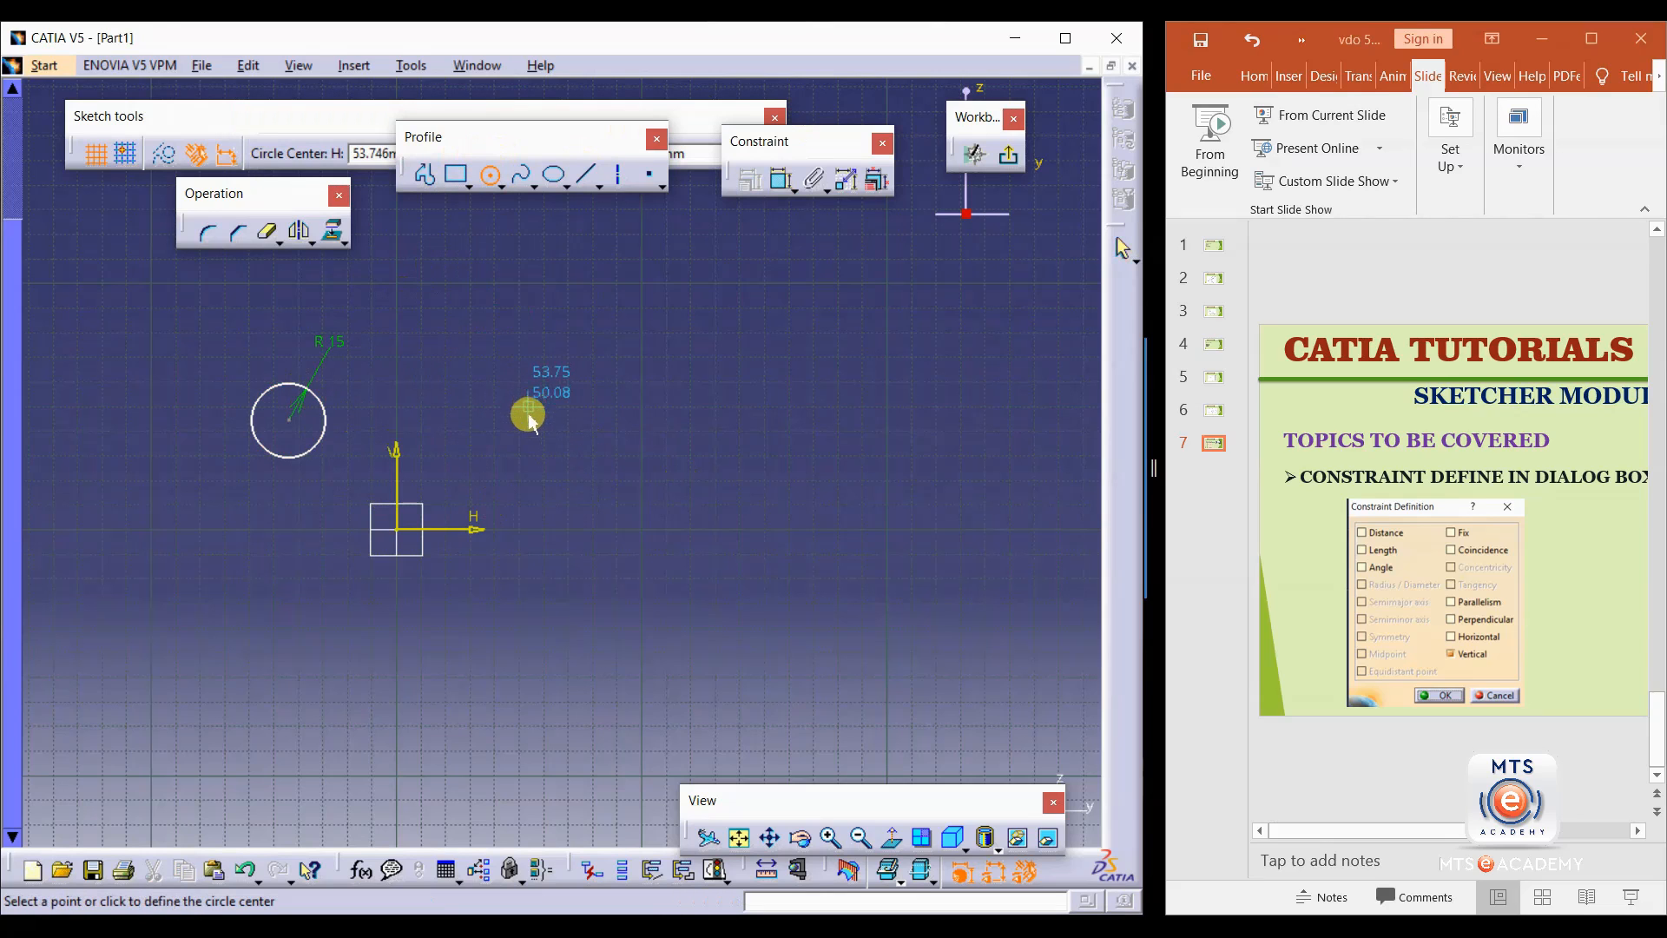
click(544, 383)
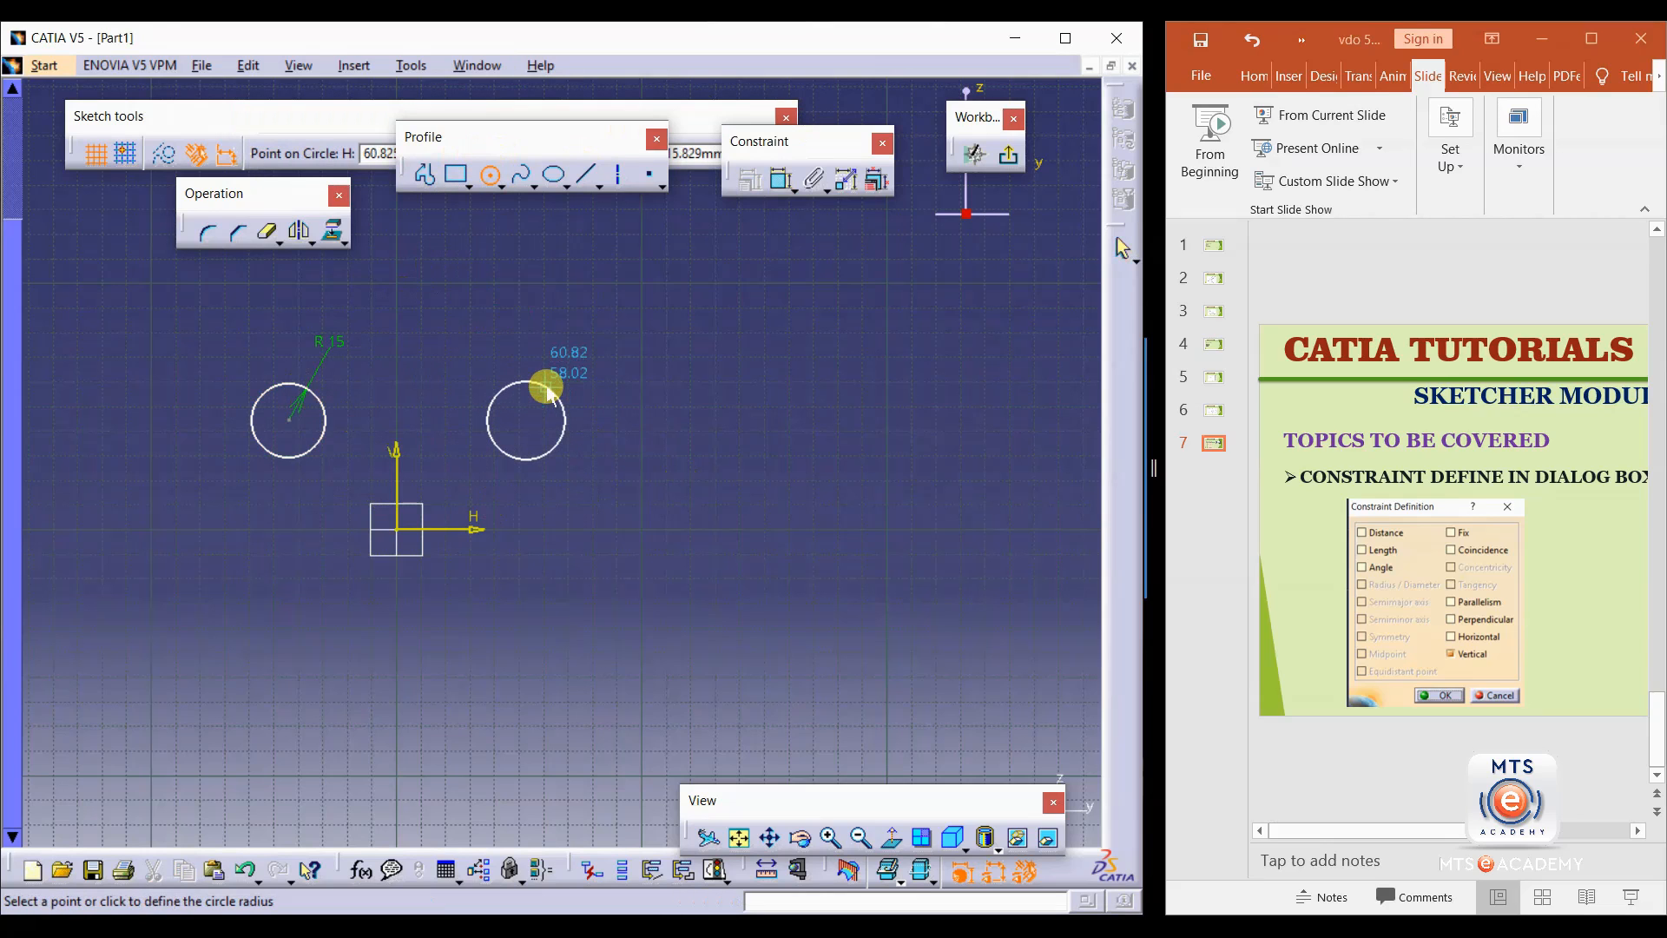
click(617, 184)
Dimension the second circle's radius and set it to 15 mm.
click(761, 172)
click(551, 391)
click(576, 342)
text(15)
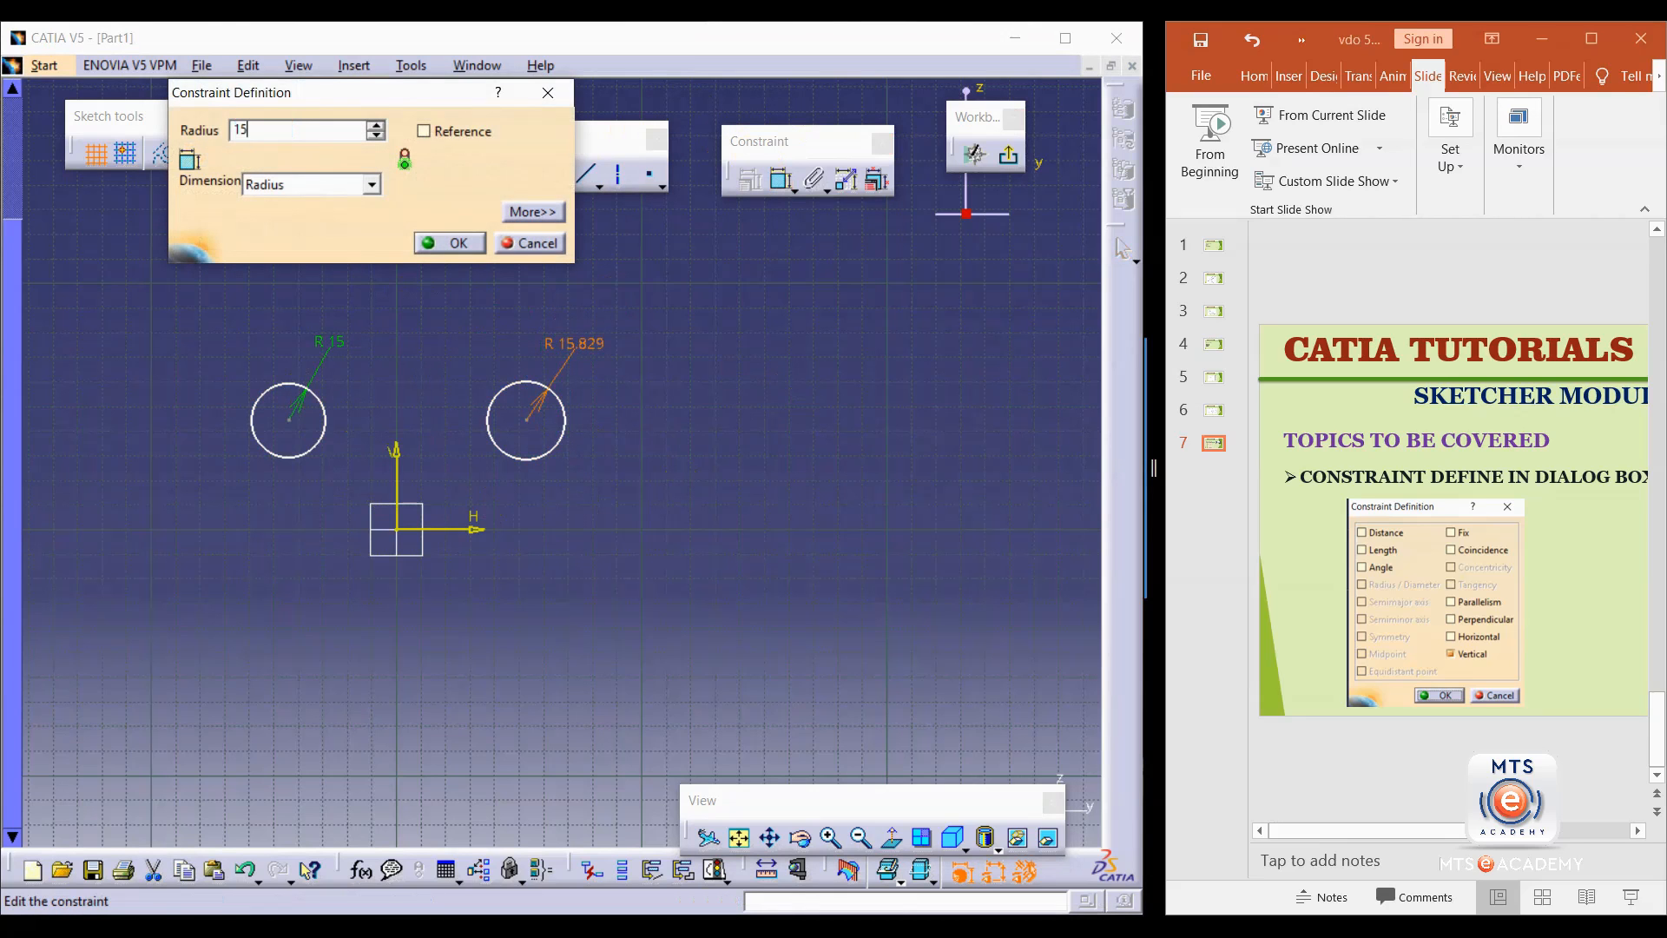
key(Return)
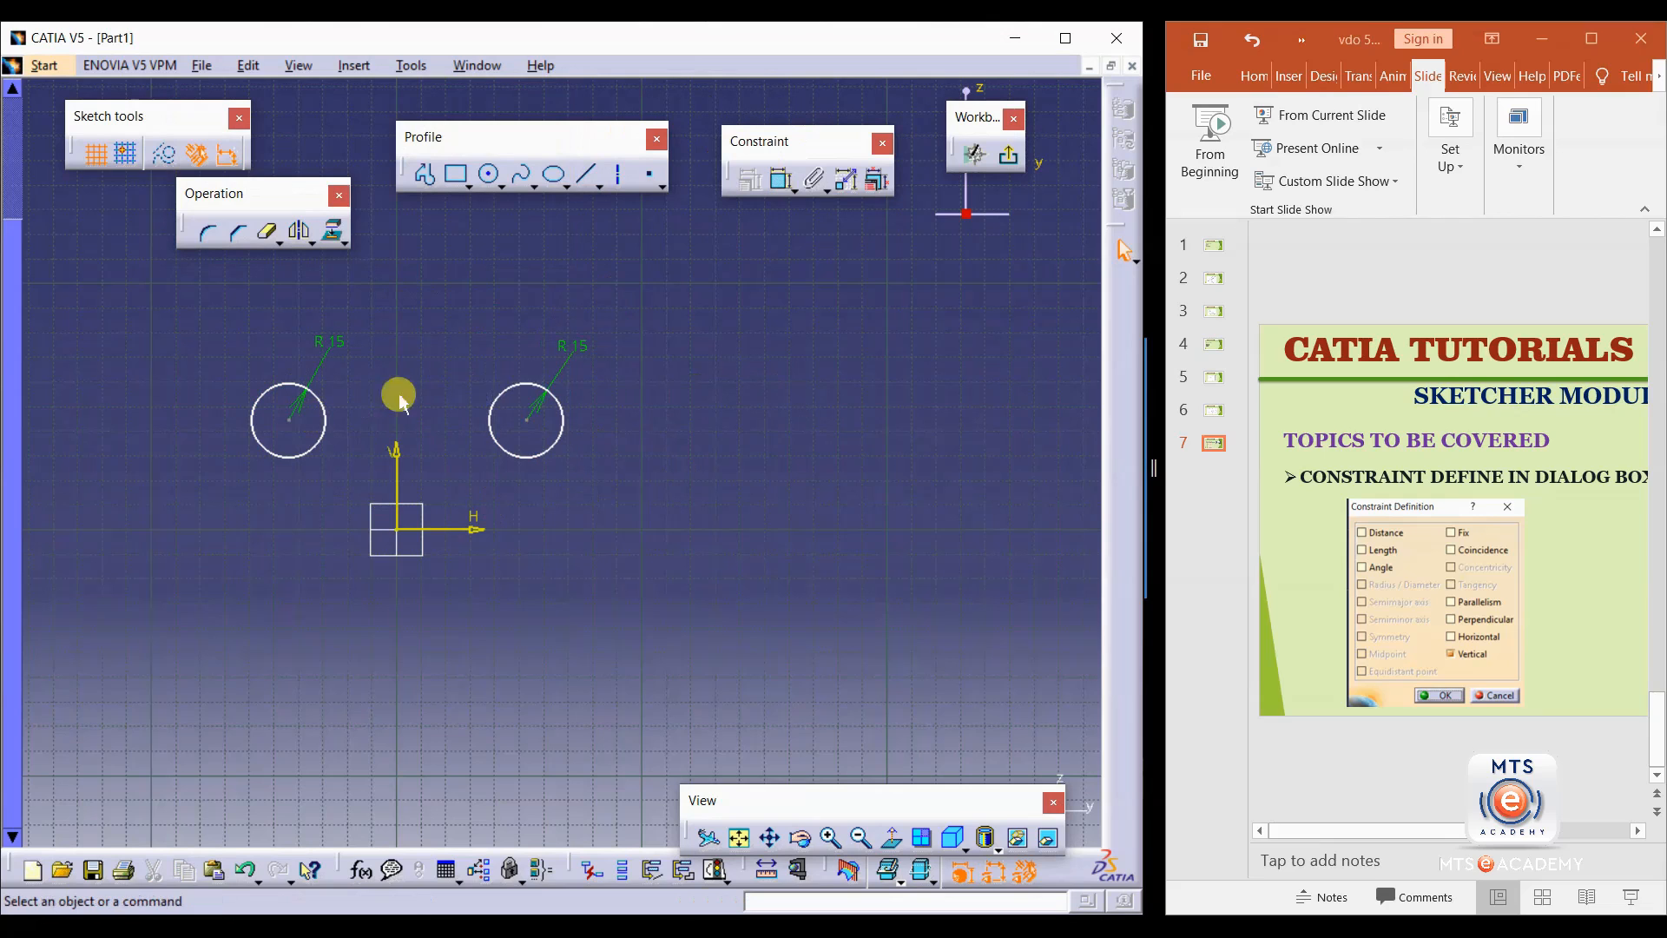
Dimension the distance between the two circle centres above the circles and set it to 90 mm.
click(782, 178)
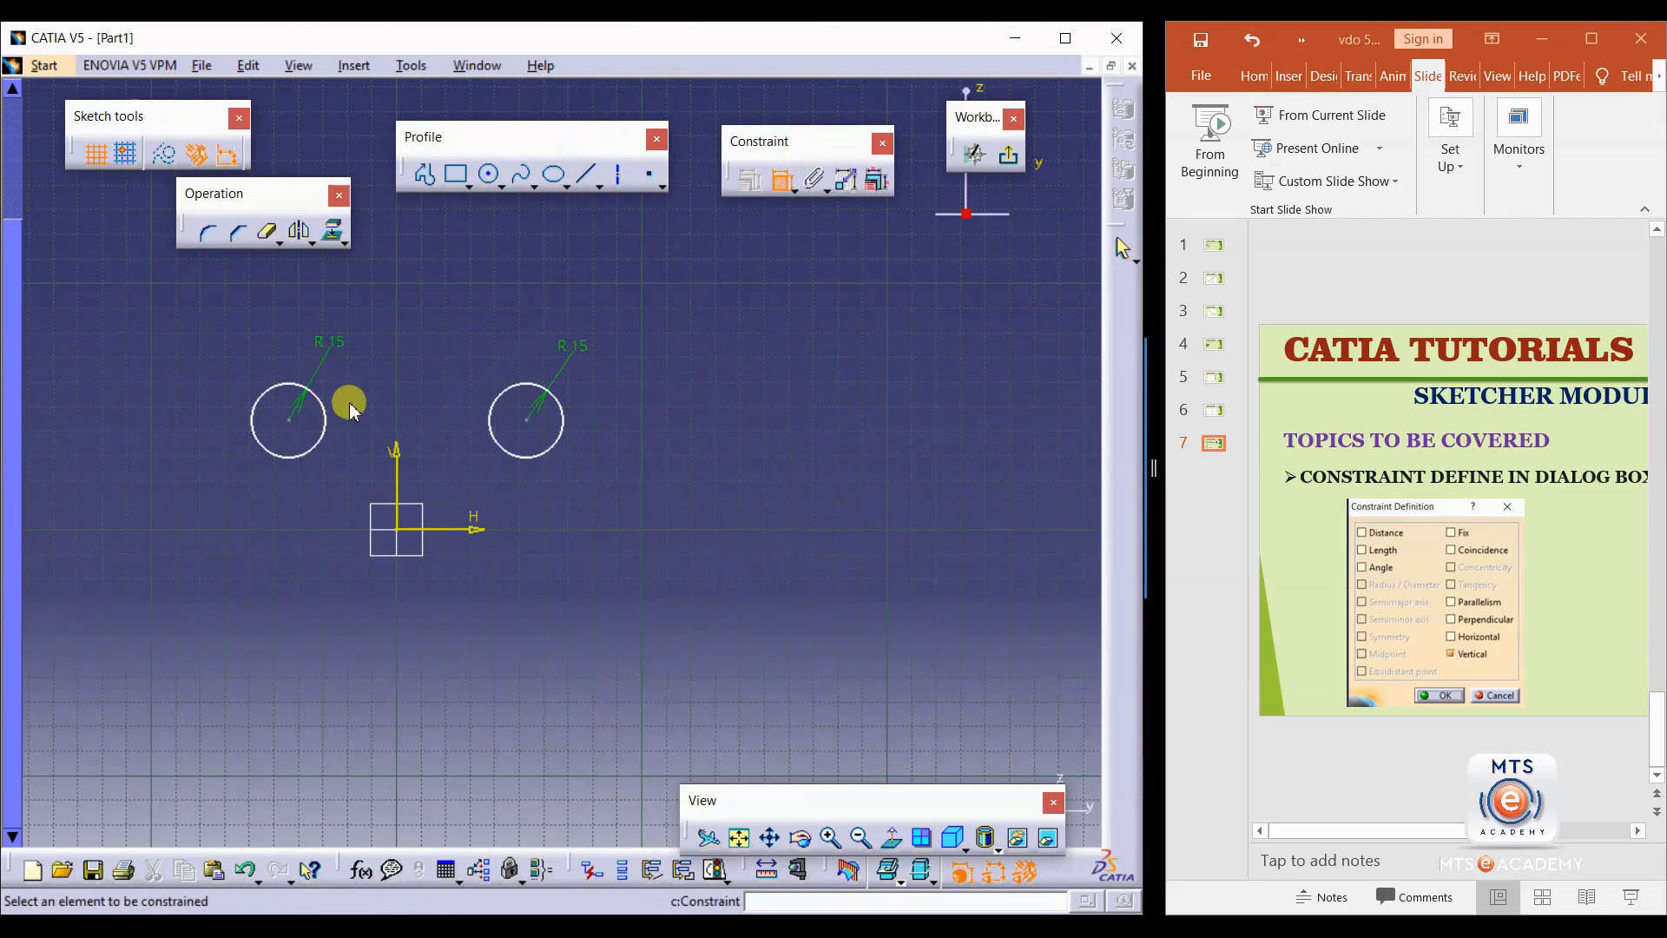
click(291, 421)
click(525, 420)
double_click(447, 305)
text(90mm)
key(Return)
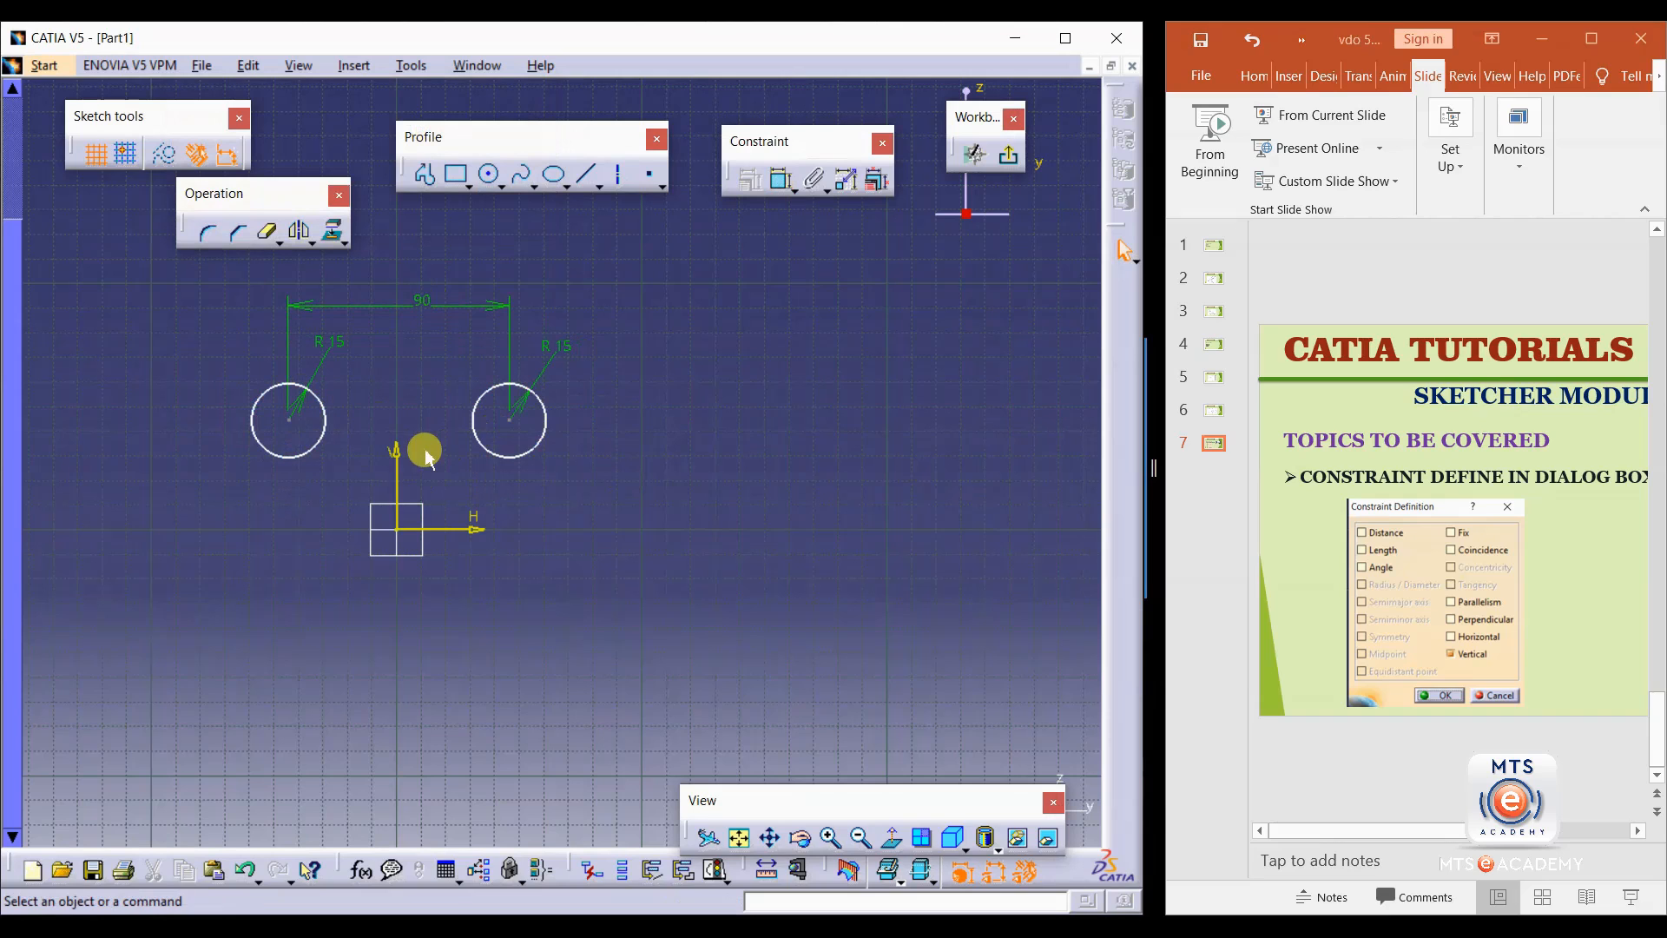
Dimension the distance from the left circle's centre to the V axis, and undo the dimension.
click(396, 473)
ctrl+click(294, 424)
click(782, 177)
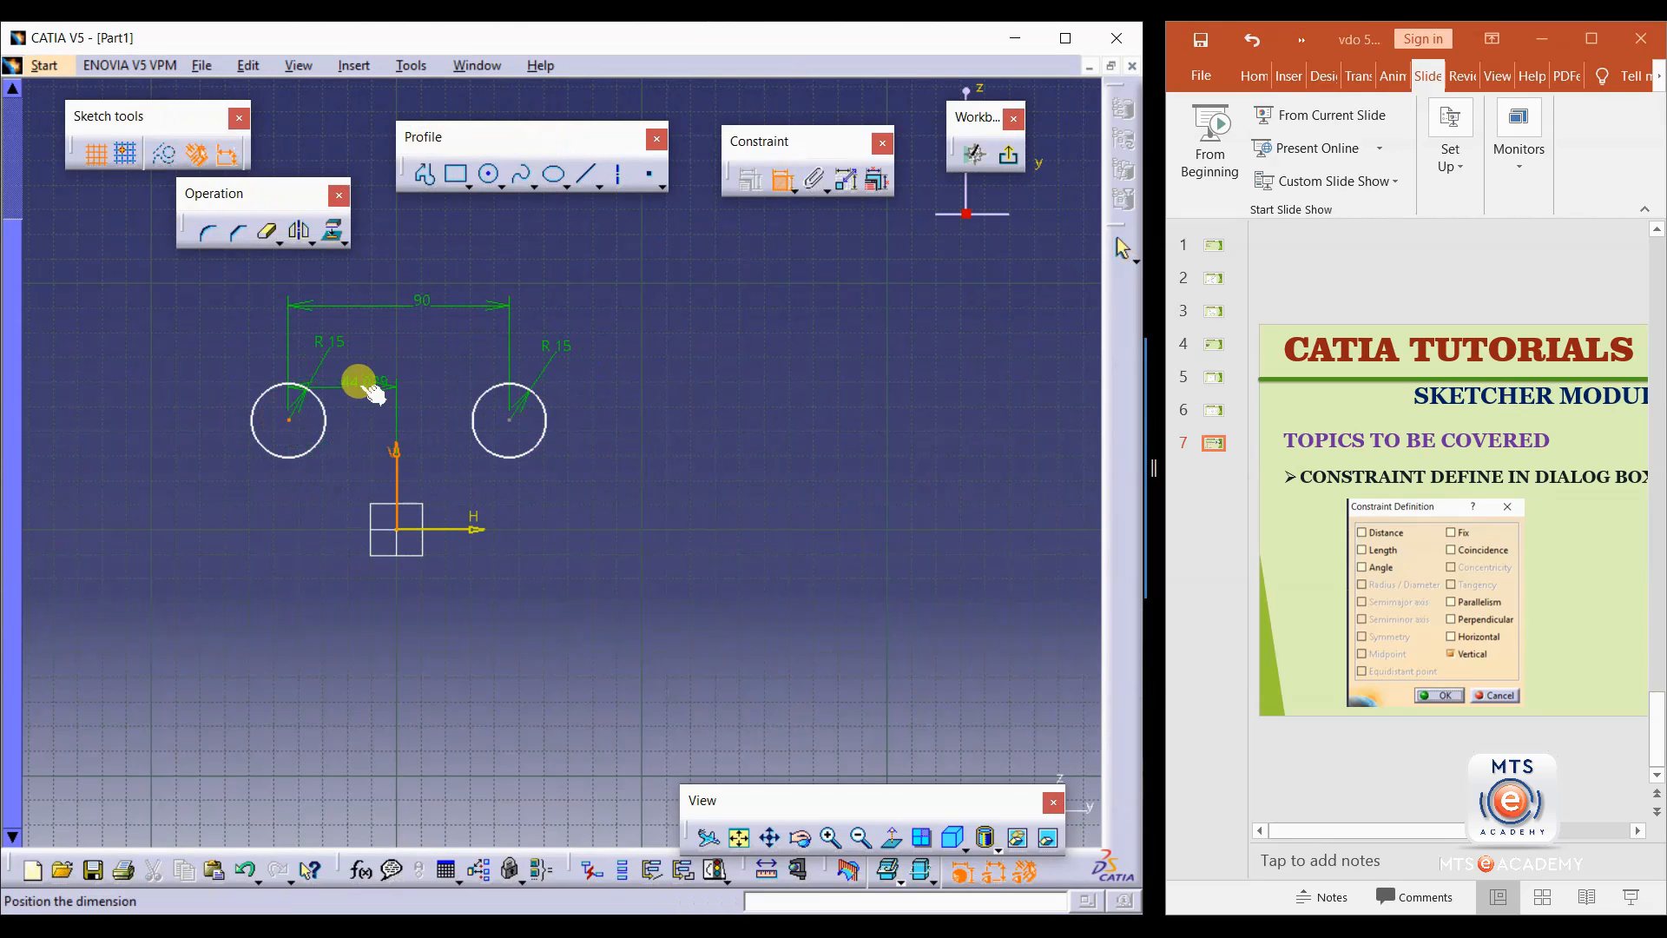
click(376, 389)
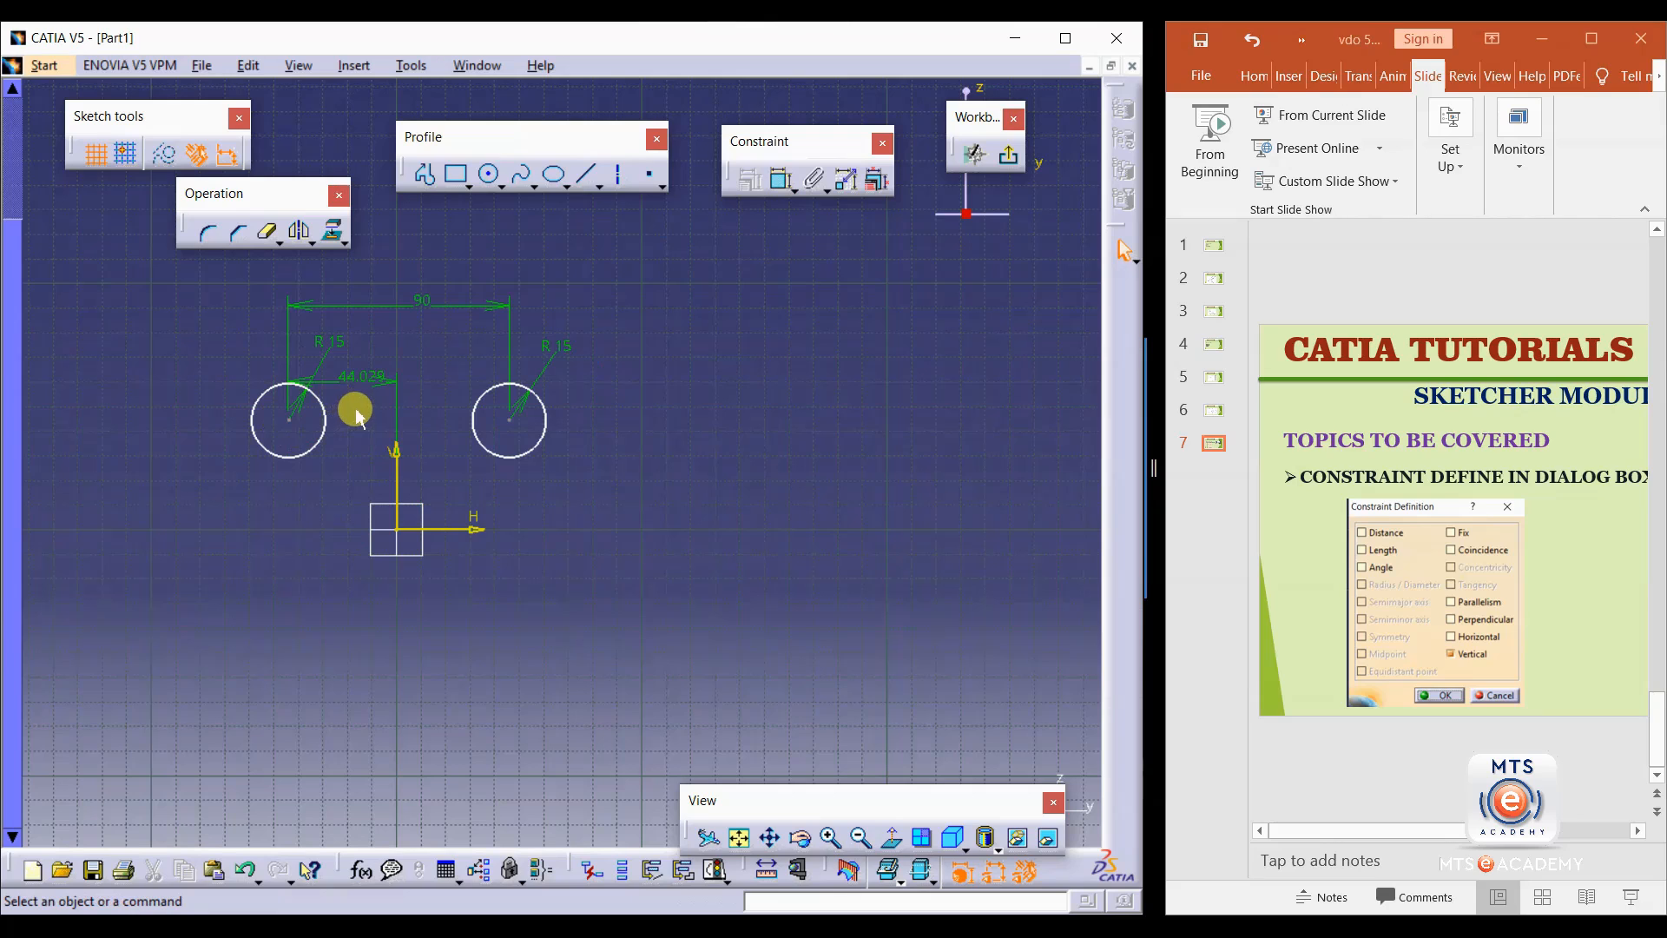
key(ctrl+z)
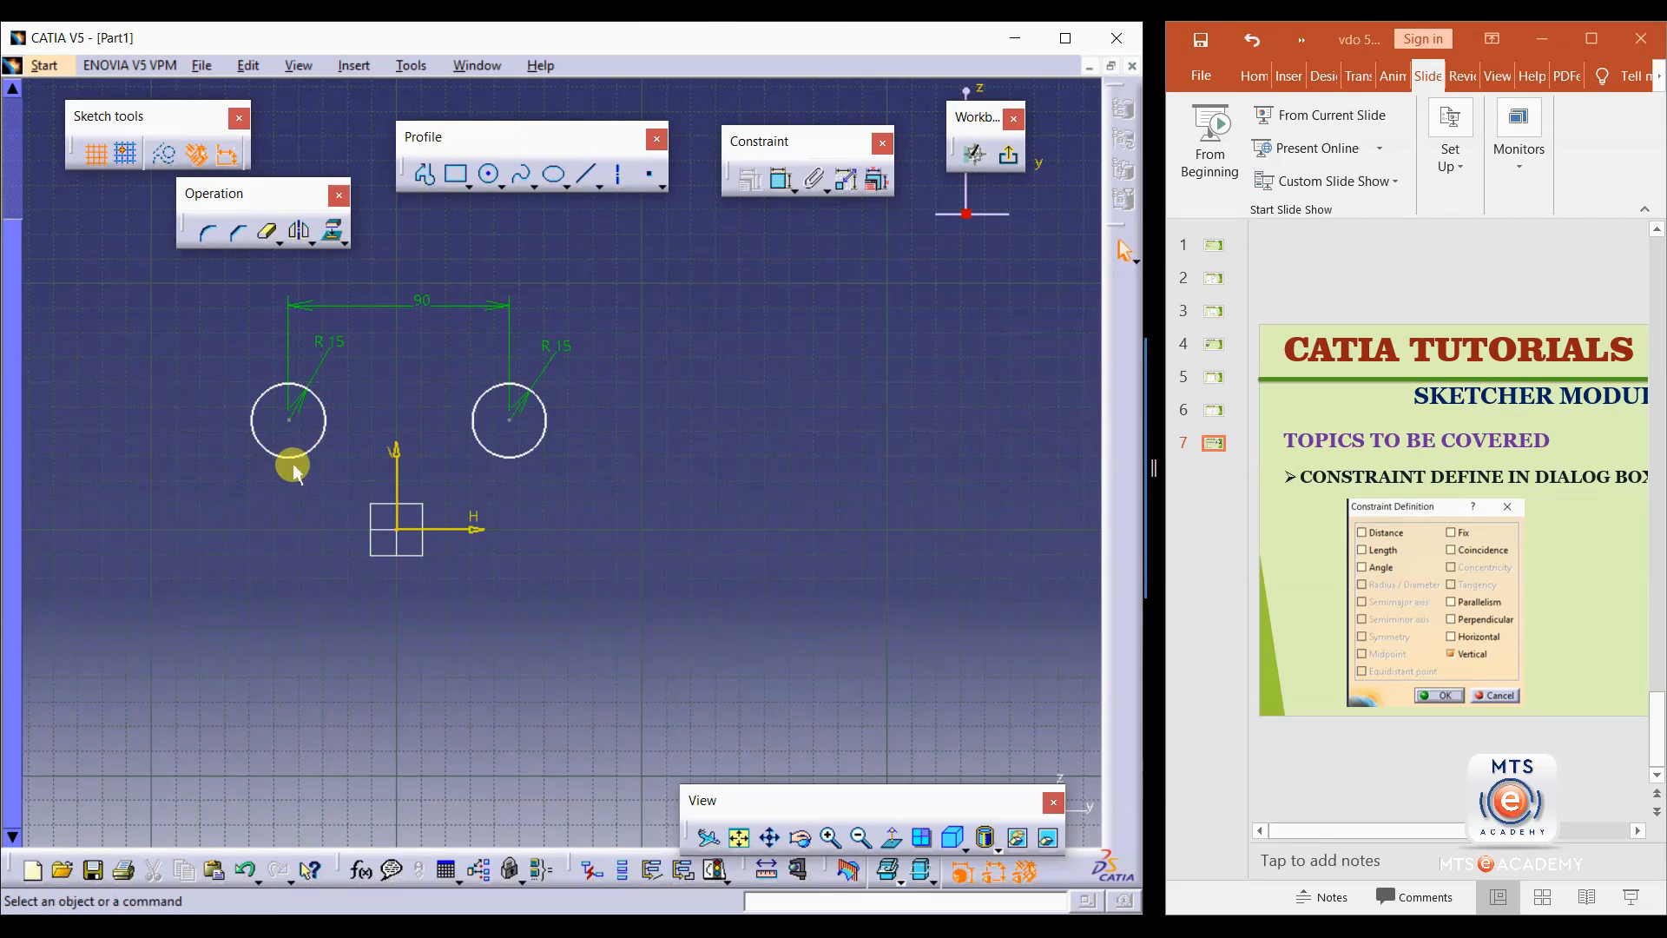
Apply a Symmetry constraint between the two circles about the V axis.
click(299, 453)
ctrl+click(477, 452)
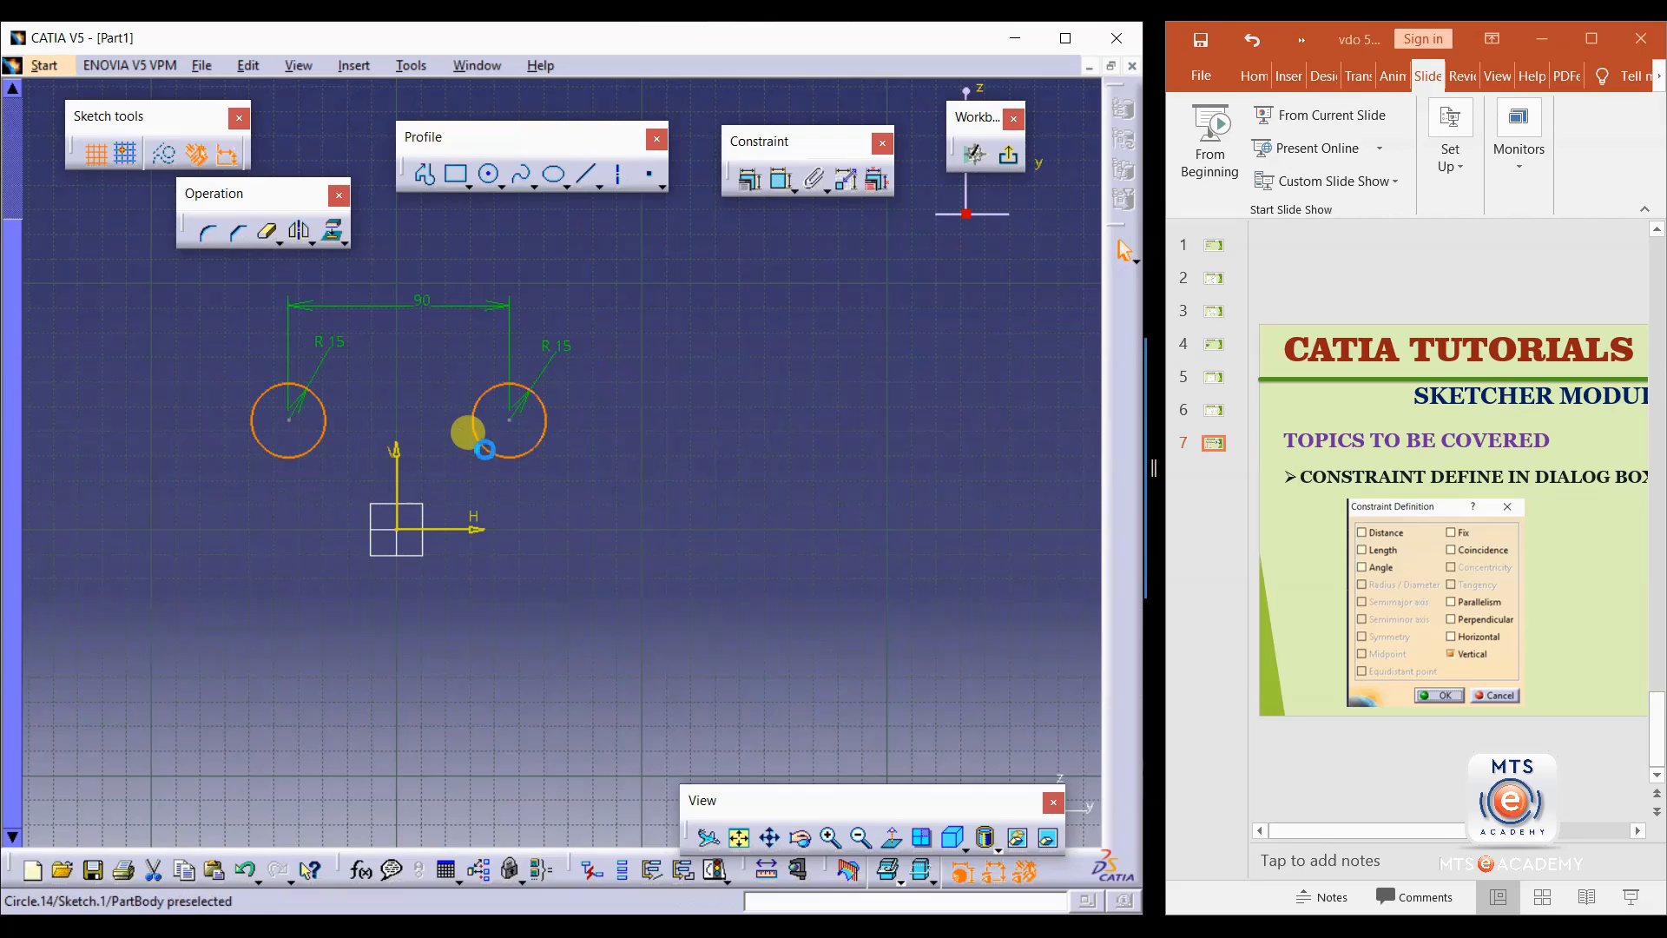
ctrl+click(398, 476)
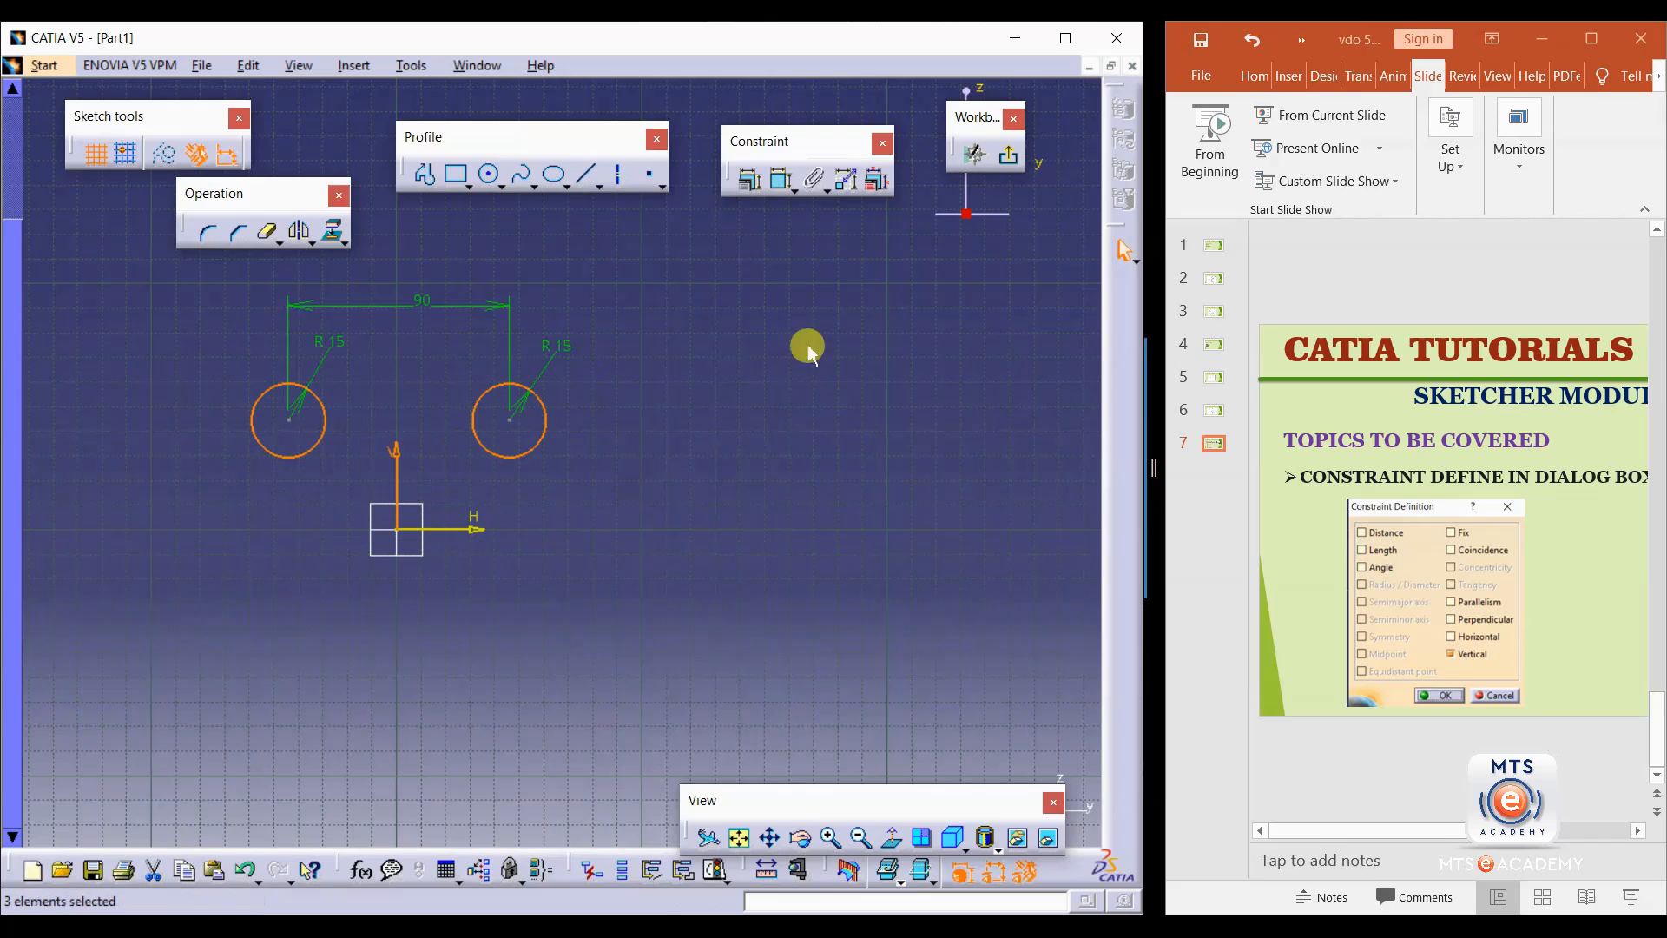
click(748, 179)
click(806, 408)
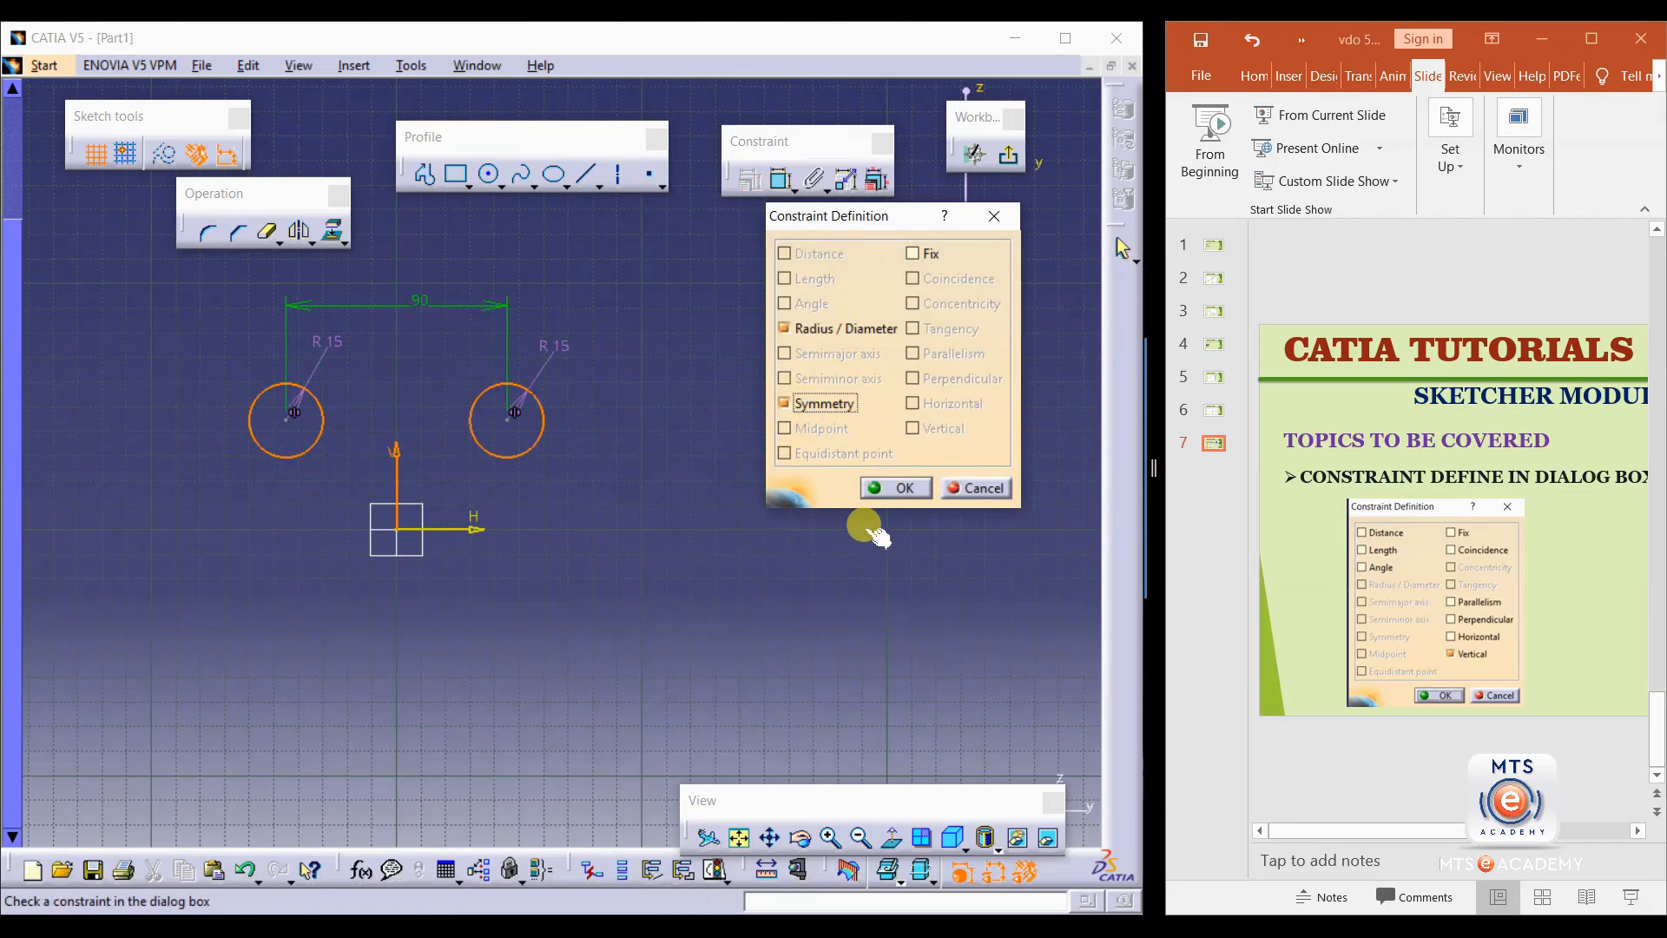
click(897, 488)
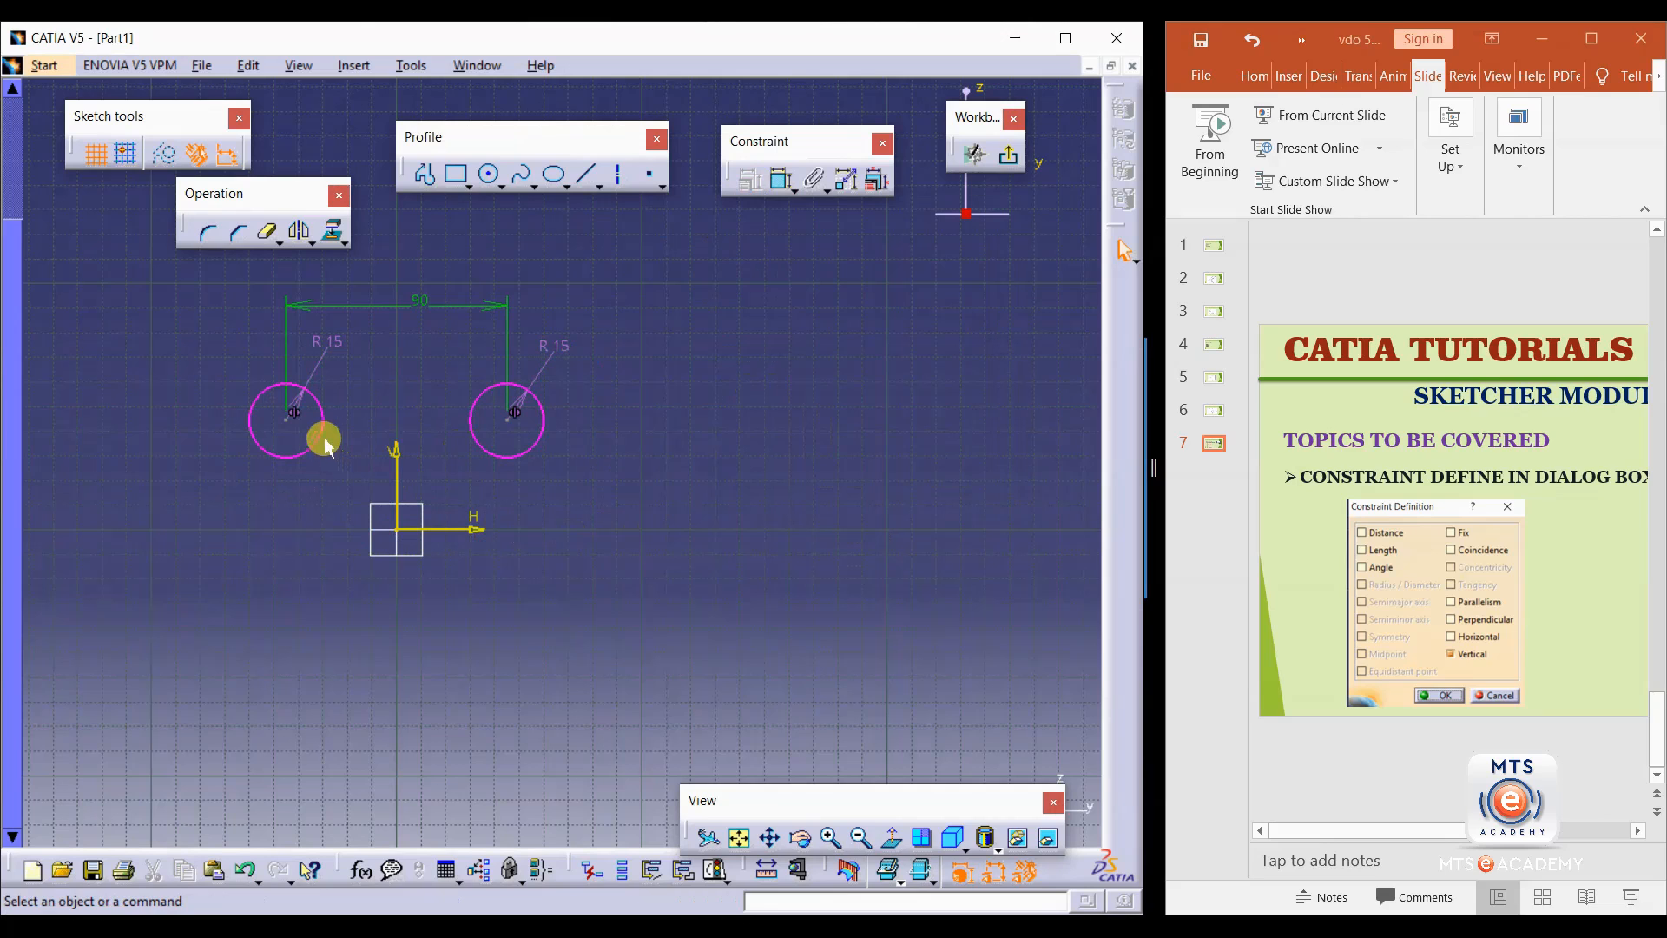
Delete the right circle's radius dimension and pull on both circles to test their symmetry about the V axis.
click(556, 345)
click(577, 437)
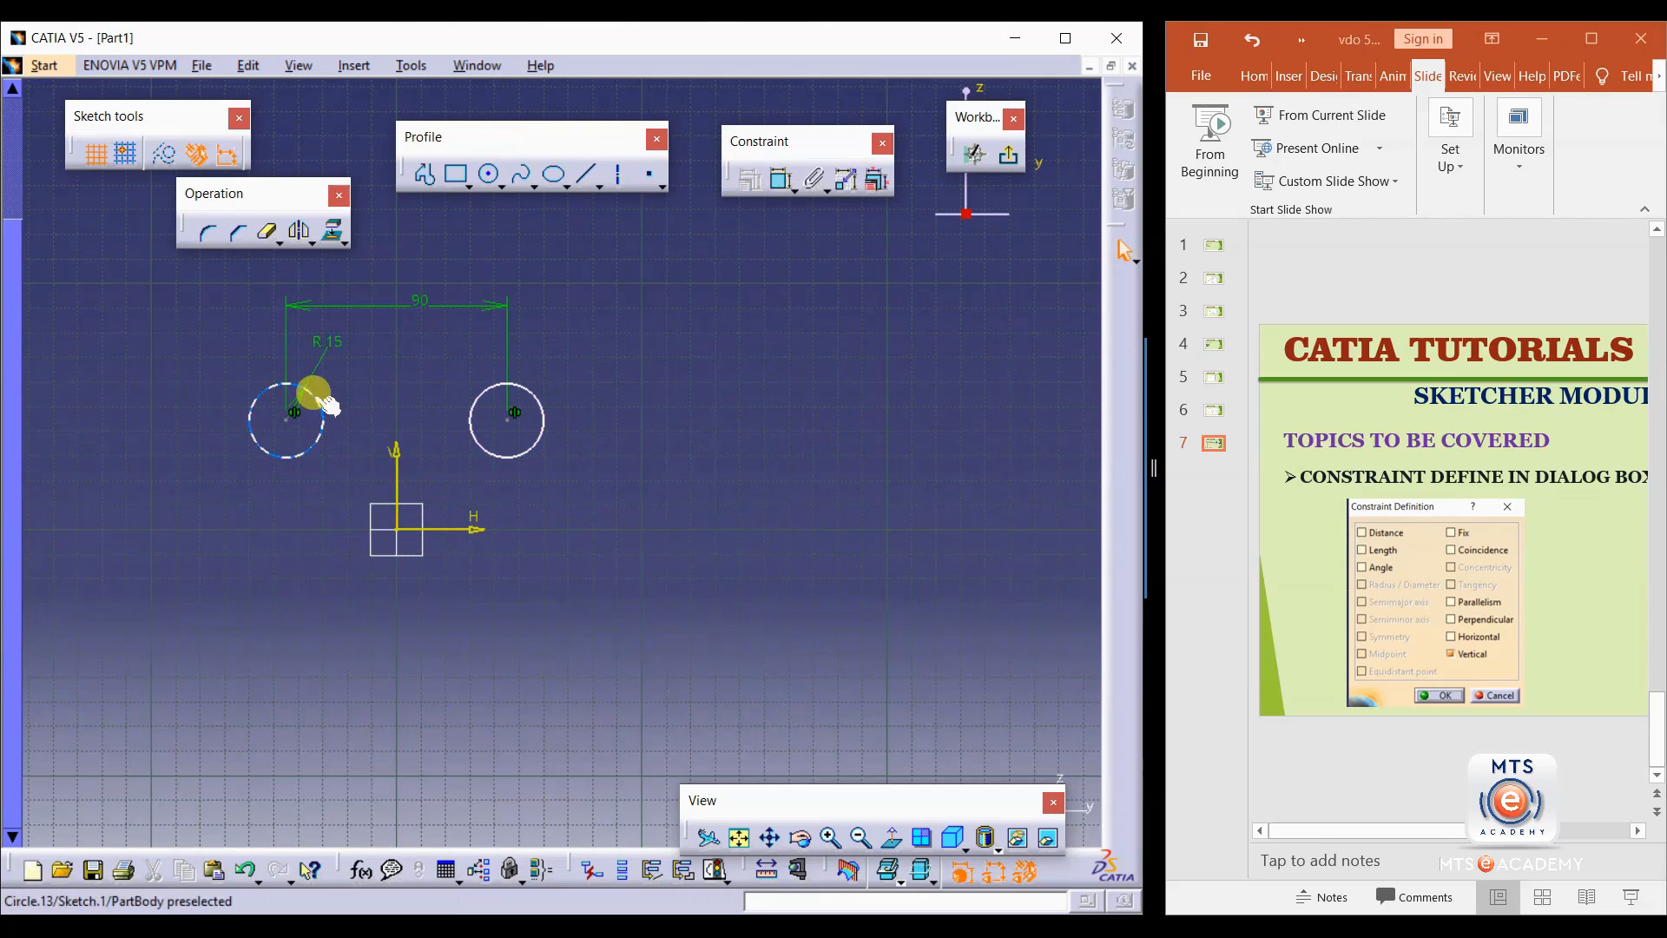
drag(321, 408, 377, 396)
drag(521, 376, 566, 435)
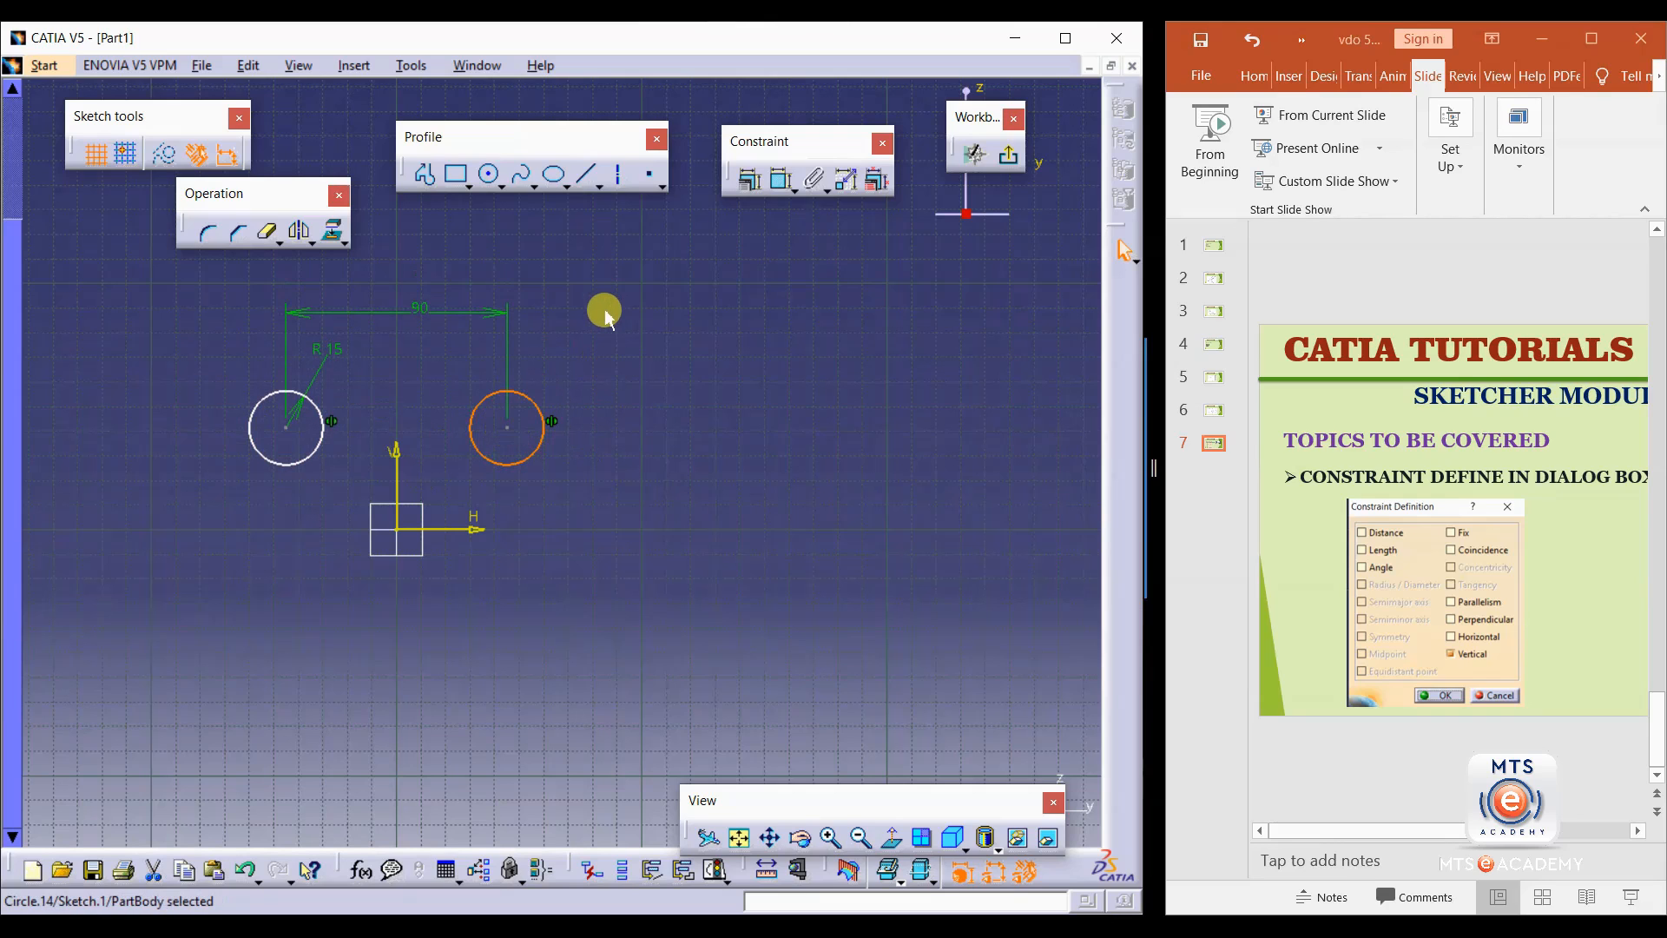
Clear the circles and their constraints, and draw two axis lines from the origin, one above and one below the H axis.
drag(623, 287, 199, 518)
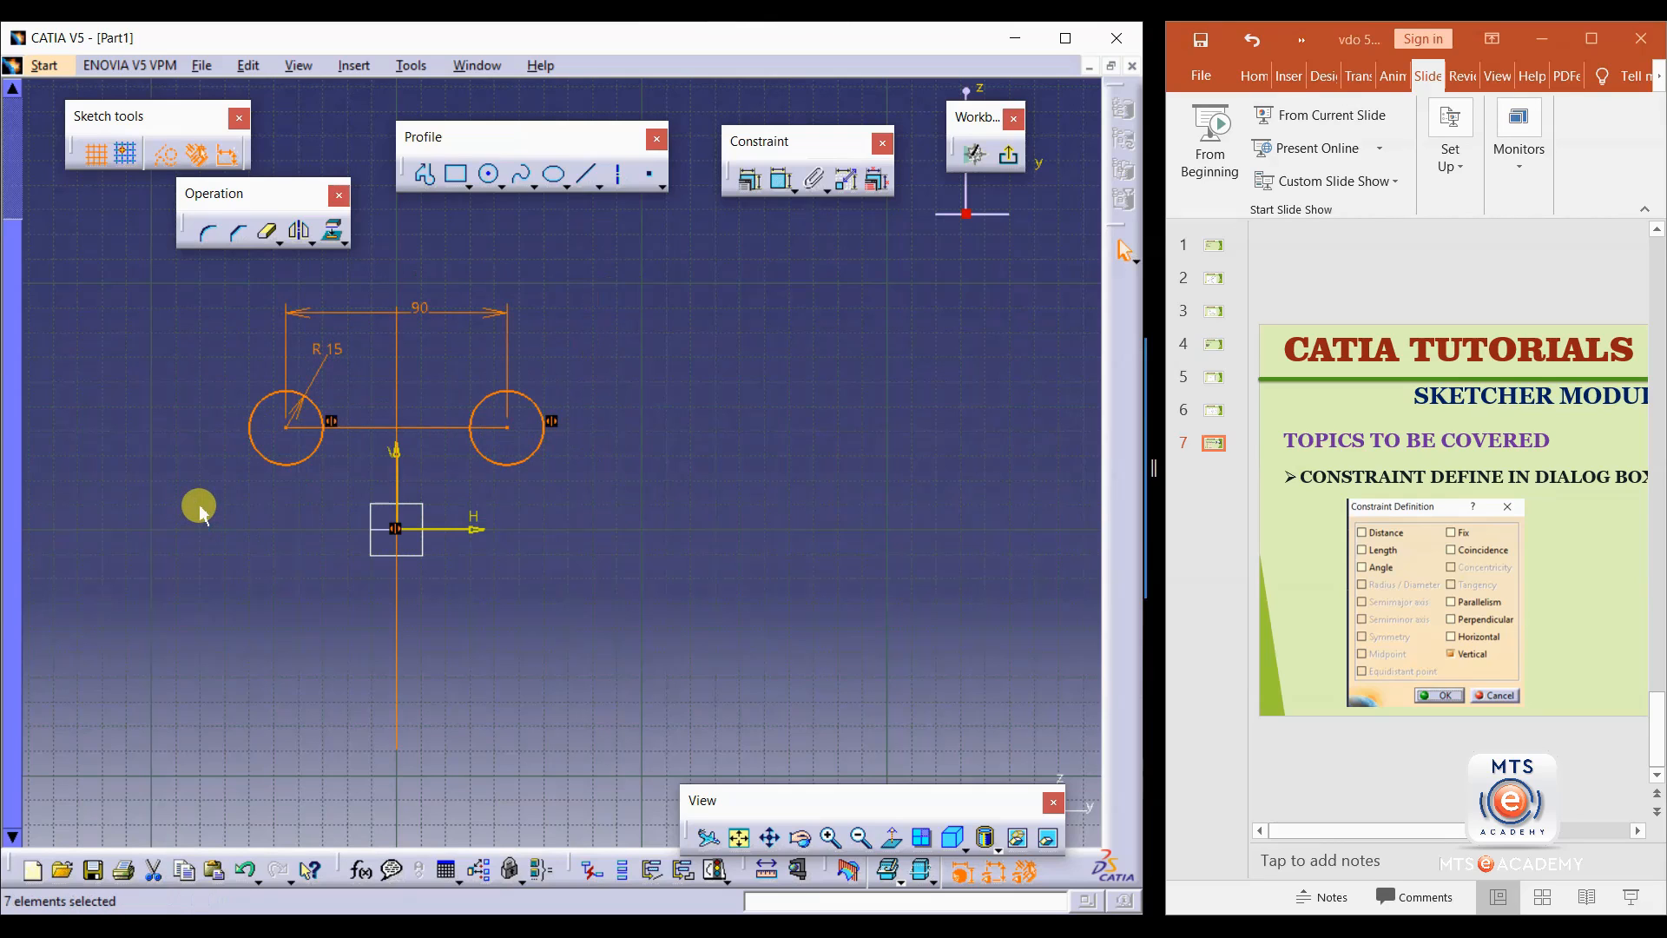
key(Delete)
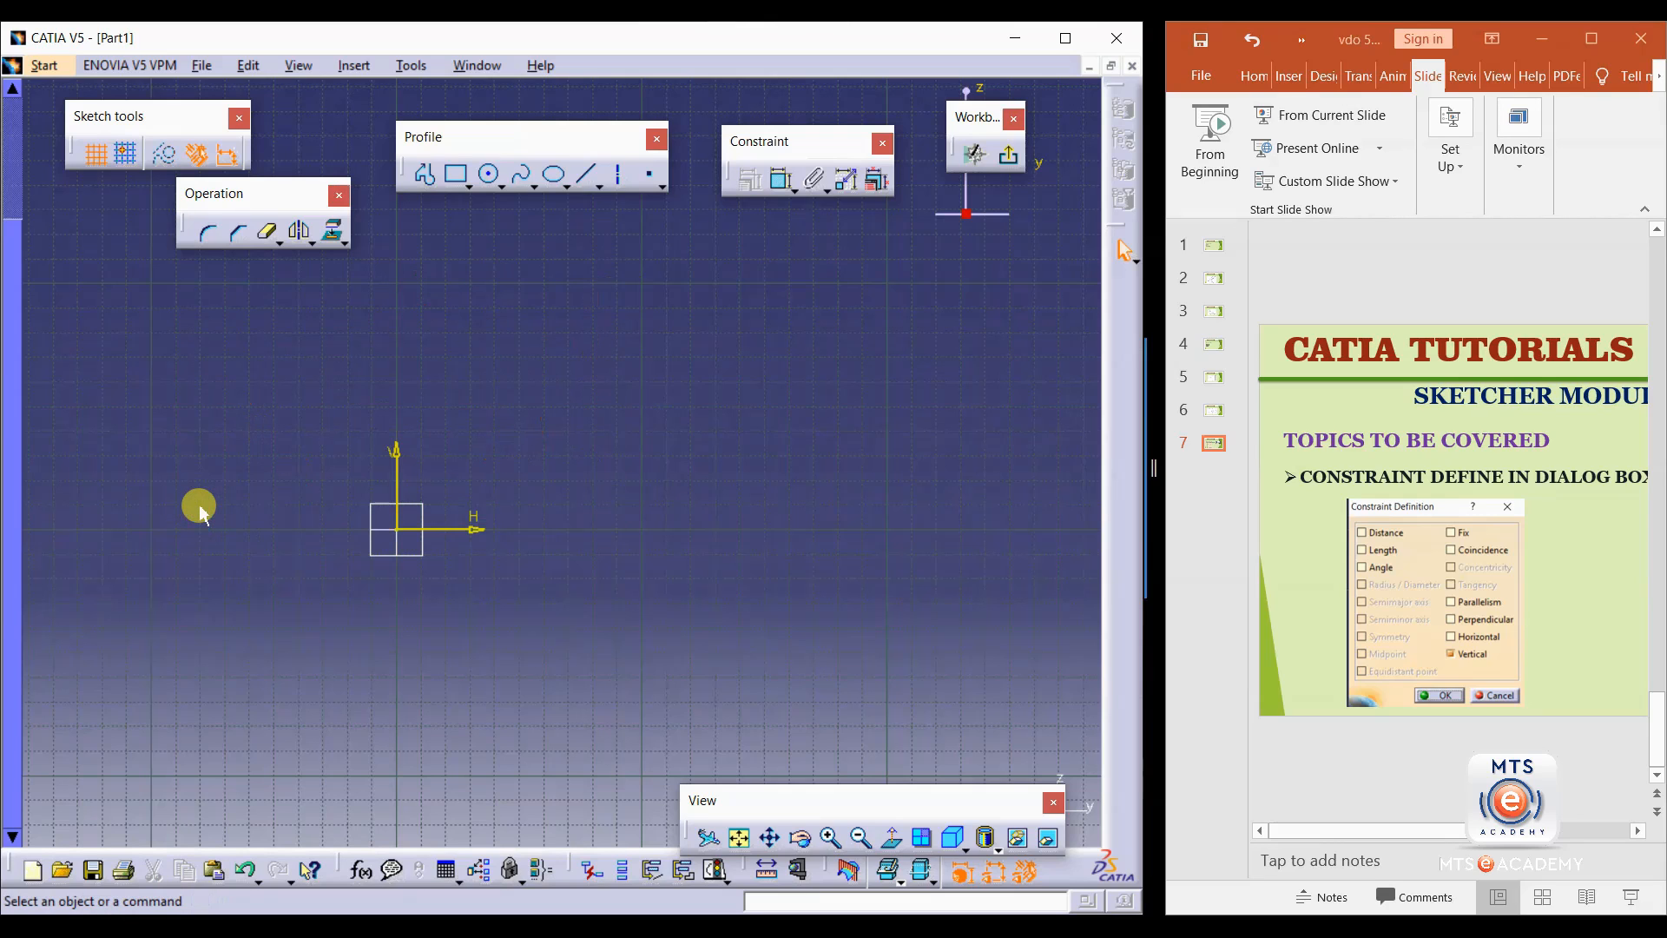
click(620, 179)
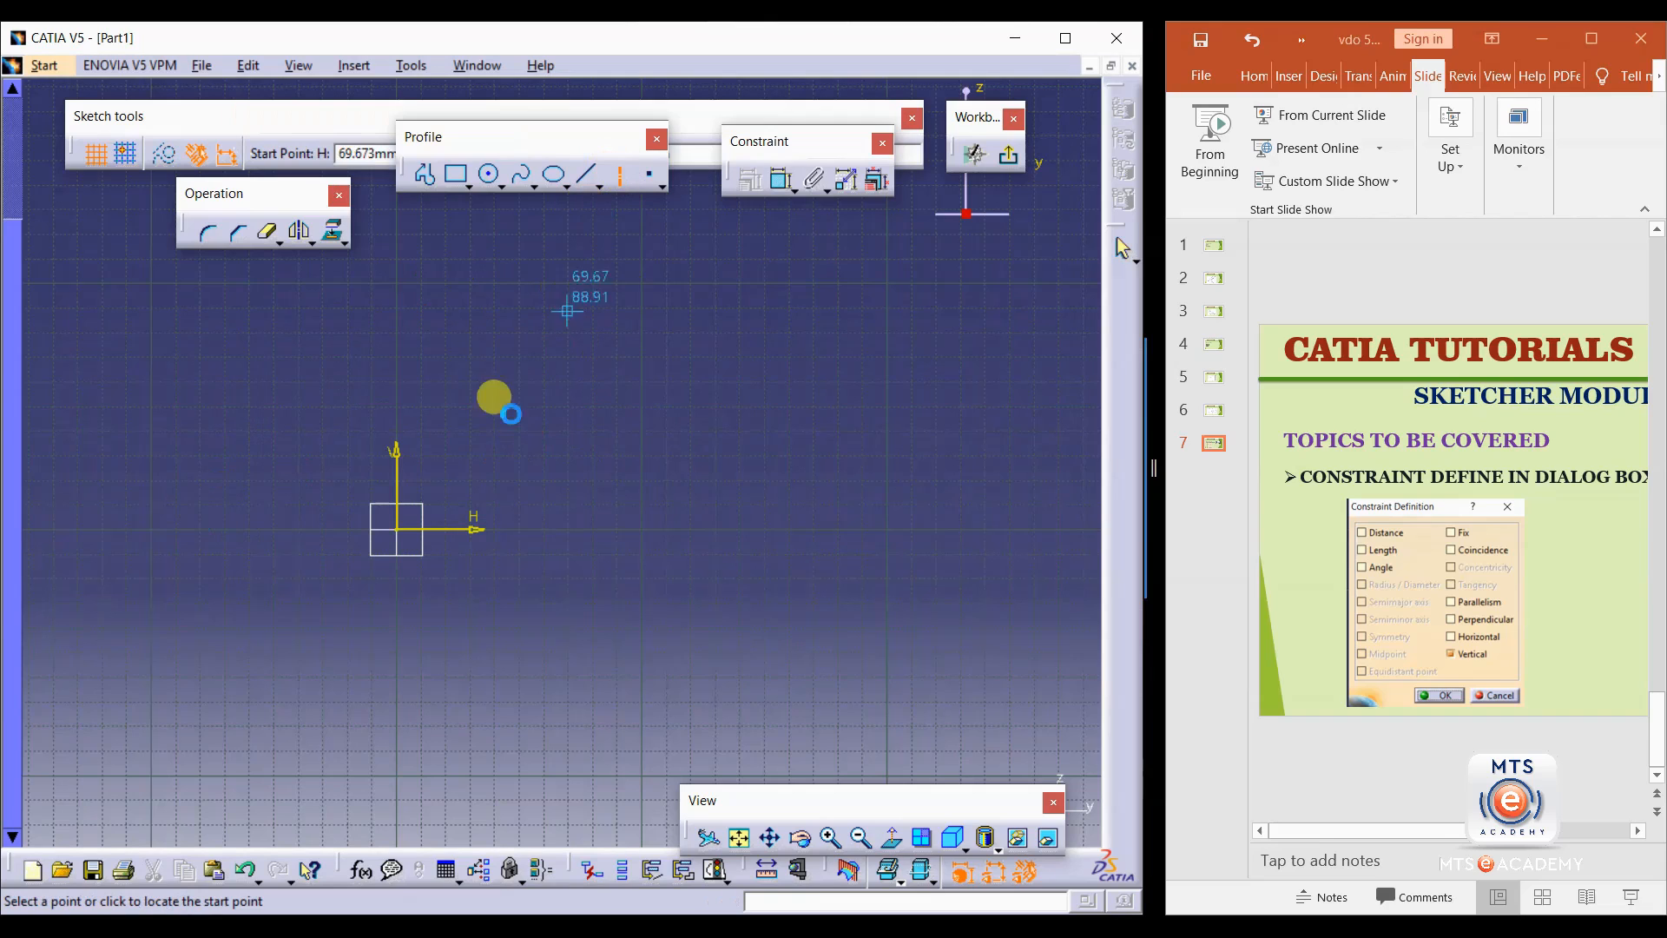
click(405, 523)
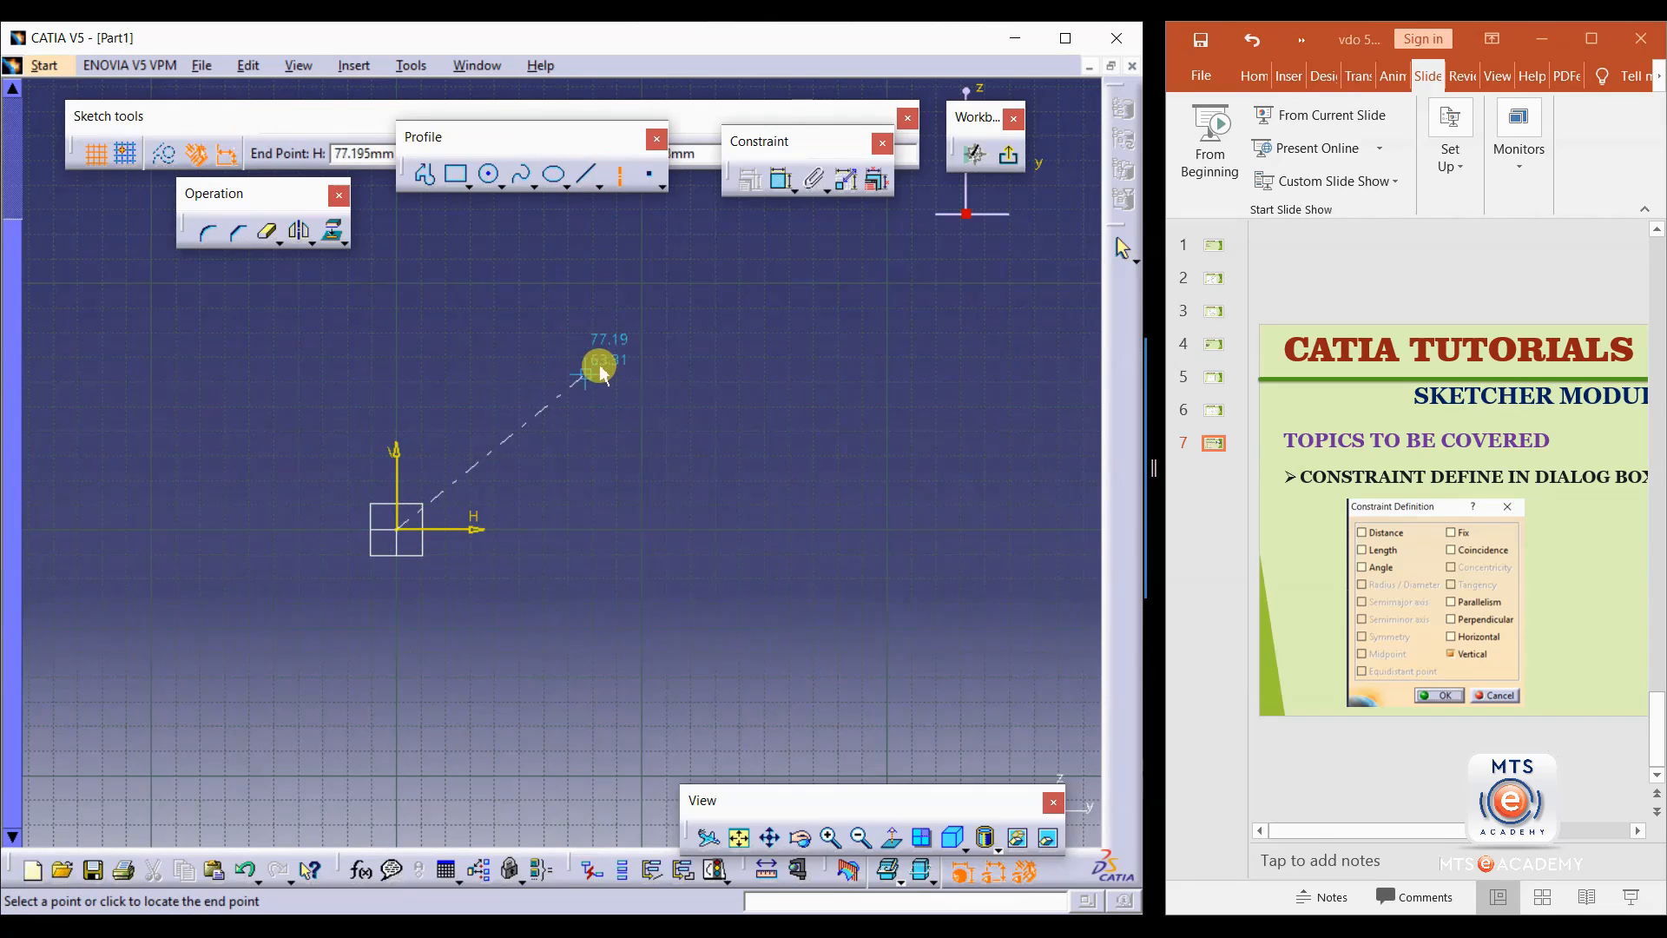
click(611, 360)
click(620, 175)
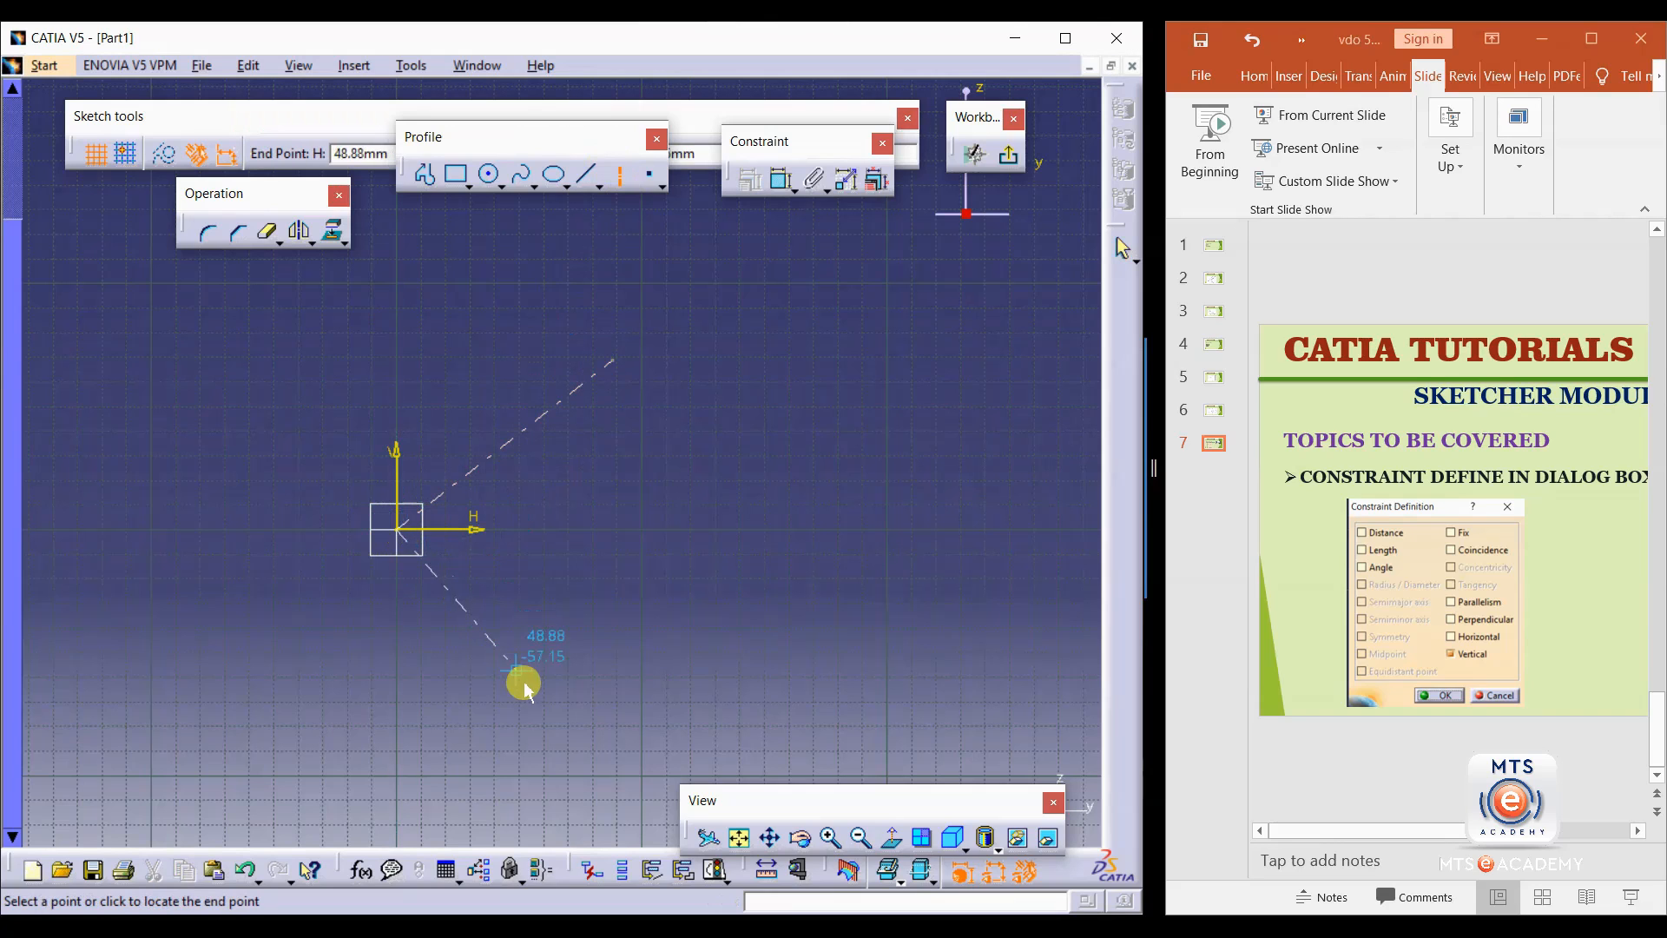
click(565, 714)
click(660, 519)
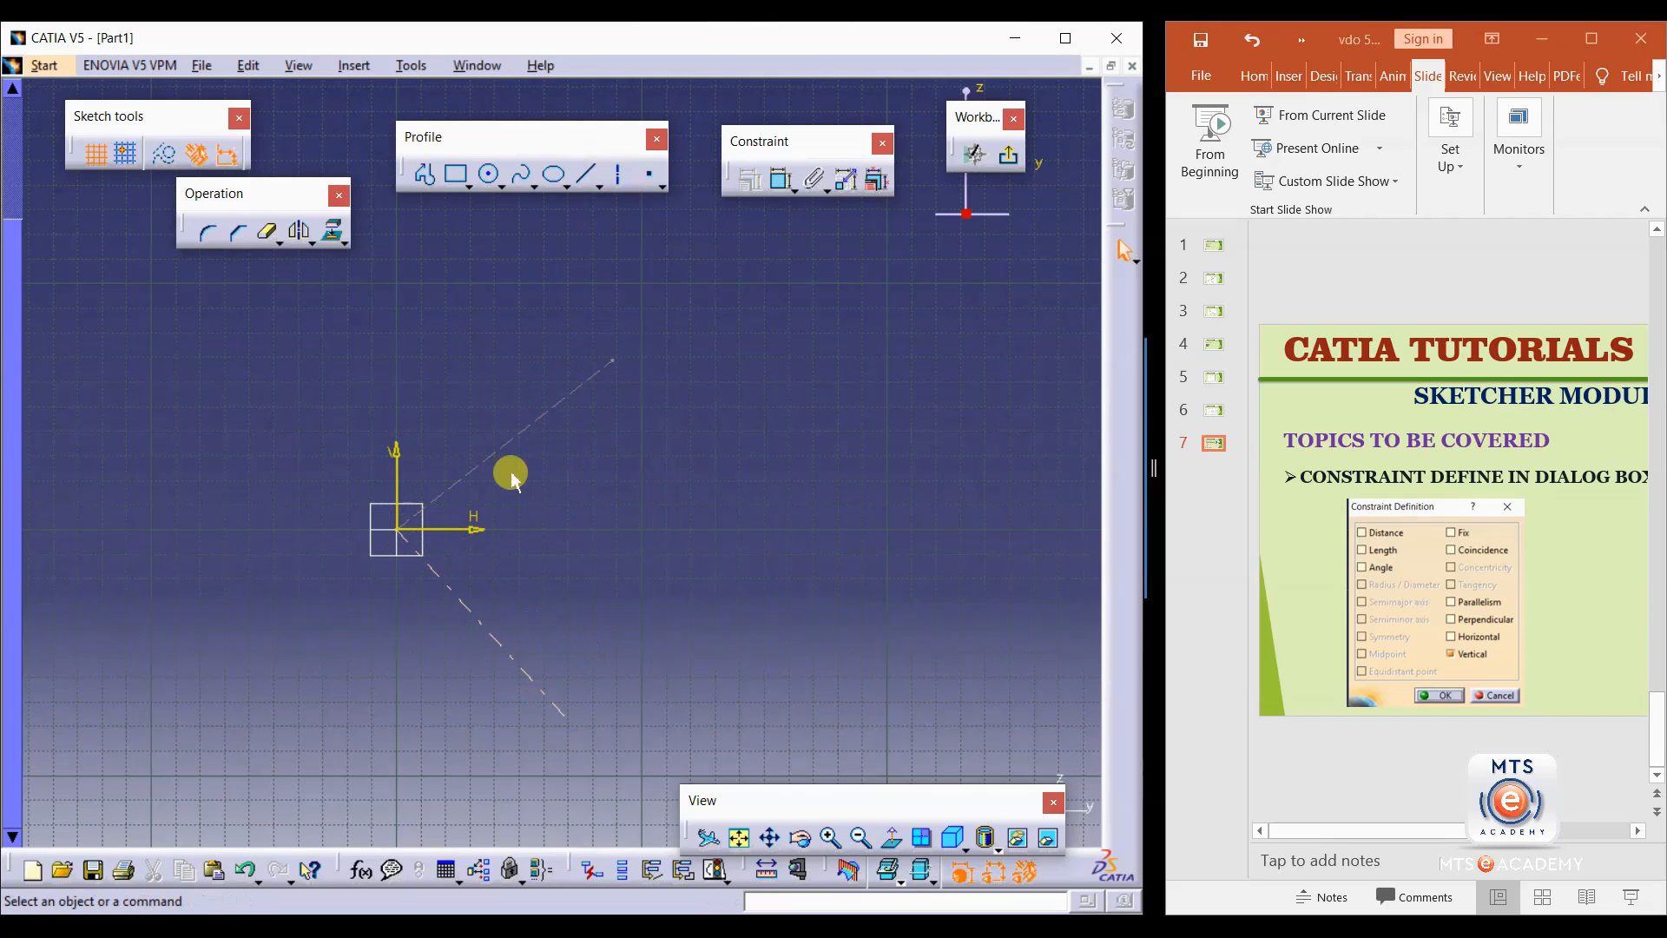
Dimension the angle between the two axis lines and set it to 90 deg.
click(770, 195)
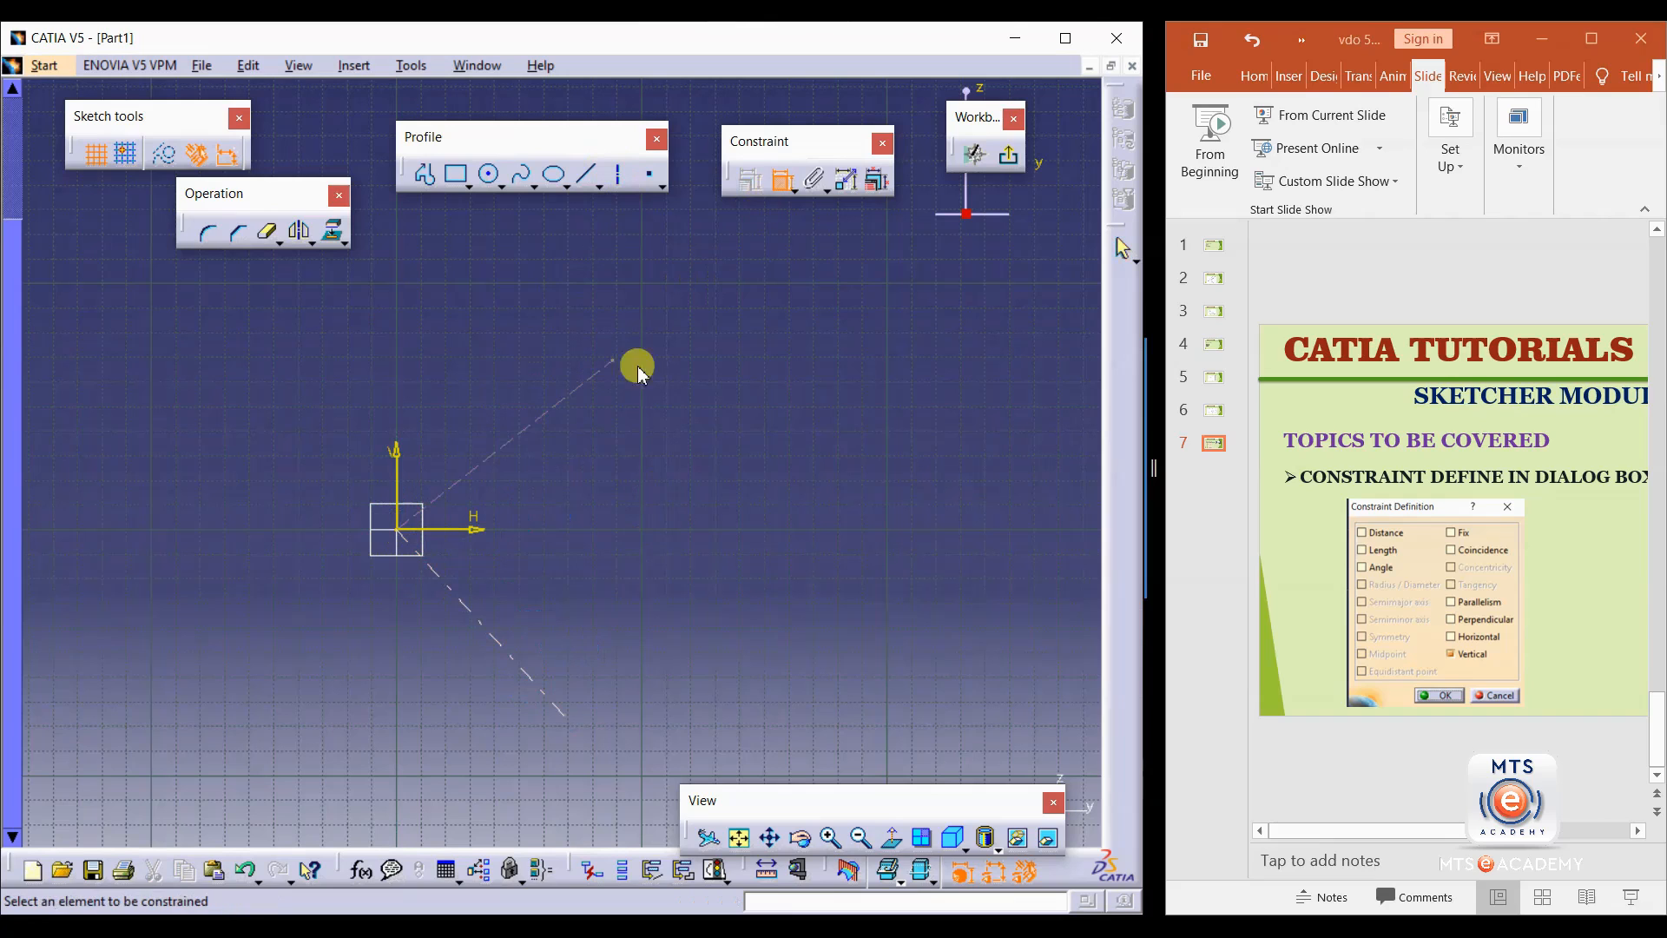
click(482, 462)
click(452, 587)
click(523, 537)
double_click(517, 532)
text(9)
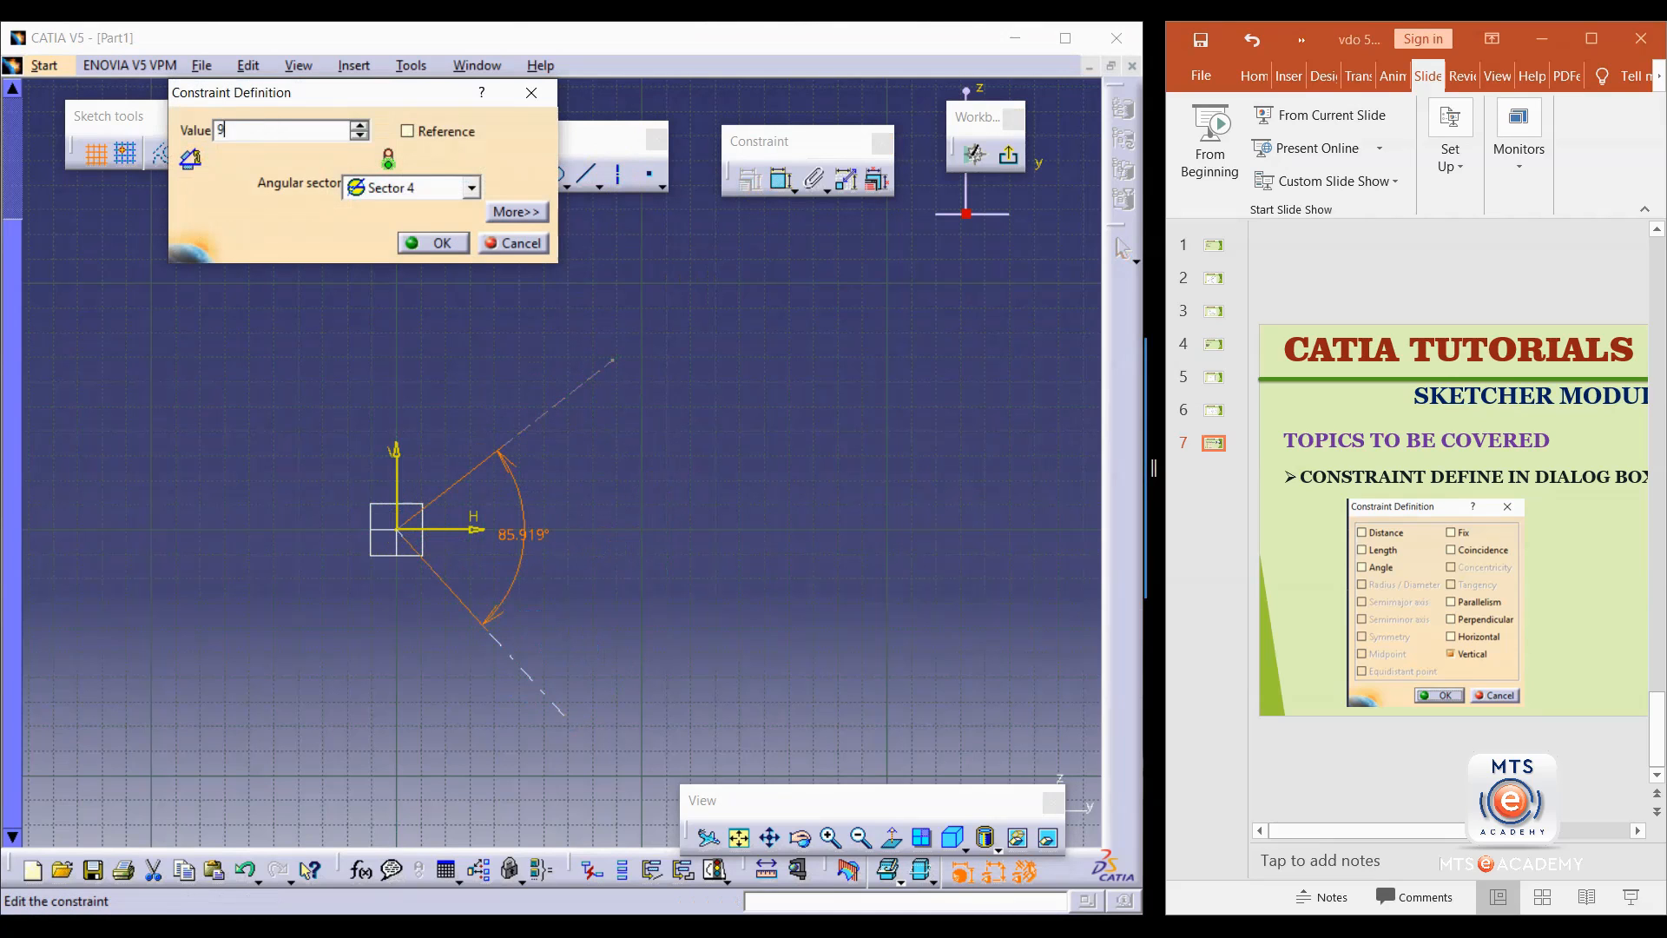
text(0deg)
key(Return)
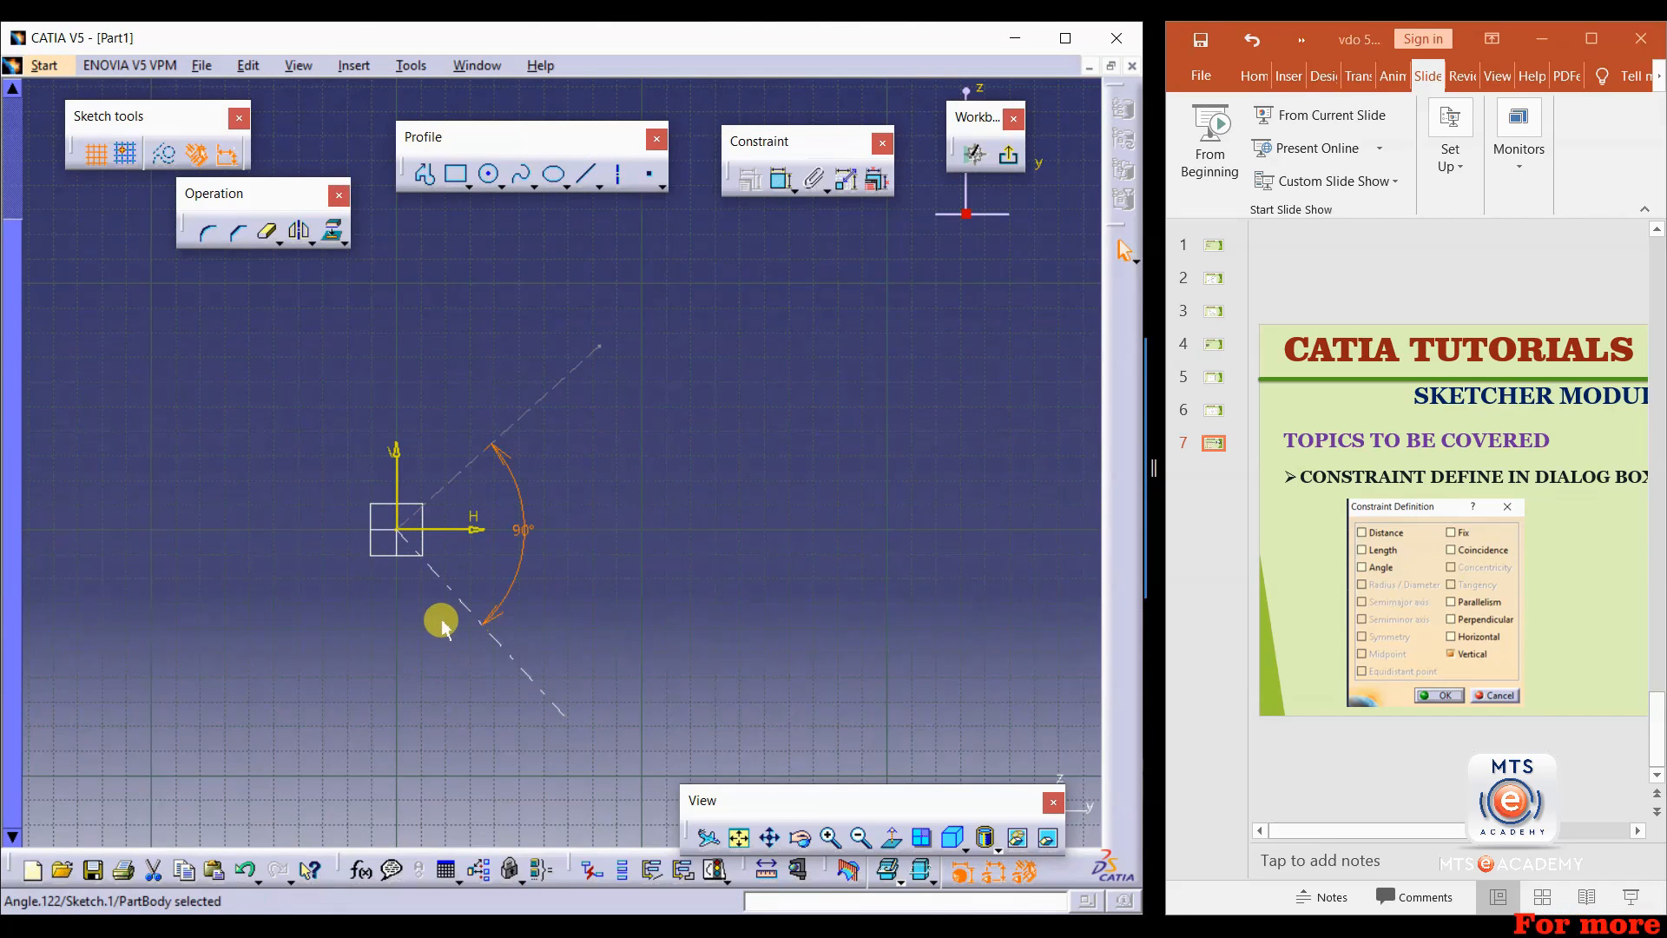
Apply a Symmetry constraint between the two axis lines about the H axis.
ctrl+click(459, 473)
ctrl+click(456, 586)
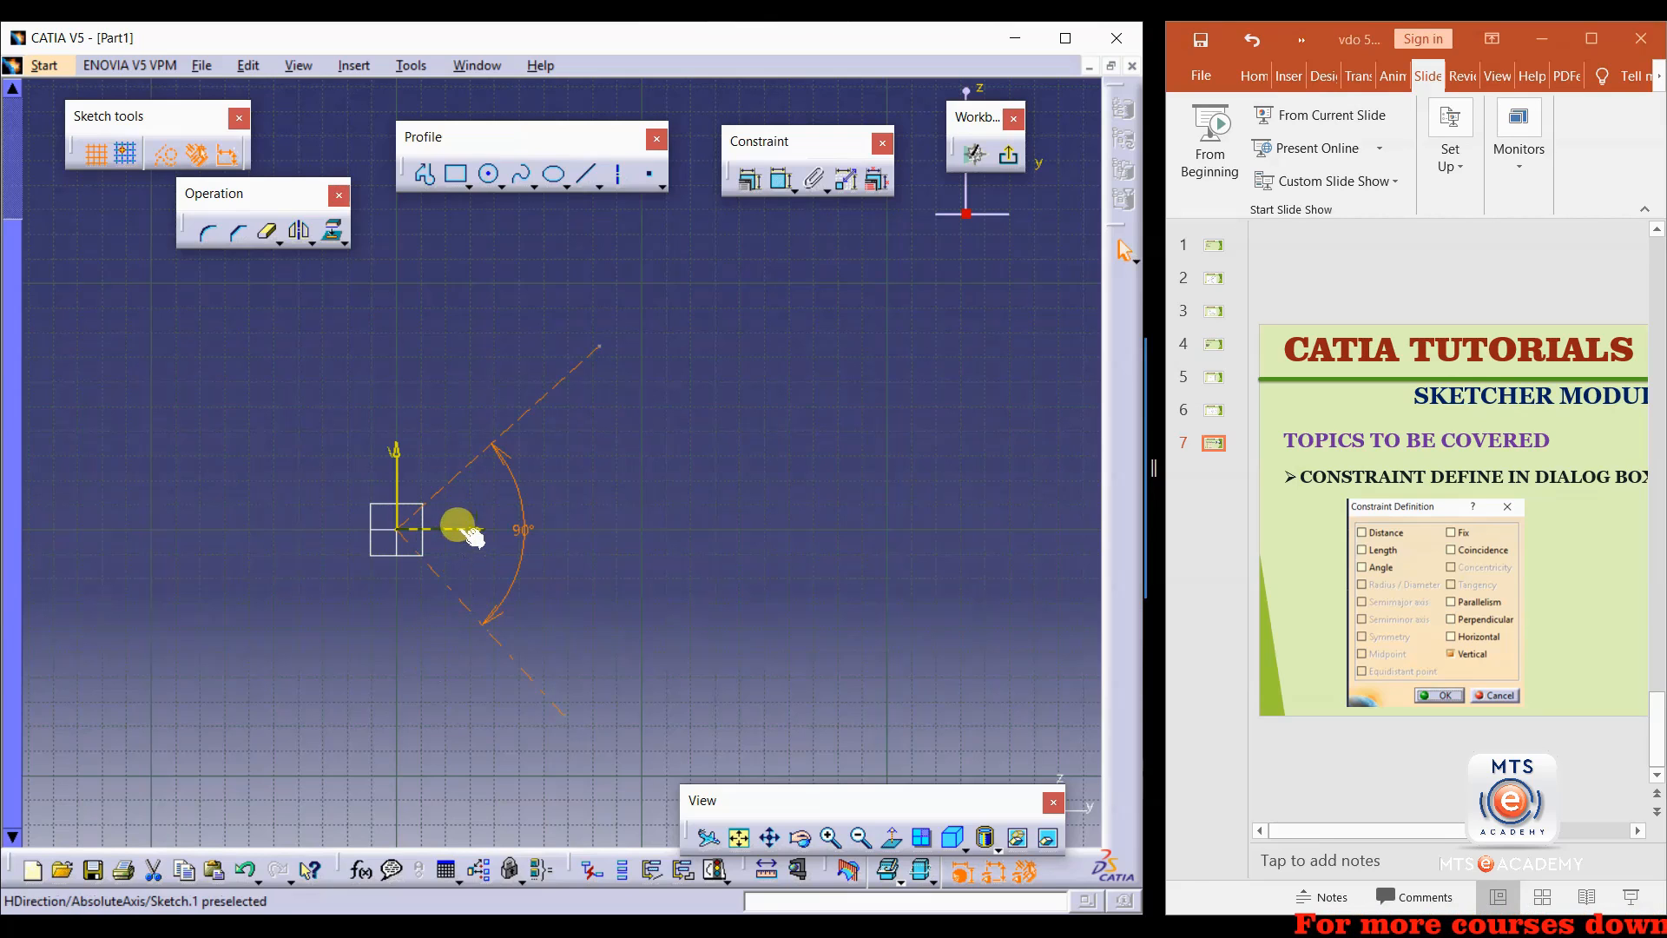
click(750, 180)
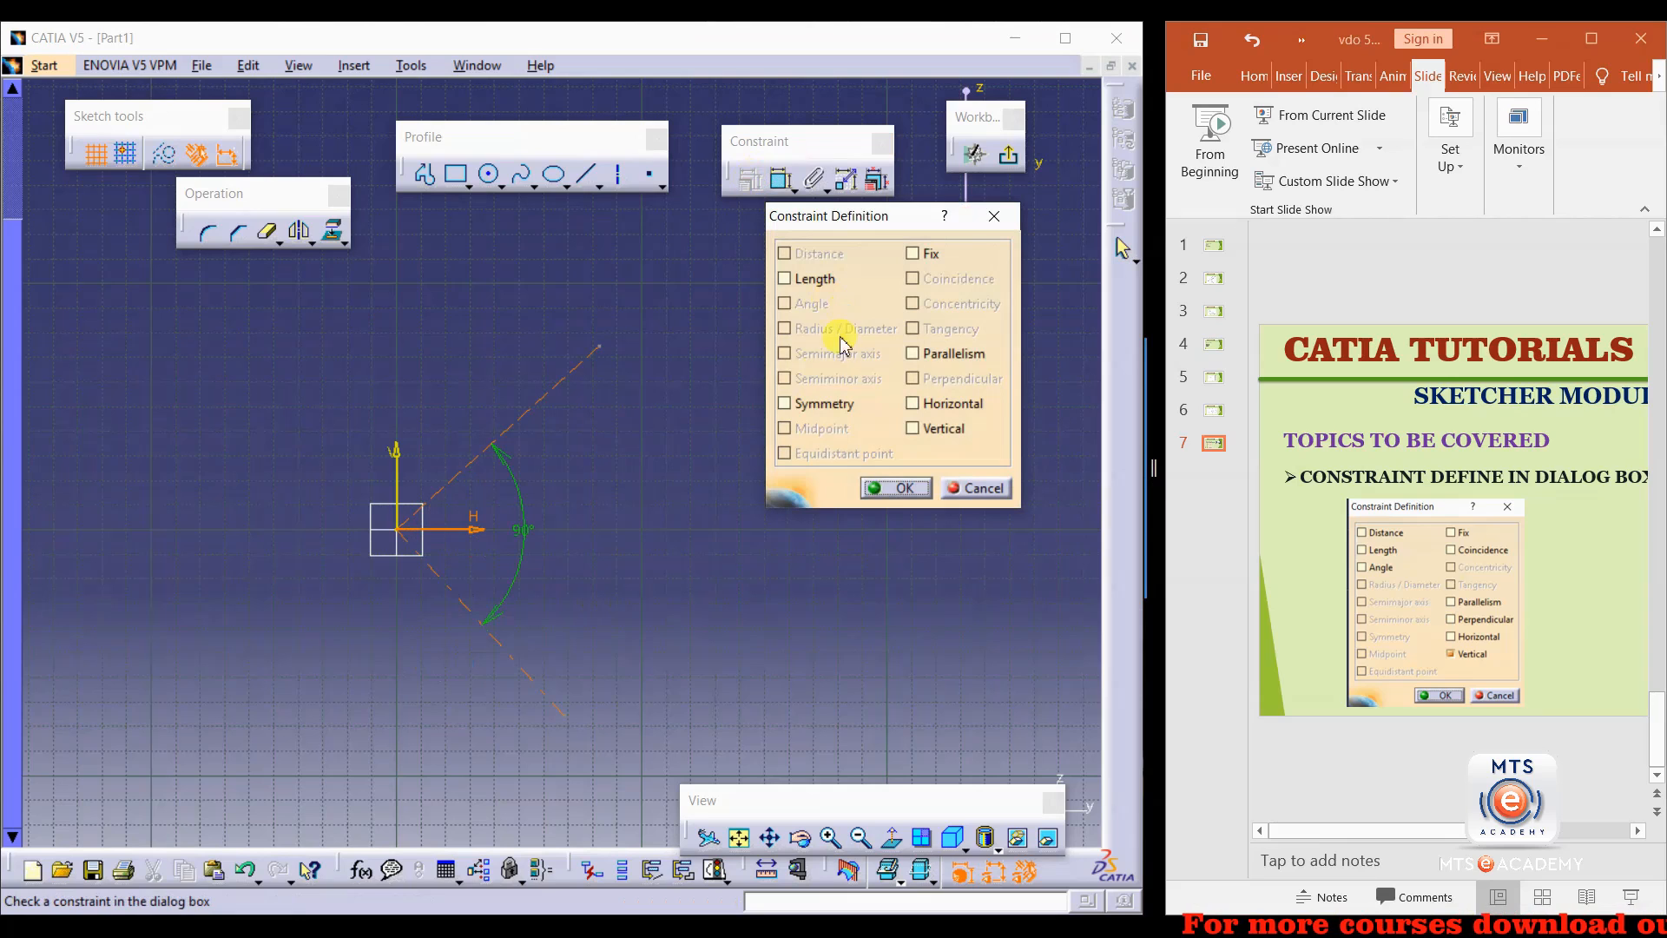
click(785, 404)
click(877, 489)
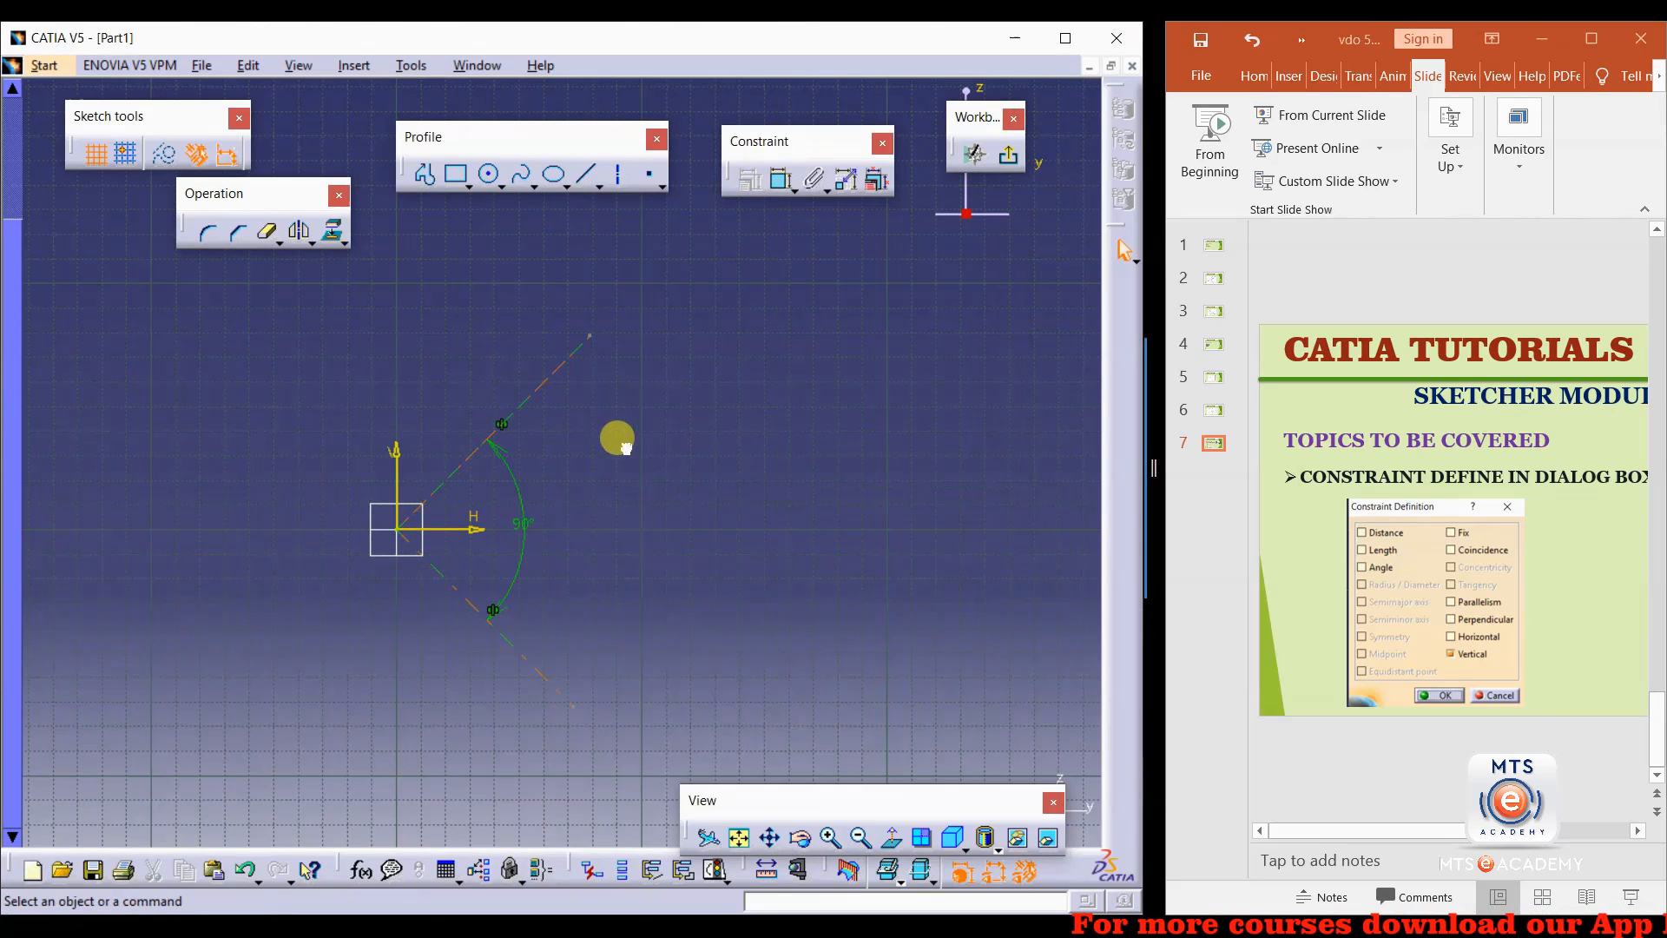
Pull on the upper axis line to test the symmetry, and delete both axis lines with their constraints.
drag(455, 461, 610, 412)
mouse_move(656, 264)
mouse_down()
mouse_move(437, 699)
mouse_move(330, 753)
mouse_up()
key(Delete)
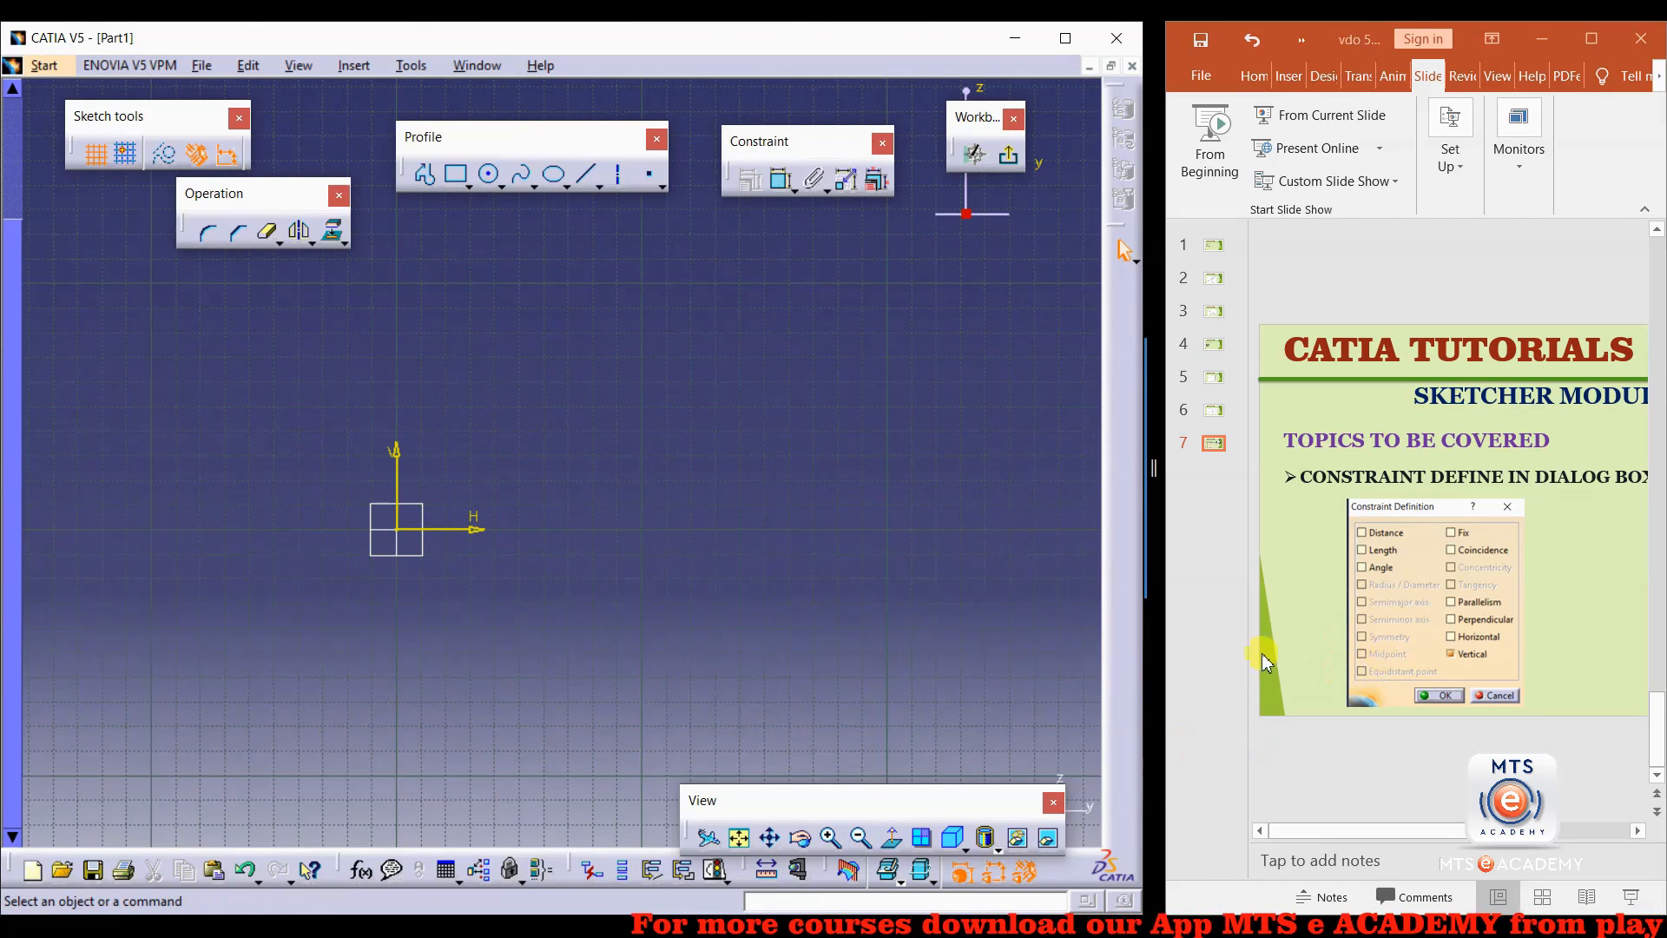
Sketch a horizontal line from the origin along the H axis and a vertical line rising from it about 62 mm from the origin.
click(586, 174)
click(397, 529)
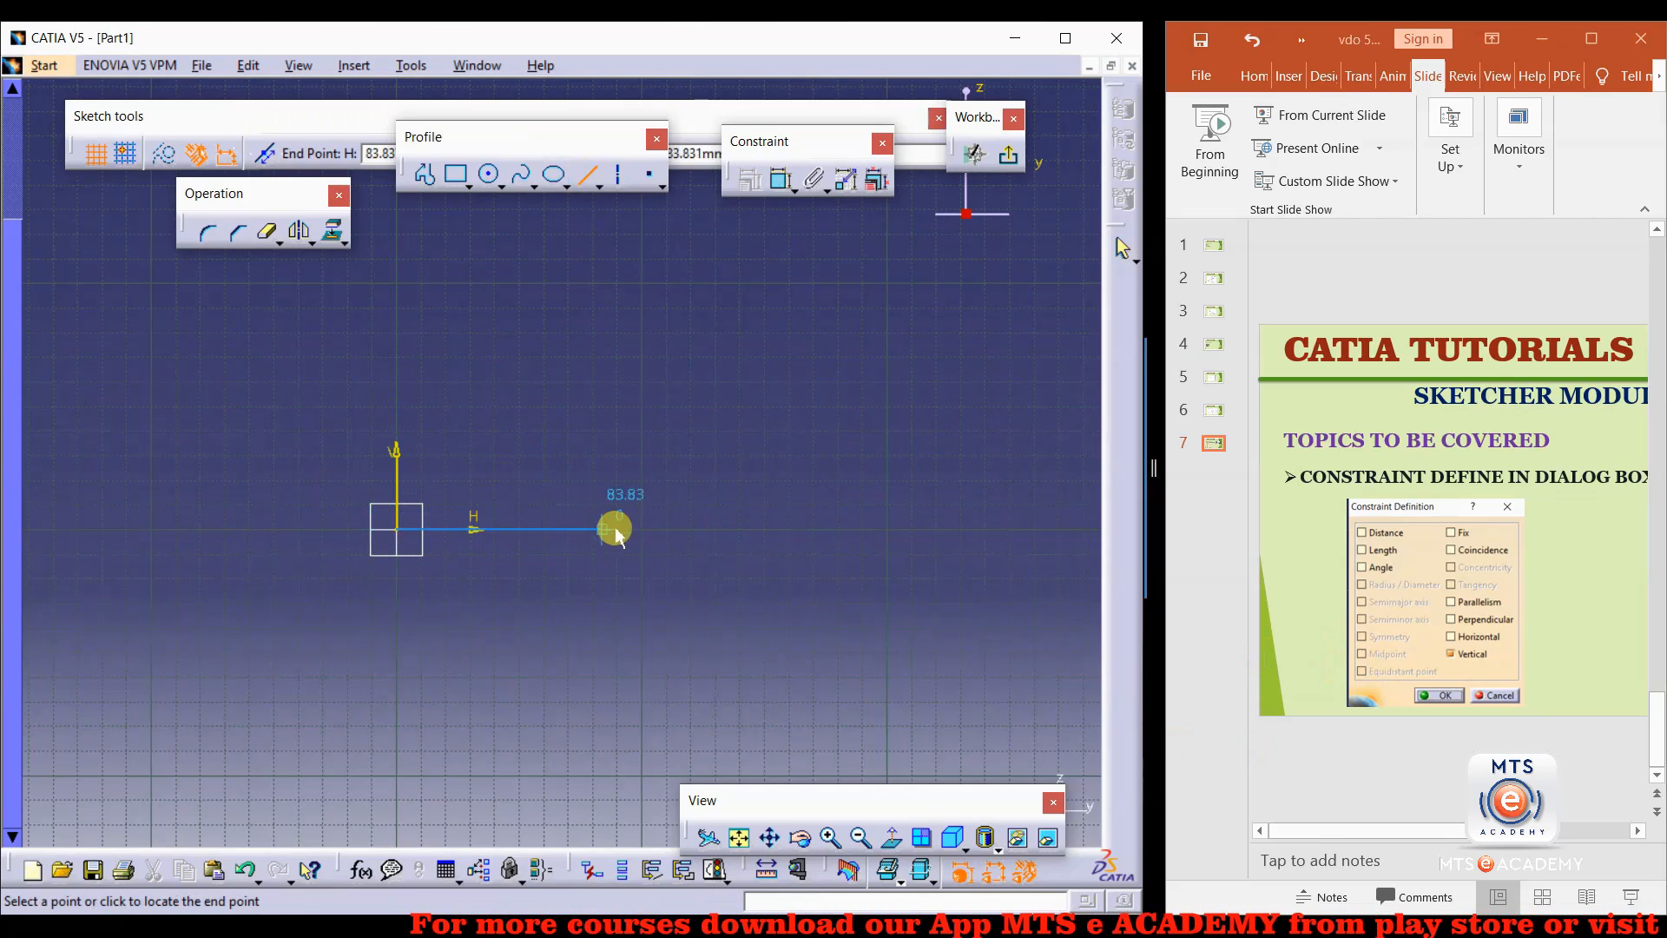
click(669, 529)
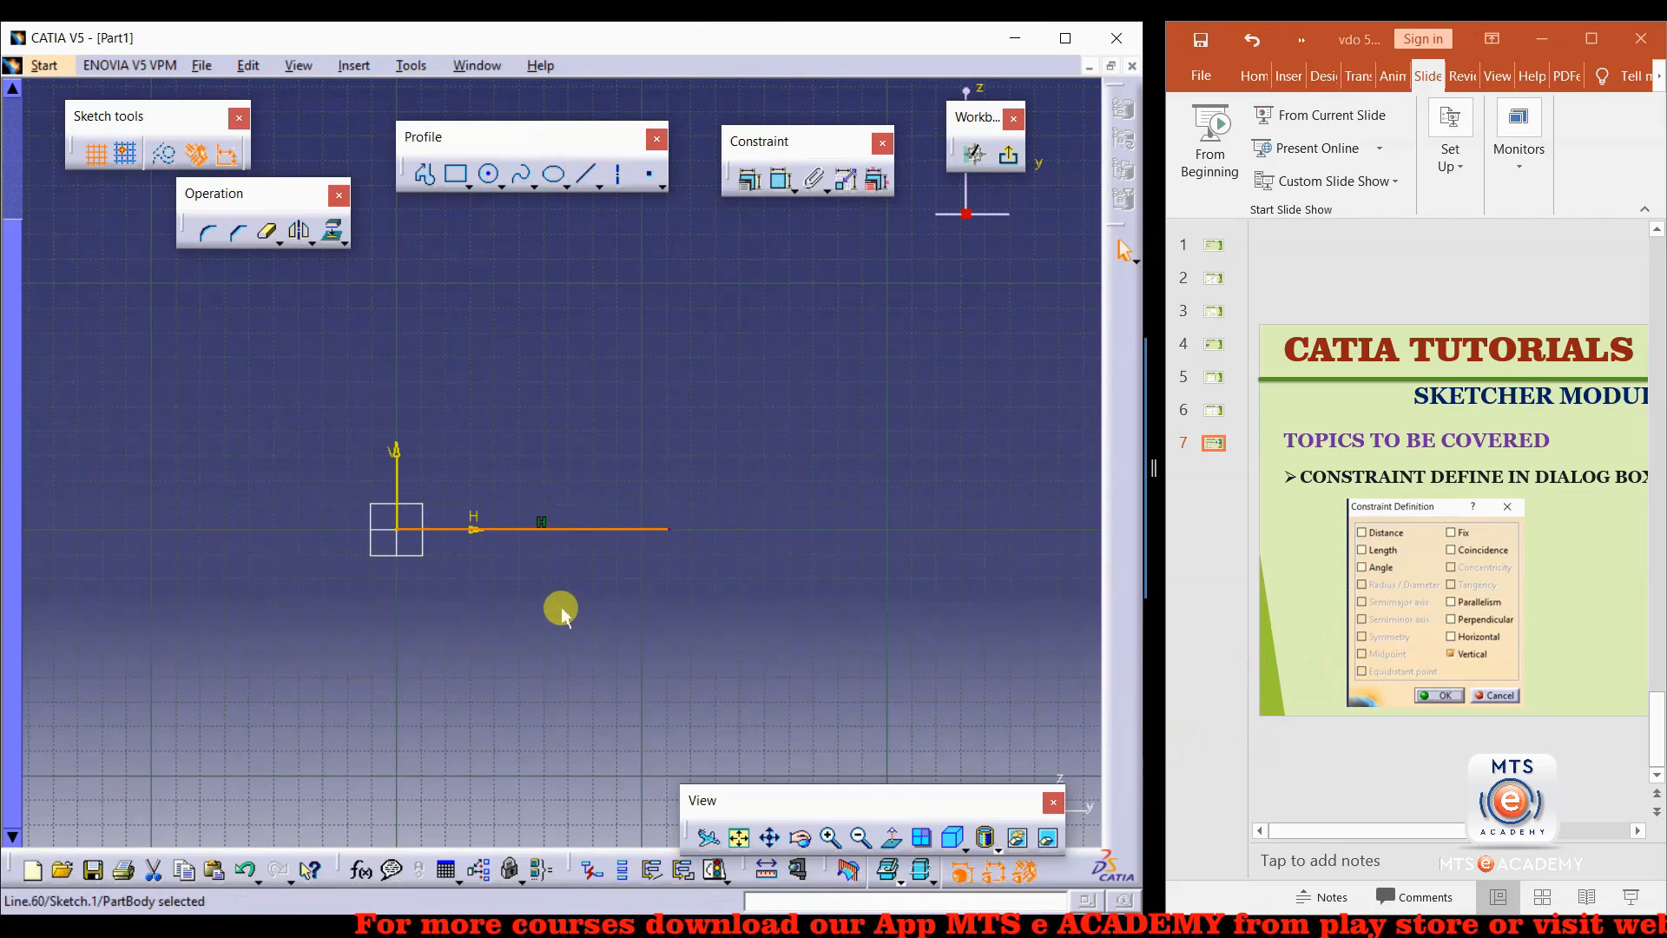
click(584, 176)
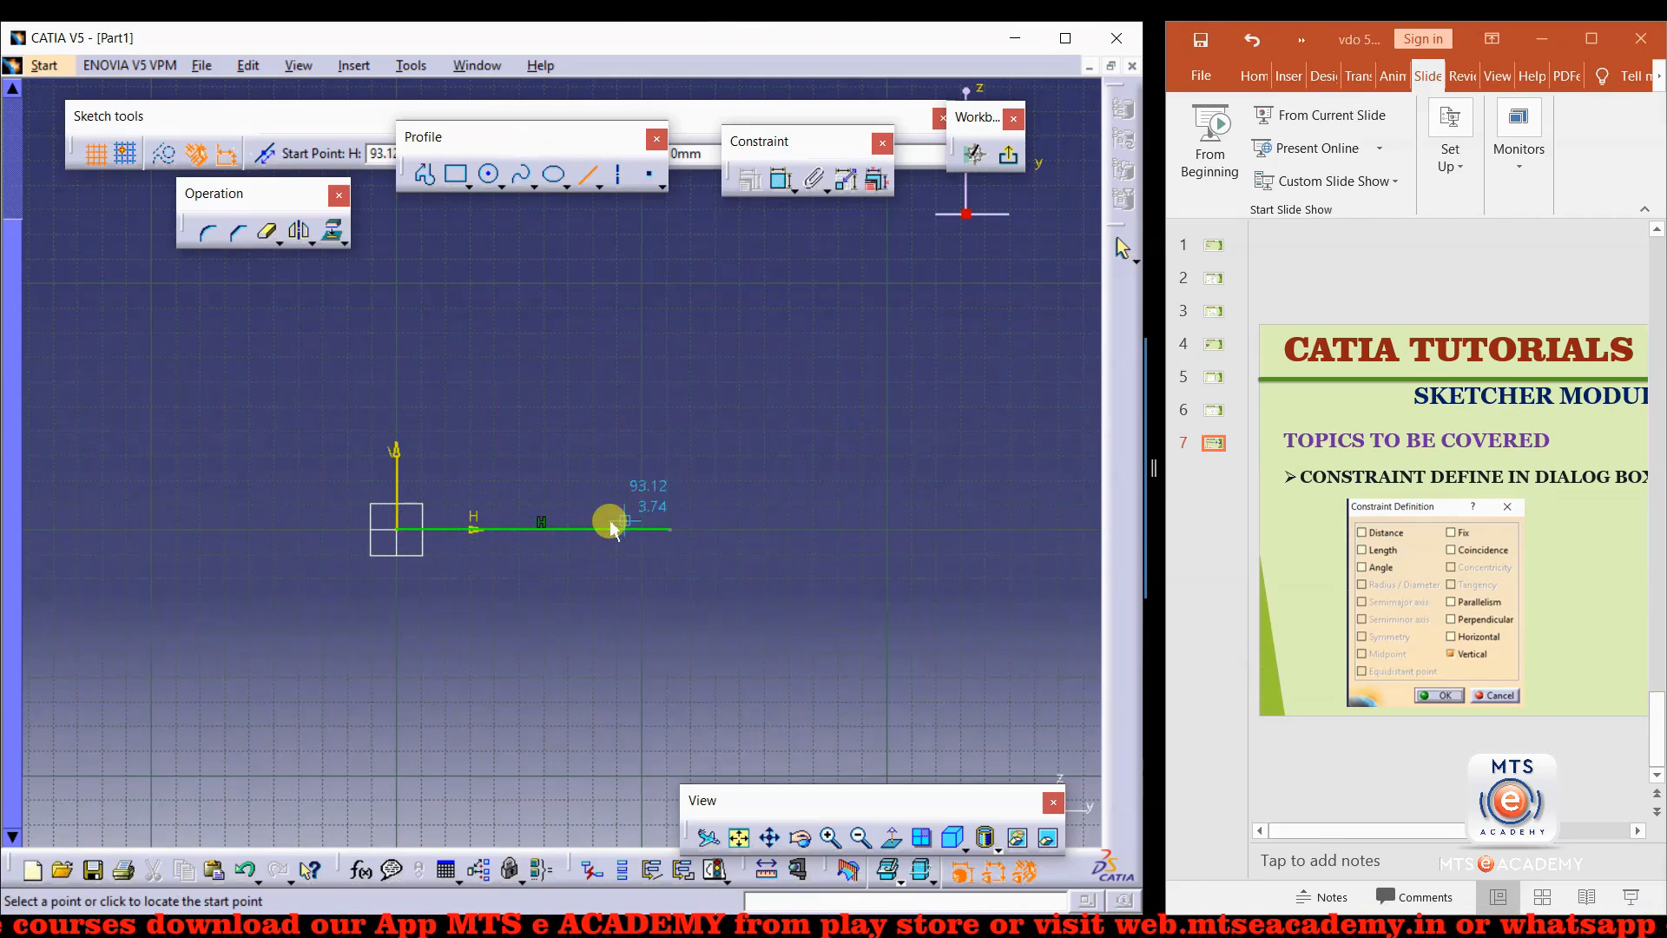
click(548, 528)
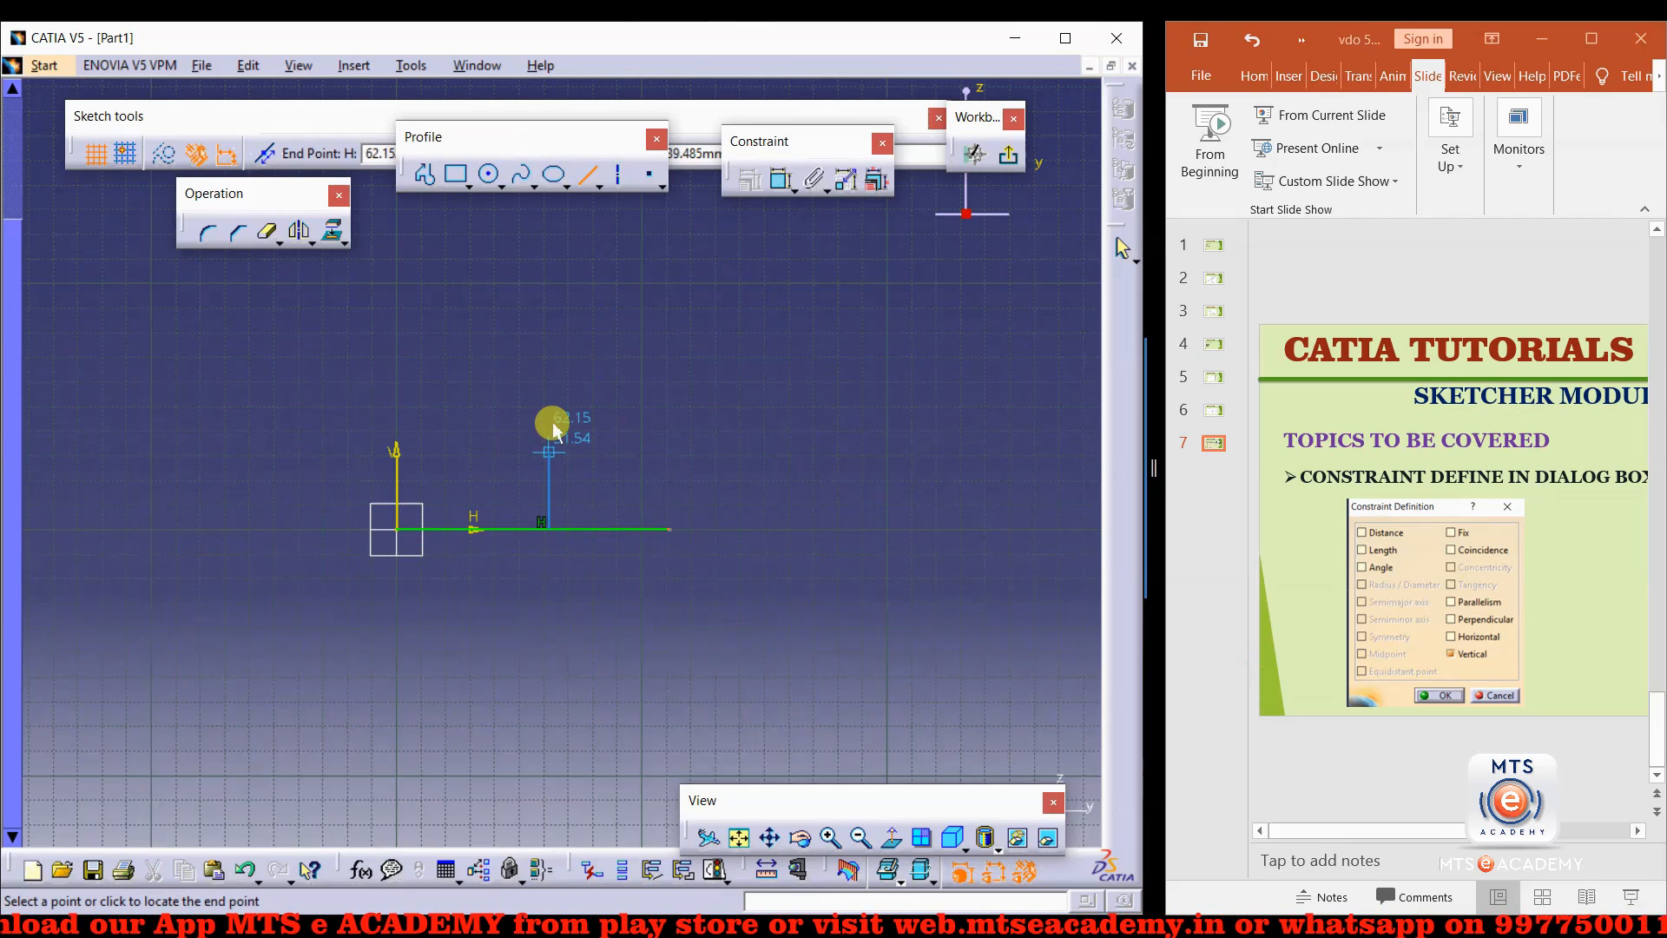
click(551, 343)
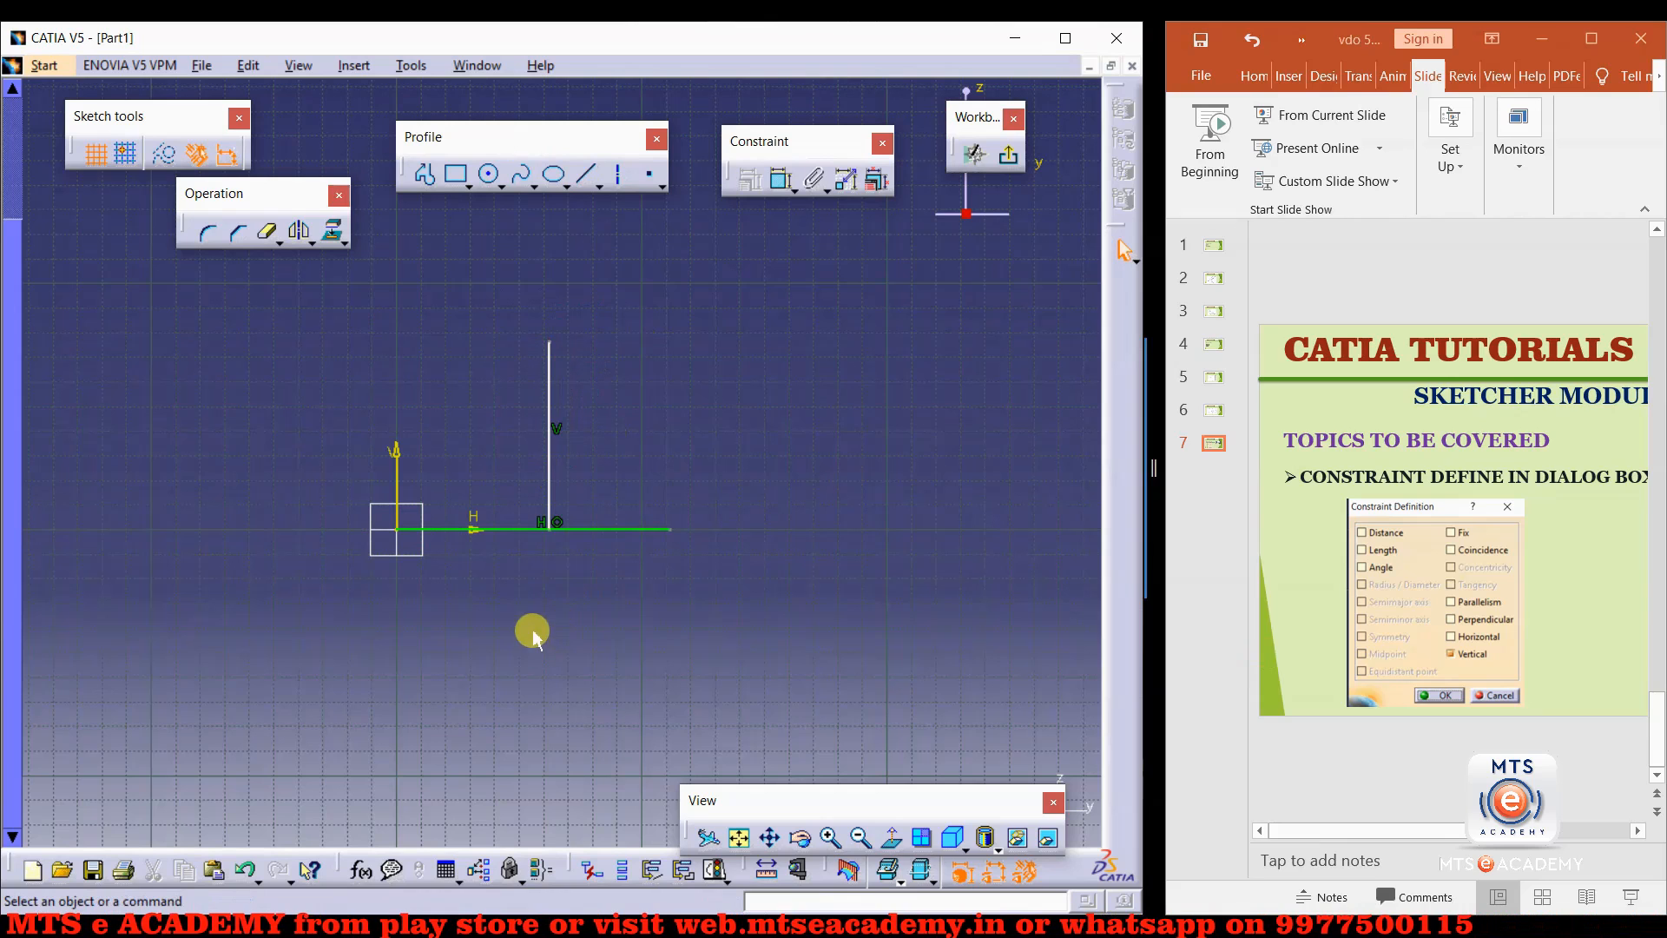
Apply a Midpoint constraint between the vertical line's lower endpoint and the horizontal line, and undo it.
click(550, 527)
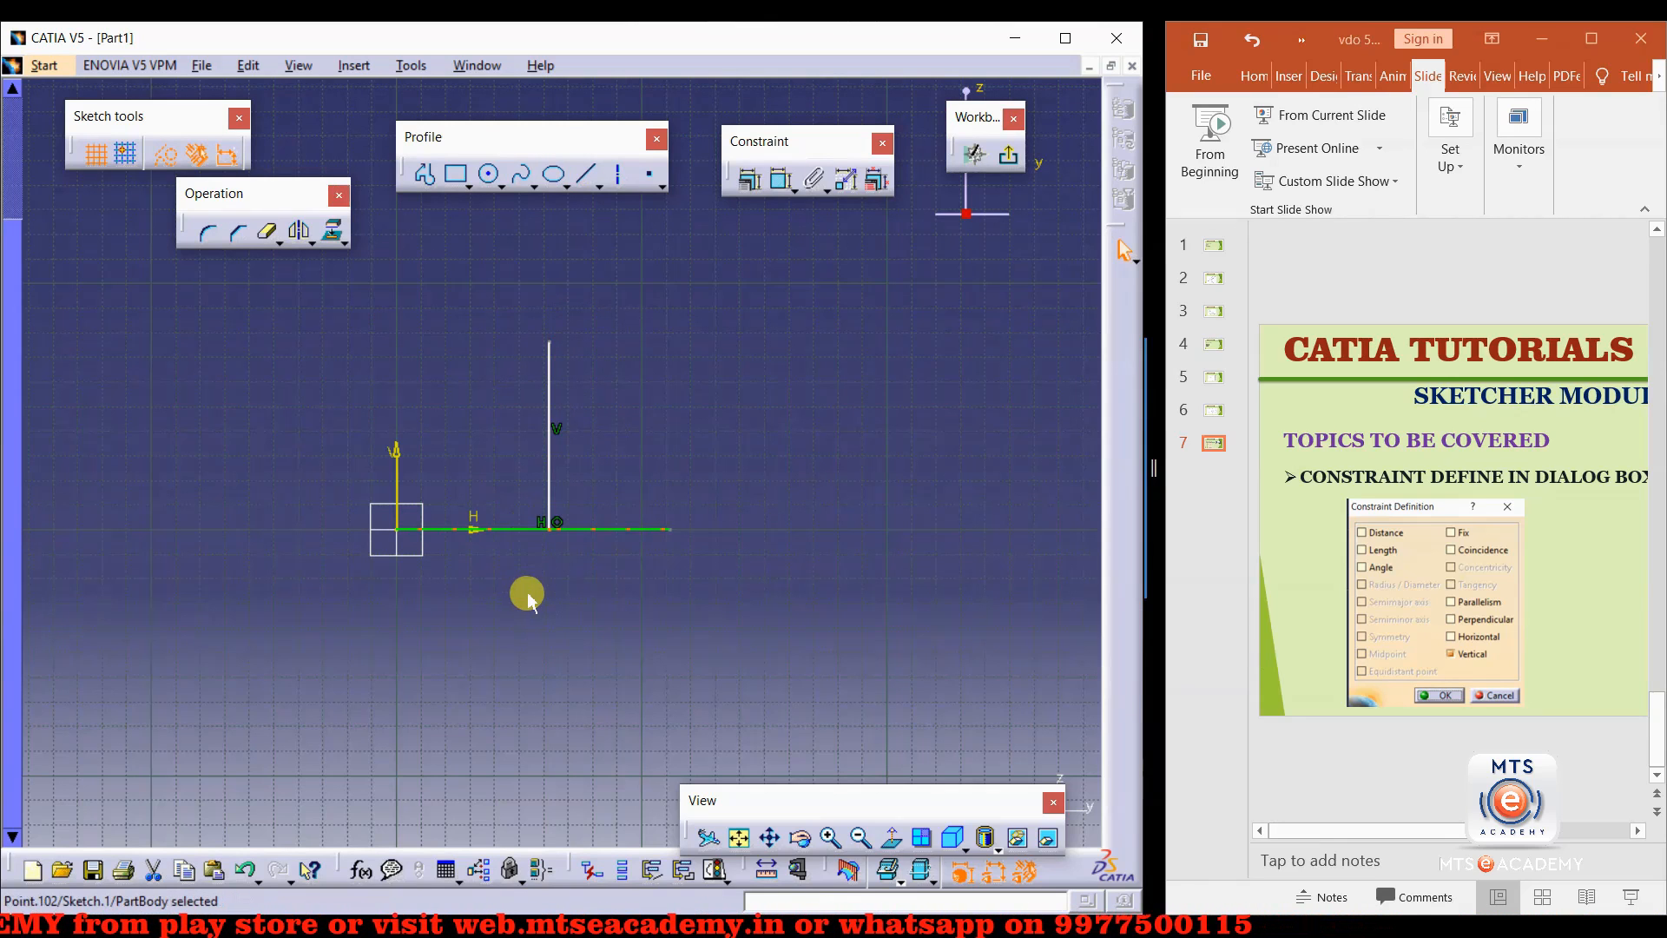
click(523, 605)
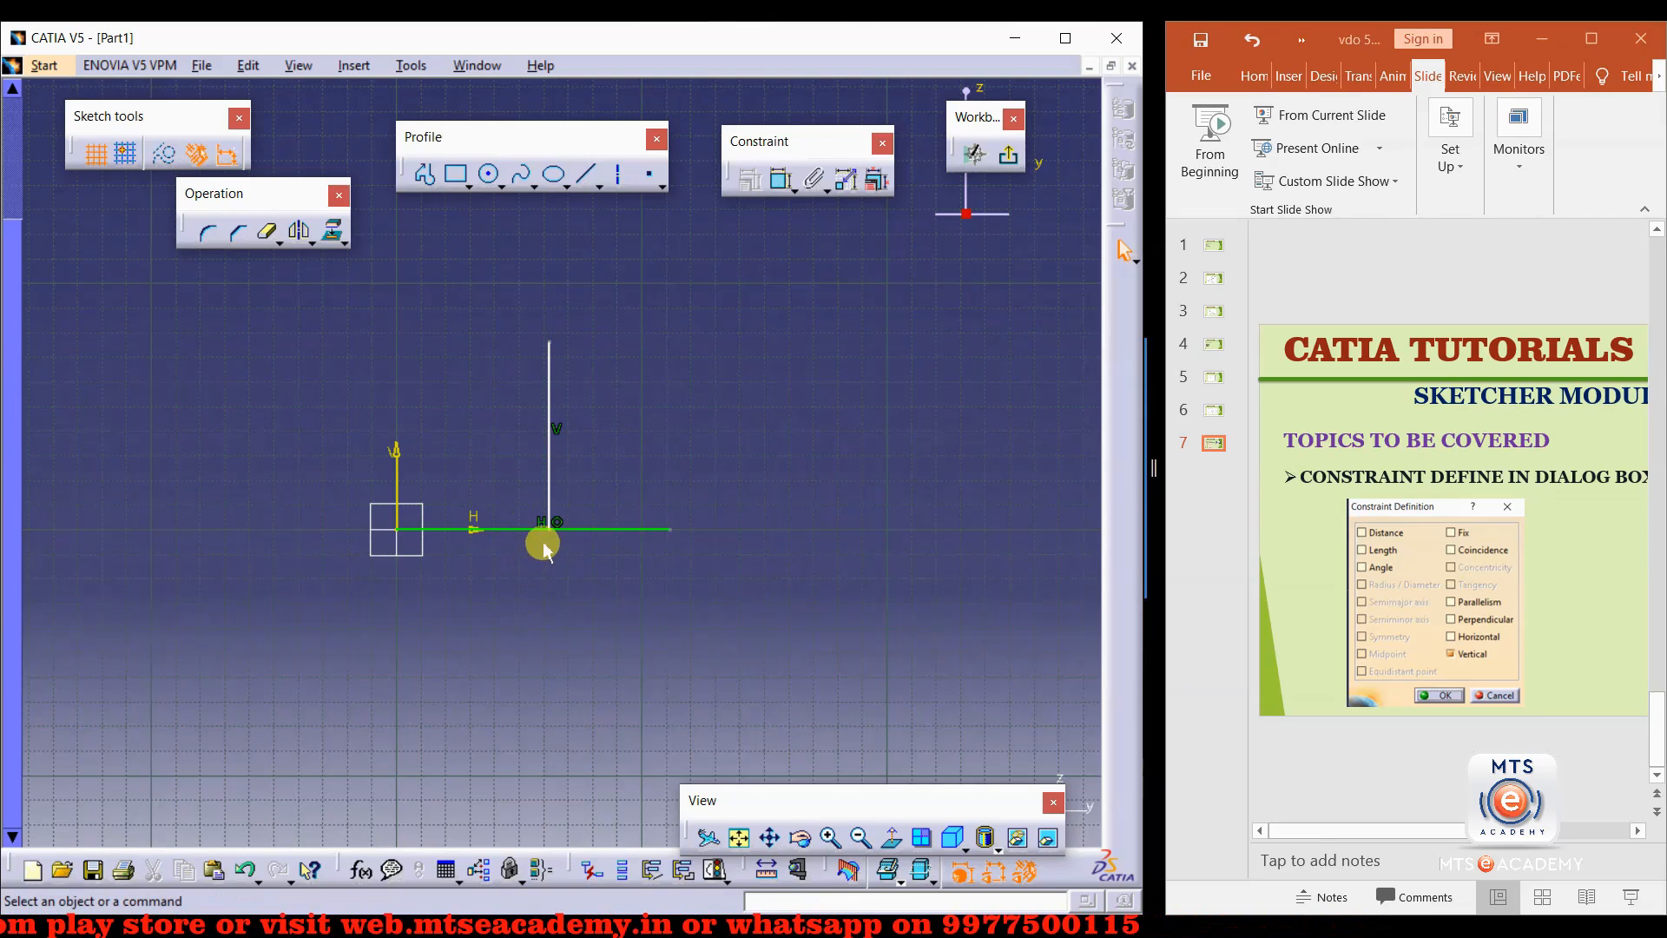
click(591, 541)
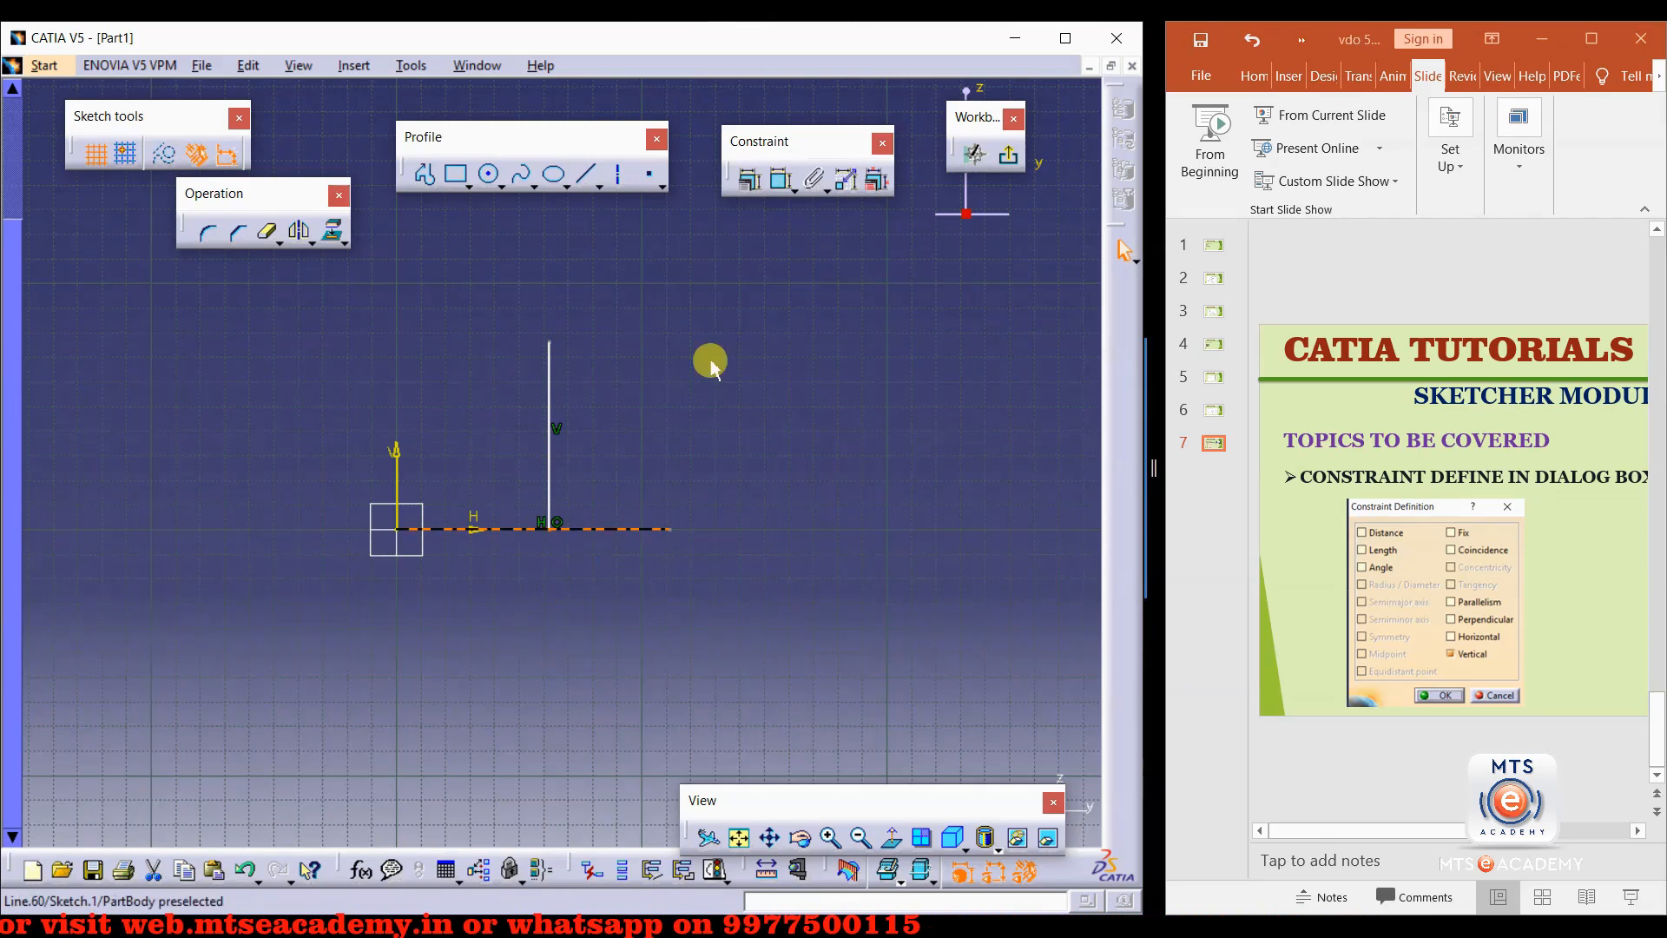
click(749, 179)
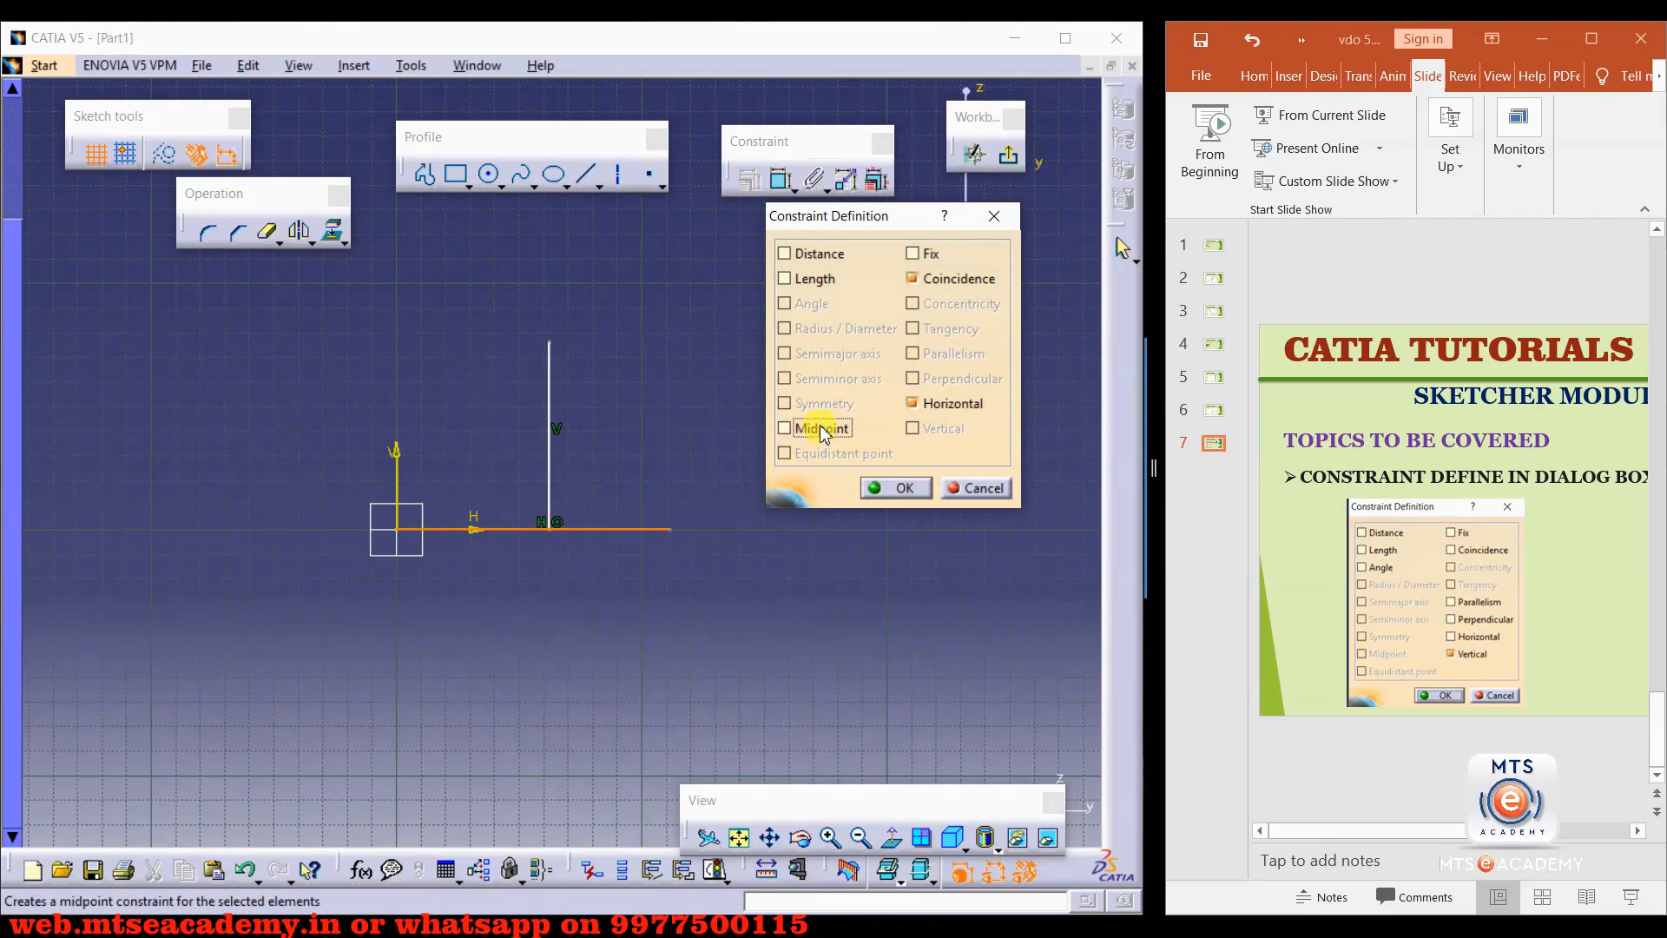
click(877, 489)
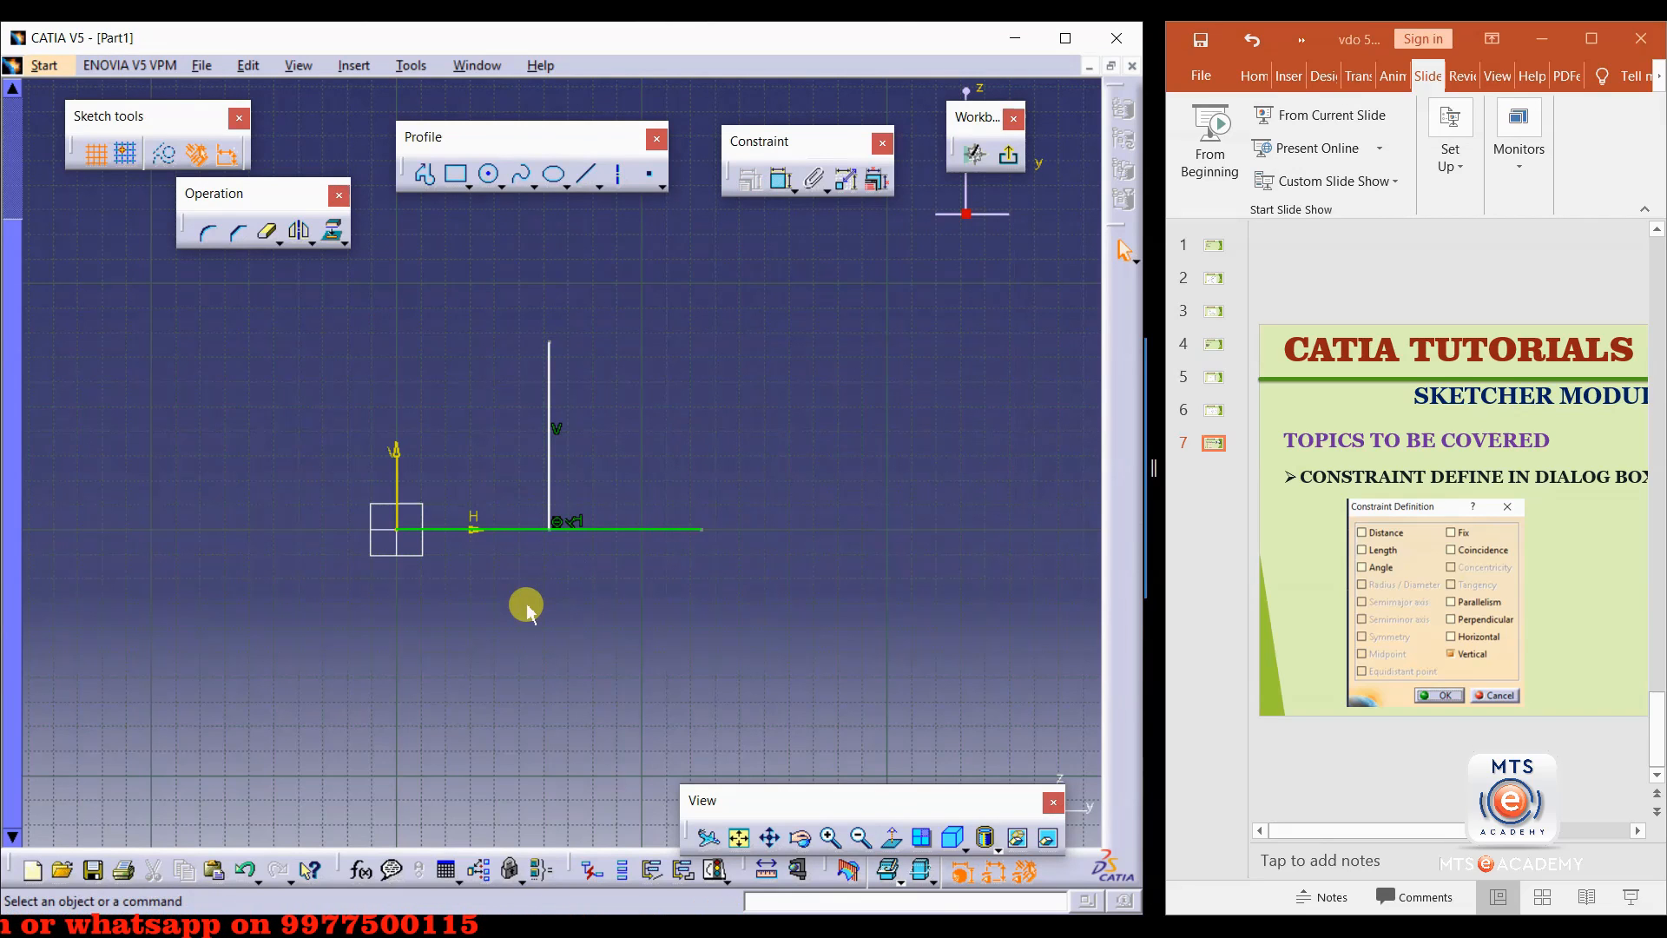
key(ctrl+z)
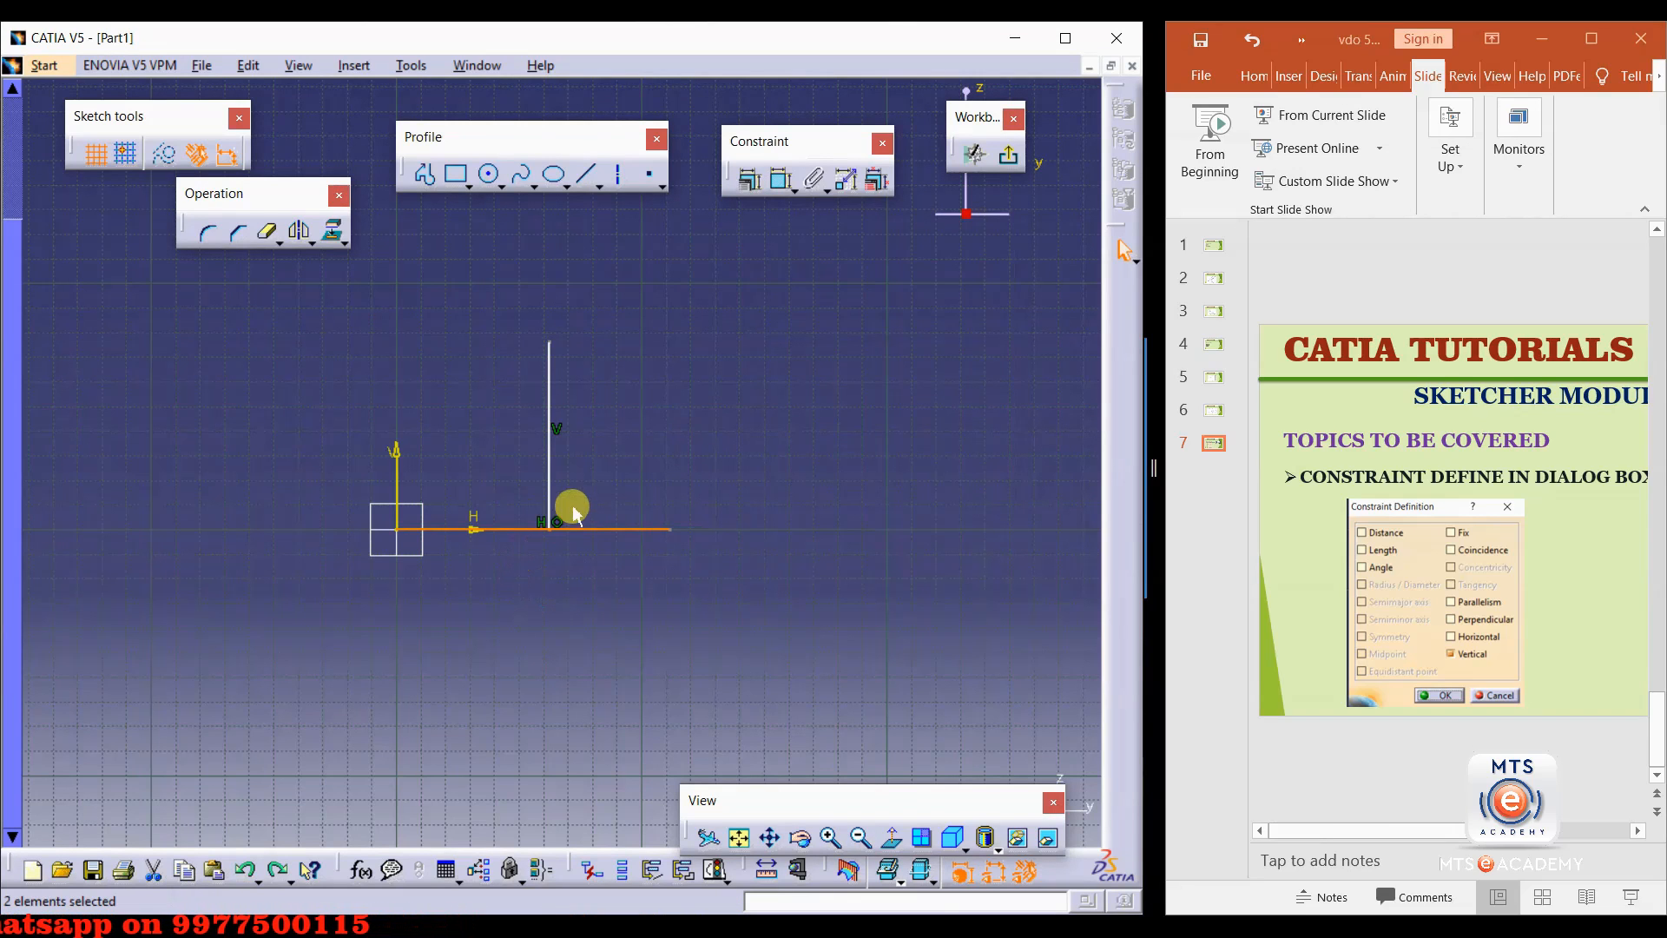
Stretch the horizontal line by its free end and constrain its length to 120 mm.
click(596, 547)
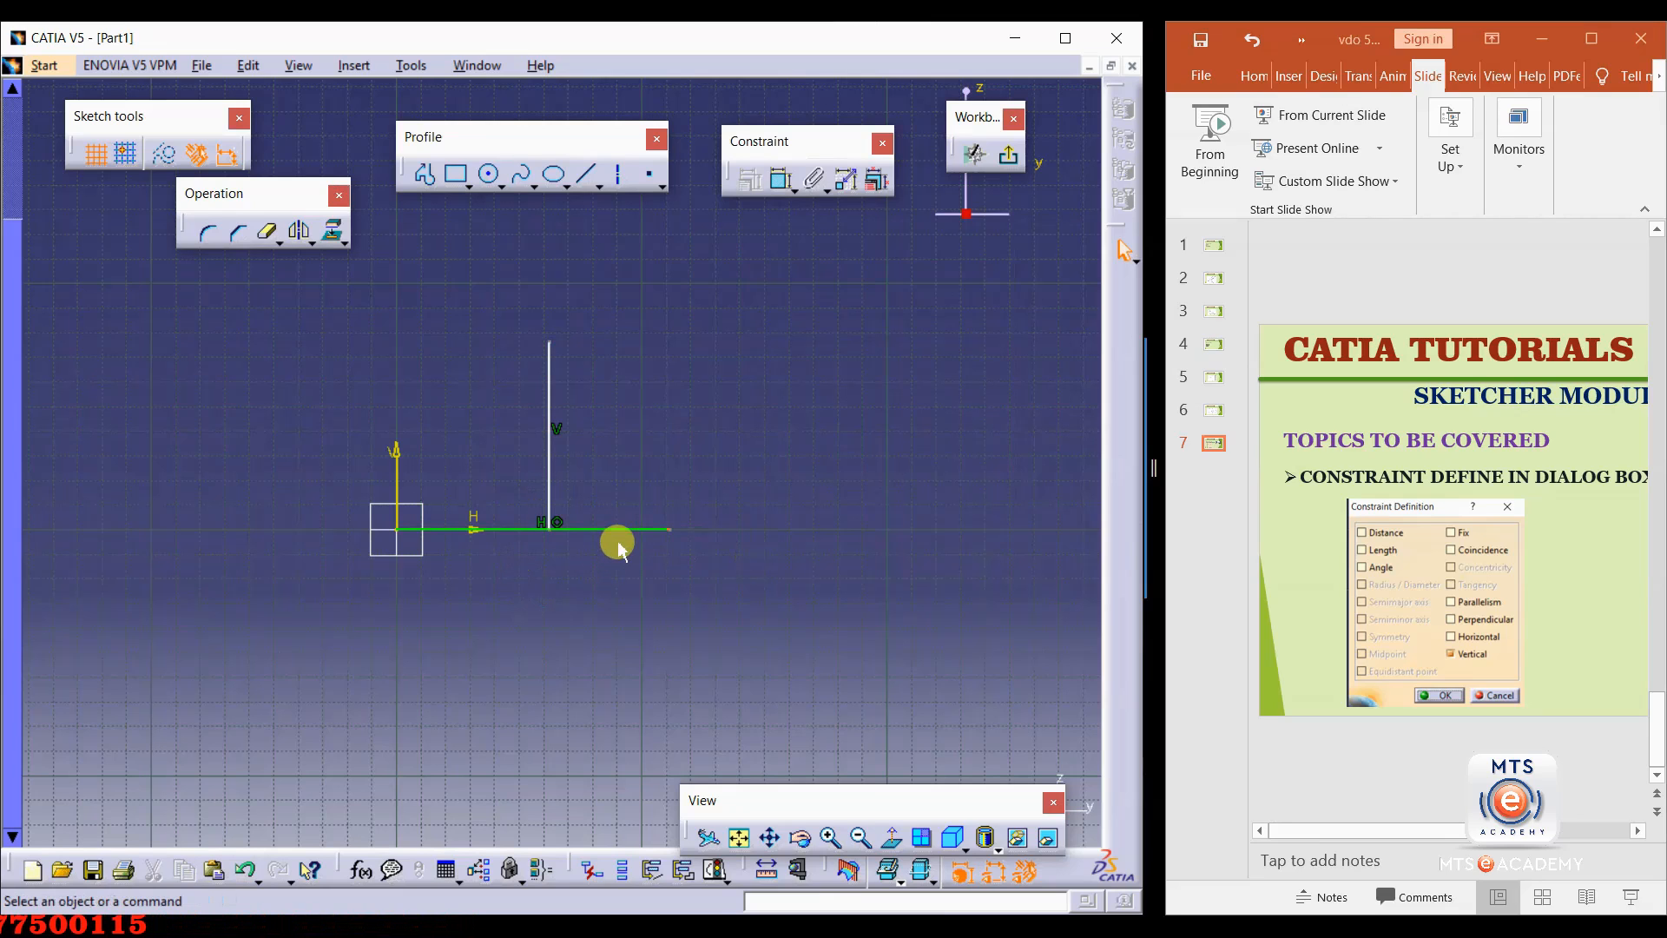
mouse_move(637, 528)
mouse_down()
mouse_move(810, 544)
mouse_move(654, 545)
mouse_move(664, 527)
mouse_up()
click(781, 180)
click(521, 575)
double_click(525, 561)
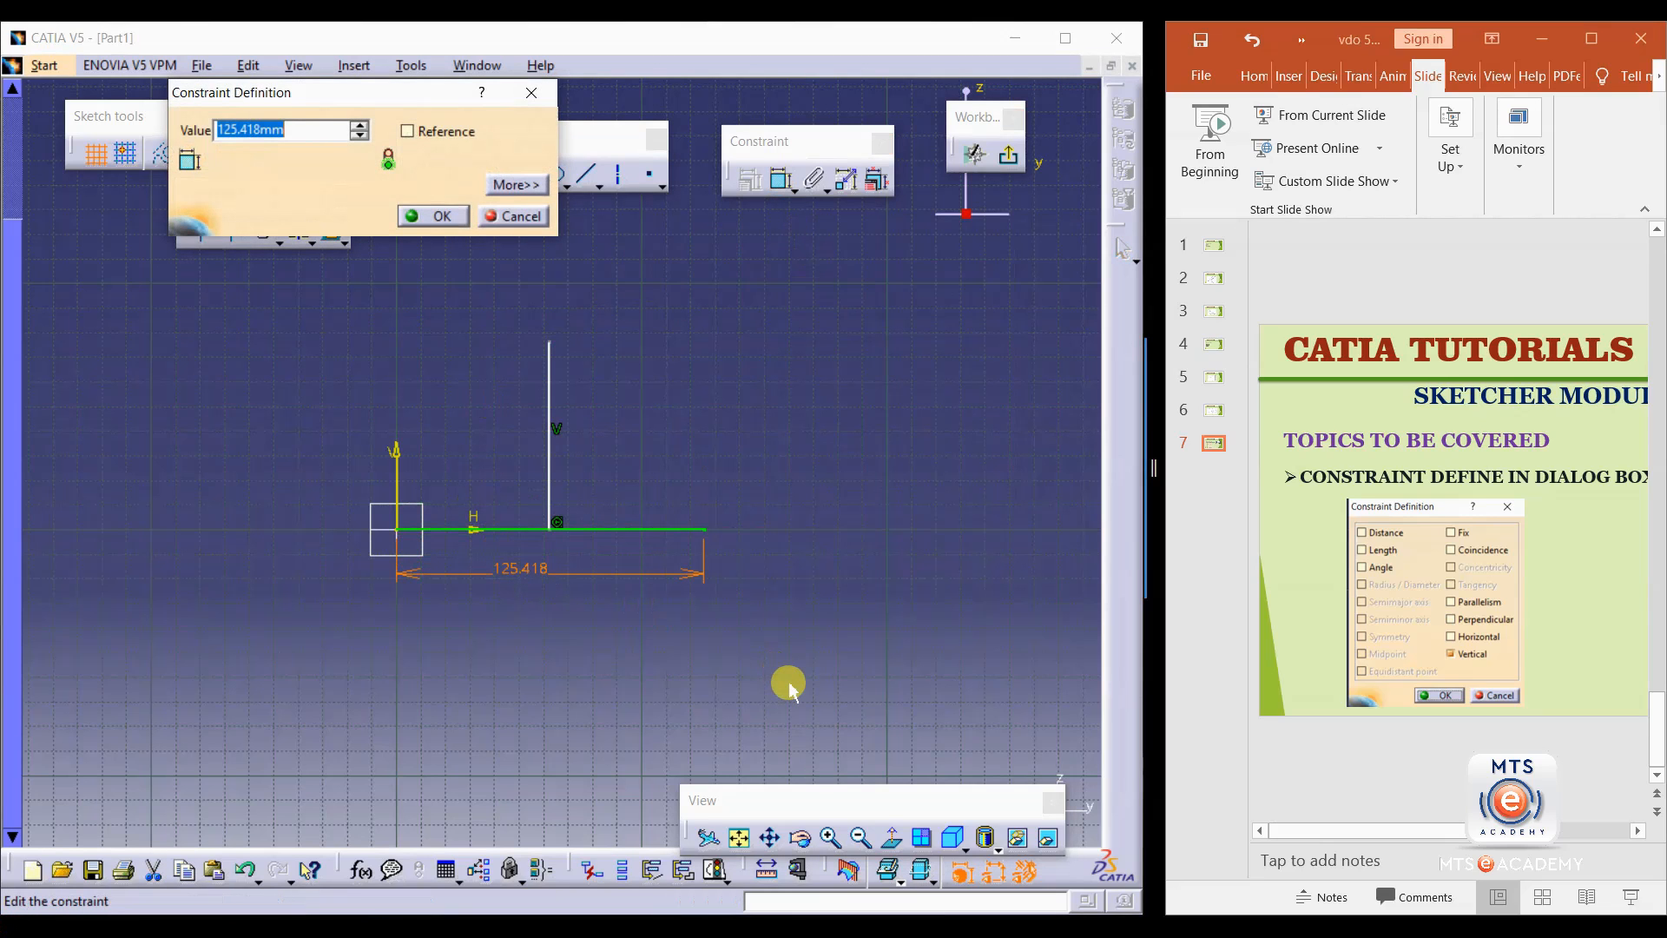
text(120)
key(Return)
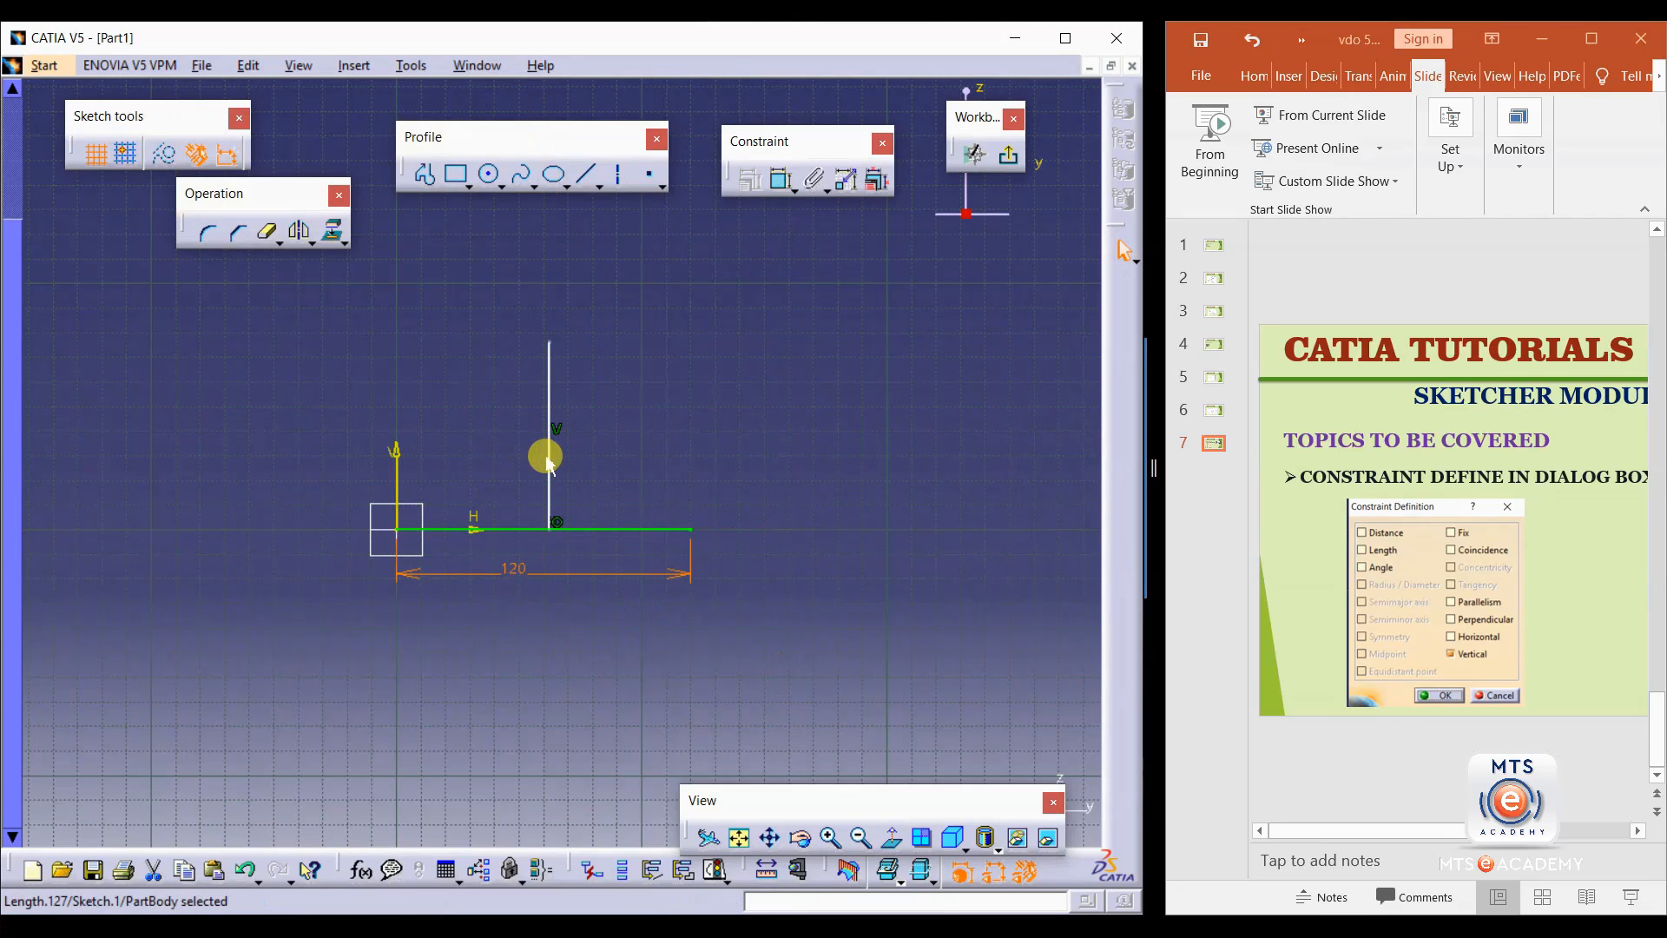
Shift the vertical line off-centre and apply a Midpoint constraint between its lower endpoint and the horizontal line.
drag(549, 462, 612, 530)
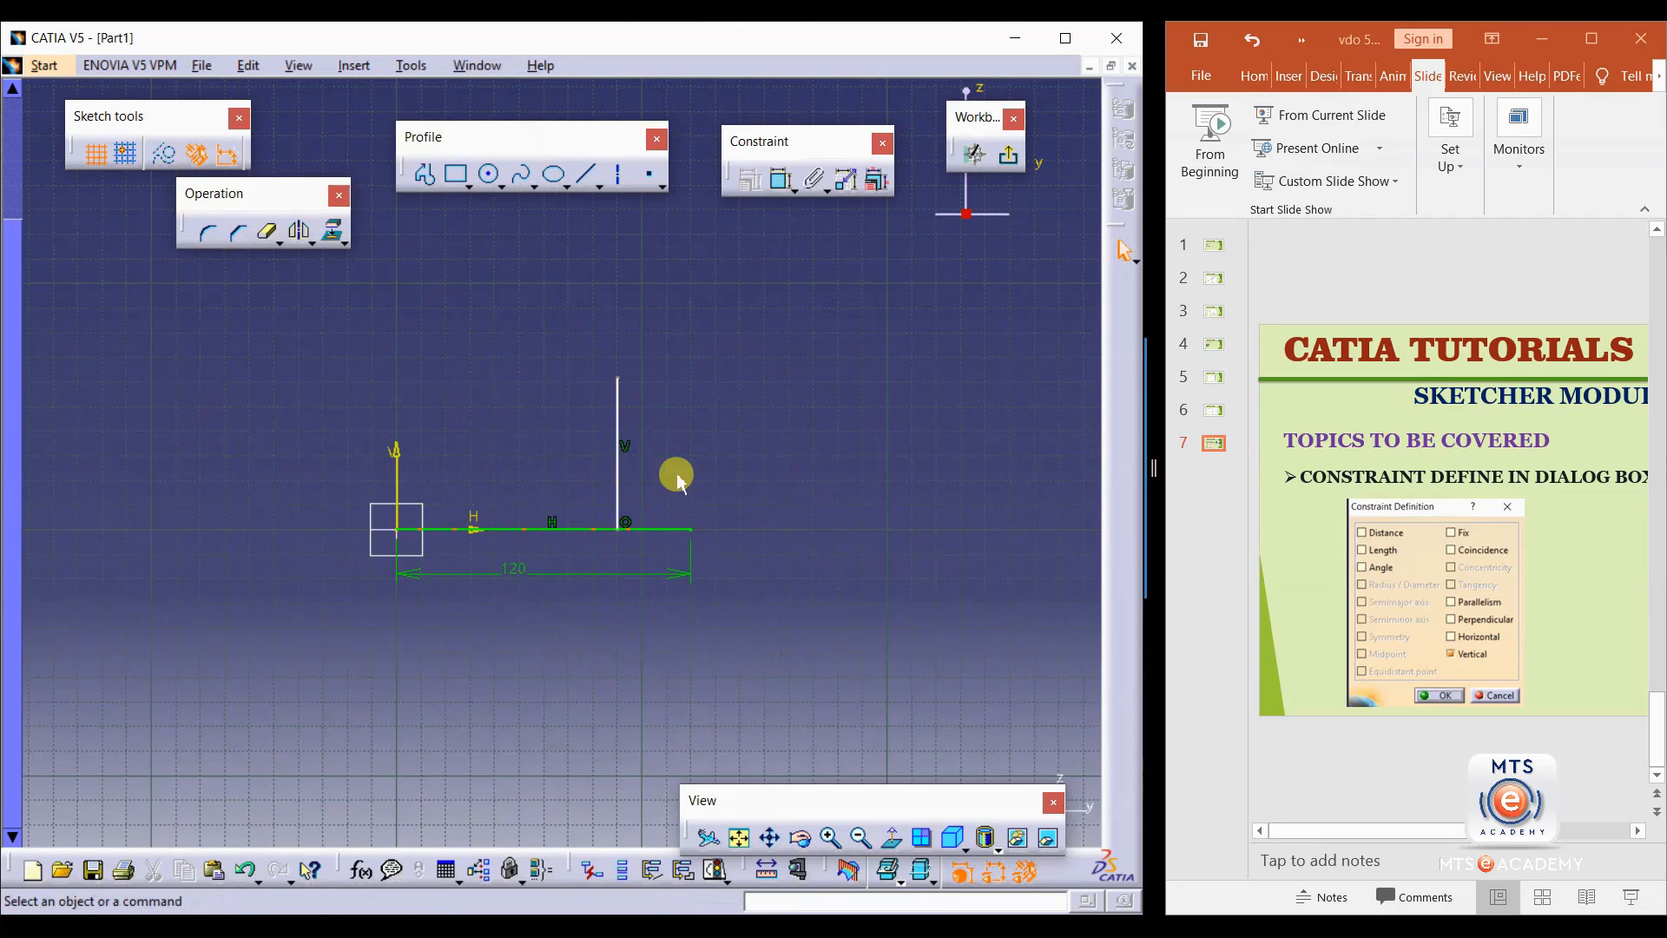
click(585, 527)
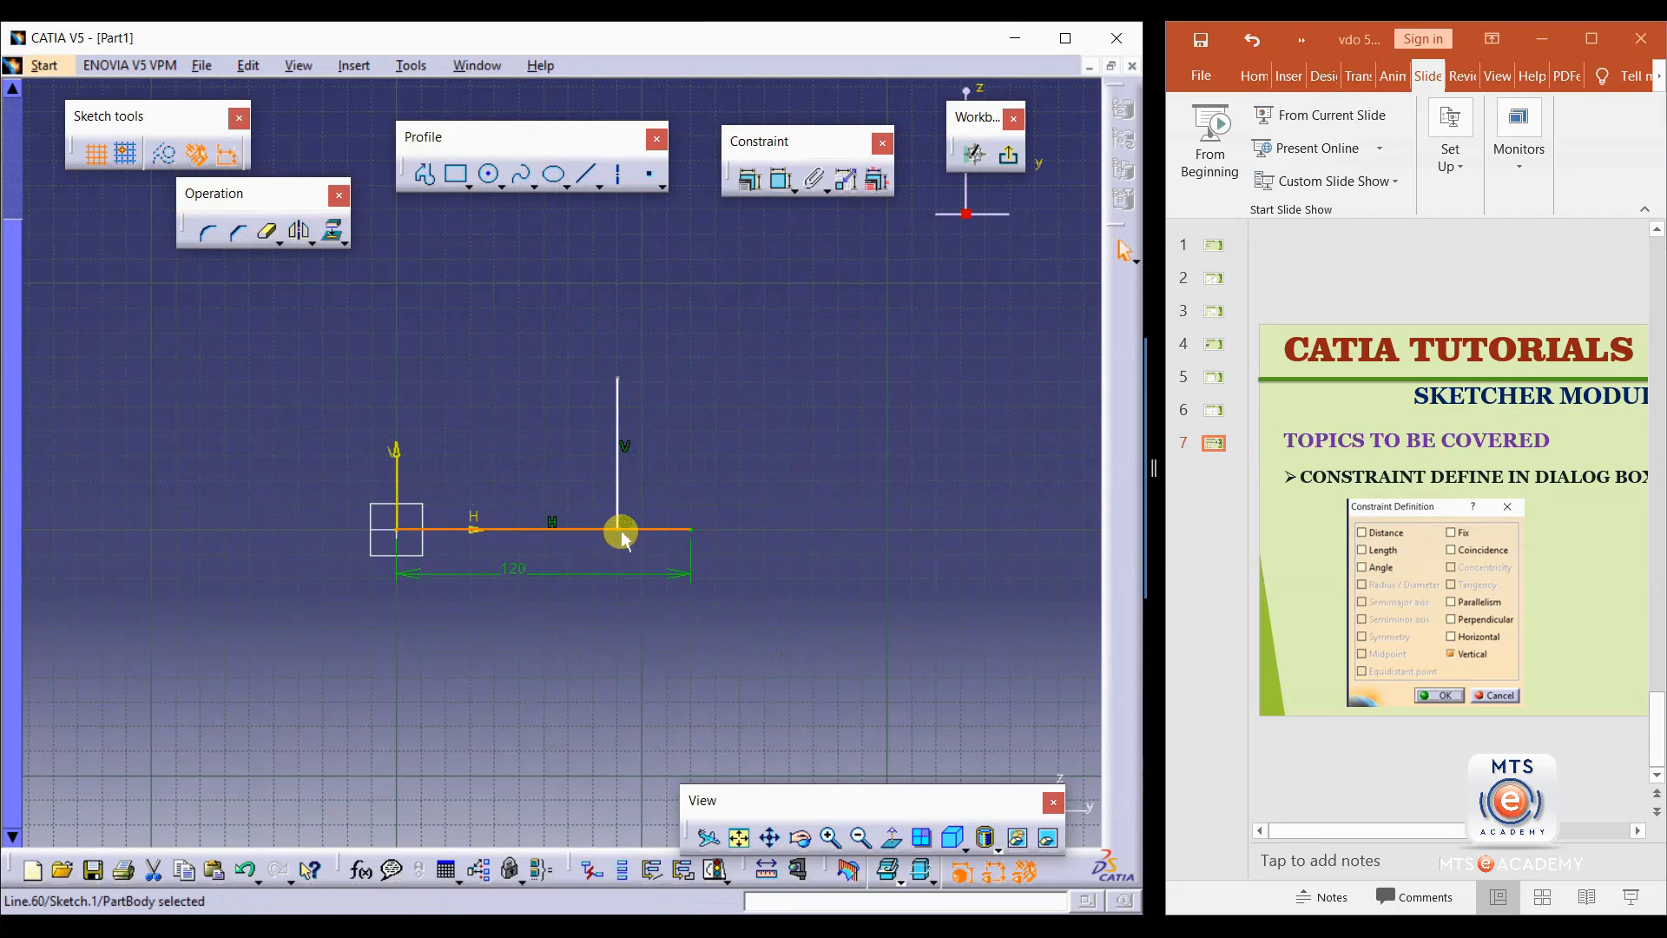
ctrl+click(618, 527)
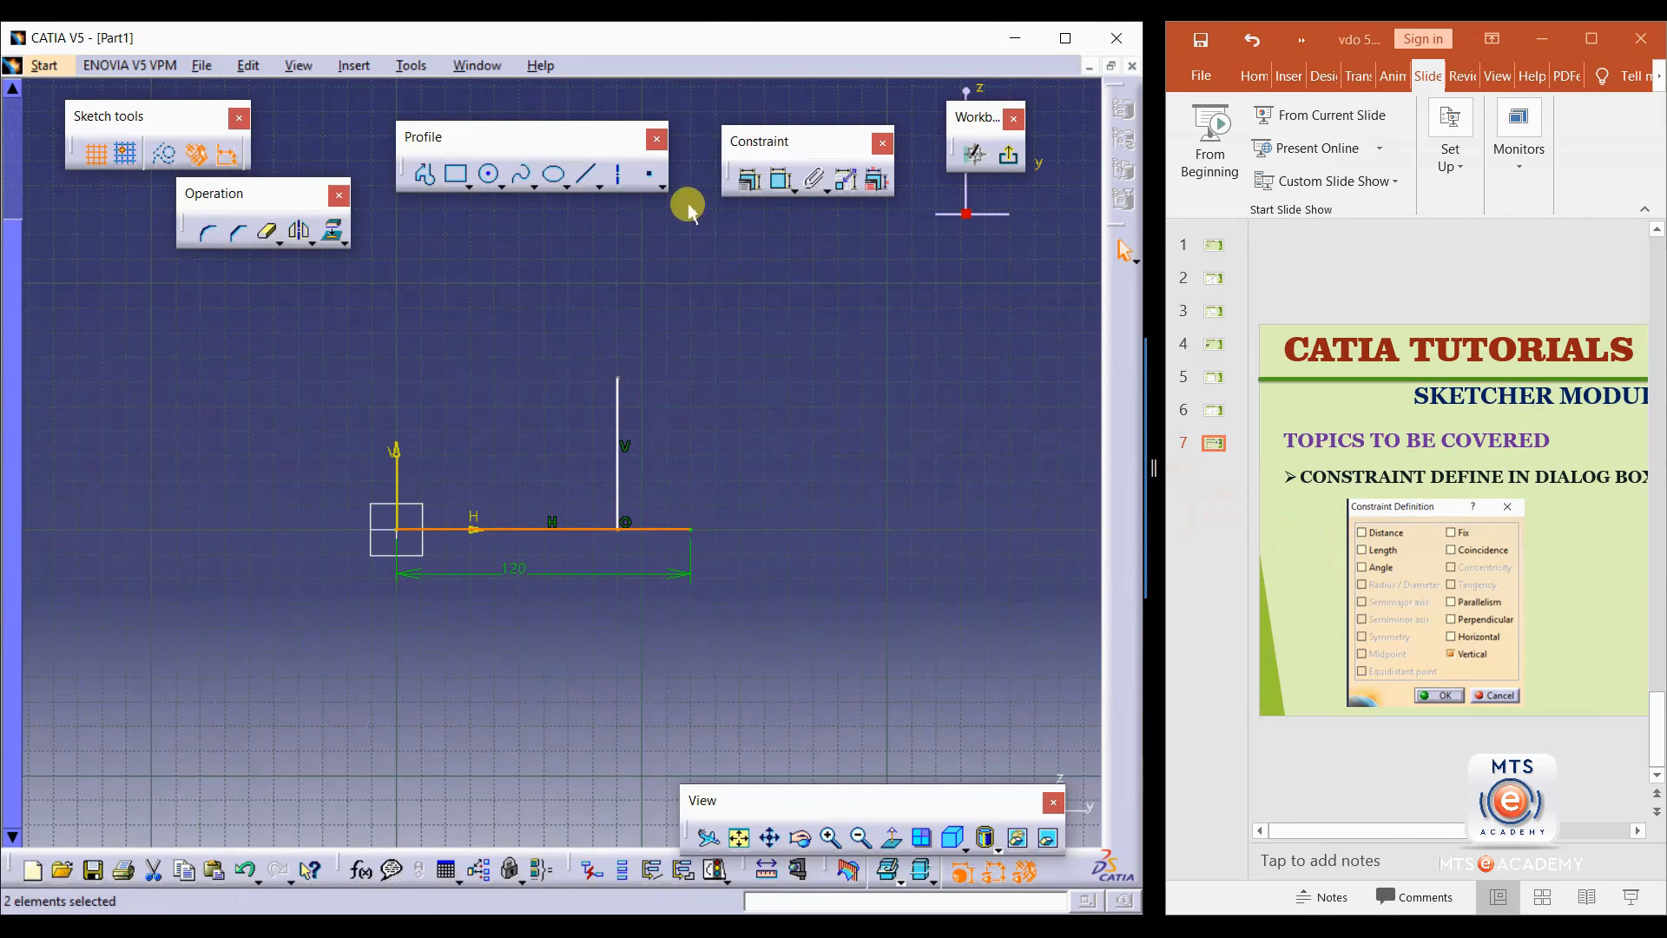
click(750, 180)
click(825, 430)
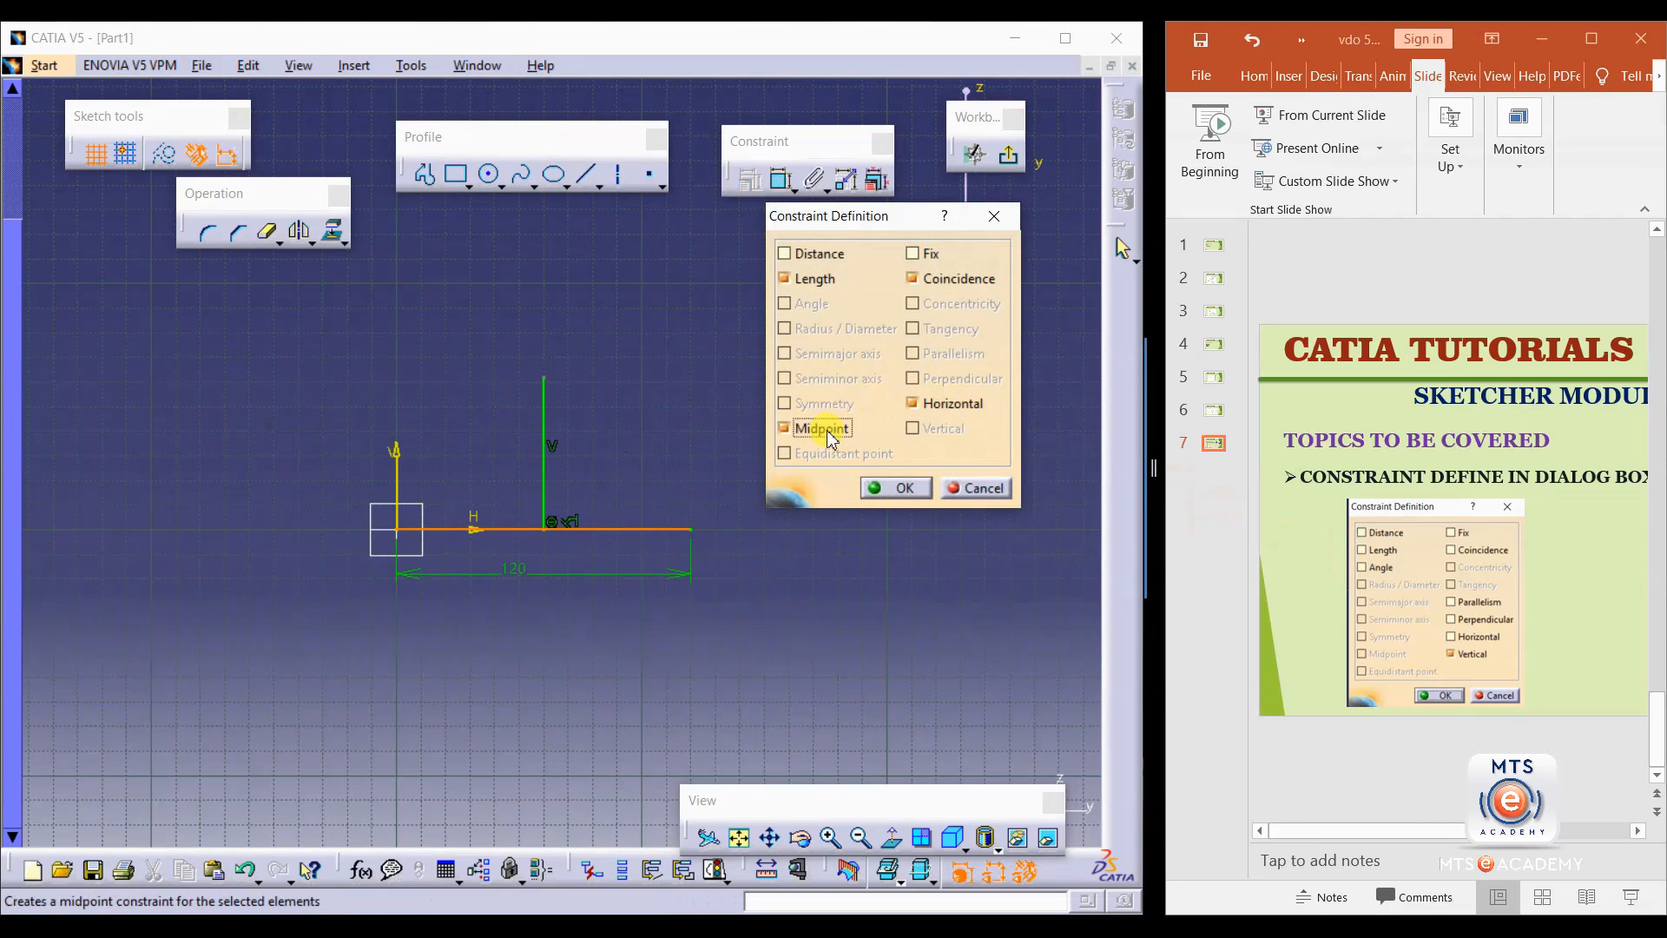
click(899, 488)
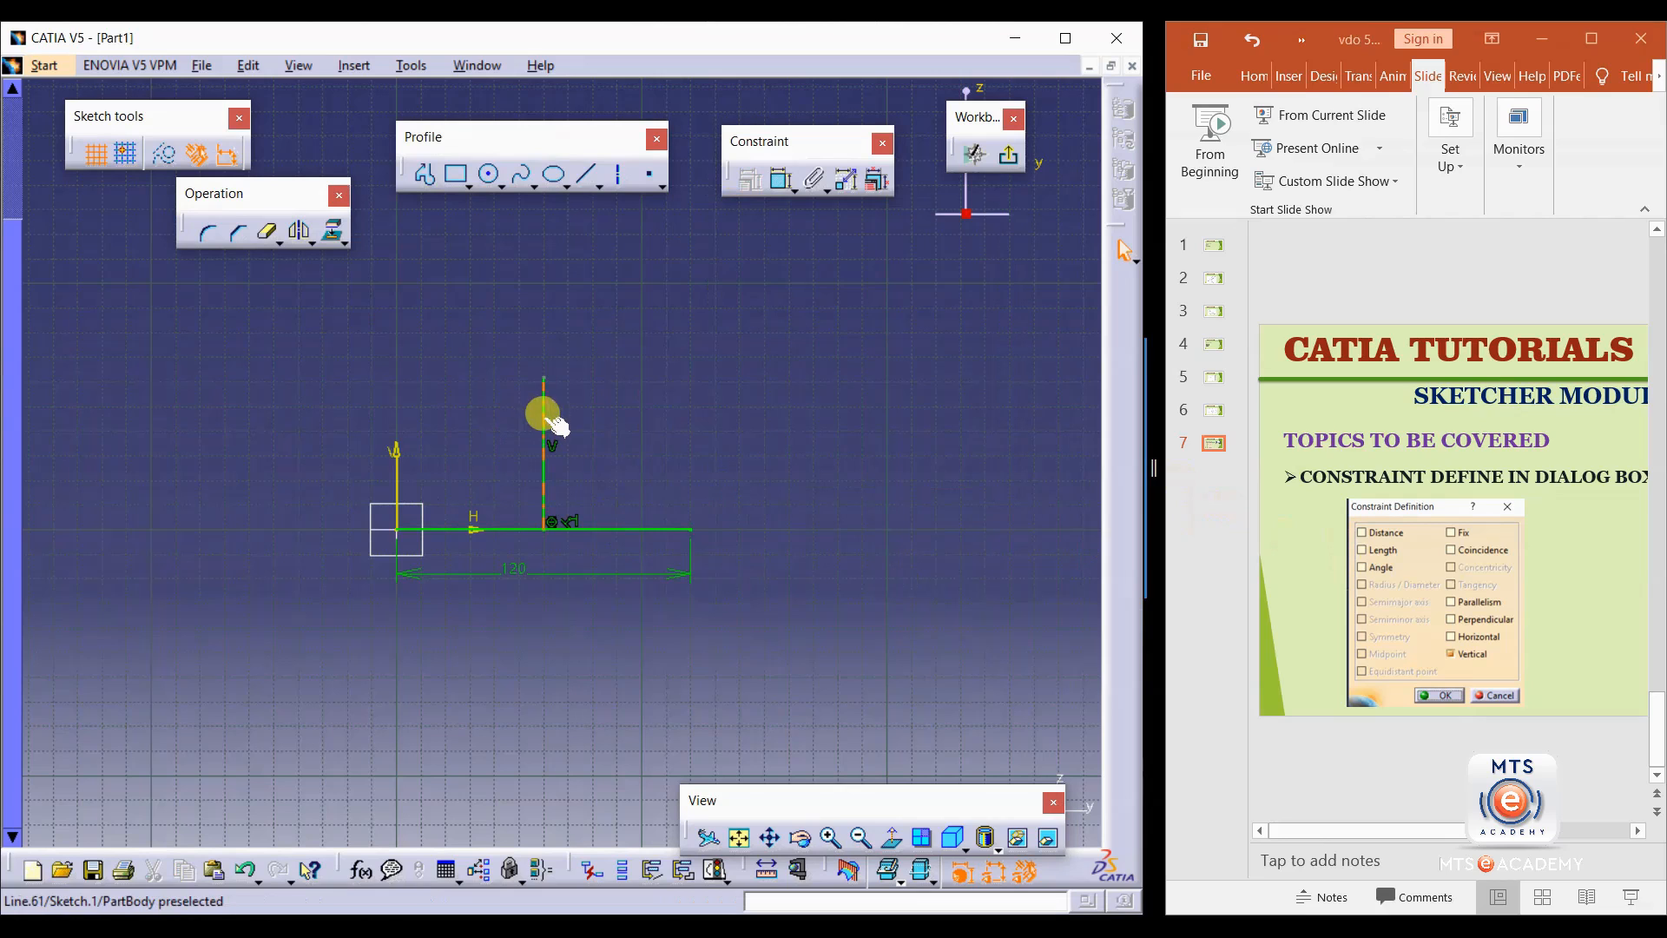
Delete both lines with their constraints and sketch a rectangle from the origin, about 109 mm wide and 80 mm high.
mouse_move(750, 327)
mouse_down()
mouse_move(289, 599)
mouse_move(305, 597)
mouse_up()
key(Delete)
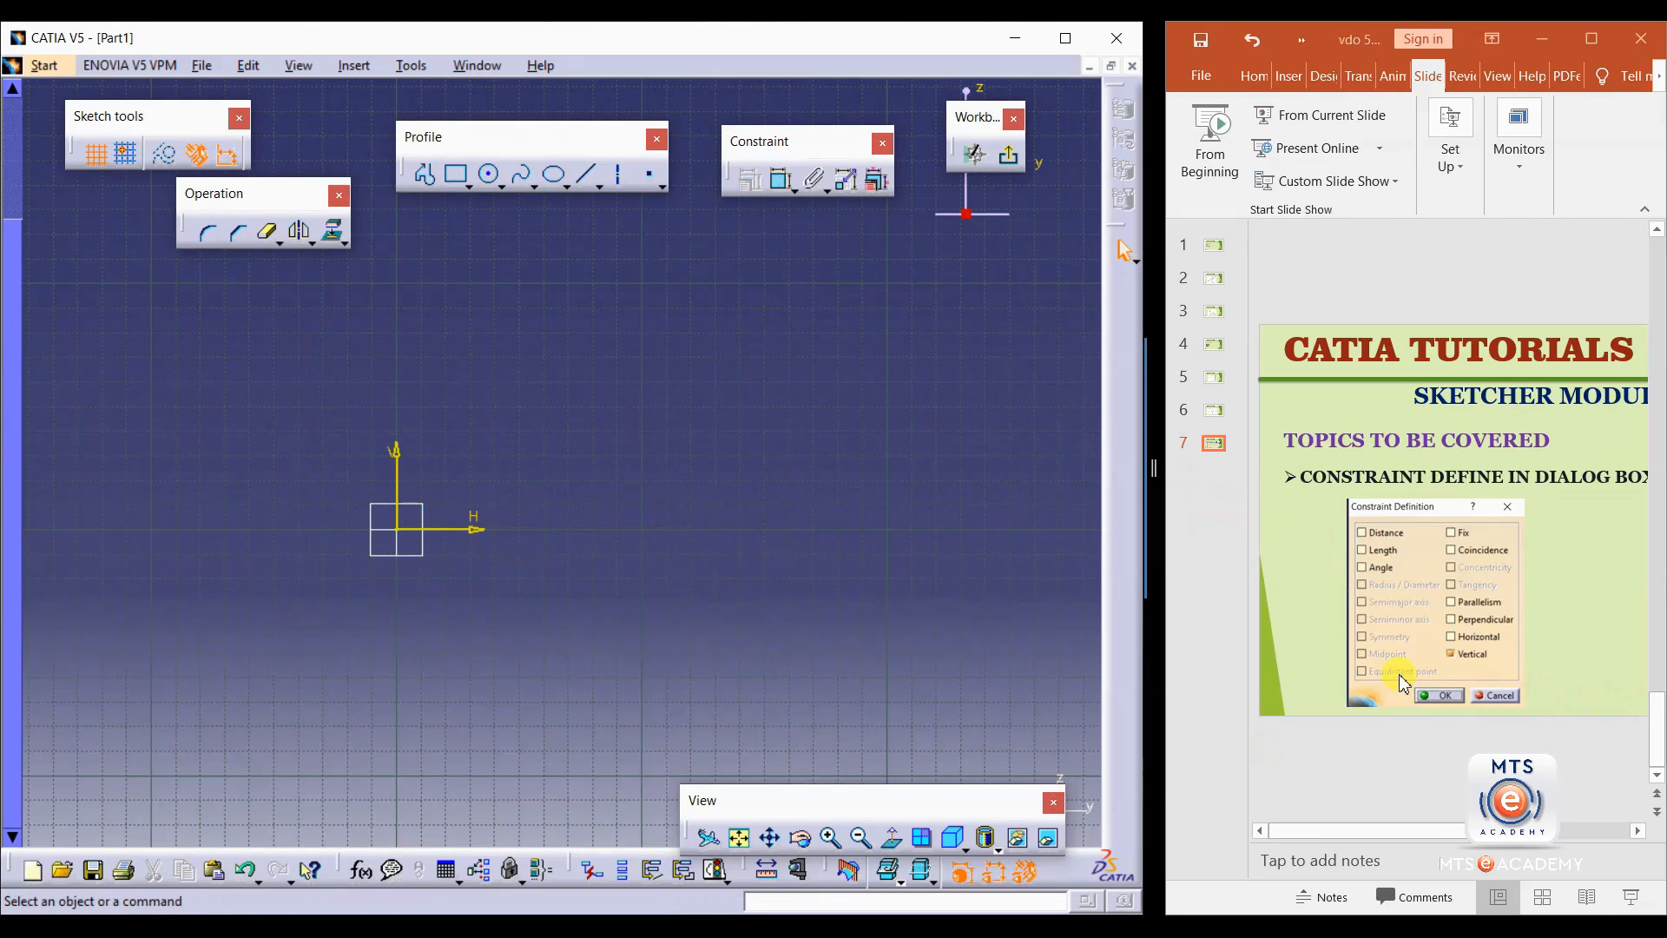
click(454, 174)
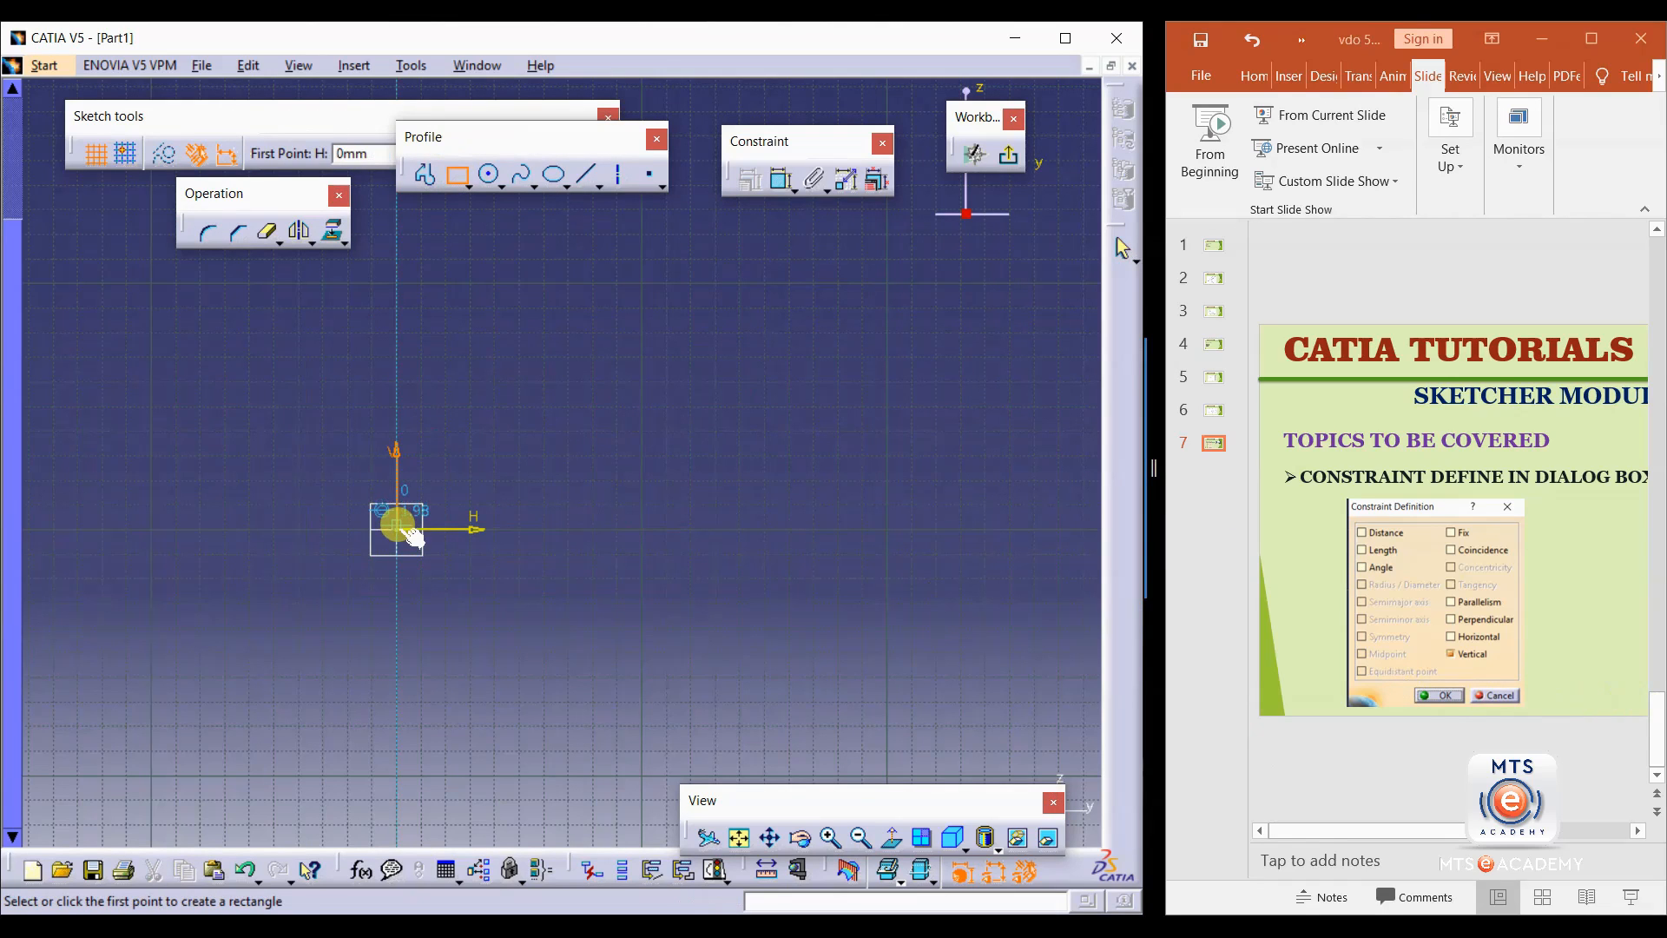
click(397, 528)
click(666, 334)
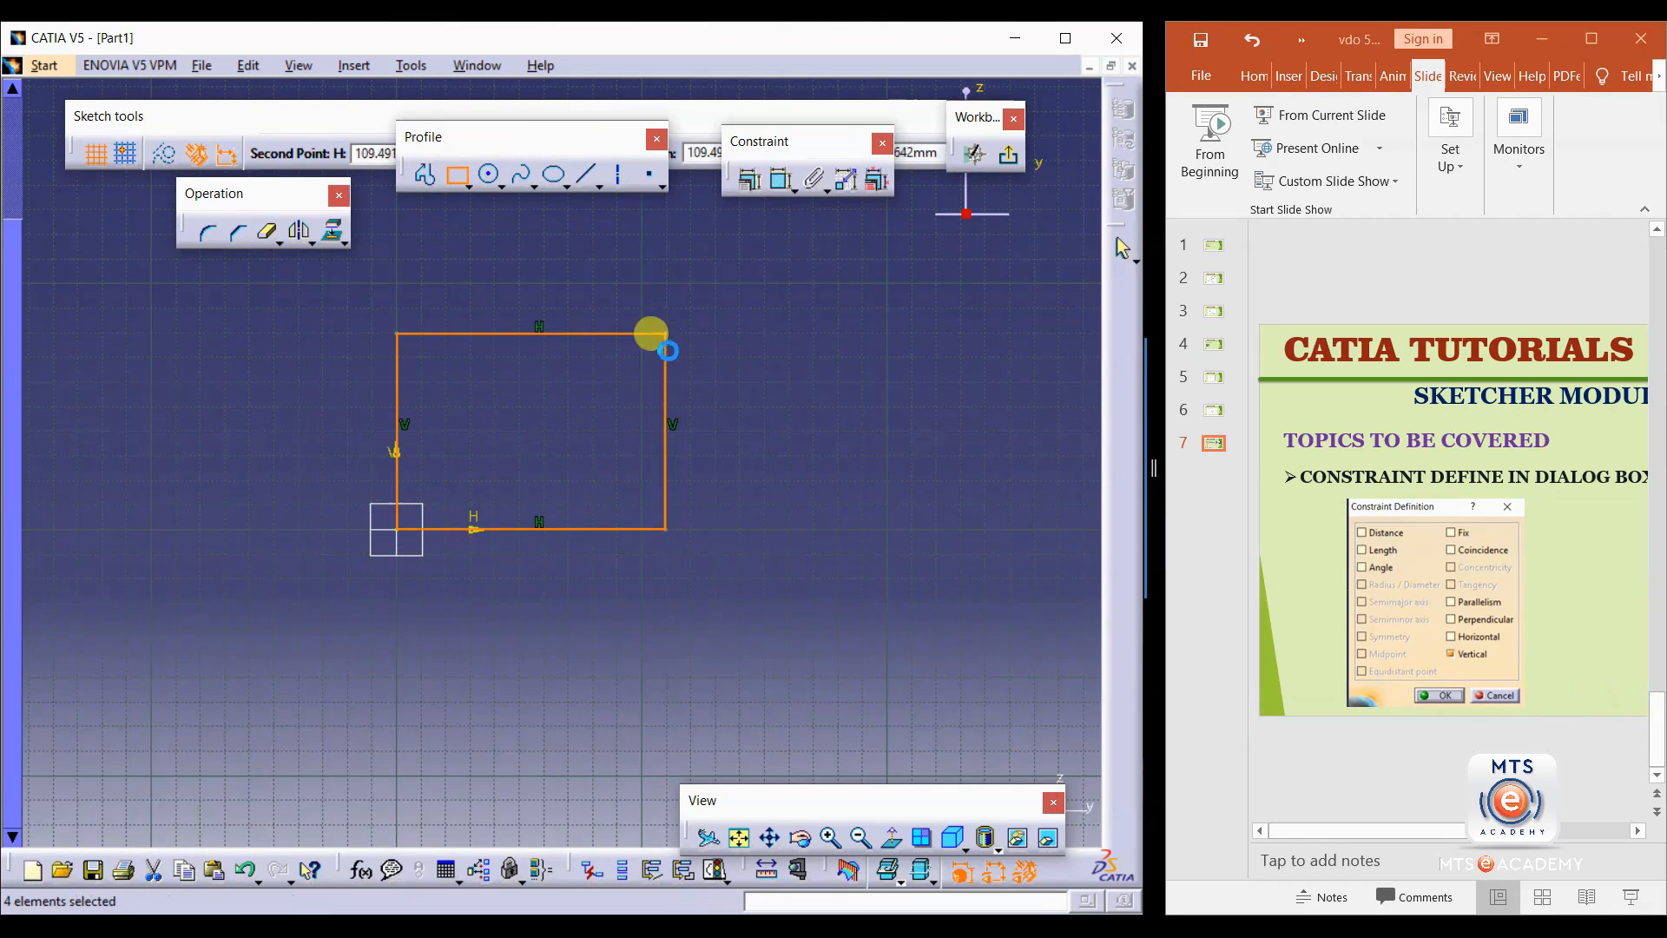
click(815, 382)
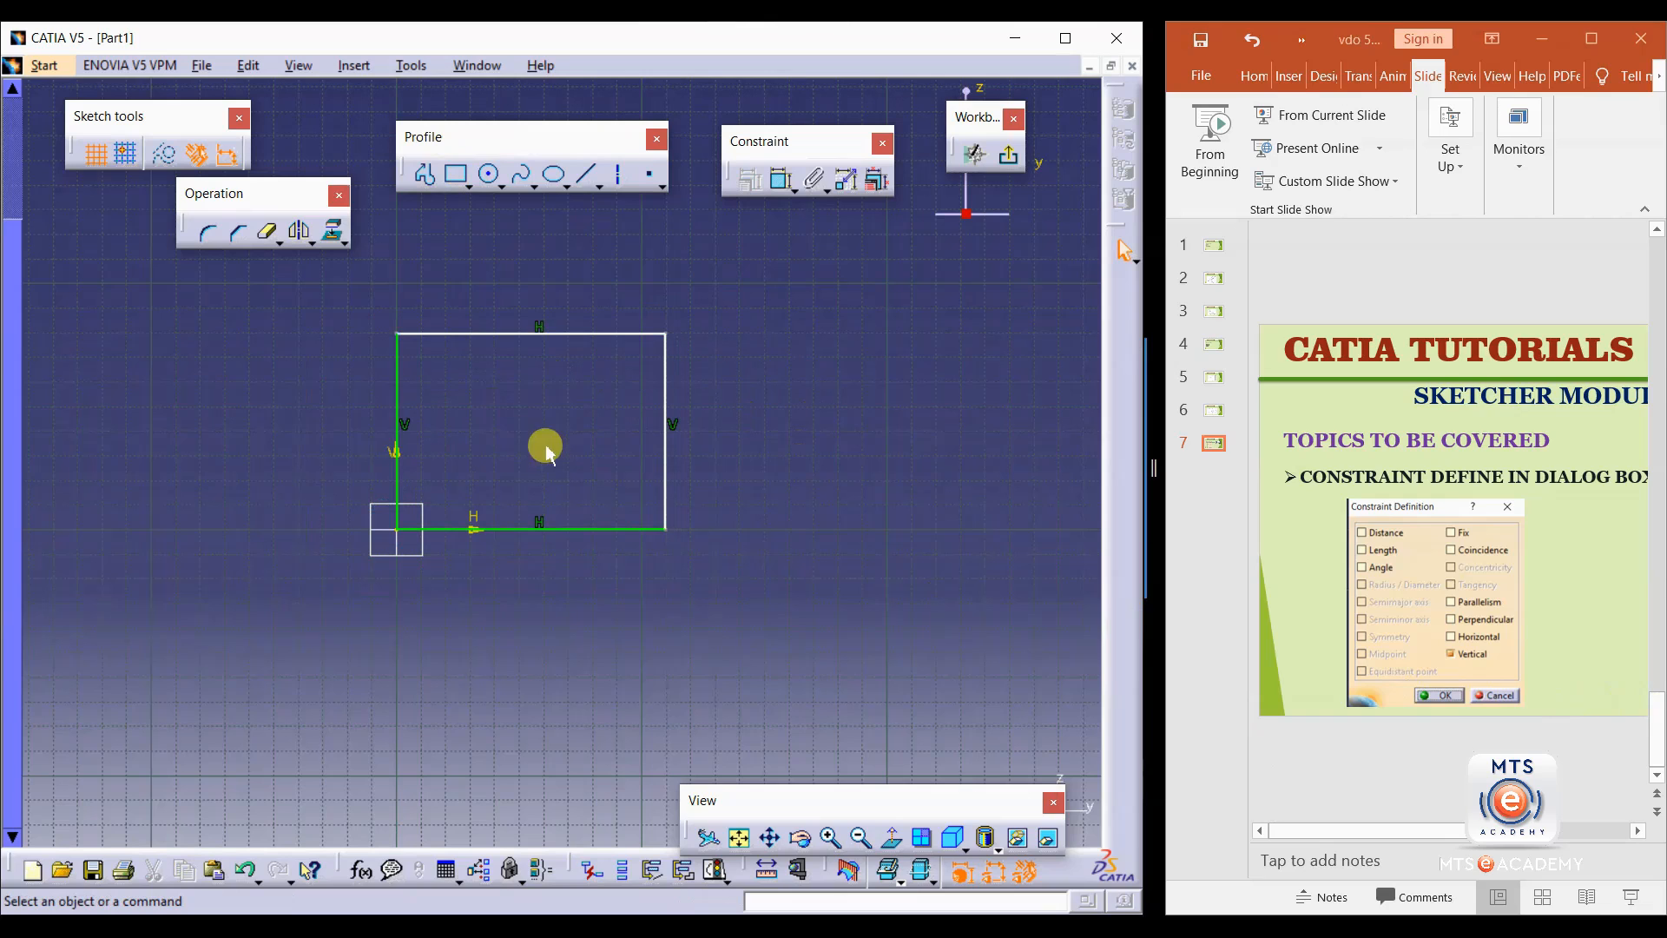
Sketch a circle of about 17 mm radius near the middle of the rectangle.
click(489, 174)
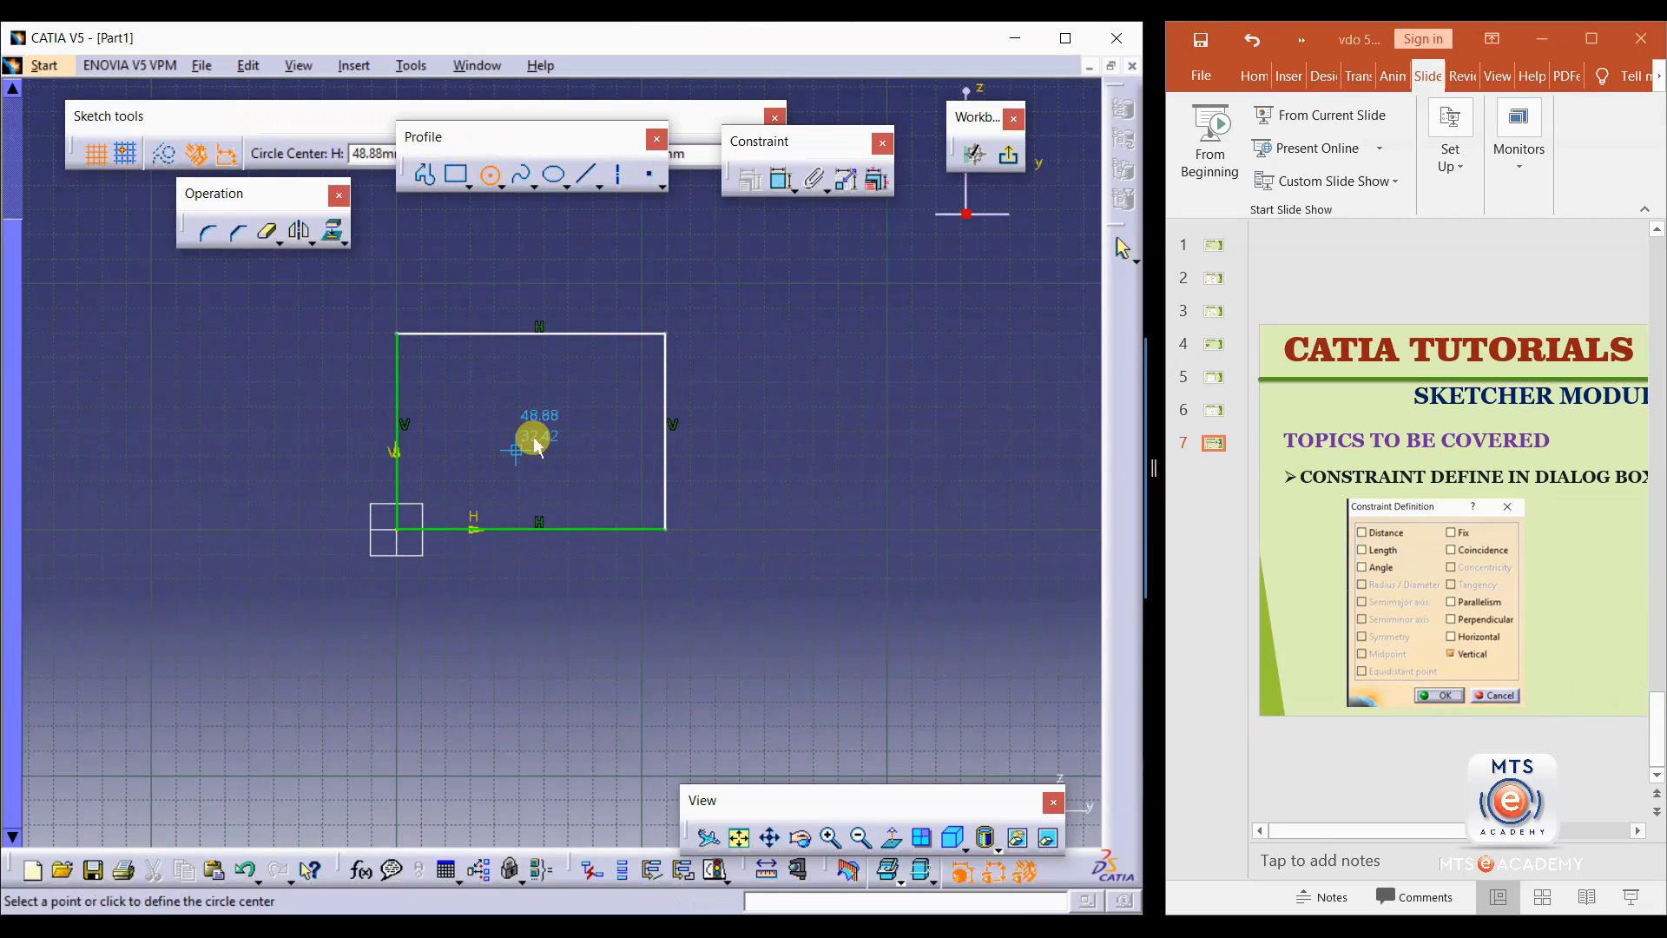
click(534, 434)
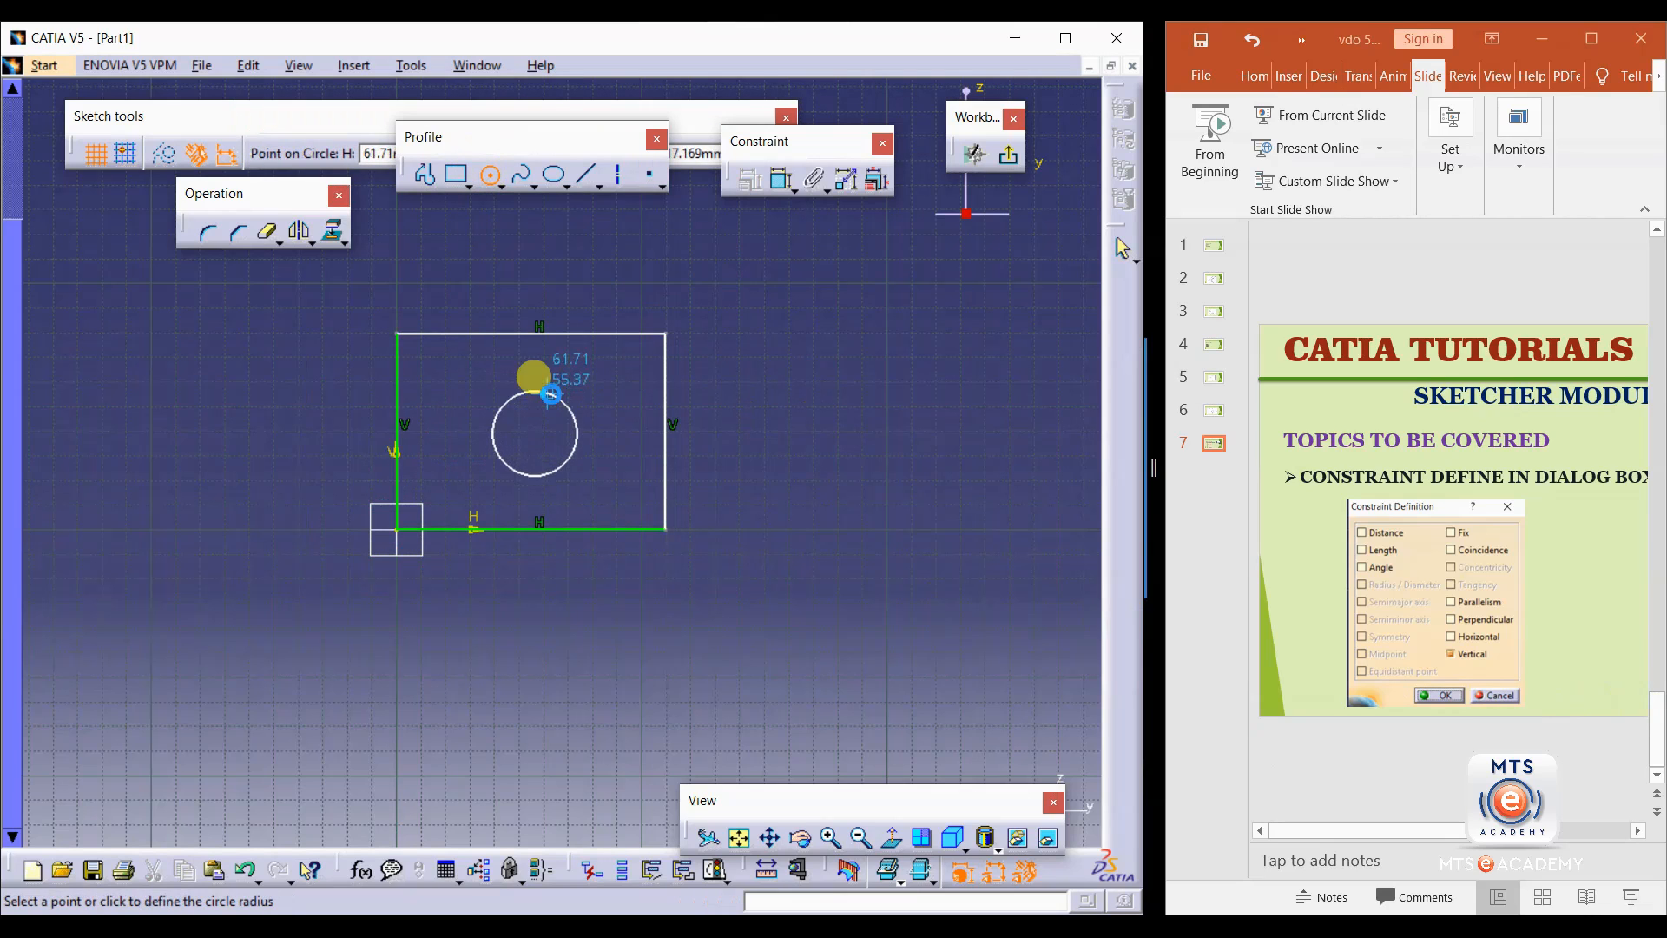
click(534, 390)
click(817, 382)
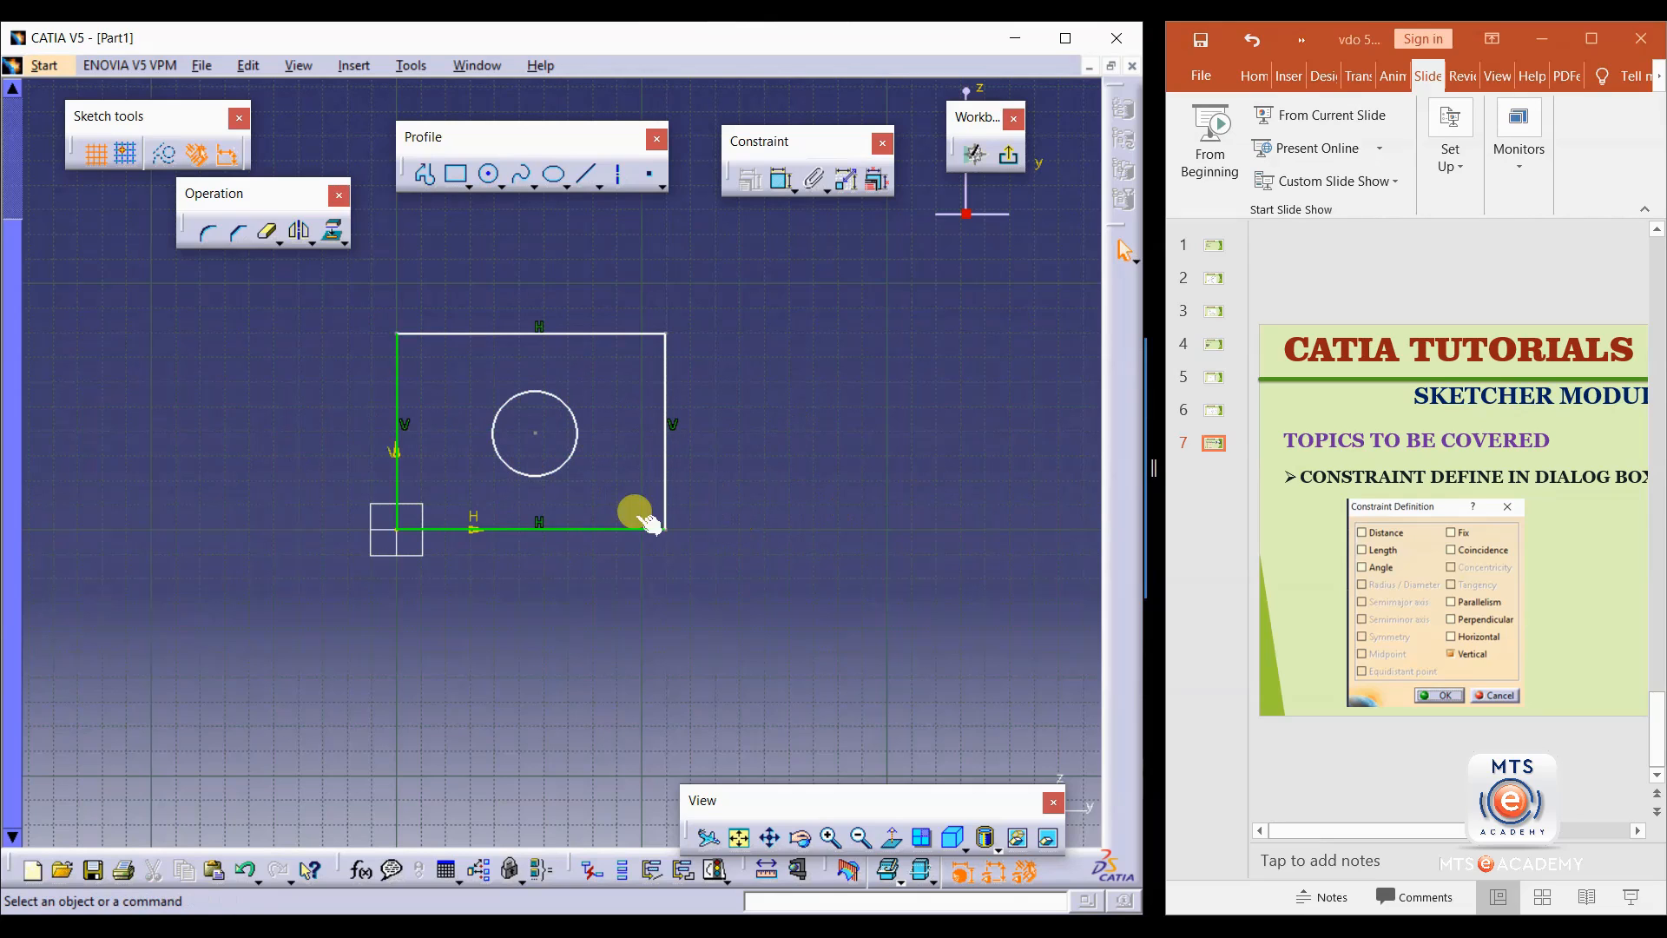
Apply an Equidistant point constraint between the rectangle's two vertical edges and the circle's centre, and pull on the circle to test it.
click(399, 427)
ctrl+click(663, 467)
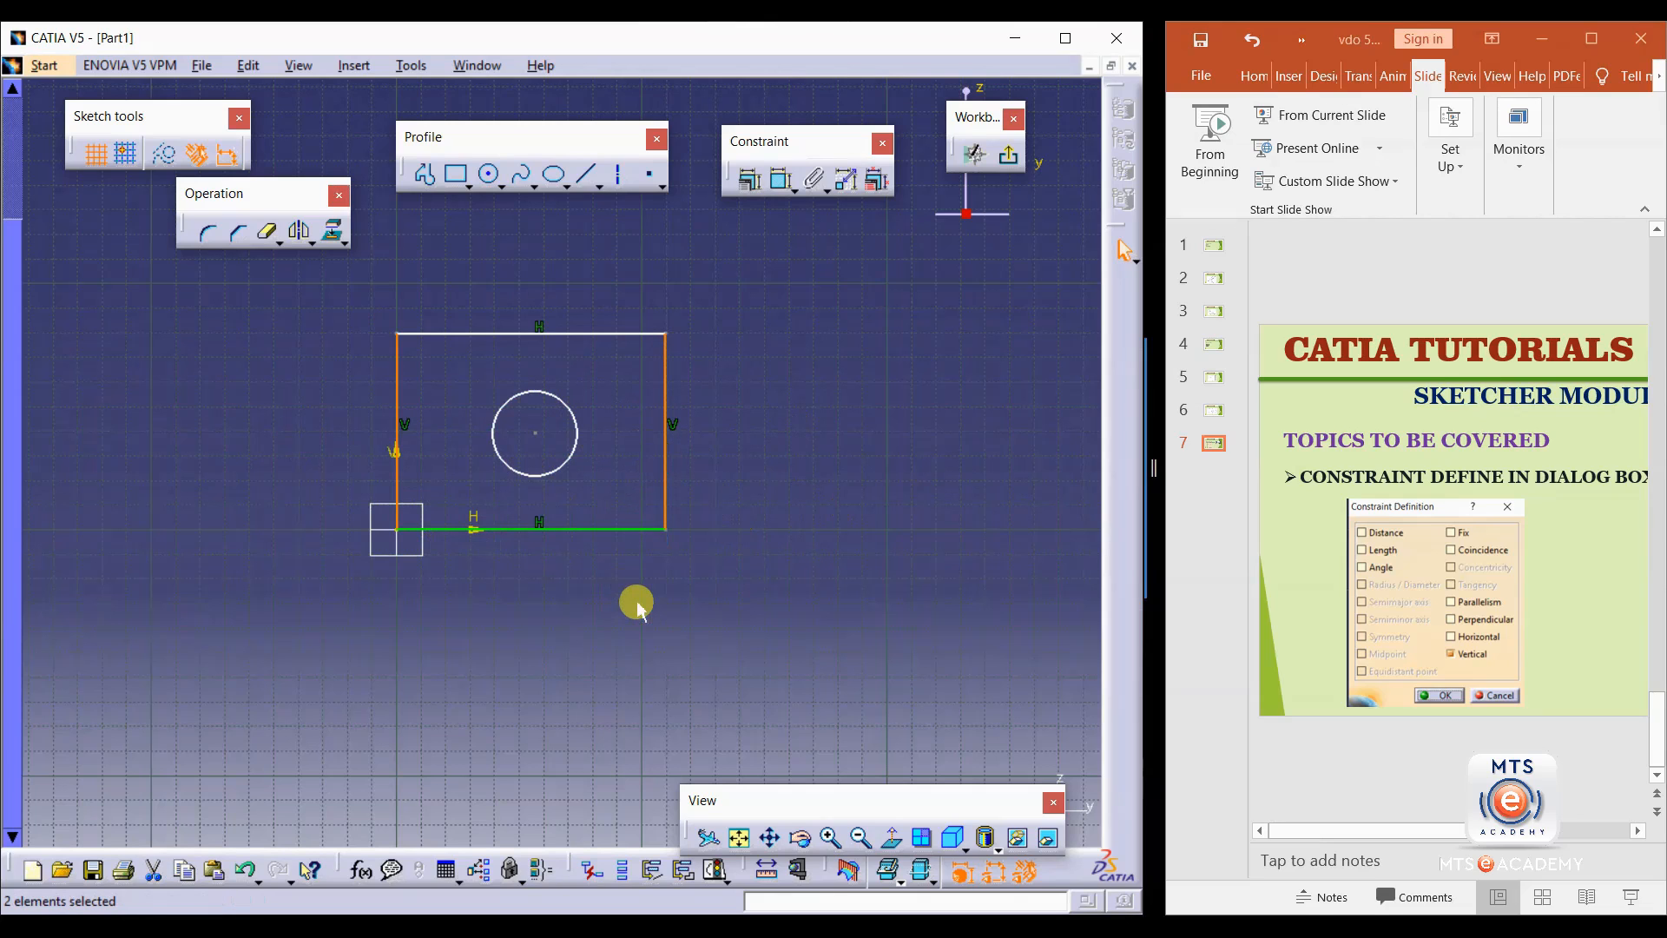
ctrl+click(533, 433)
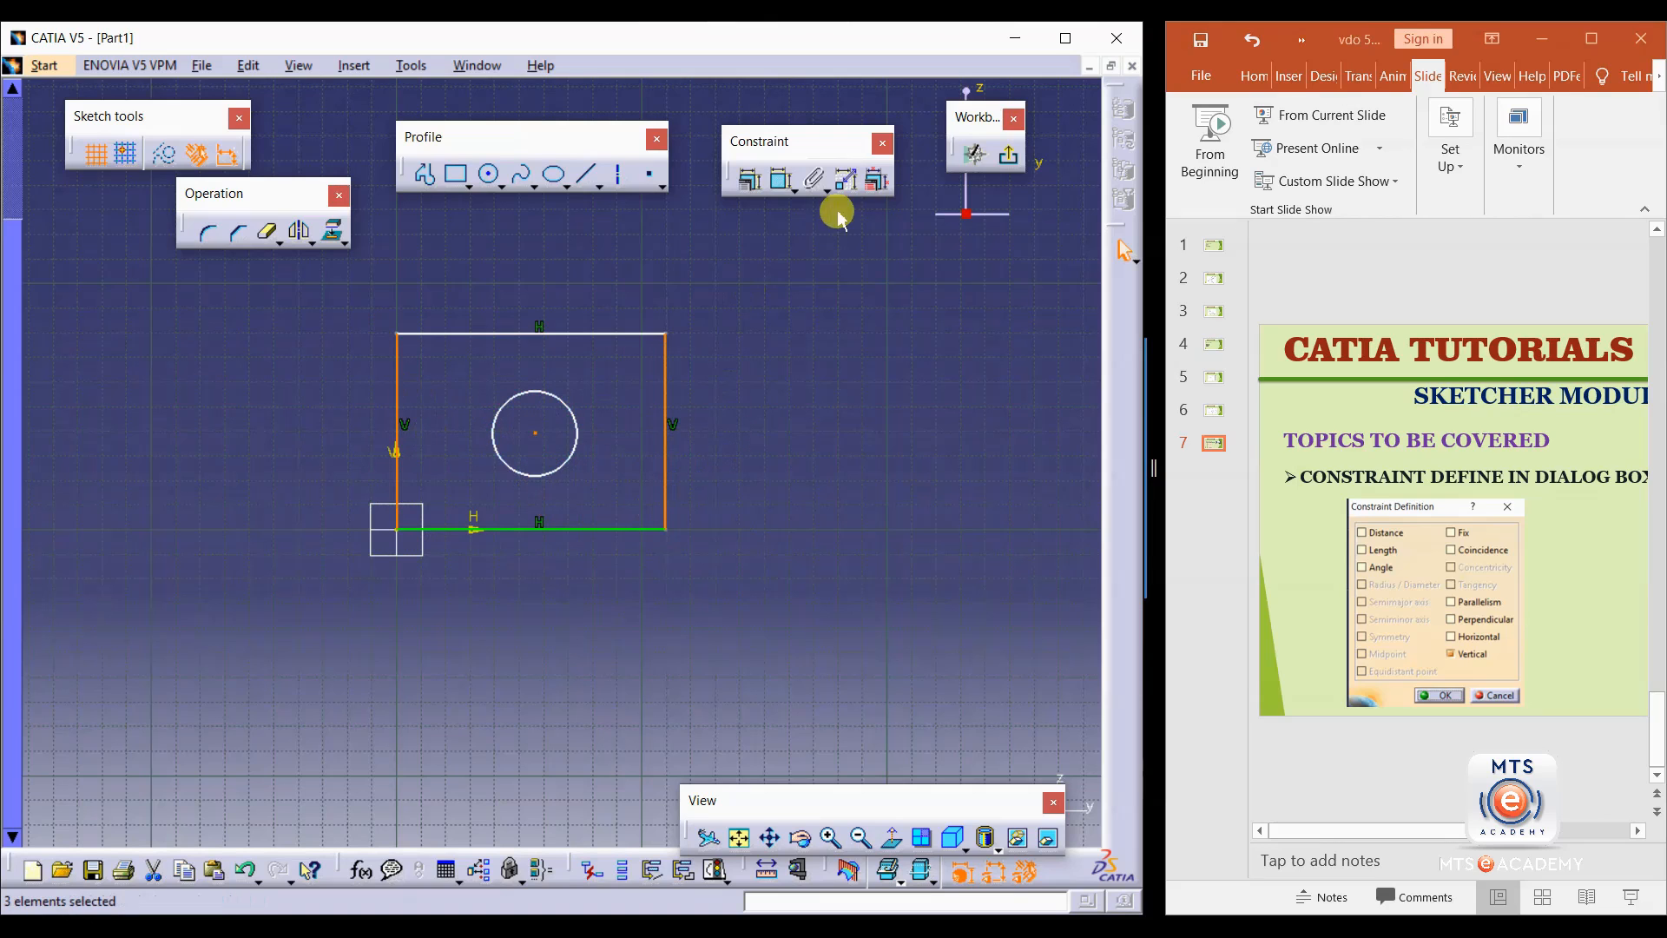
click(748, 181)
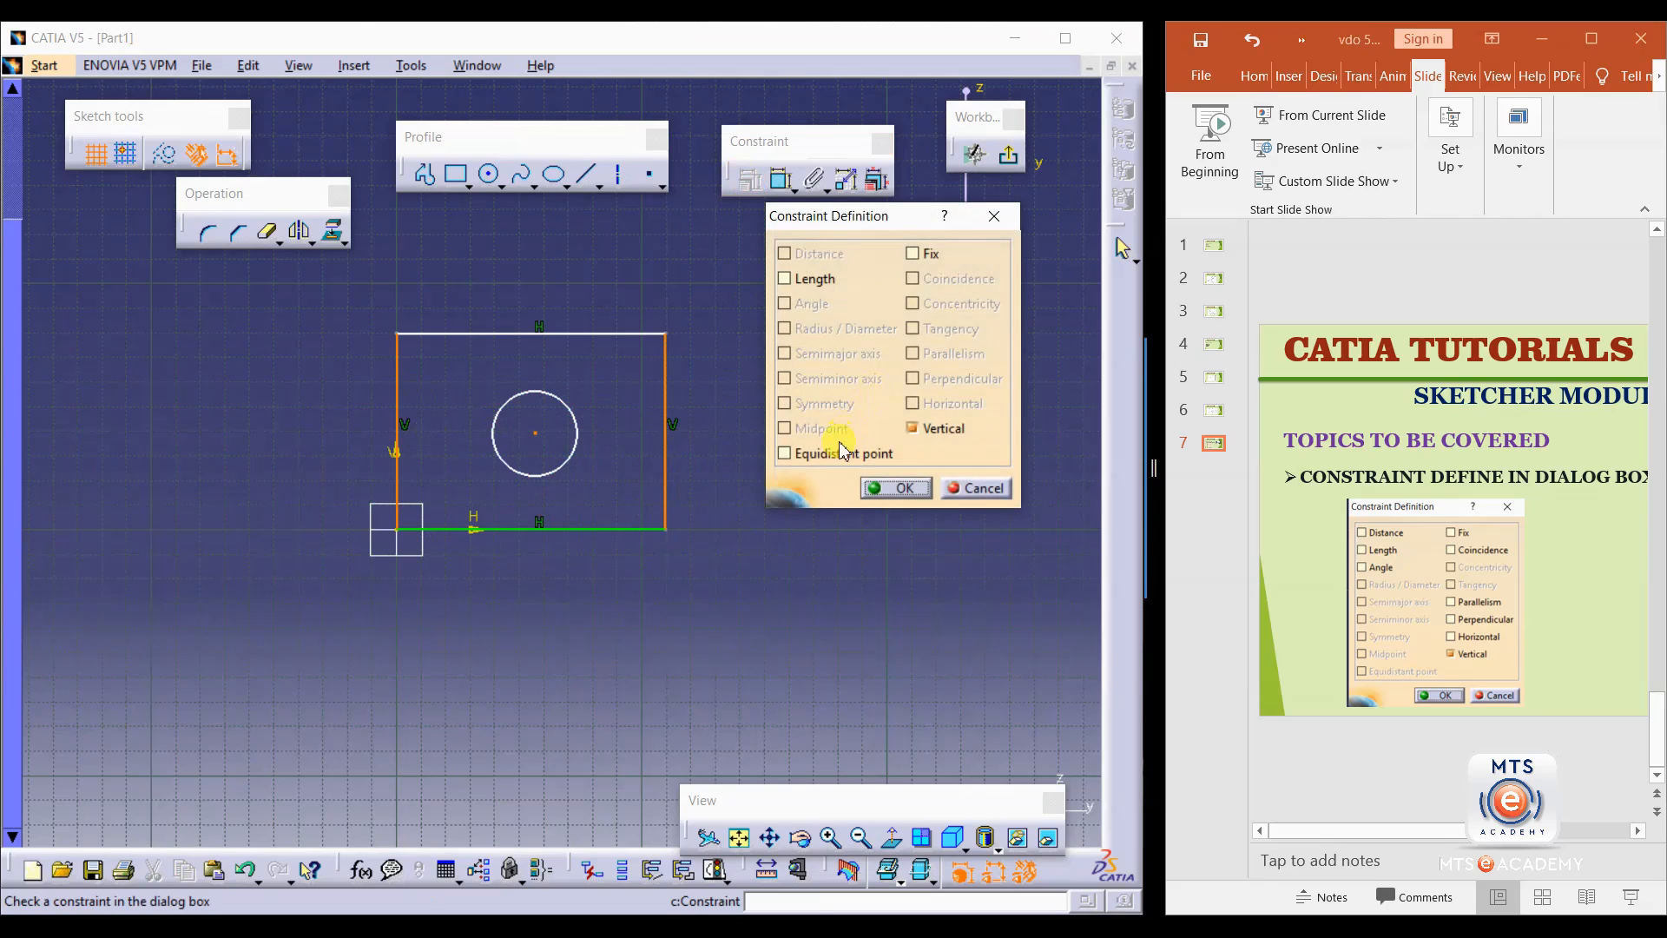
click(829, 455)
click(899, 488)
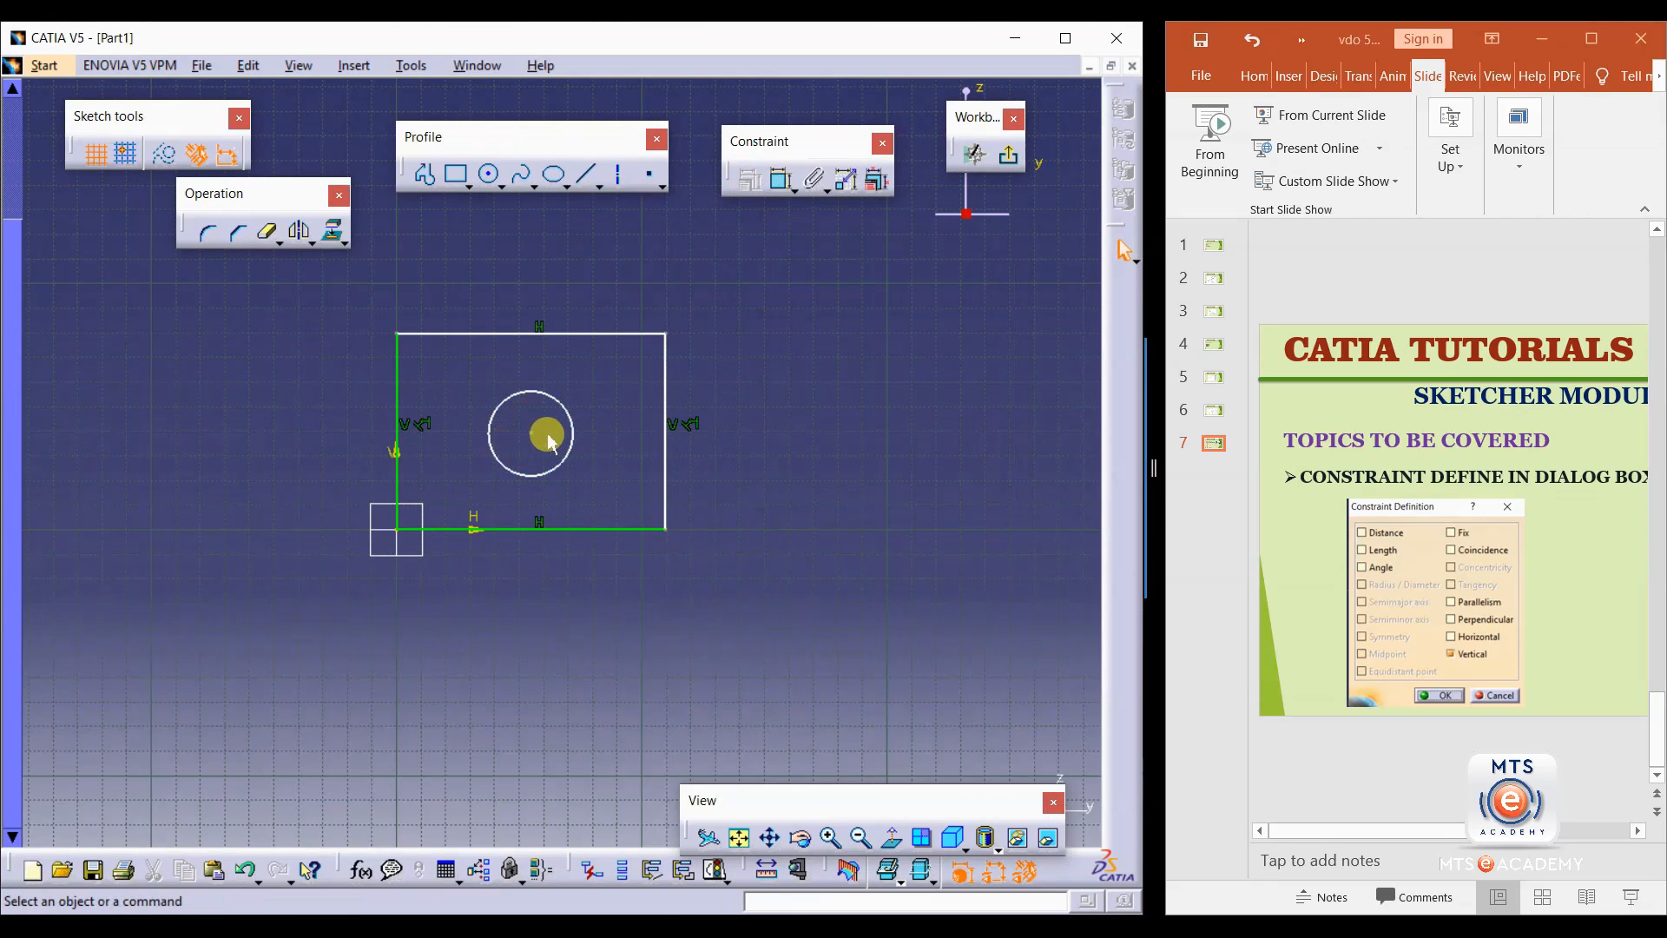
mouse_move(563, 463)
mouse_down()
mouse_move(569, 365)
mouse_move(551, 445)
mouse_move(553, 419)
mouse_move(535, 431)
mouse_move(568, 445)
mouse_up()
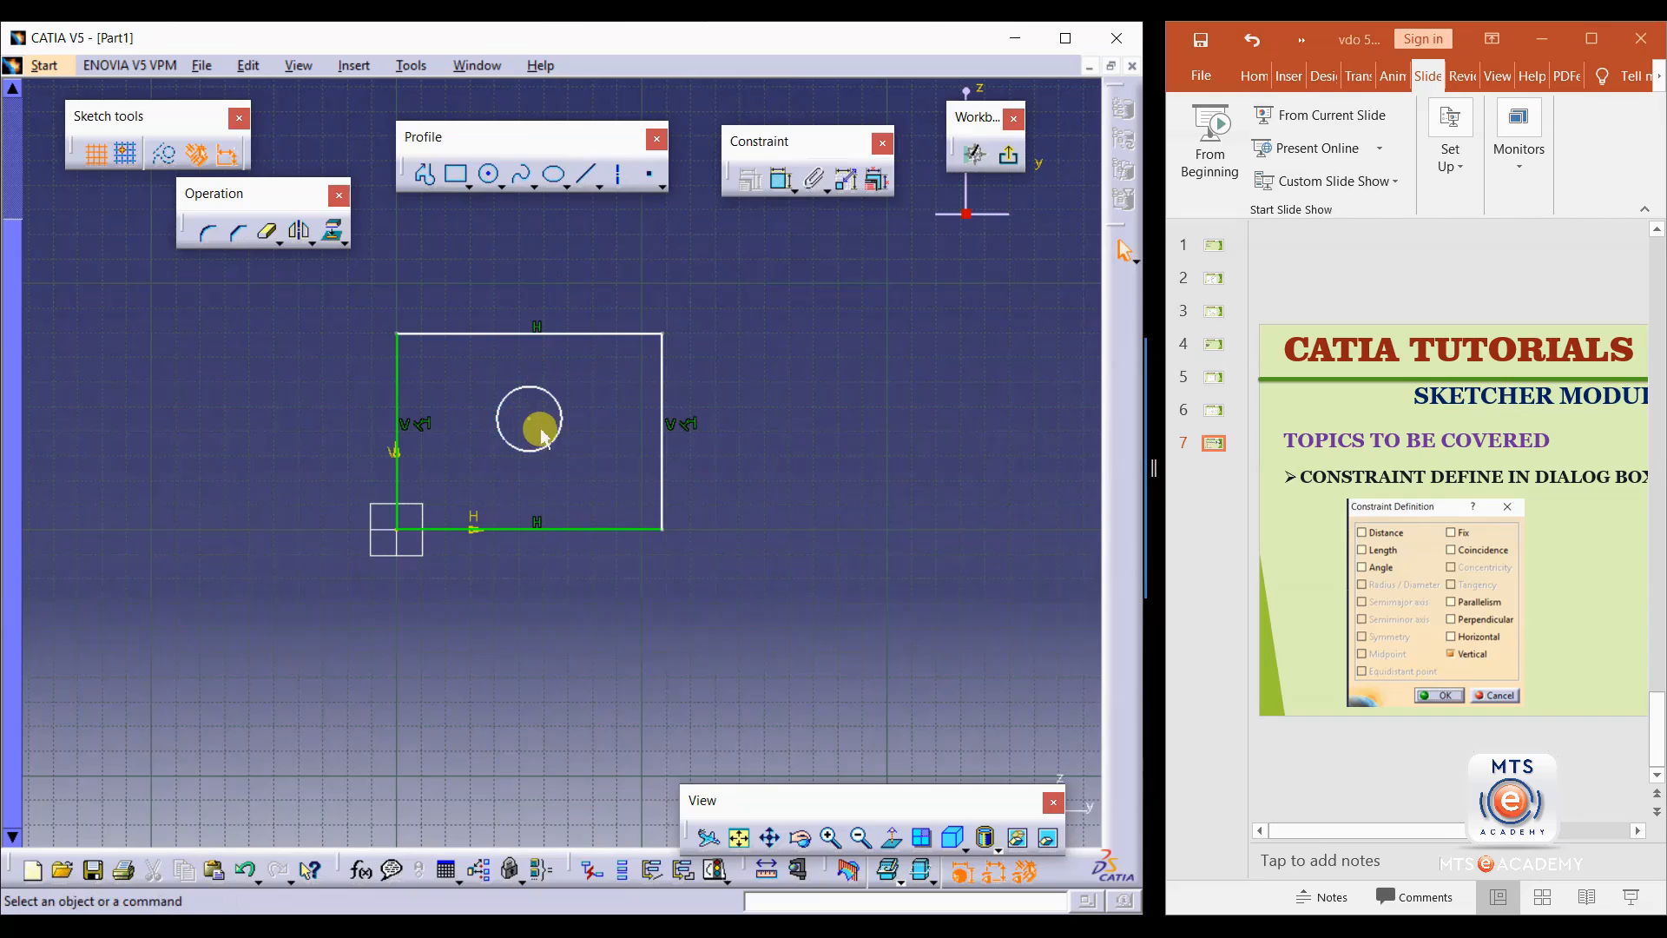
Apply an Equidistant point constraint between the rectangle's two horizontal edges and the circle's centre.
click(577, 337)
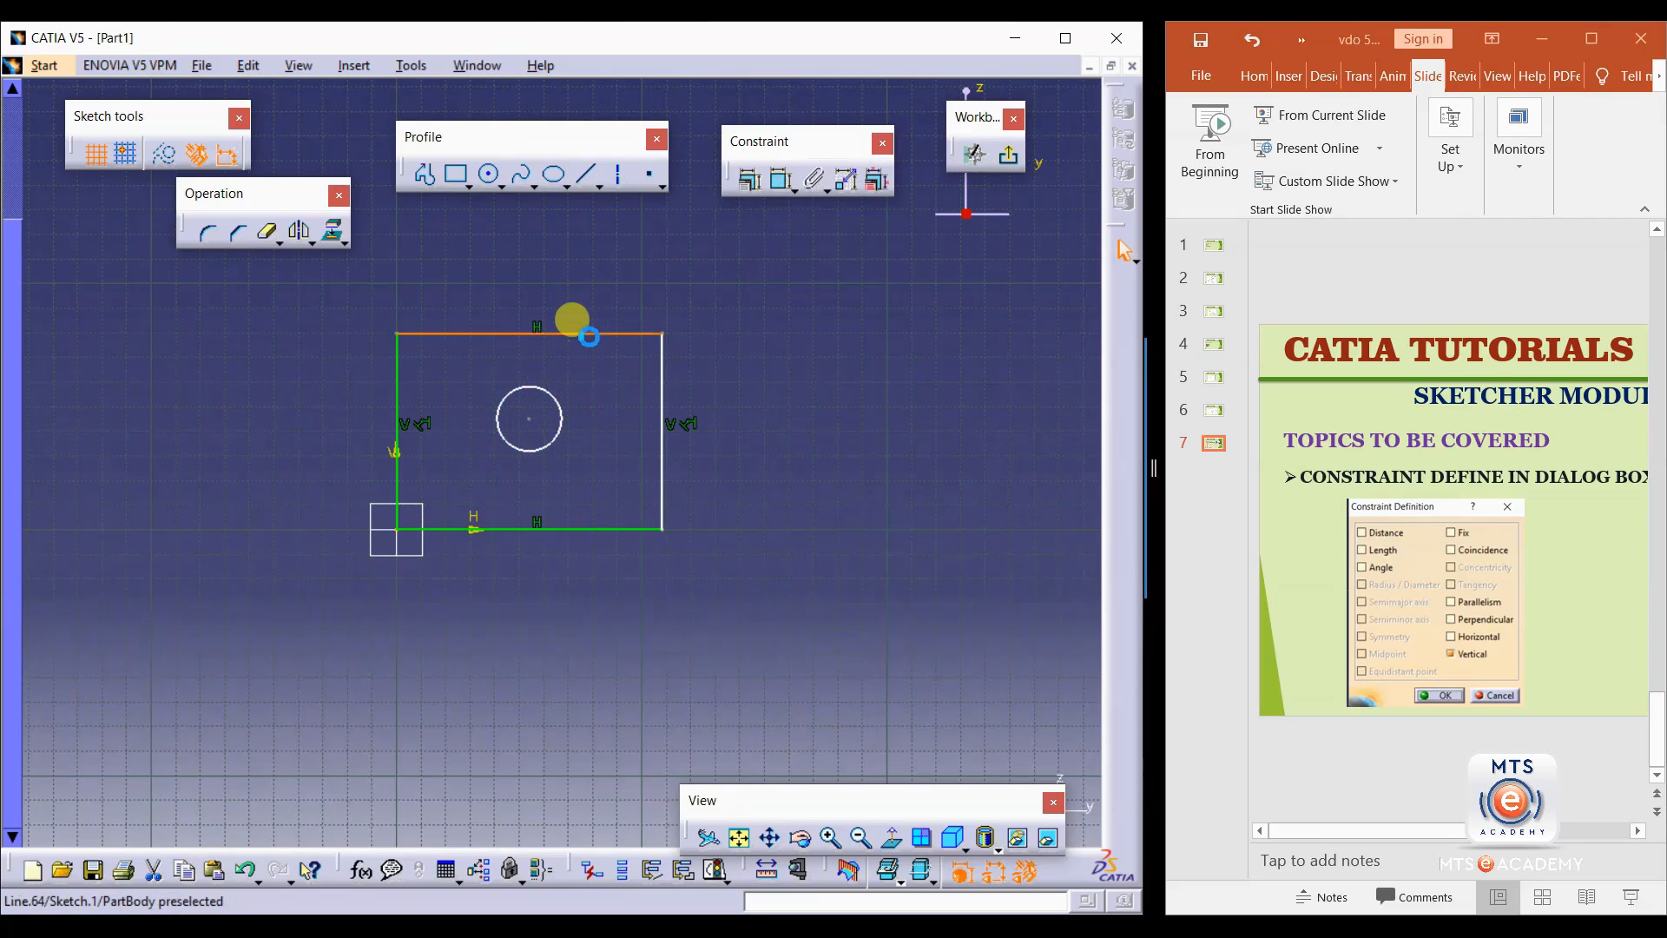
ctrl+click(579, 529)
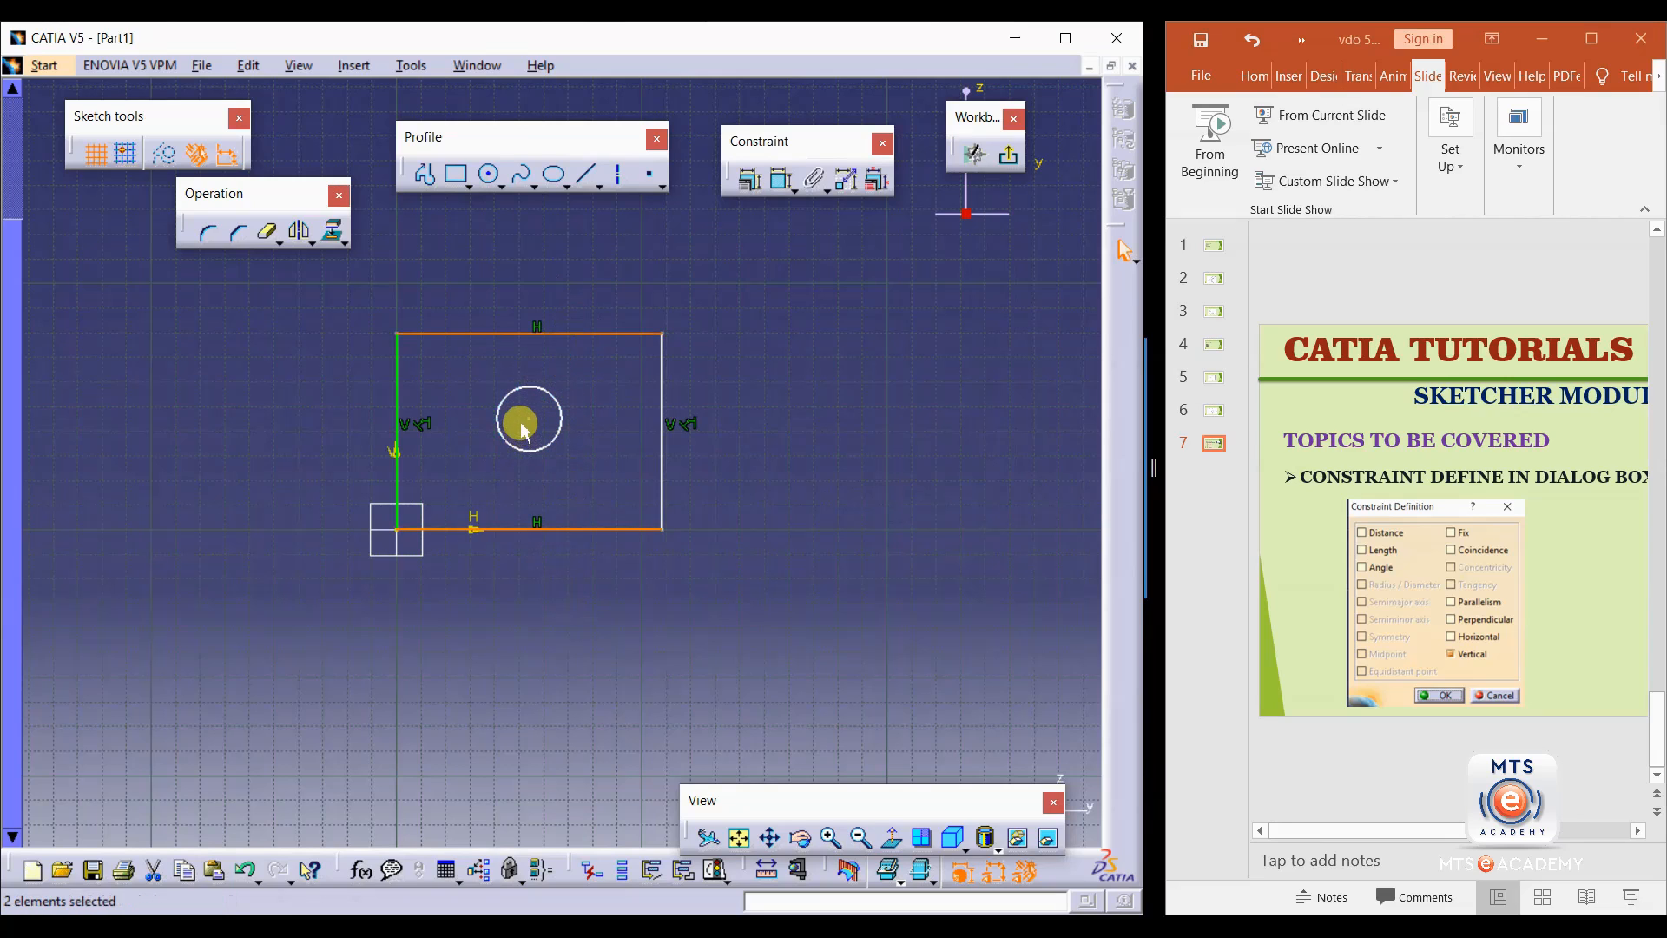
click(750, 180)
click(785, 453)
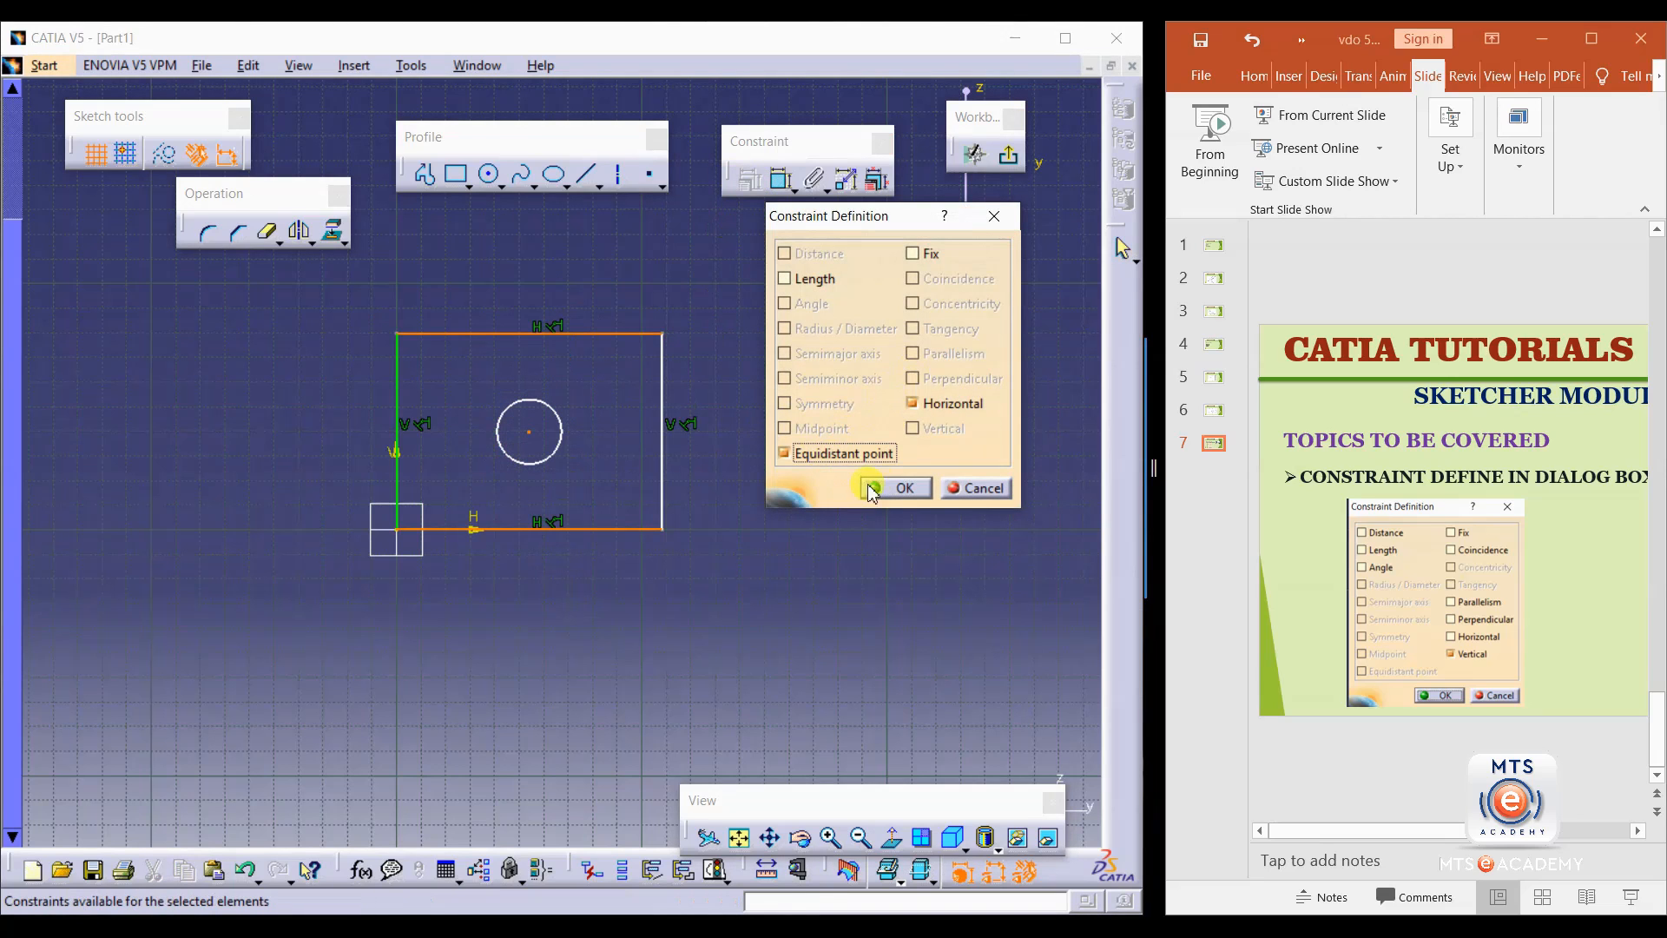
Pull on the circle to test the centring, and delete the rectangle and circle with their constraints.
drag(552, 418, 601, 410)
click(790, 440)
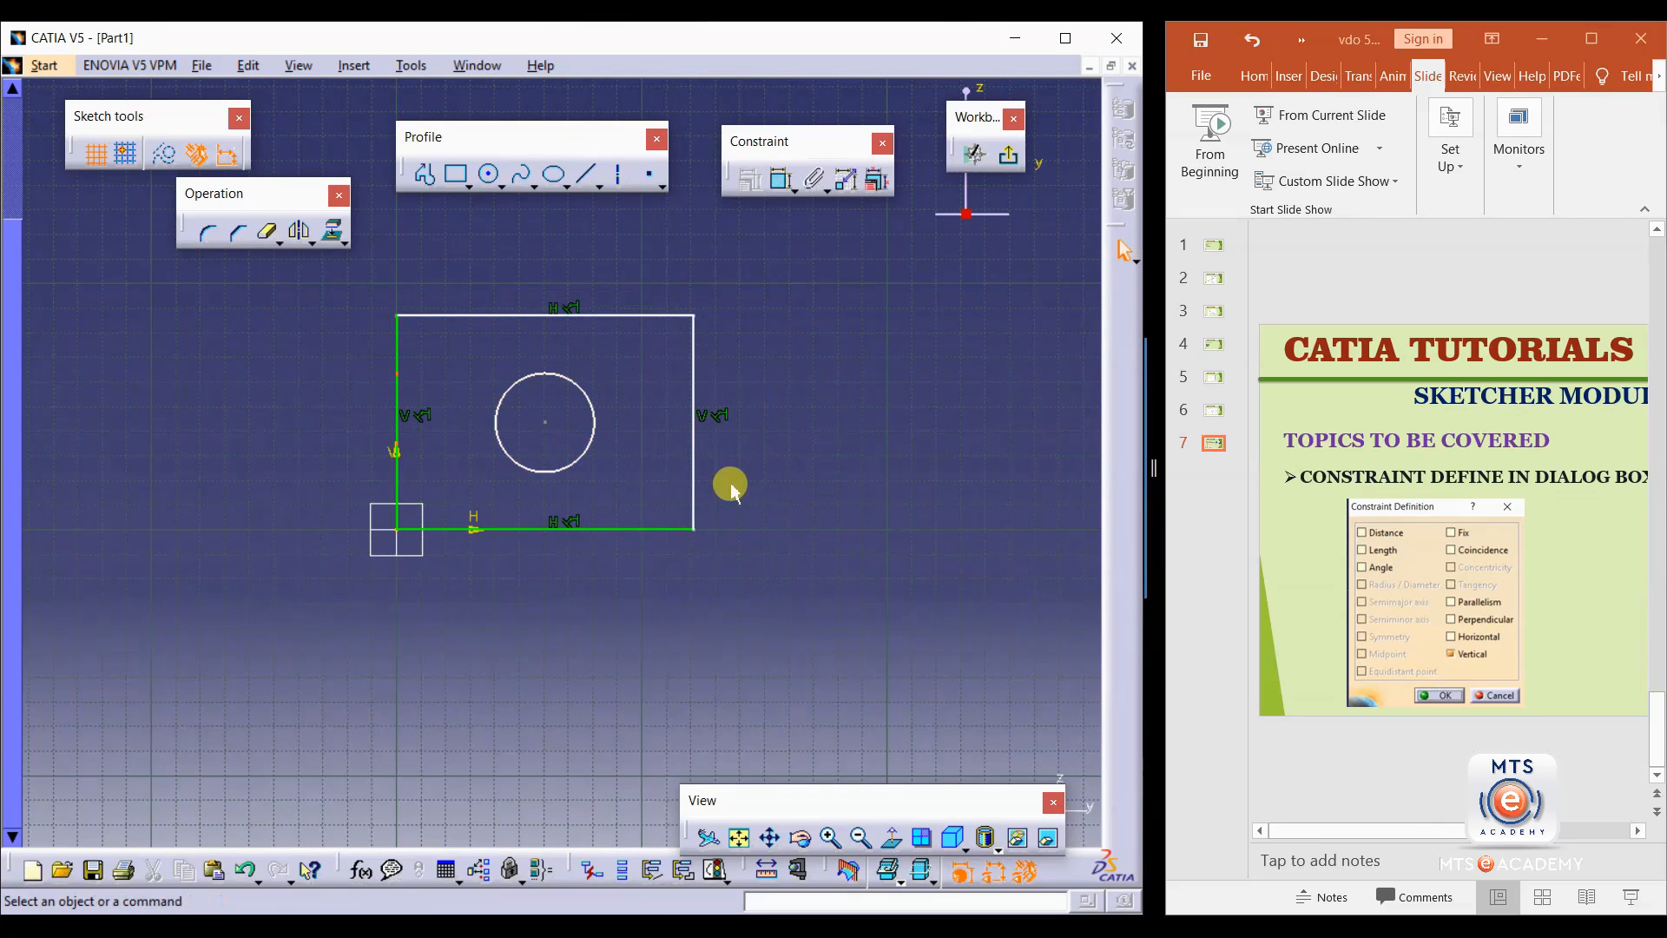
mouse_move(745, 280)
mouse_down()
mouse_move(653, 357)
mouse_move(324, 532)
mouse_move(301, 561)
mouse_up()
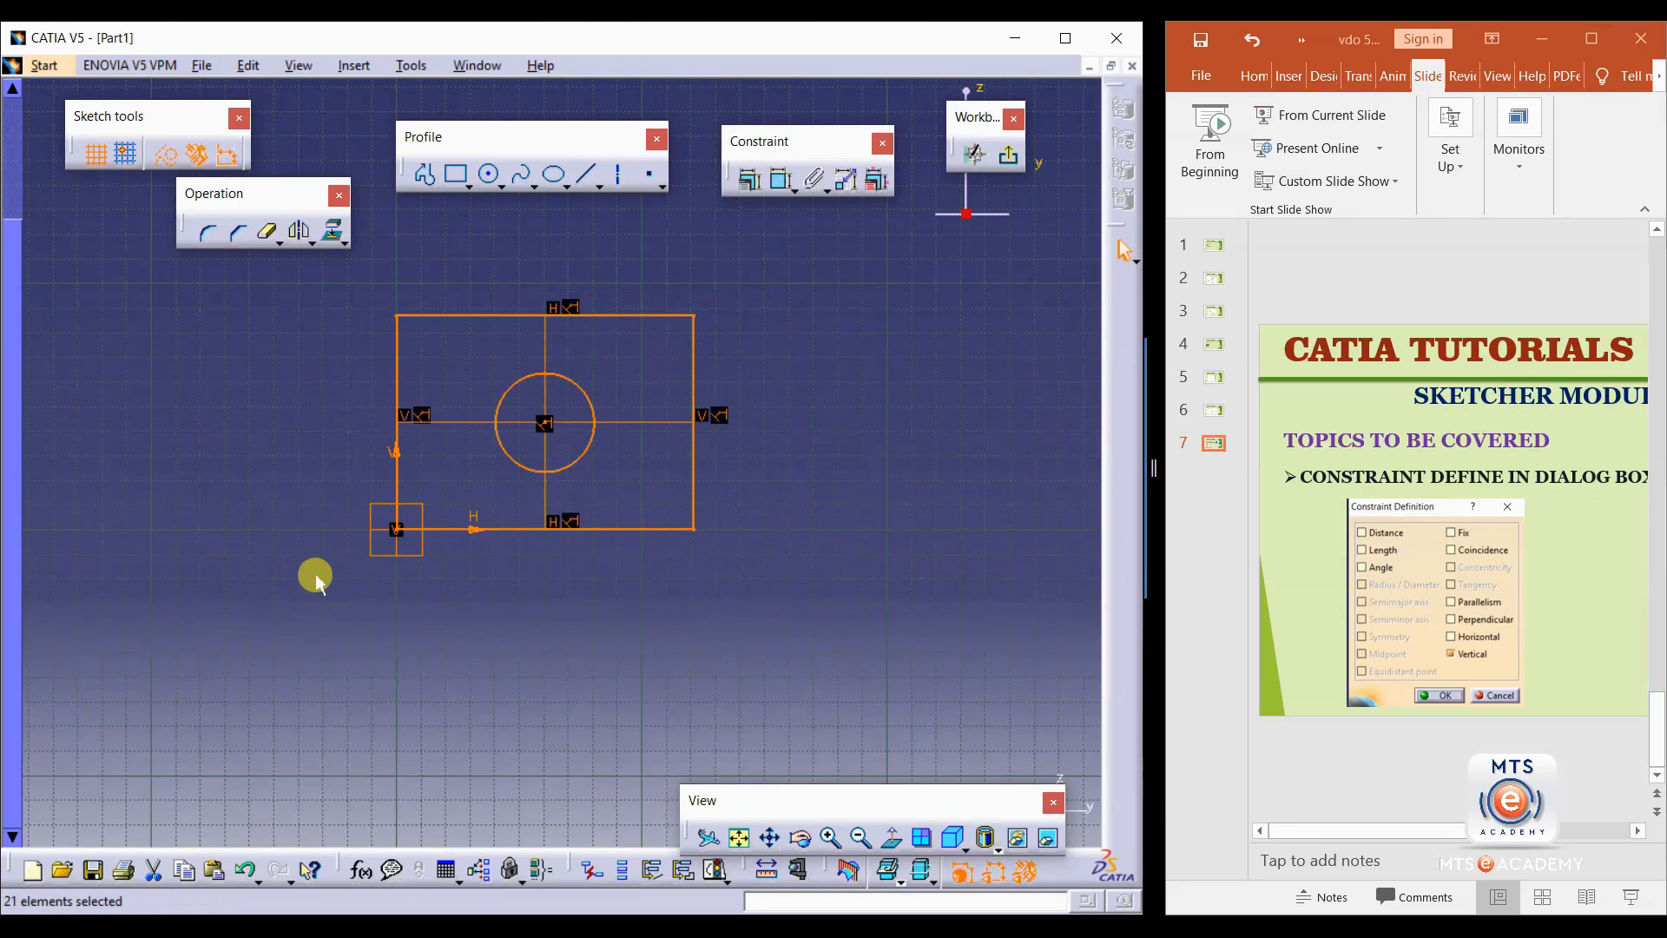
key(Delete)
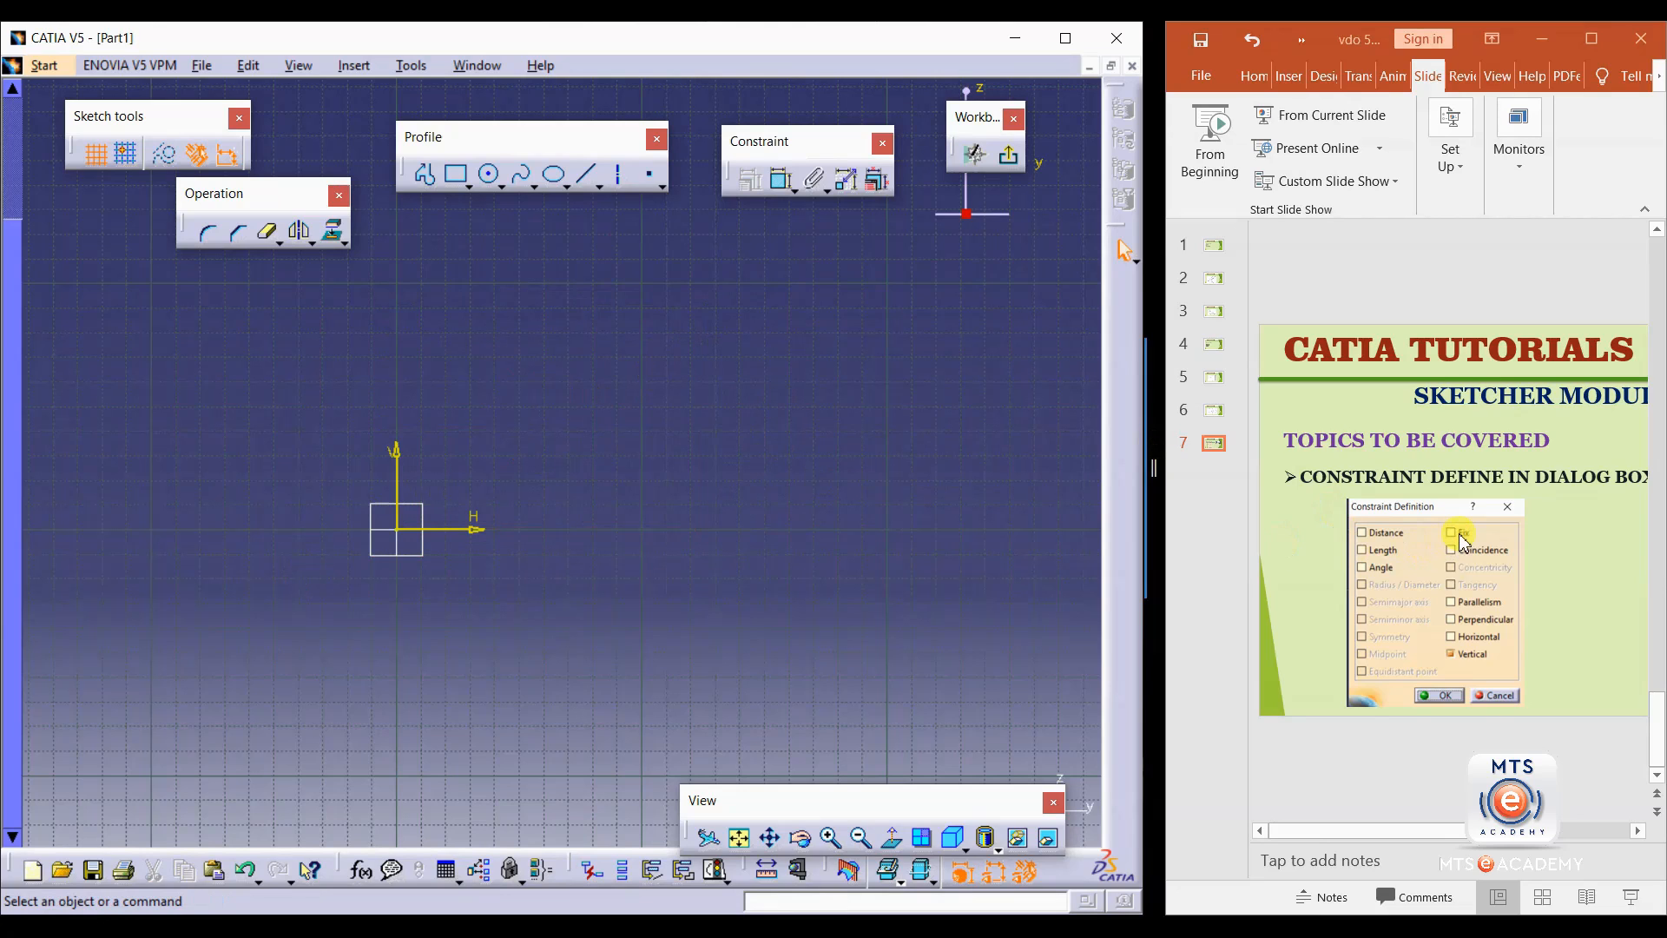
Sketch two slanted lines sharing an endpoint, forming a sideways V that opens toward the V axis.
click(458, 175)
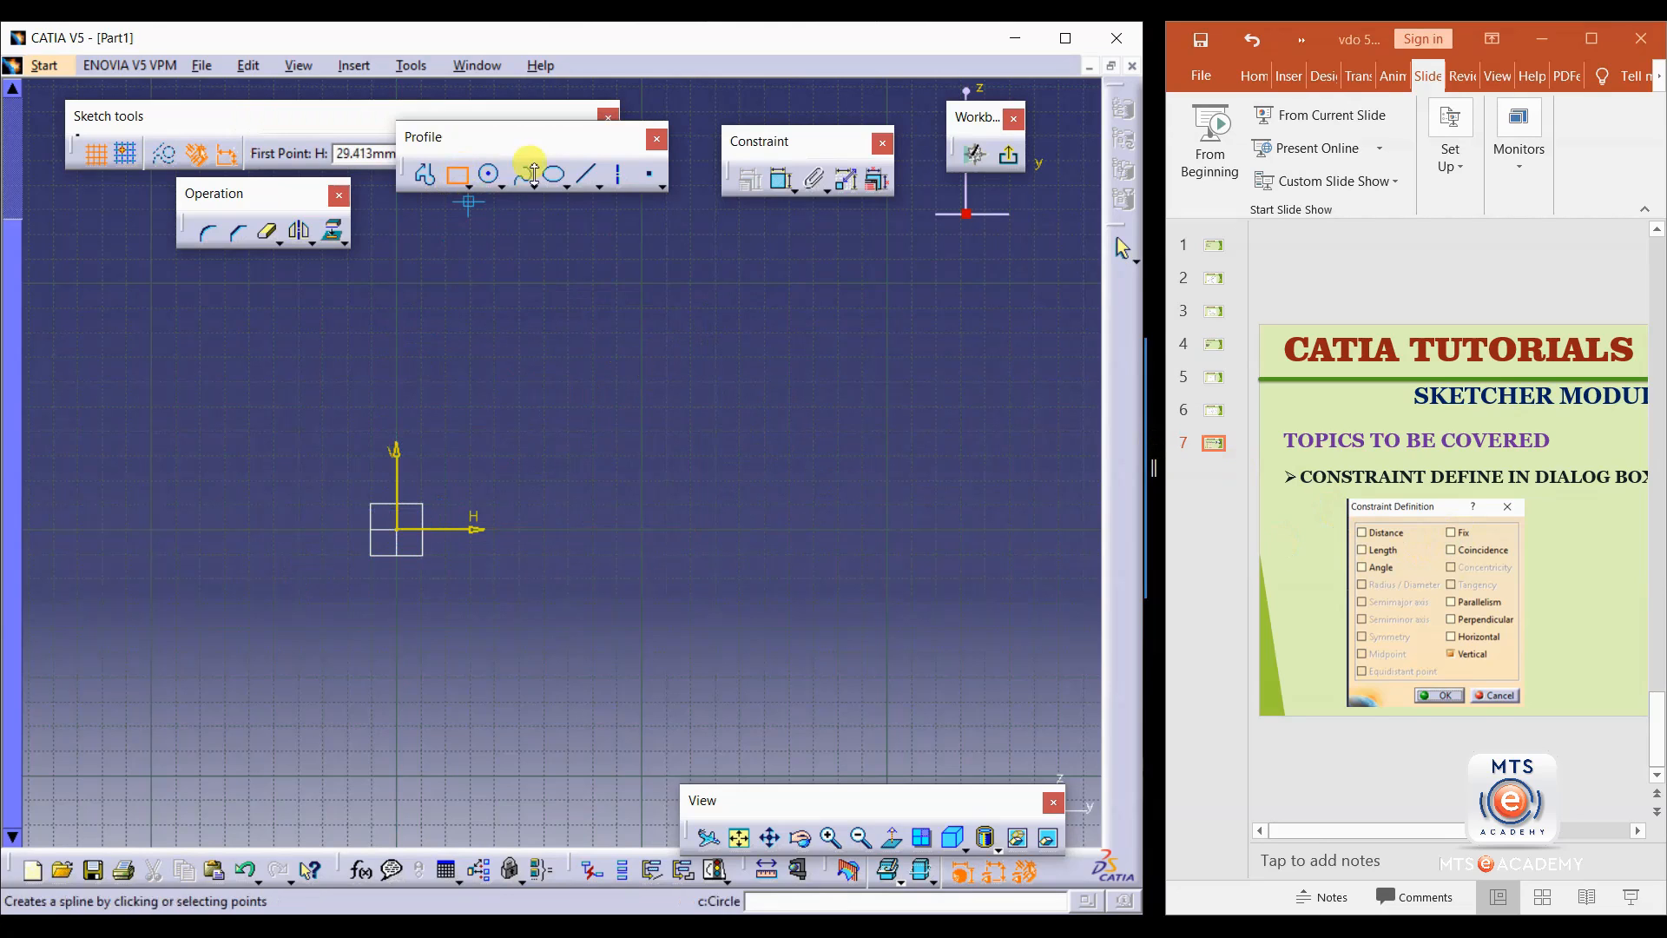
click(588, 175)
click(673, 290)
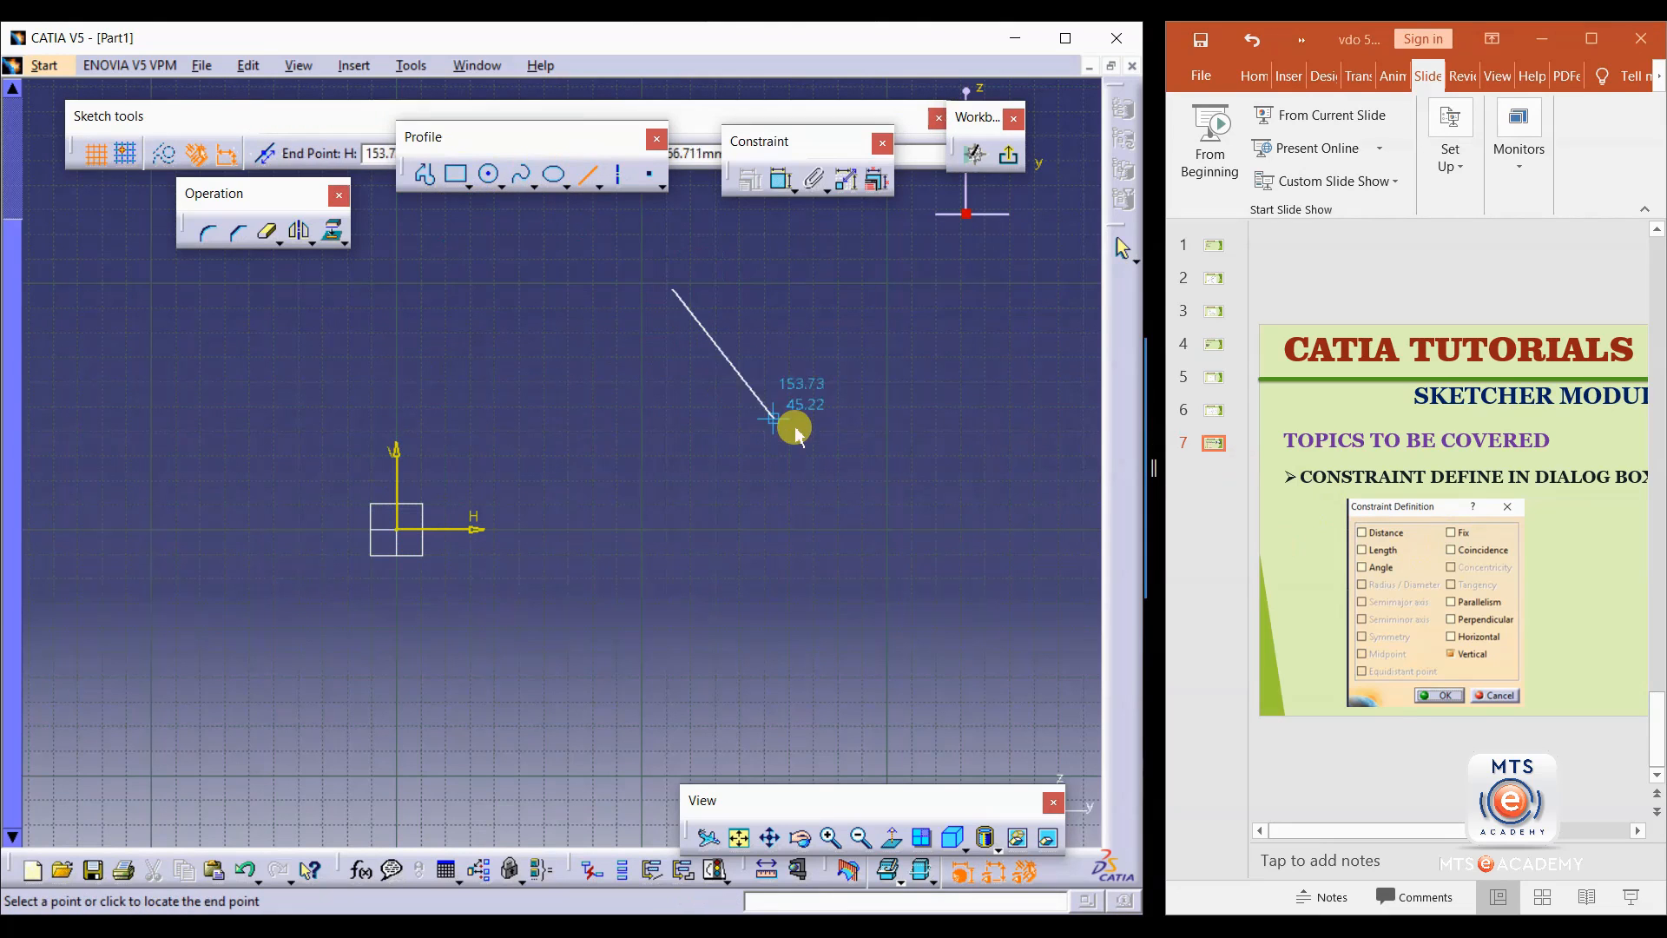
click(792, 427)
click(588, 174)
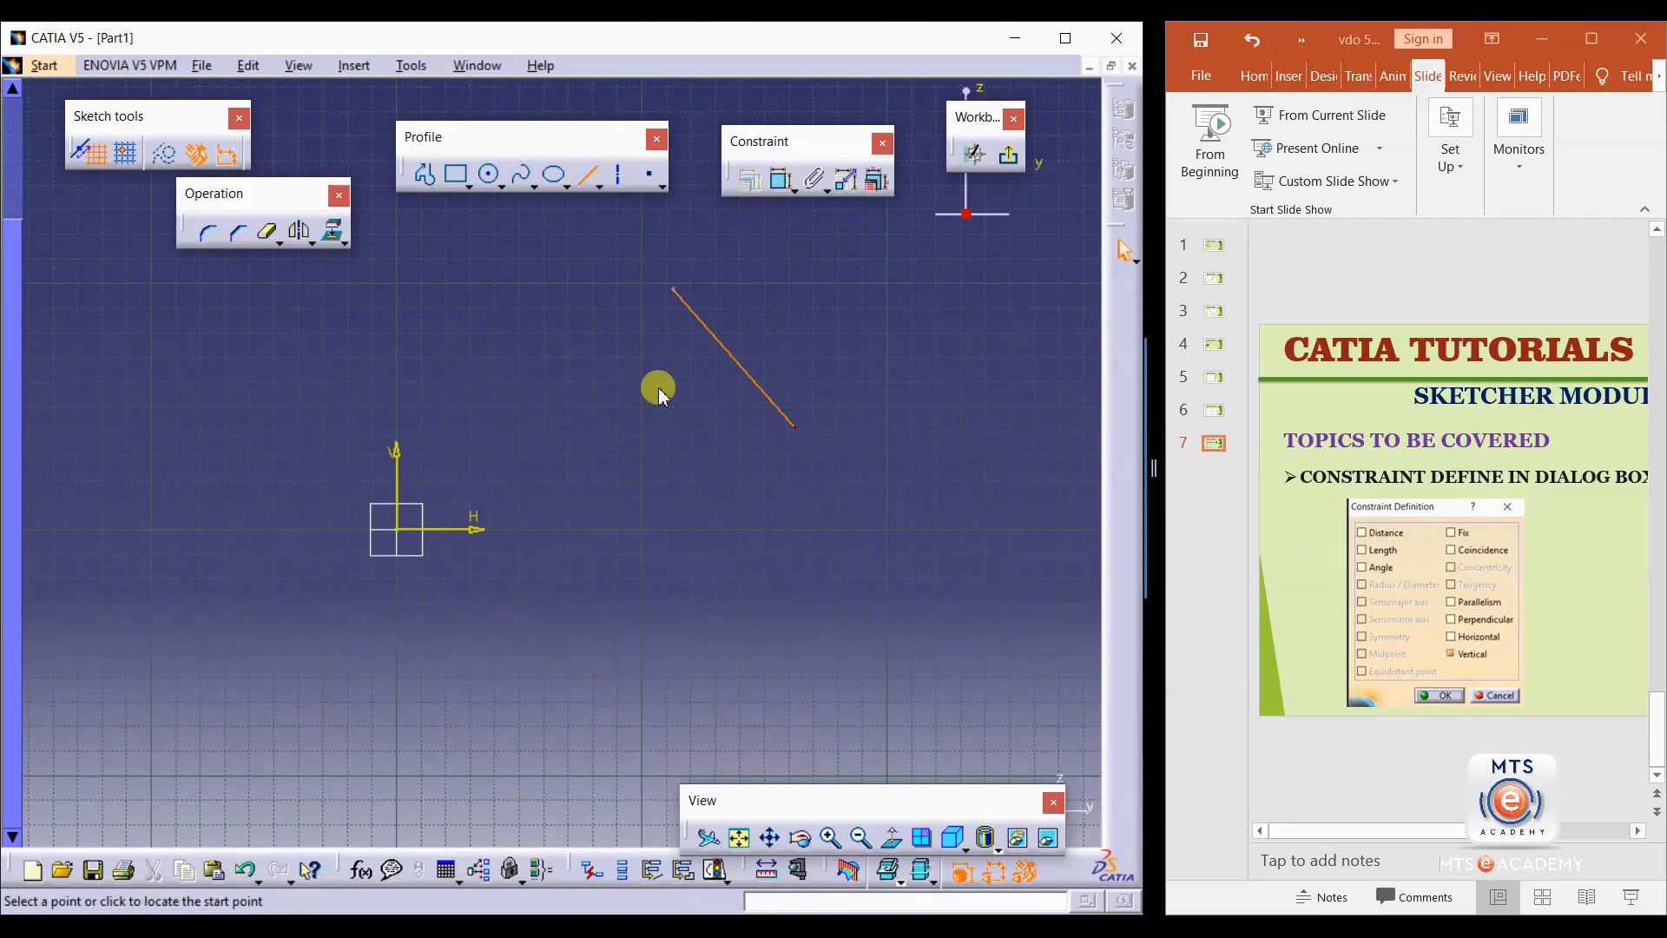
click(794, 427)
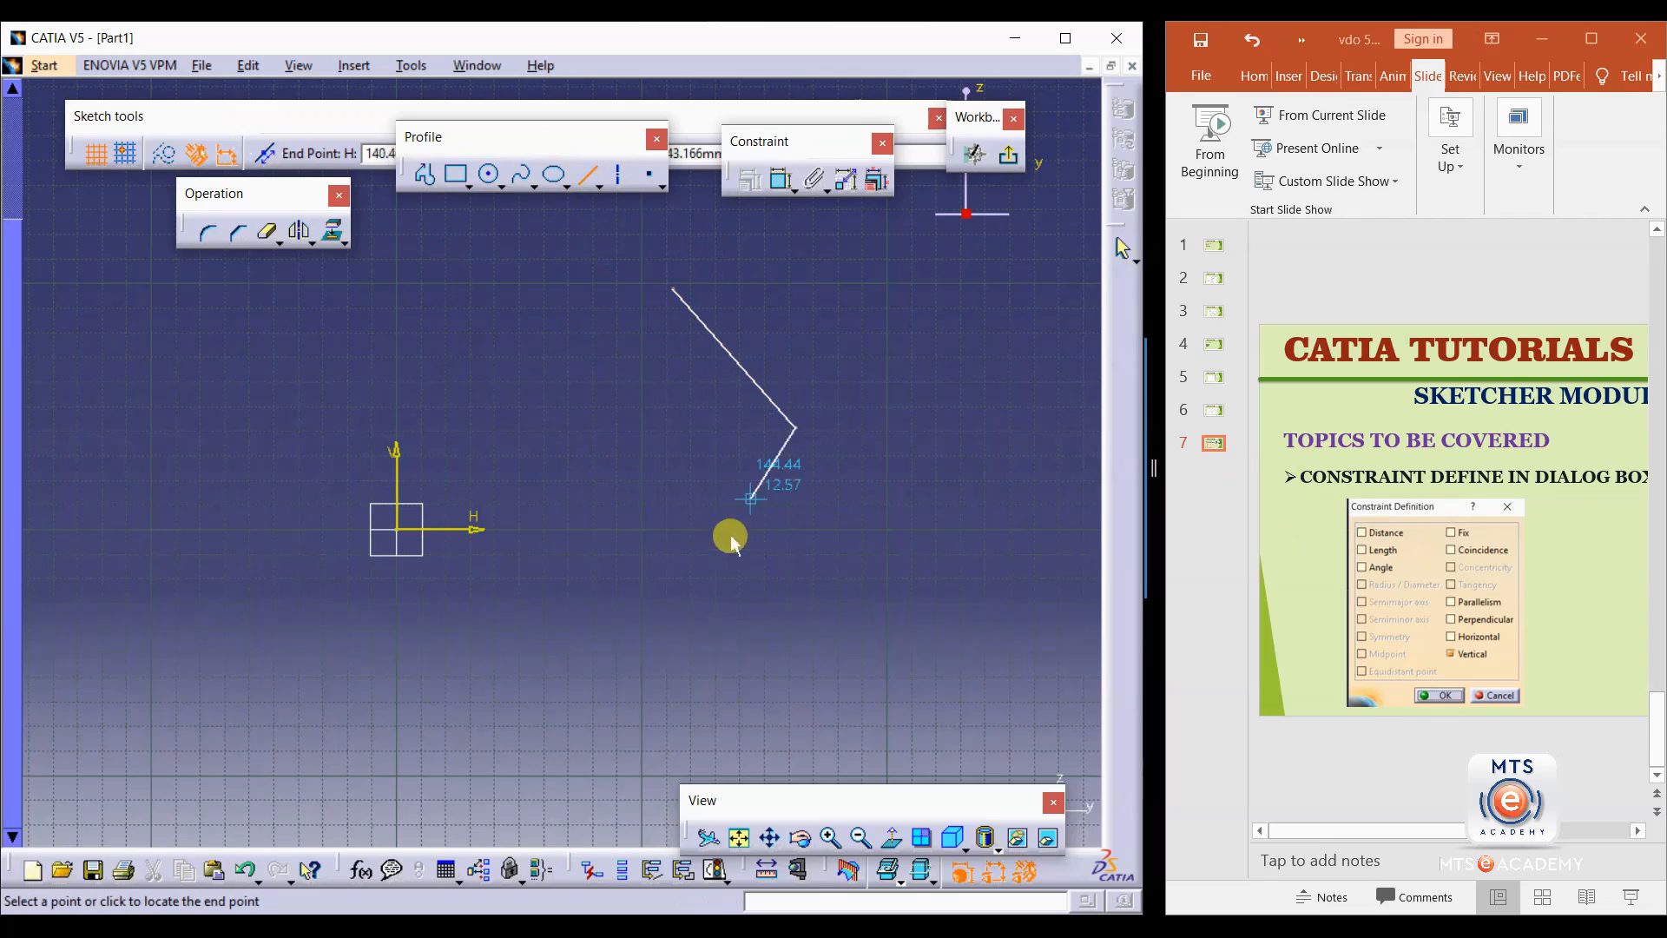
click(664, 596)
click(877, 501)
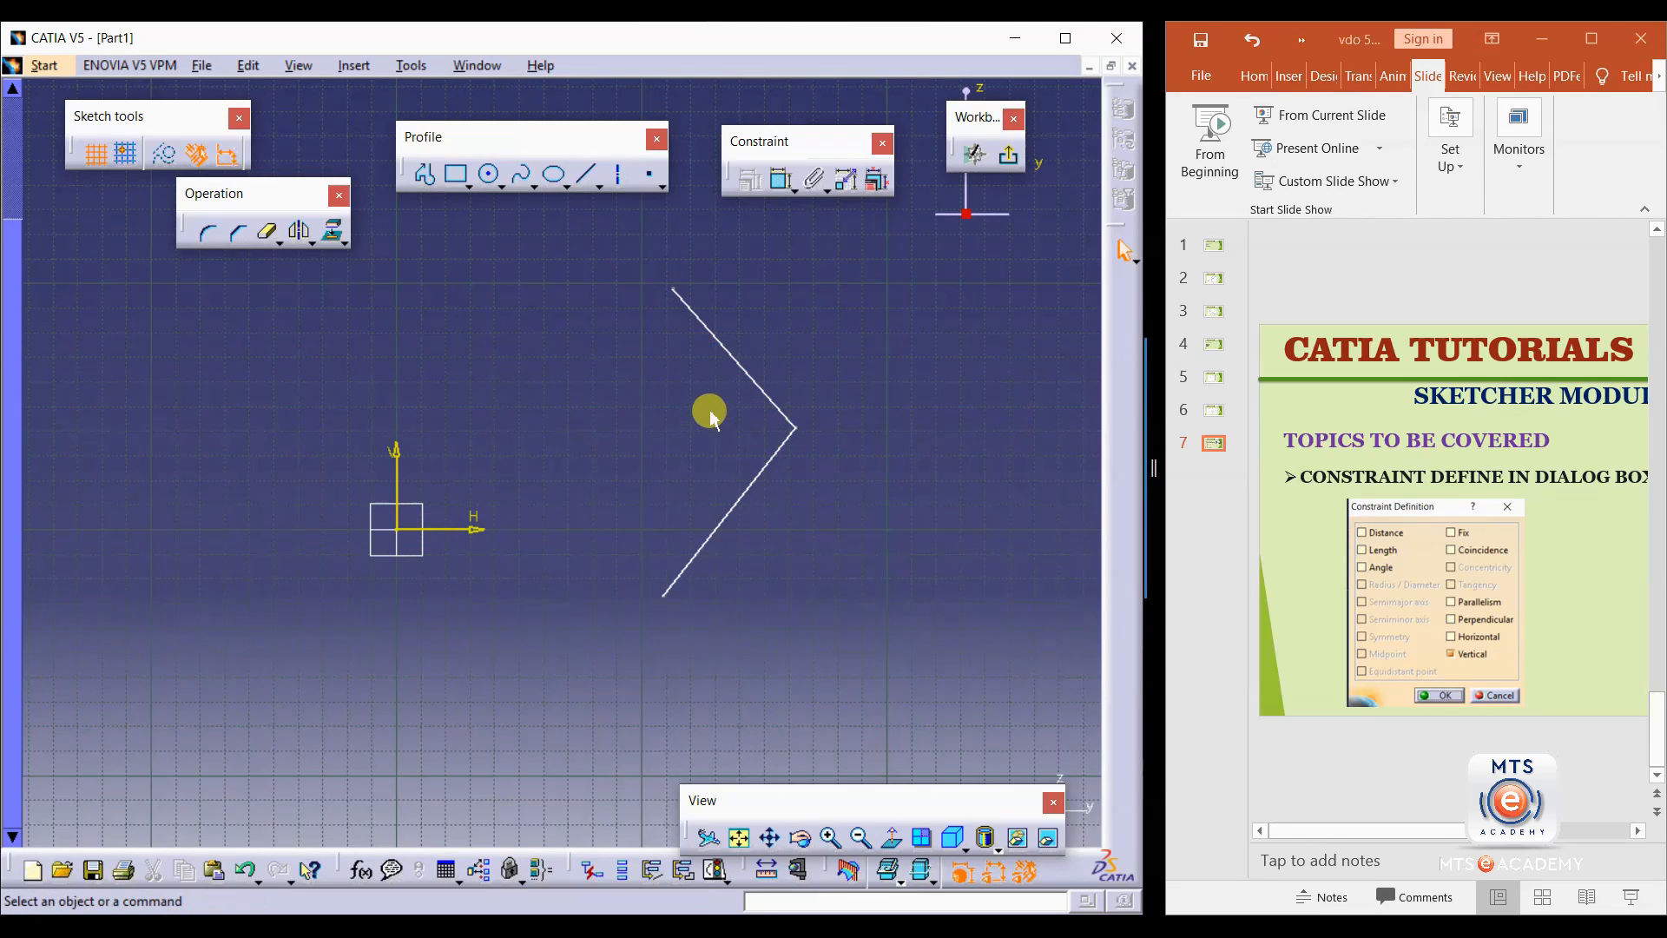
Apply a Fix constraint to both slanted lines.
click(745, 380)
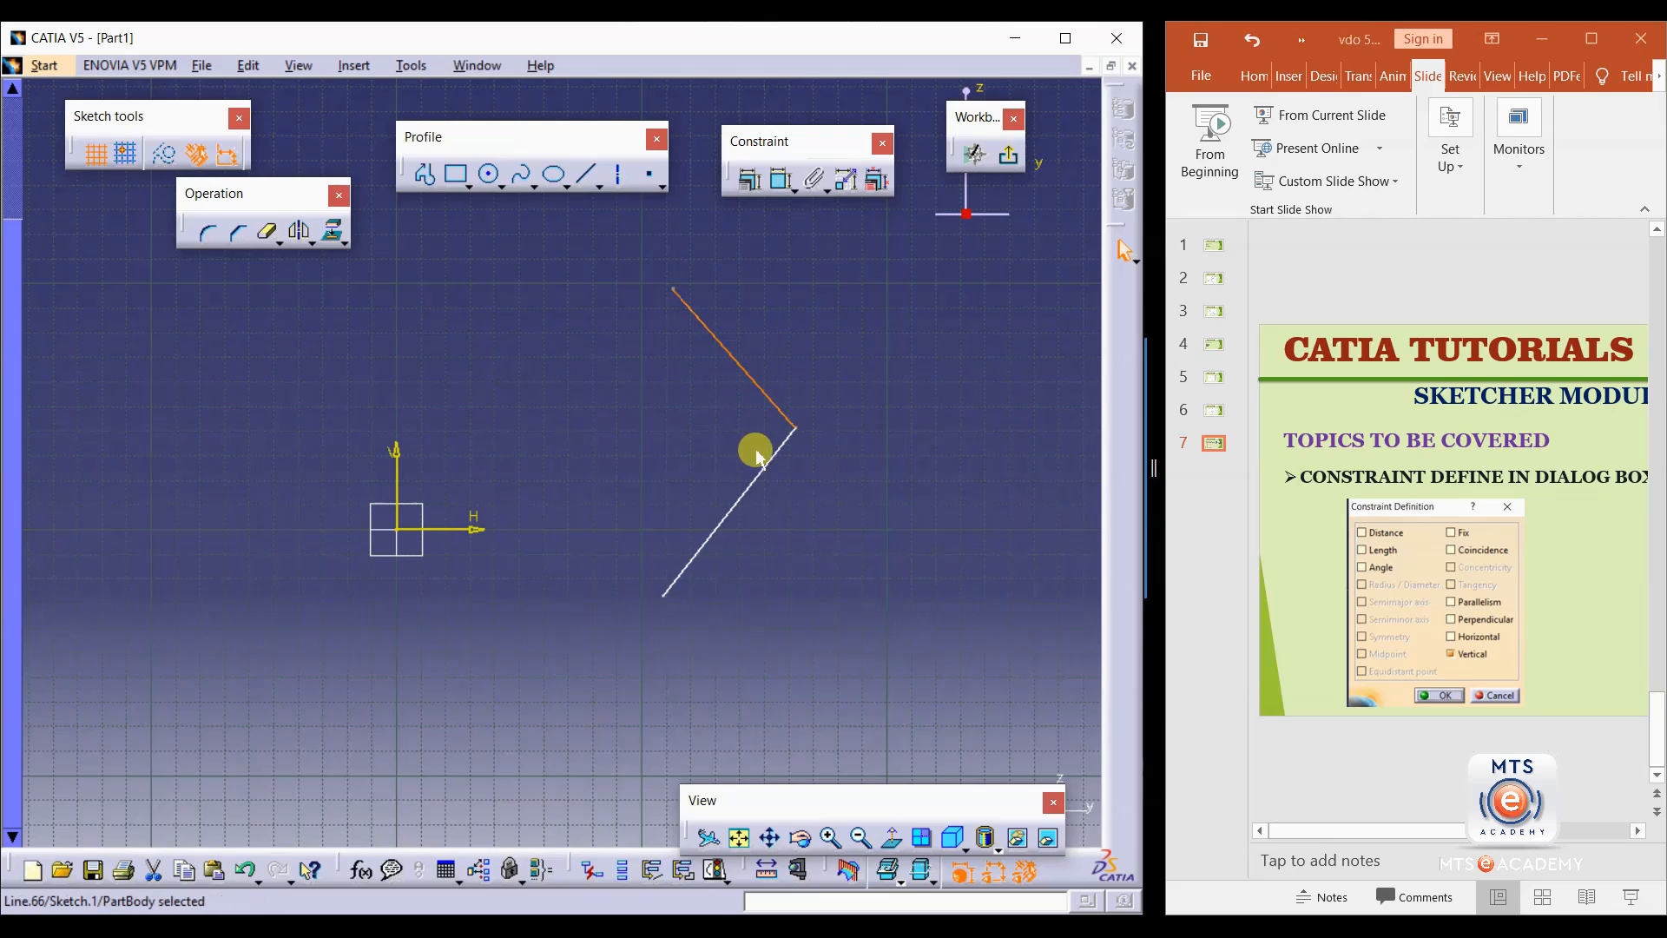
ctrl+click(764, 465)
click(741, 184)
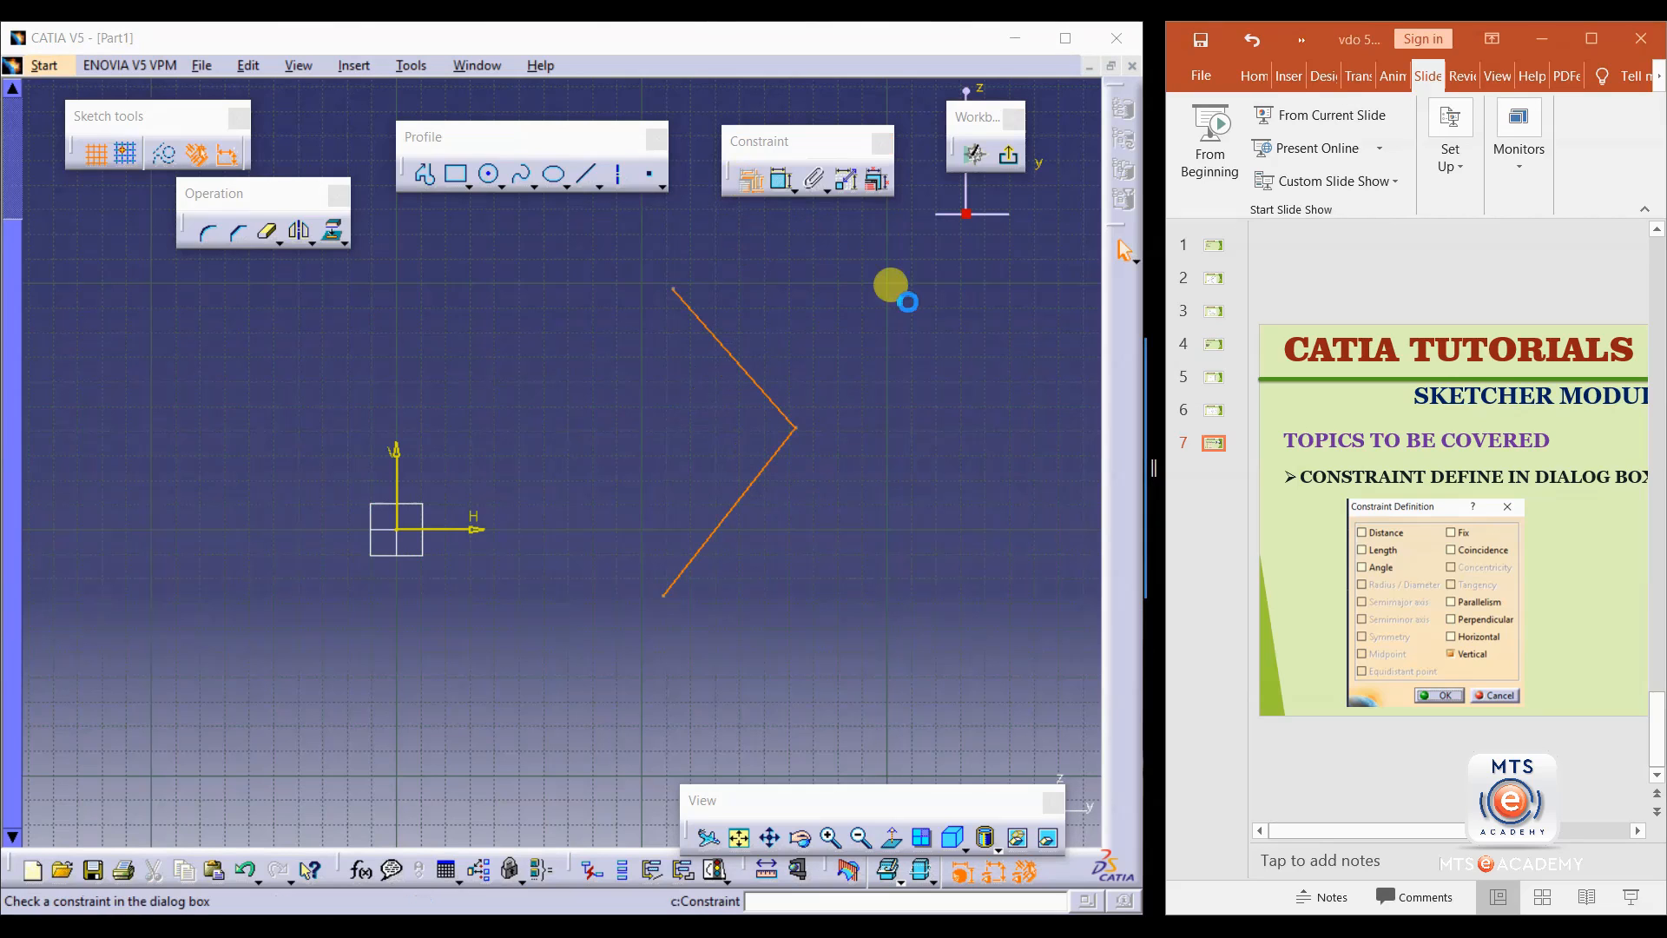
click(926, 253)
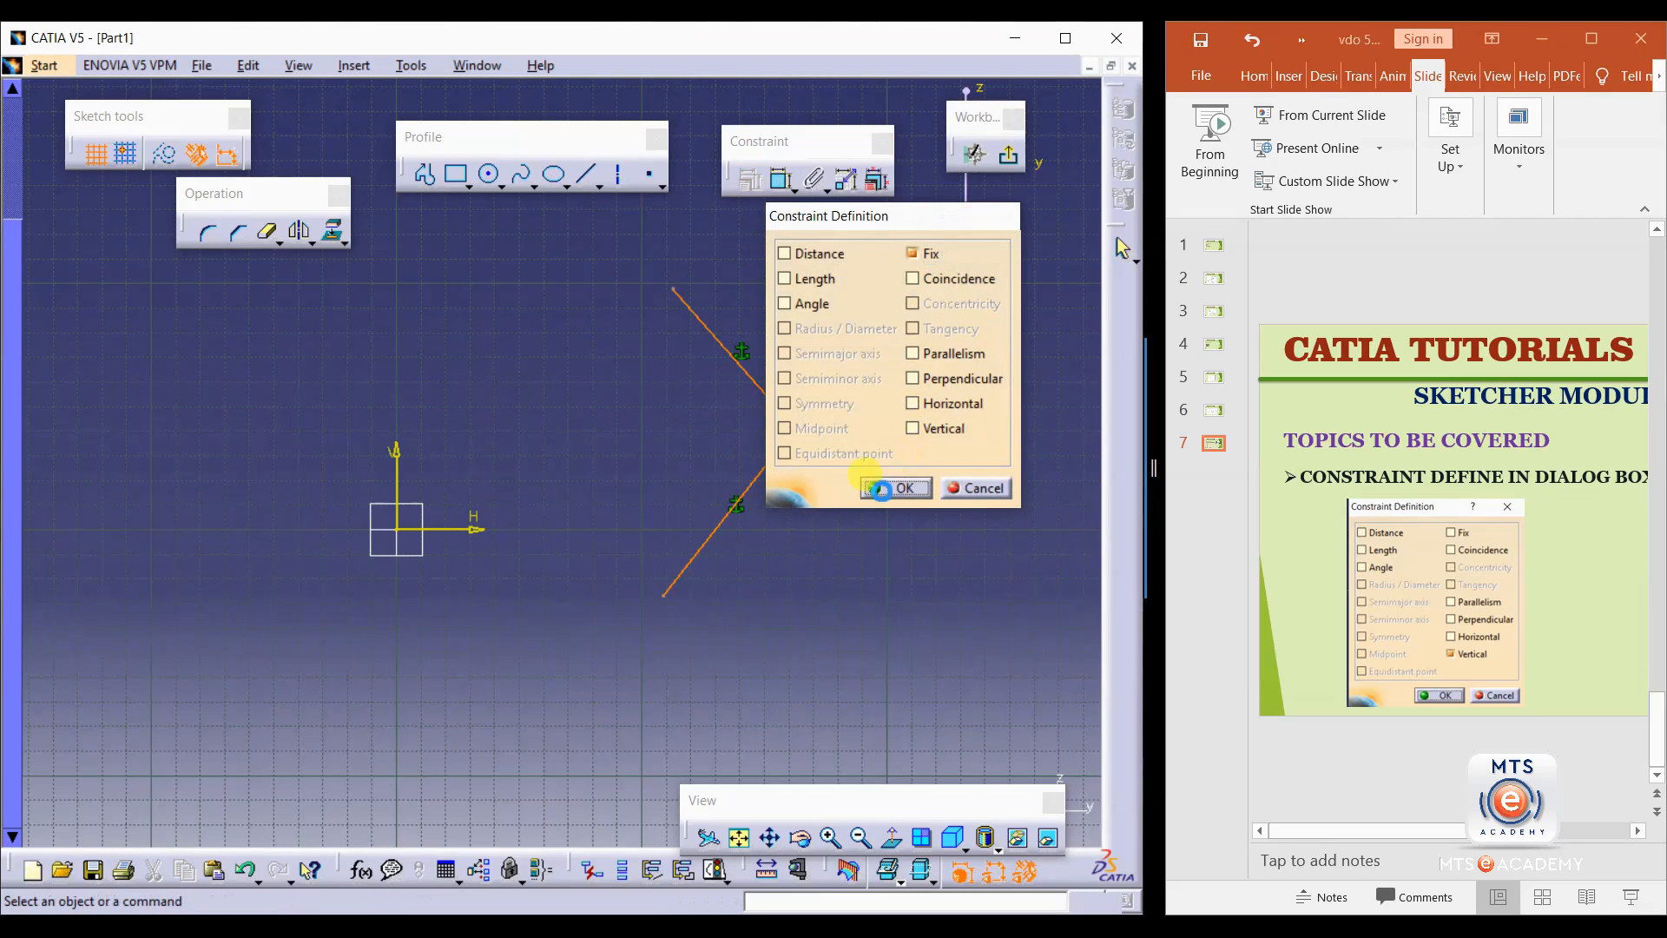
click(884, 487)
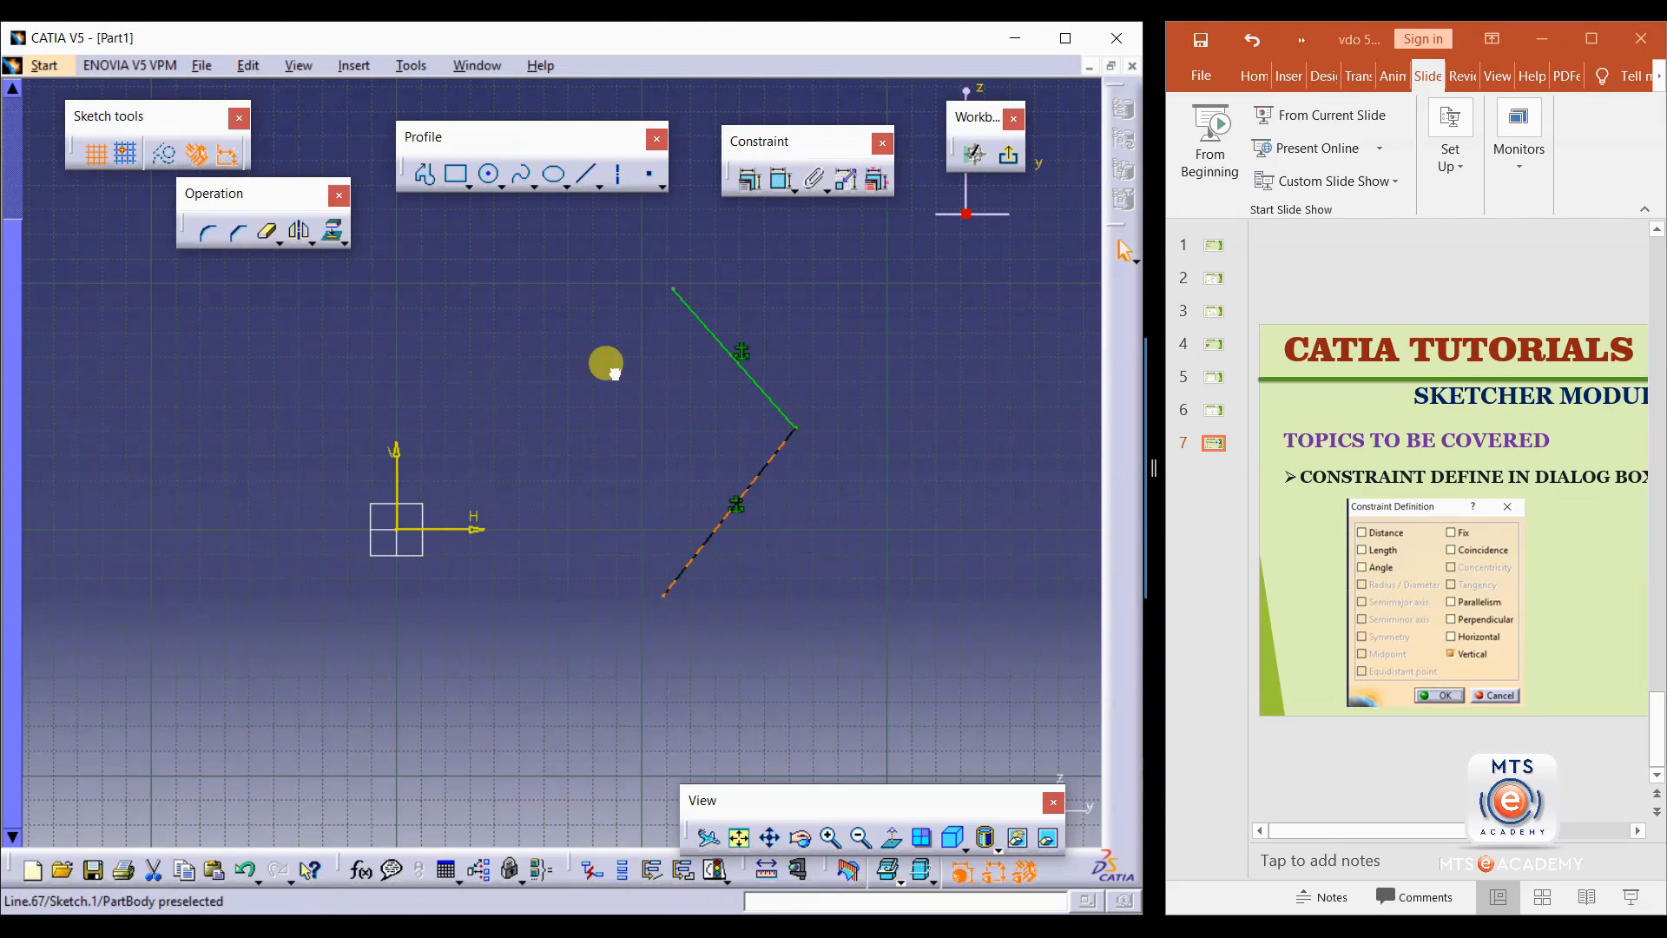
Dimension the angle between the two fixed slanted lines and place the dimension outside the V's opening.
click(713, 516)
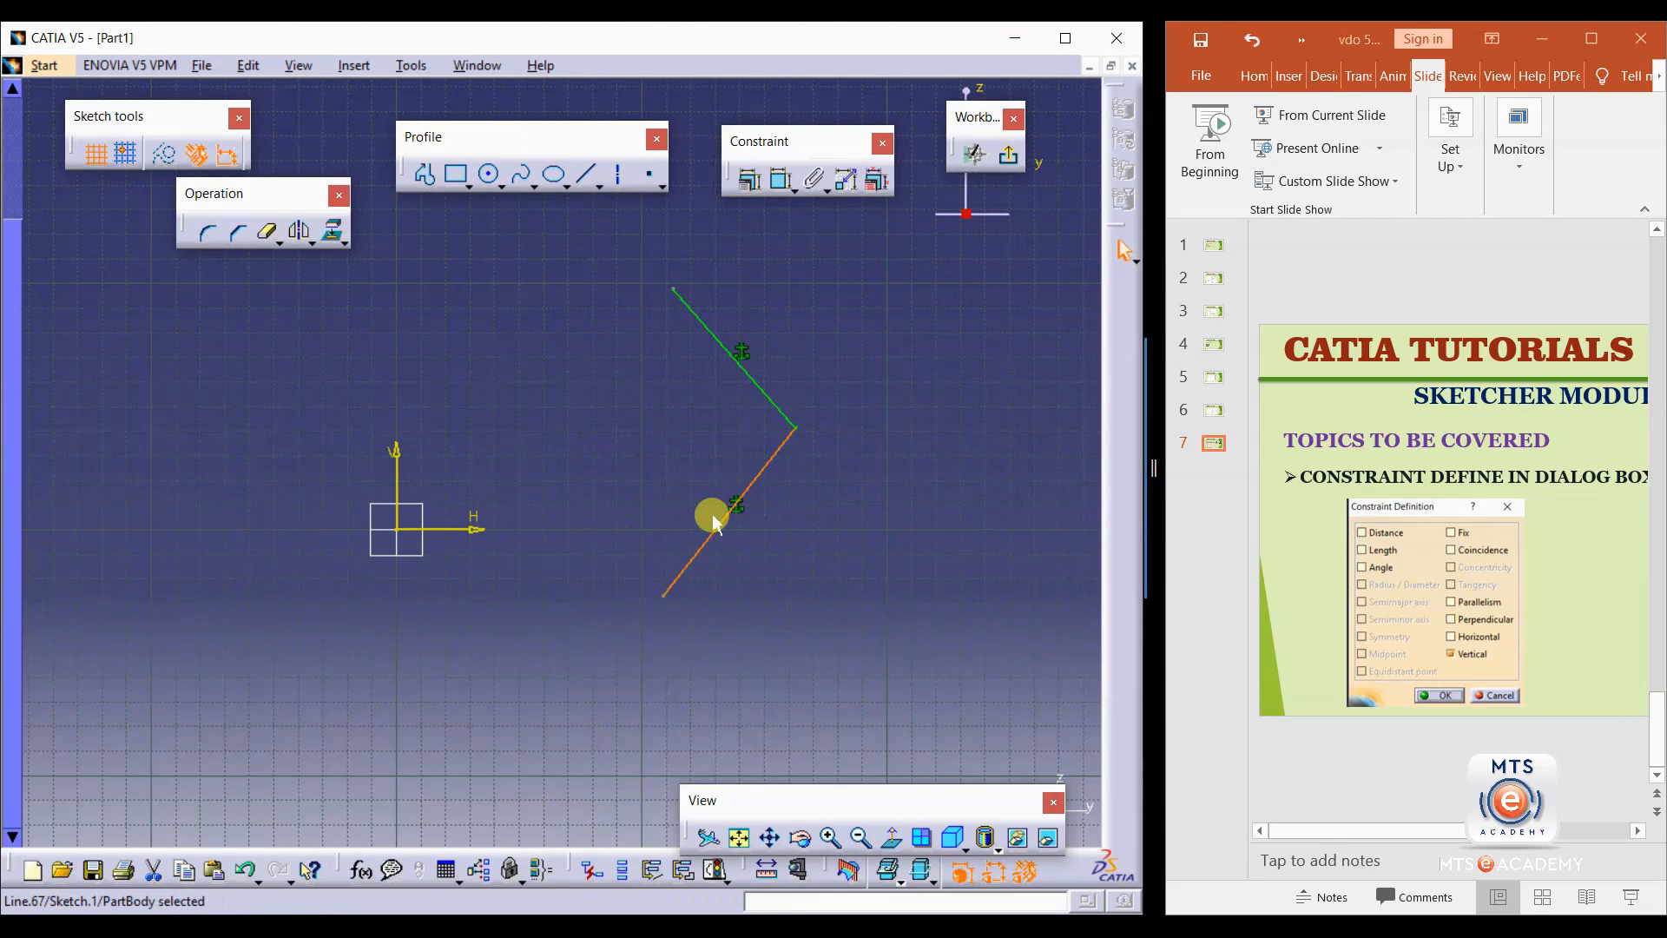
click(781, 180)
click(764, 389)
click(720, 427)
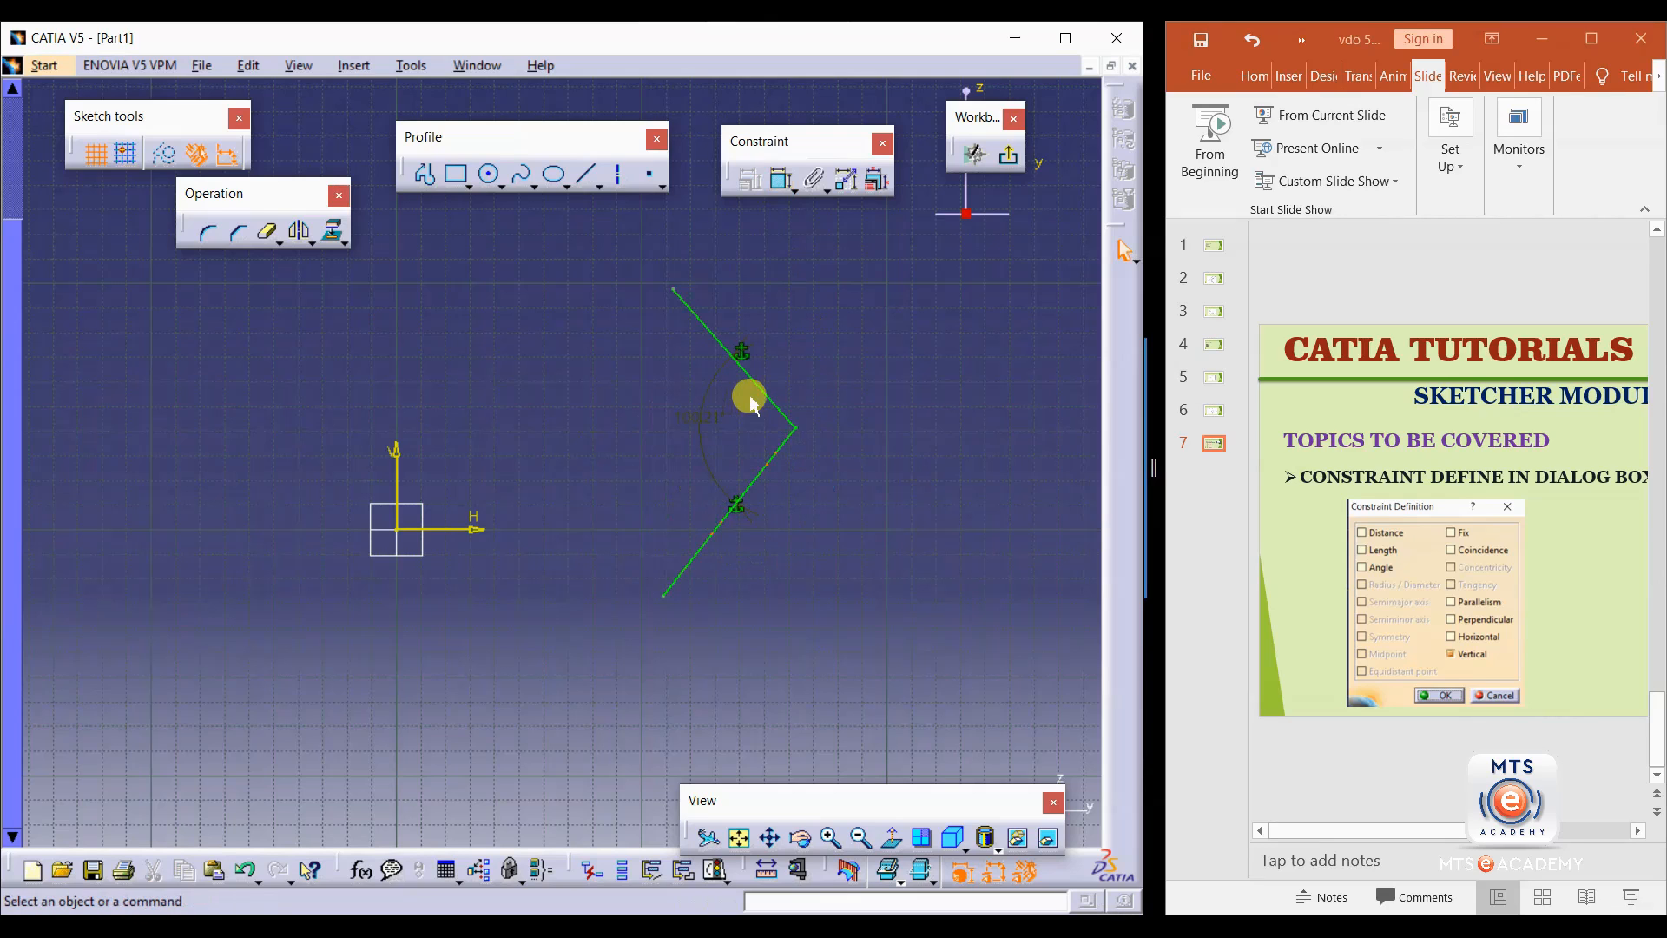
drag(699, 417, 621, 402)
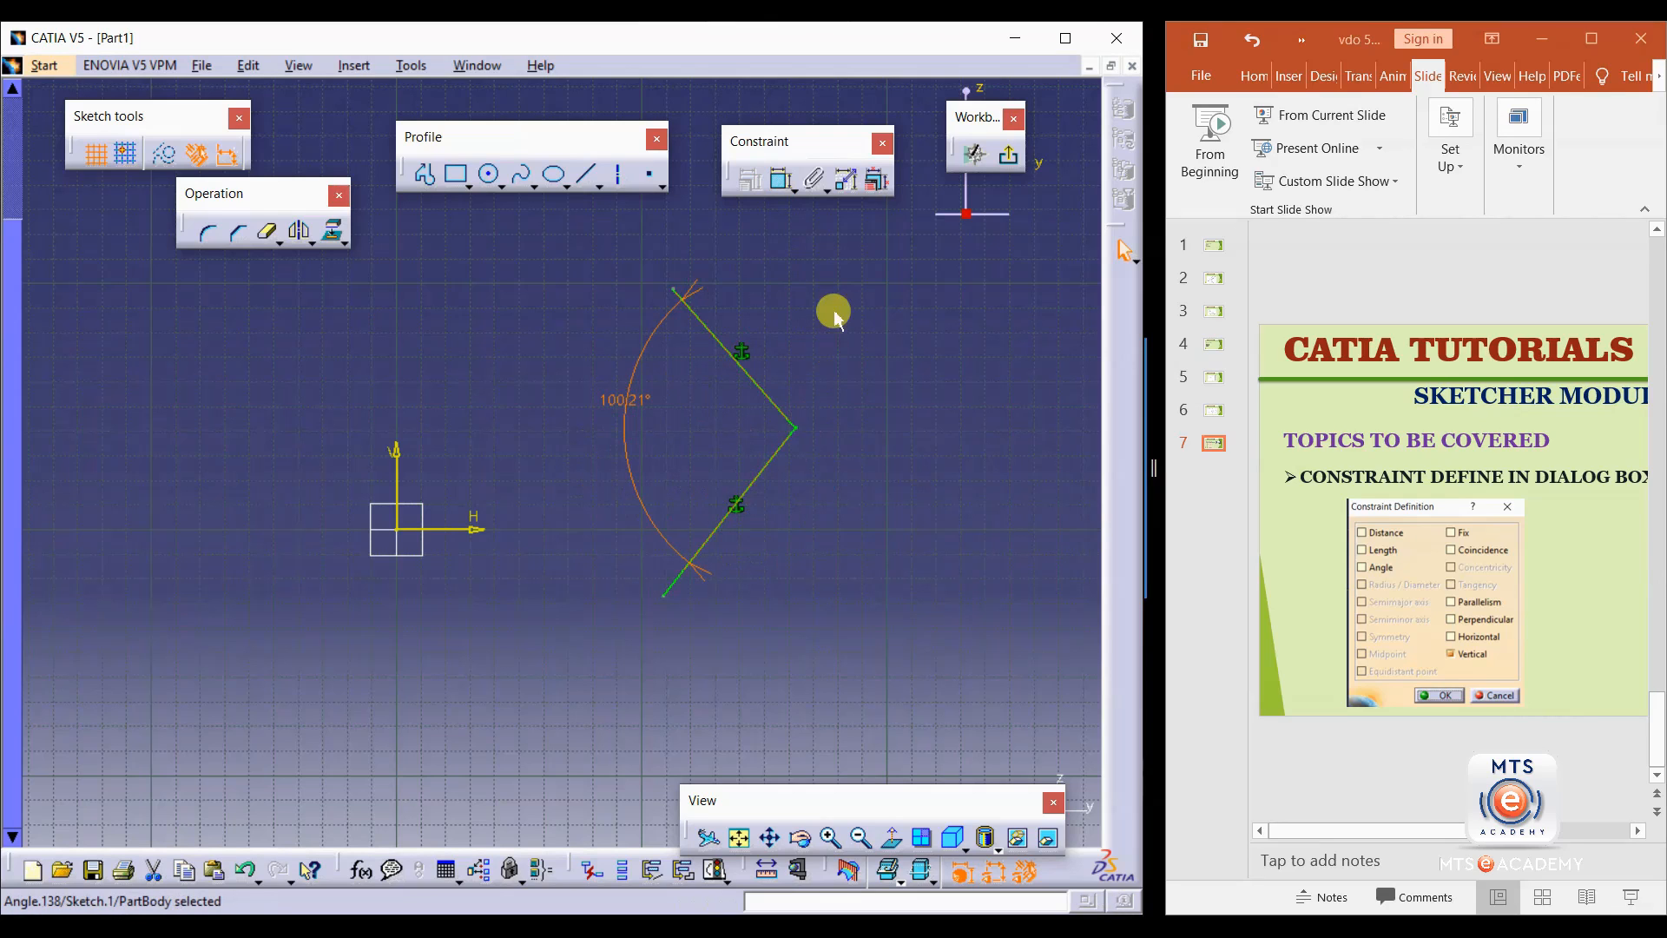
Reposition the angle dimension closer to the lines' shared endpoint, and delete both lines with all their constraints.
drag(849, 260, 548, 617)
click(683, 415)
click(640, 411)
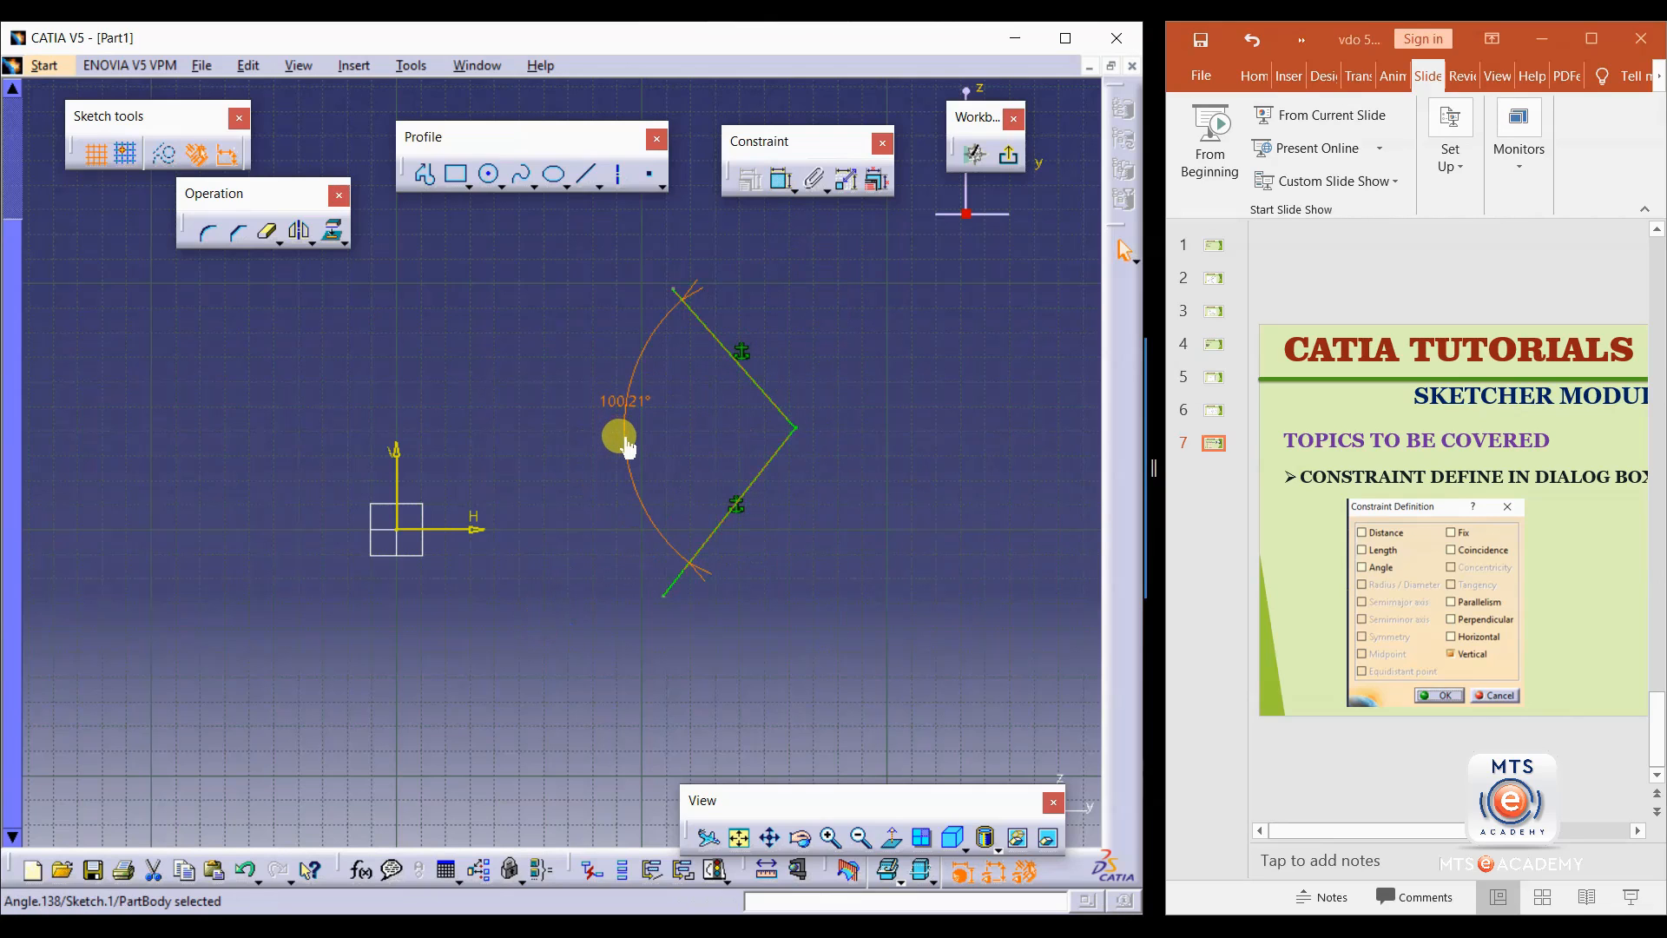
drag(643, 433, 686, 410)
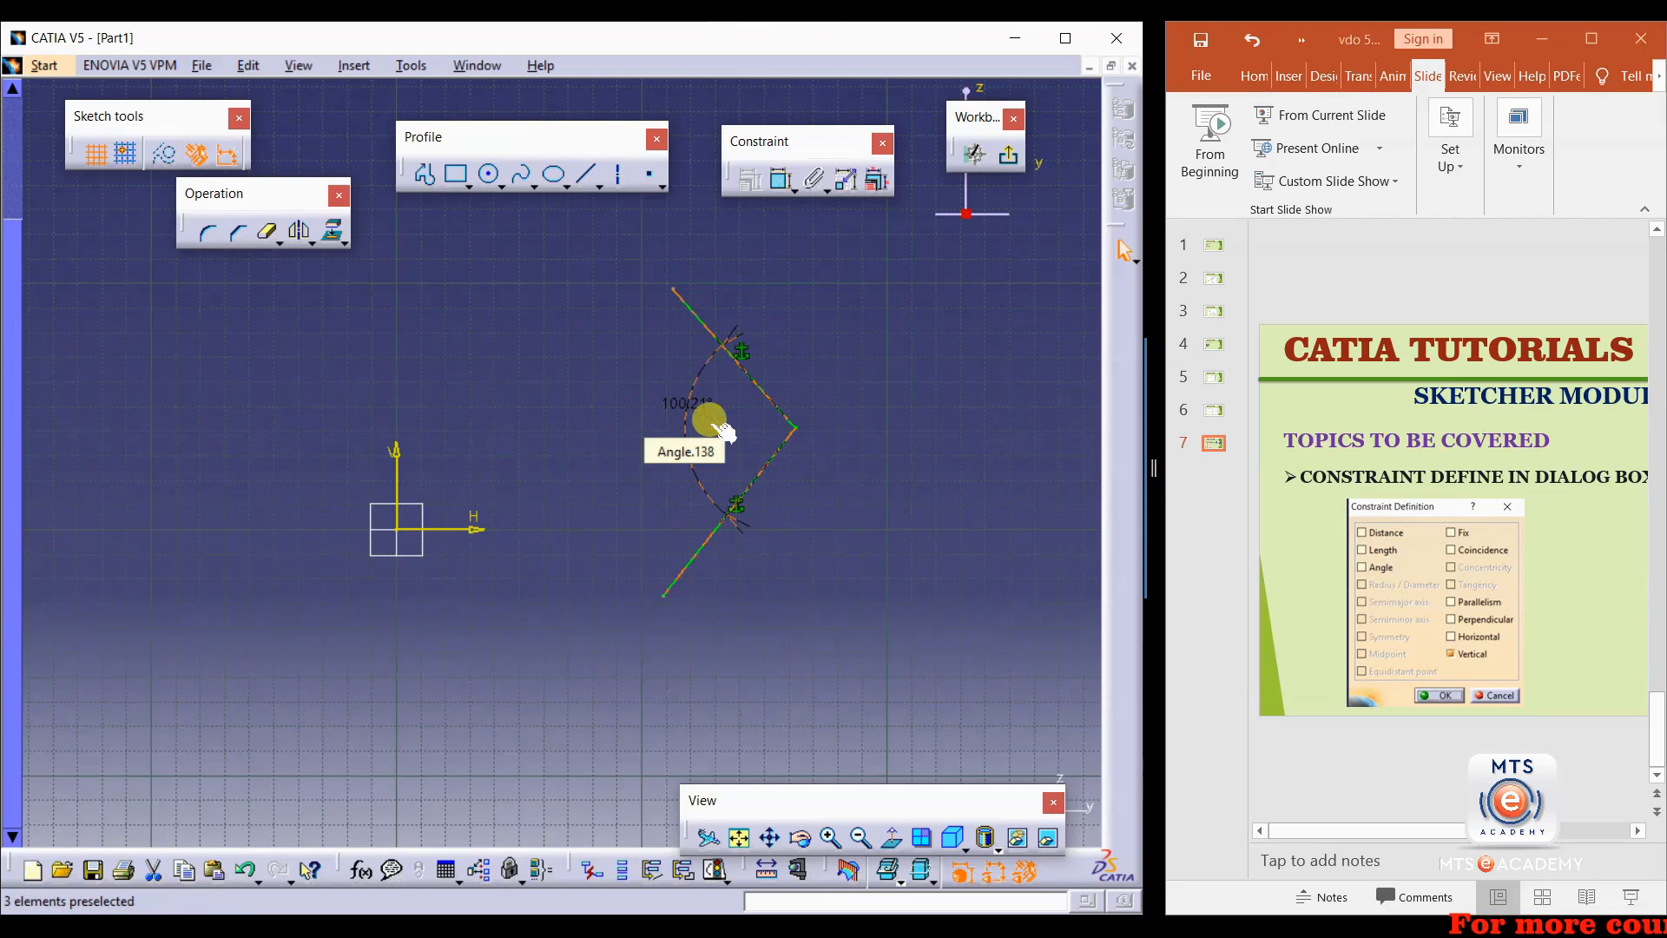
click(694, 421)
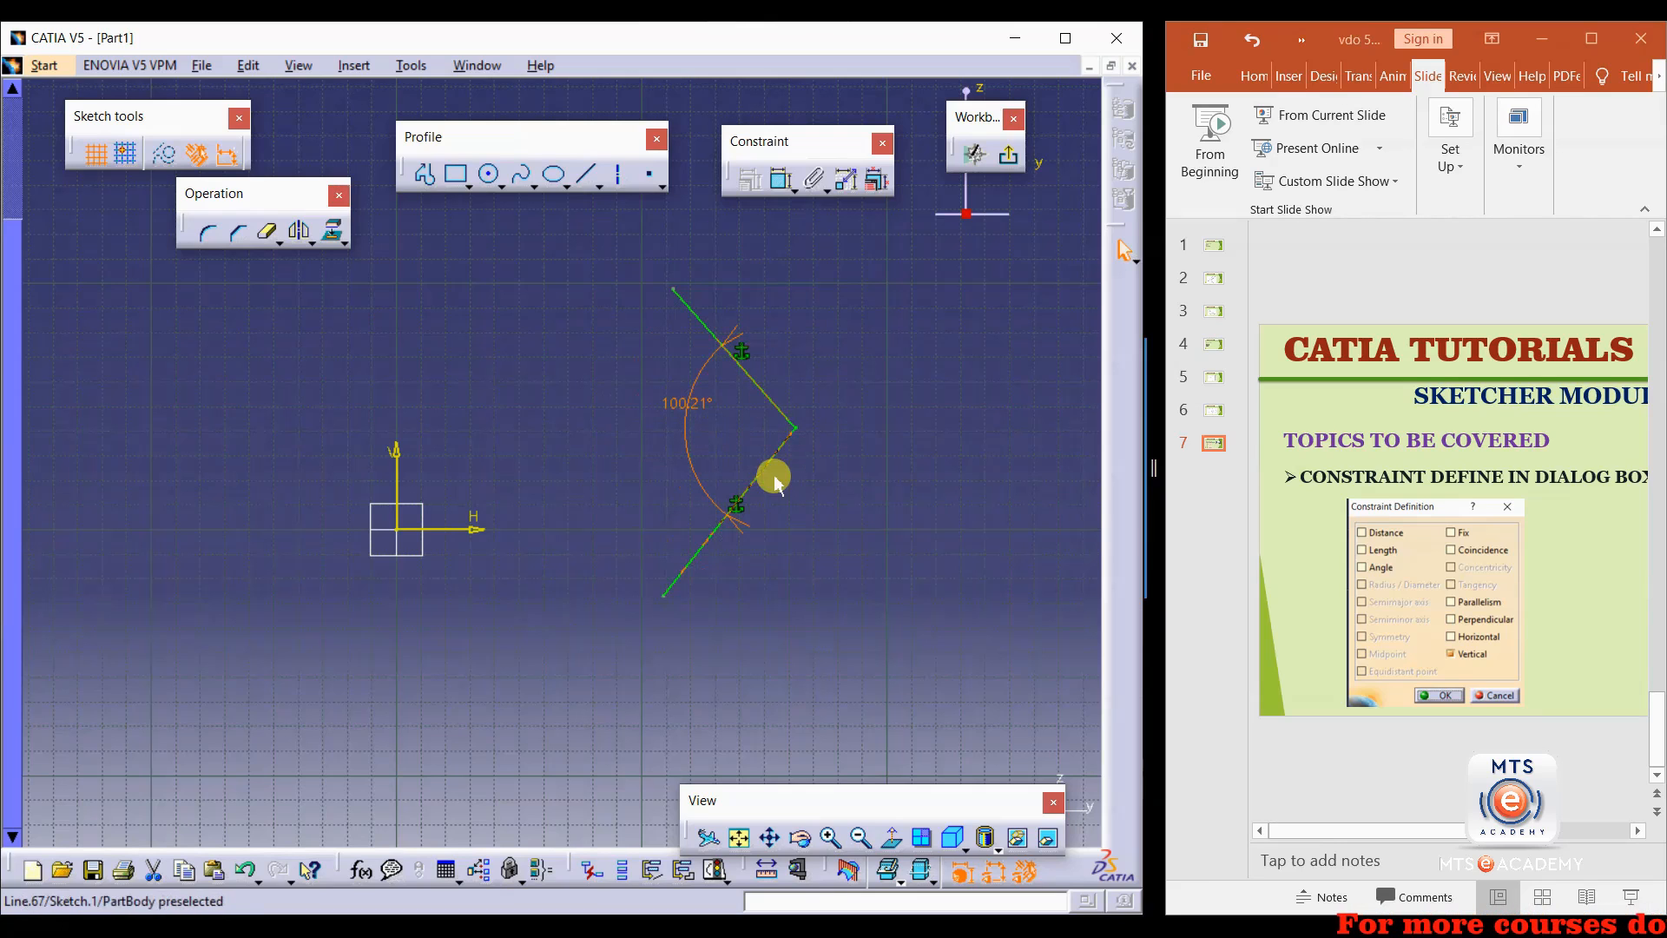
mouse_move(865, 269)
mouse_down()
mouse_move(655, 473)
mouse_move(573, 627)
mouse_up()
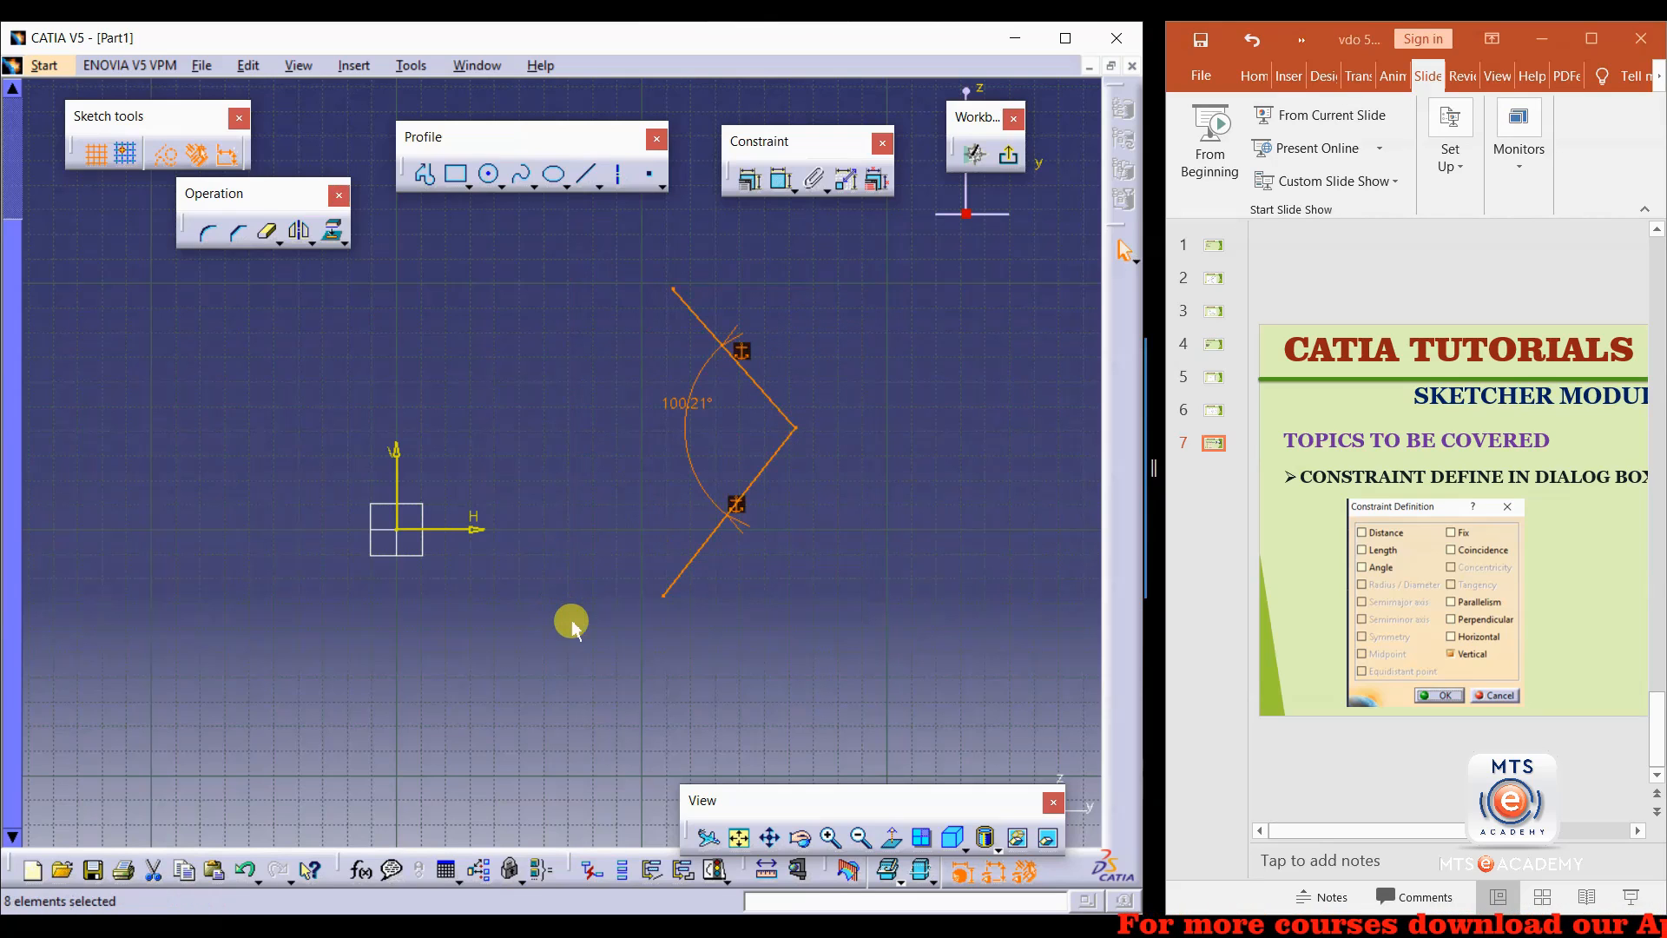
key(Delete)
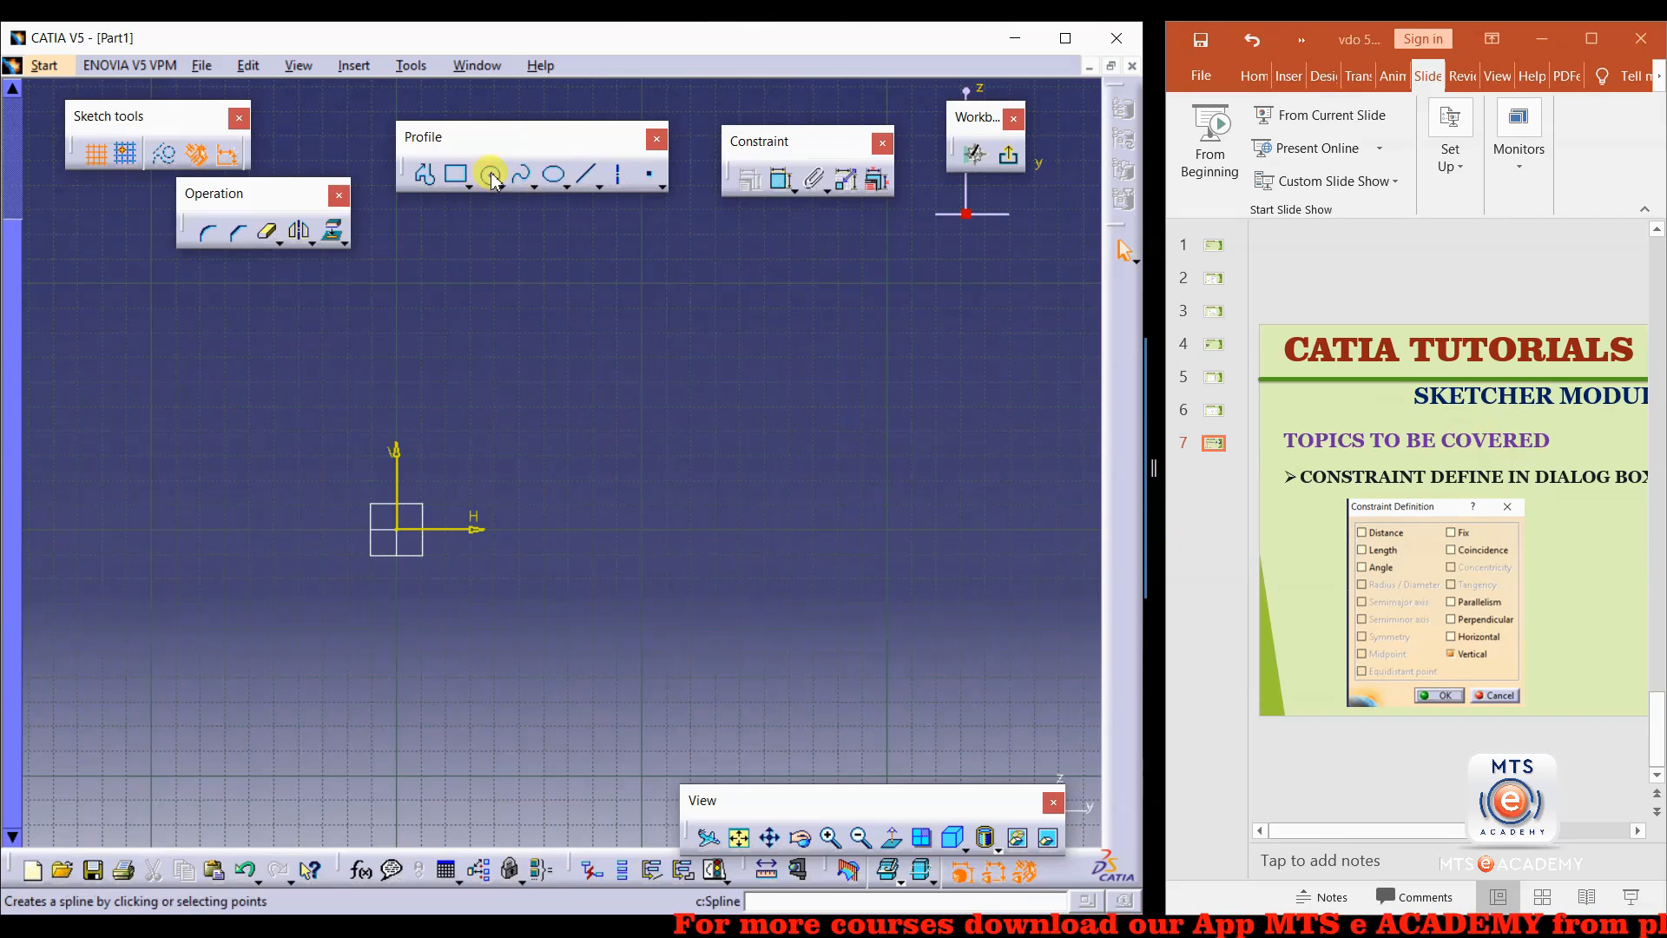
Sketch a vertical line about 83 mm long up from the origin and a horizontal line starting just beside its upper end.
click(397, 528)
click(397, 326)
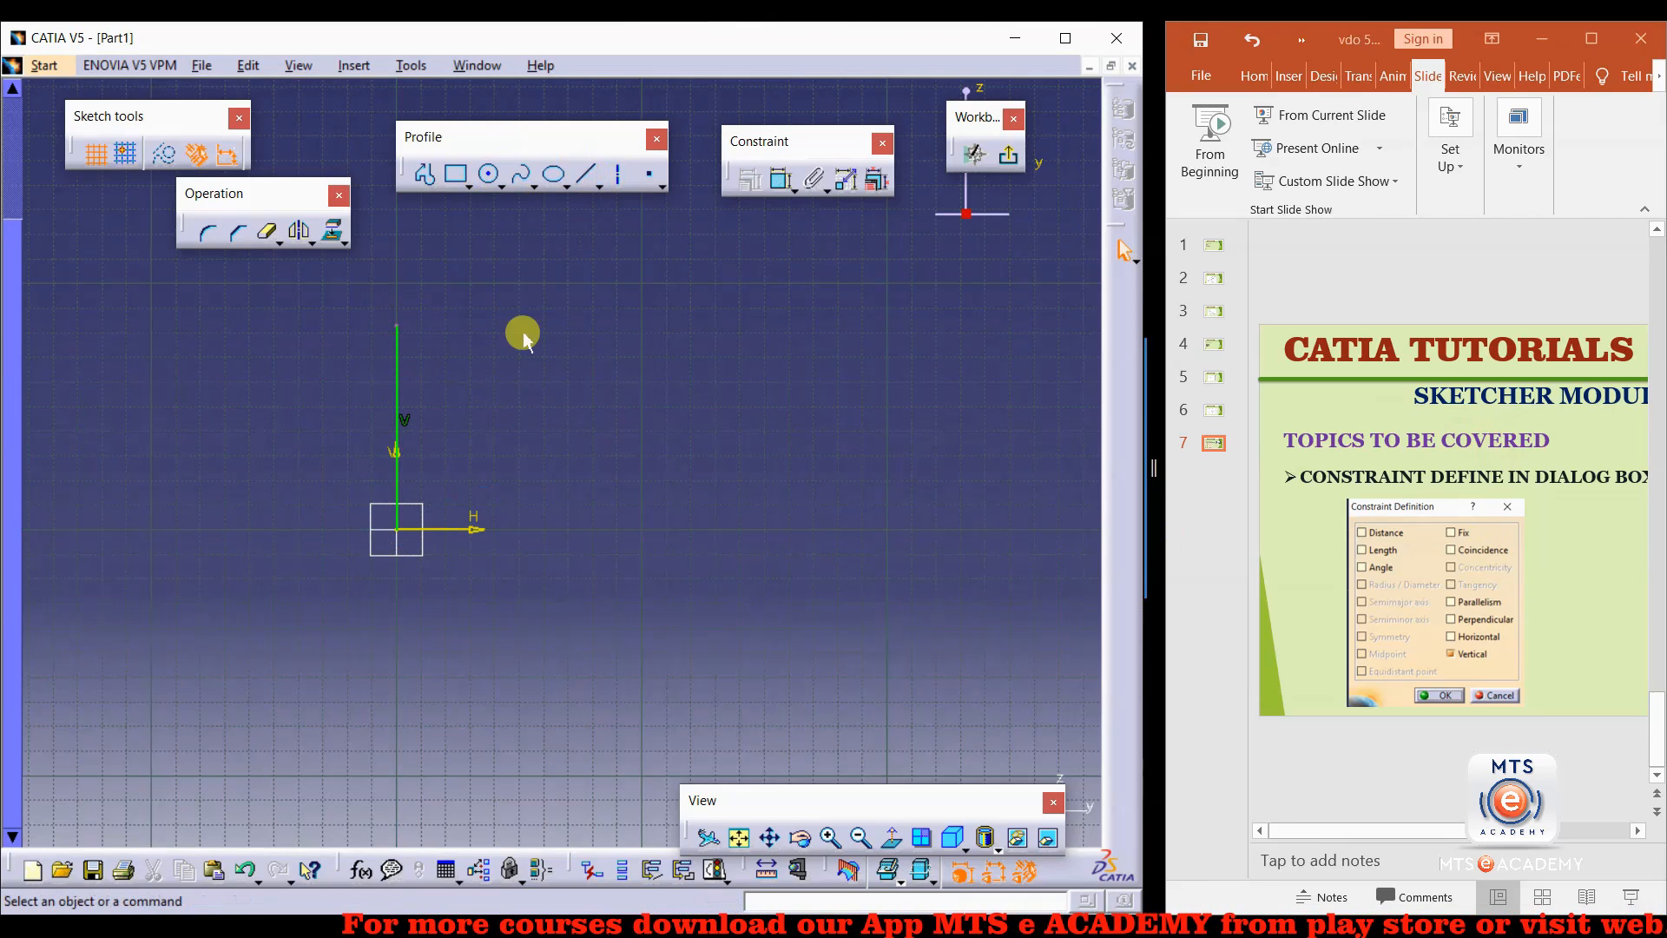
click(584, 183)
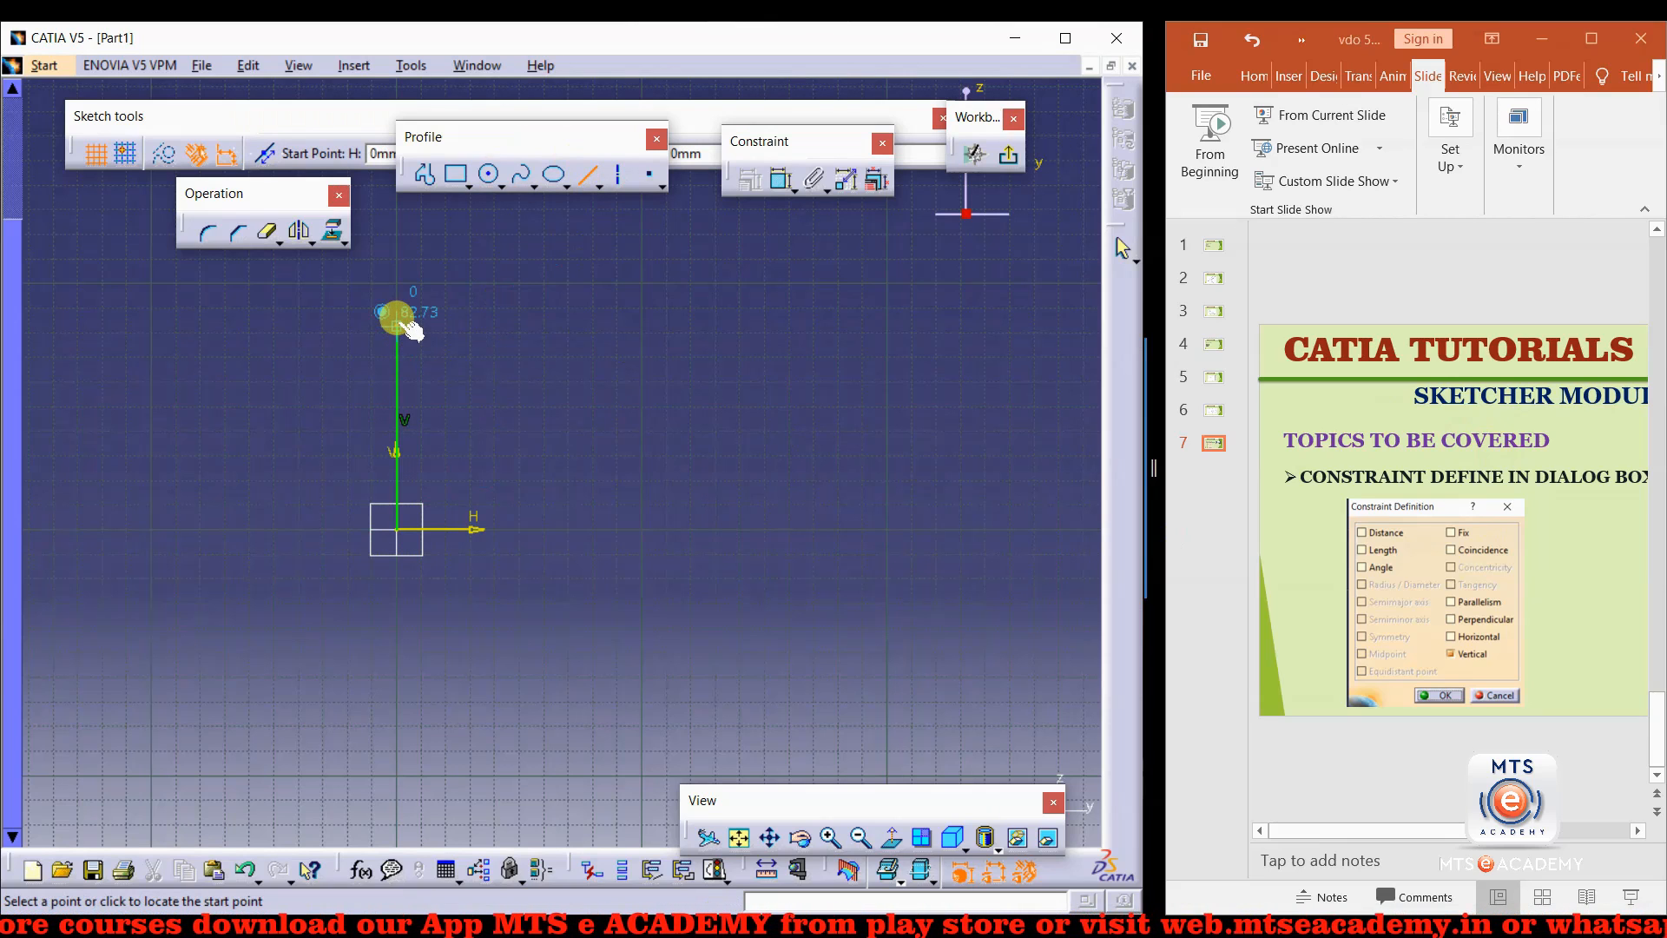
click(407, 326)
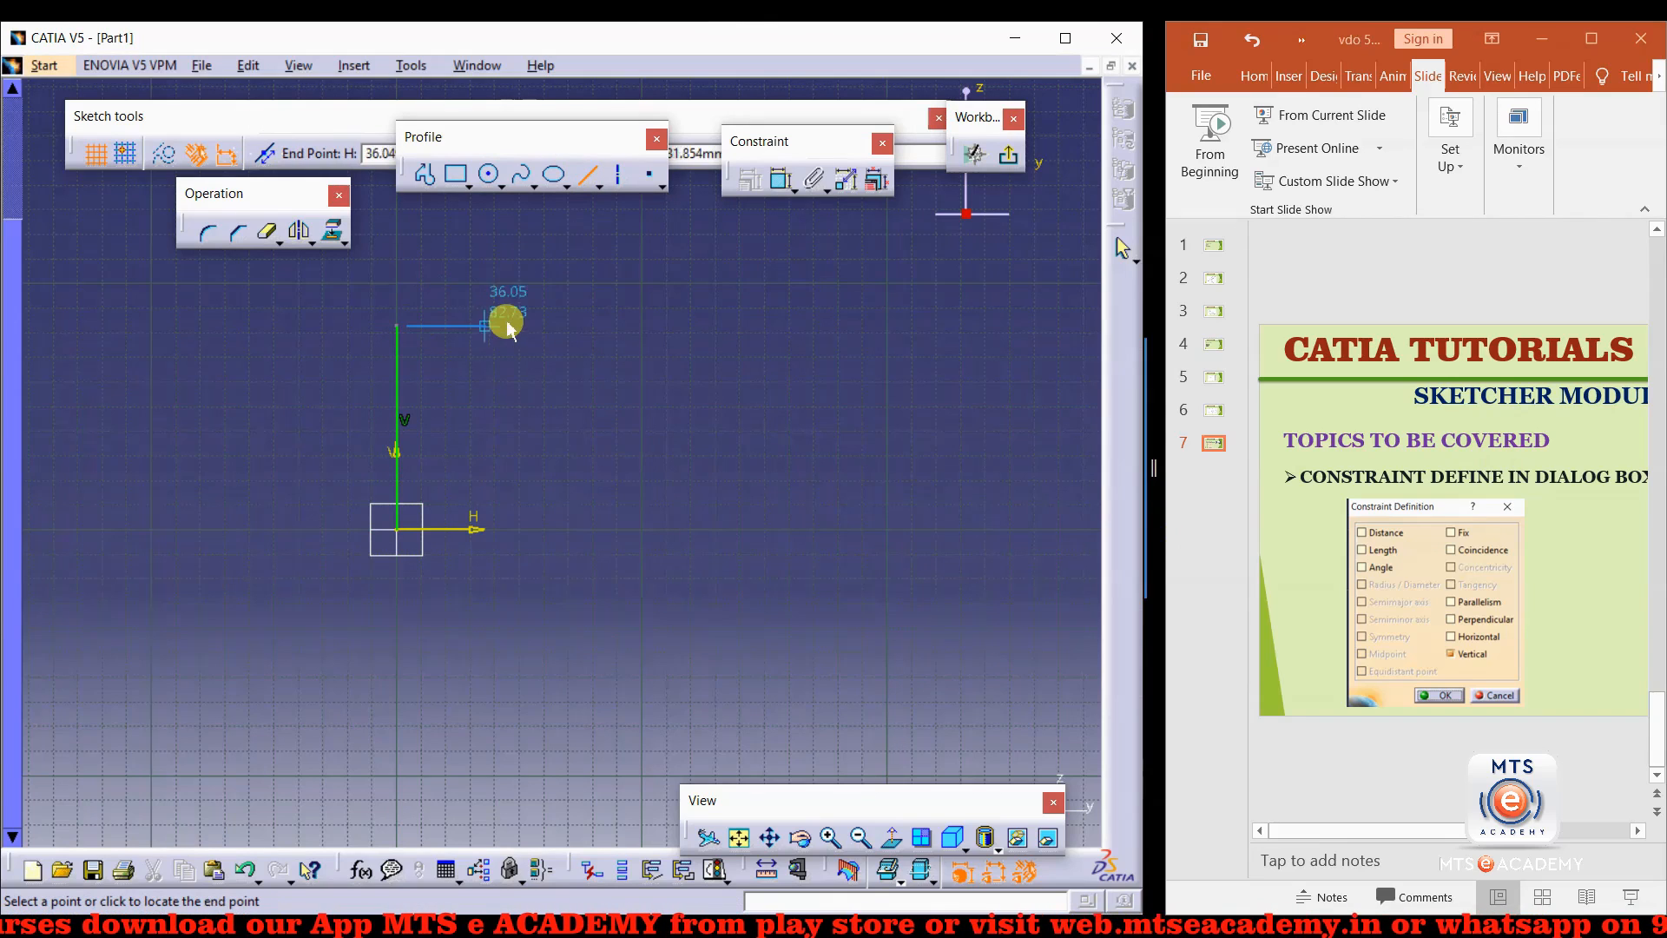
click(591, 327)
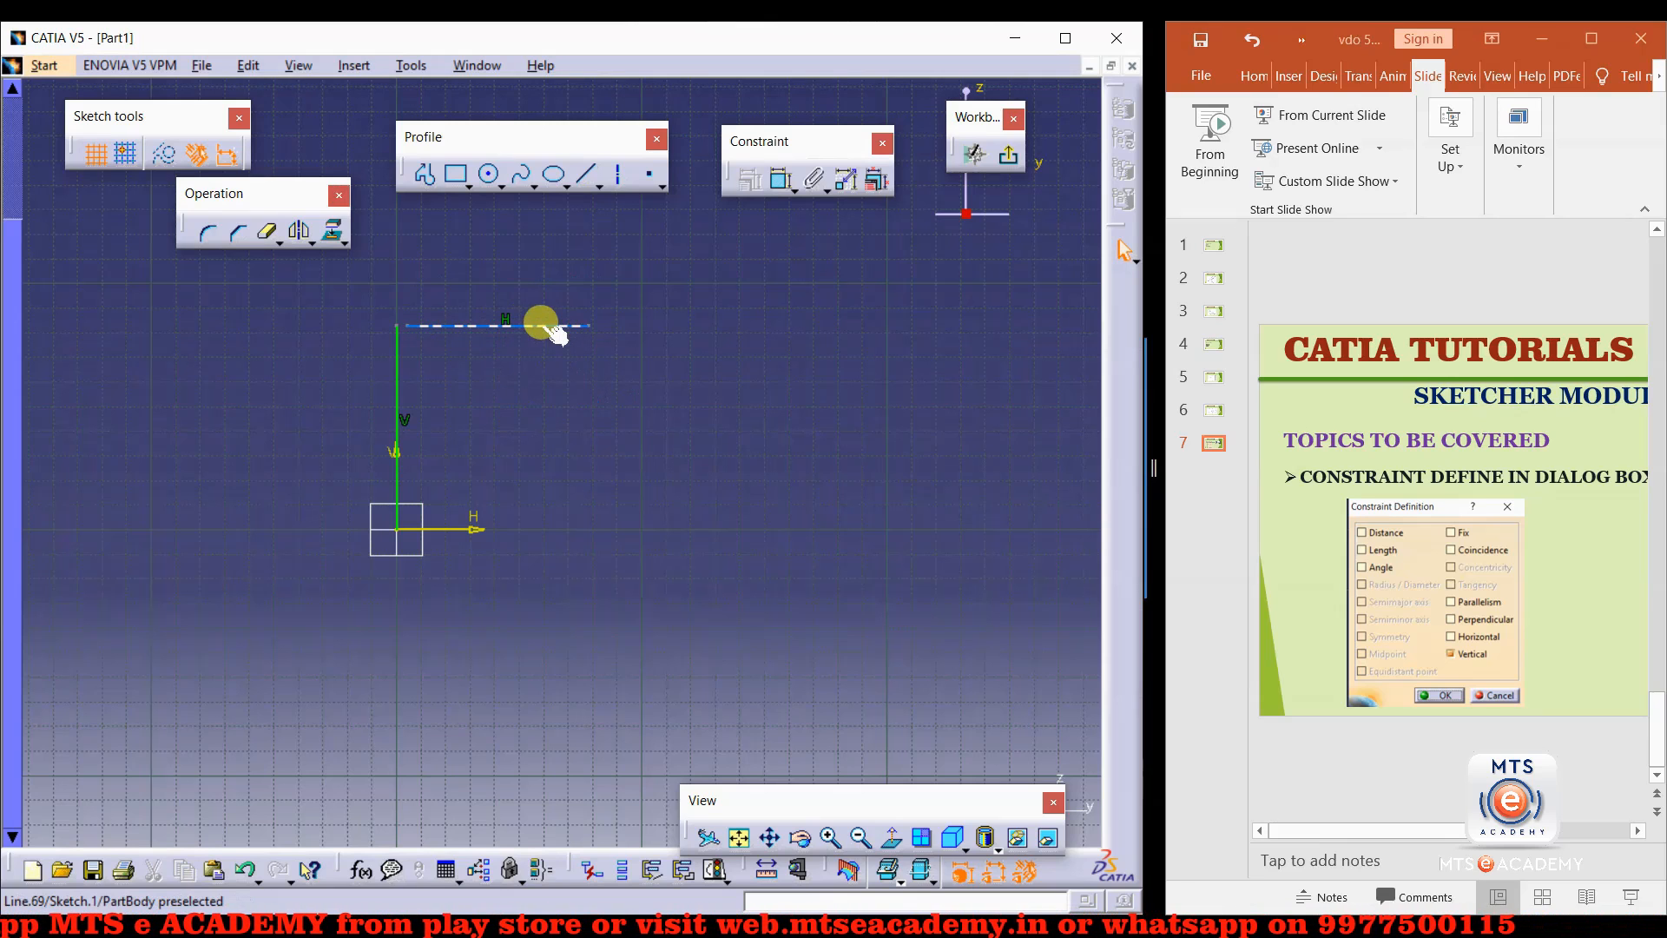
Continue from the horizontal line's free end with two connected slanted lines, one rising and one falling, to form a peak.
click(586, 174)
click(590, 327)
click(701, 271)
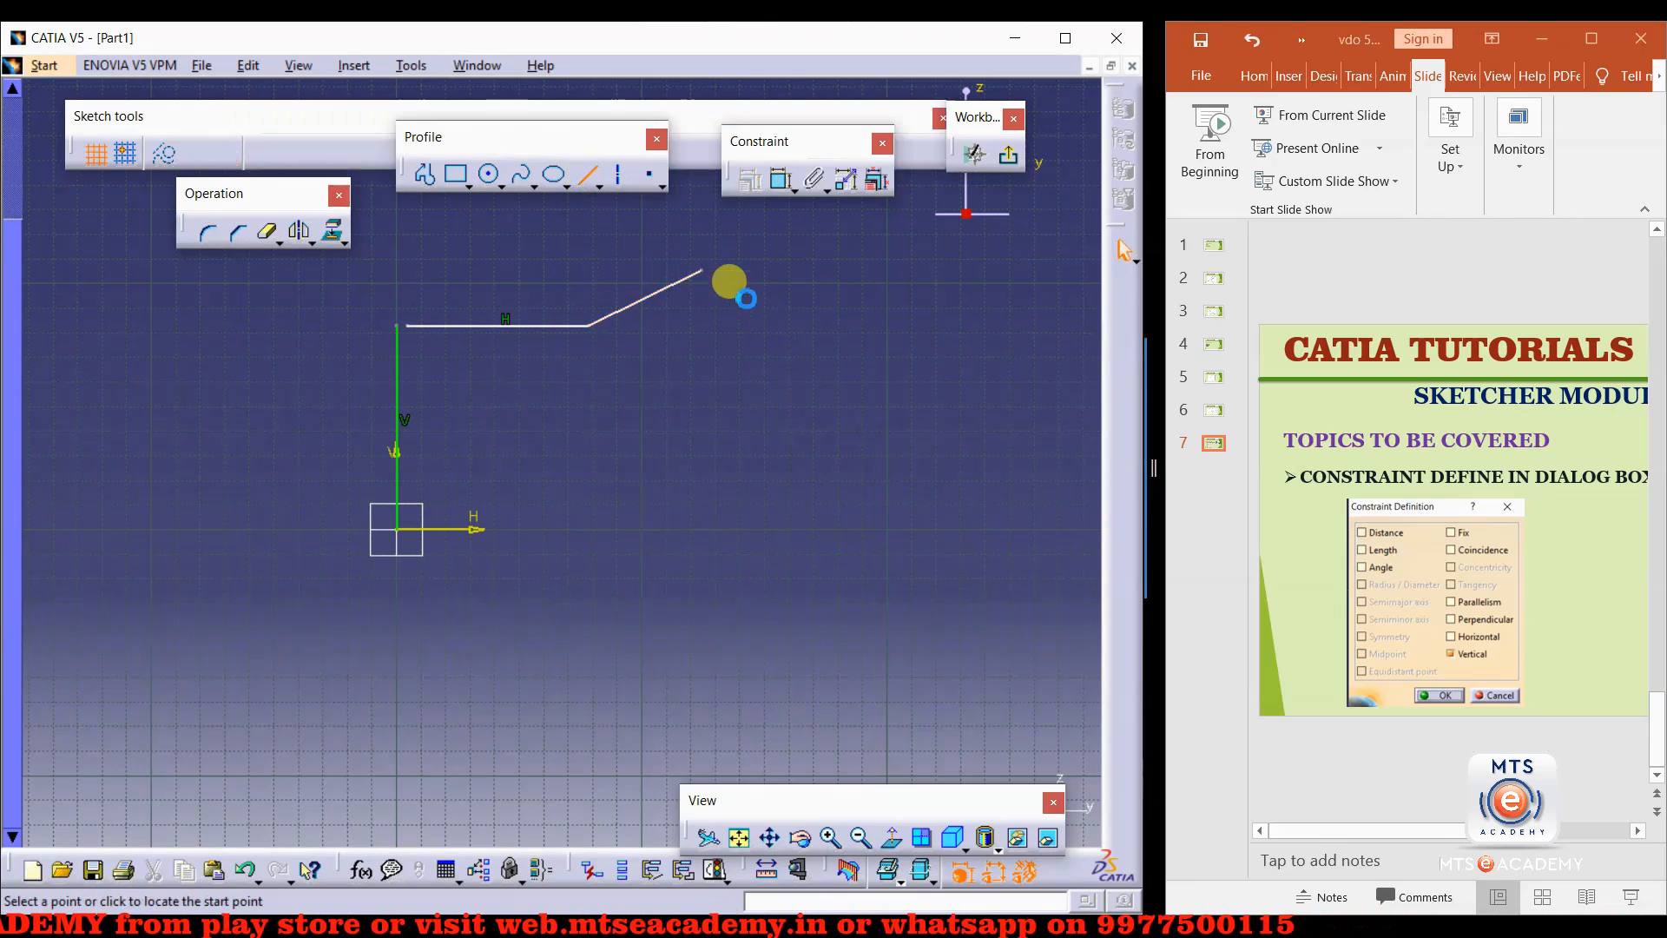
click(701, 271)
click(838, 360)
click(650, 433)
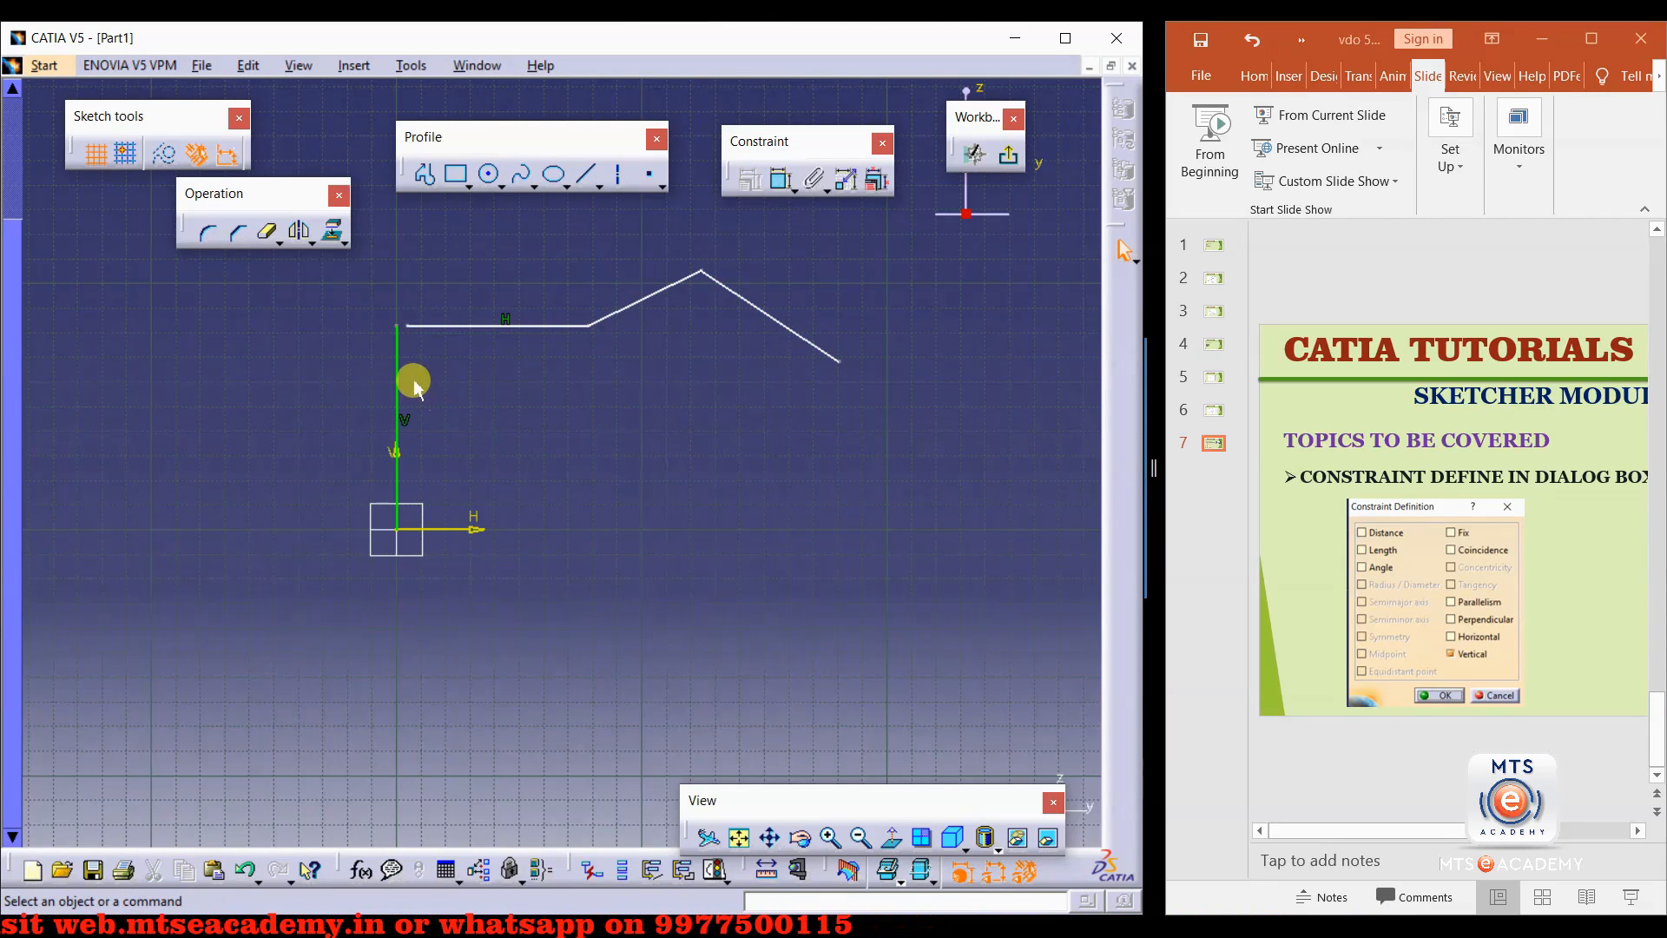
Apply a Coincidence constraint between the horizontal line's start point and the vertical line's upper endpoint.
click(410, 328)
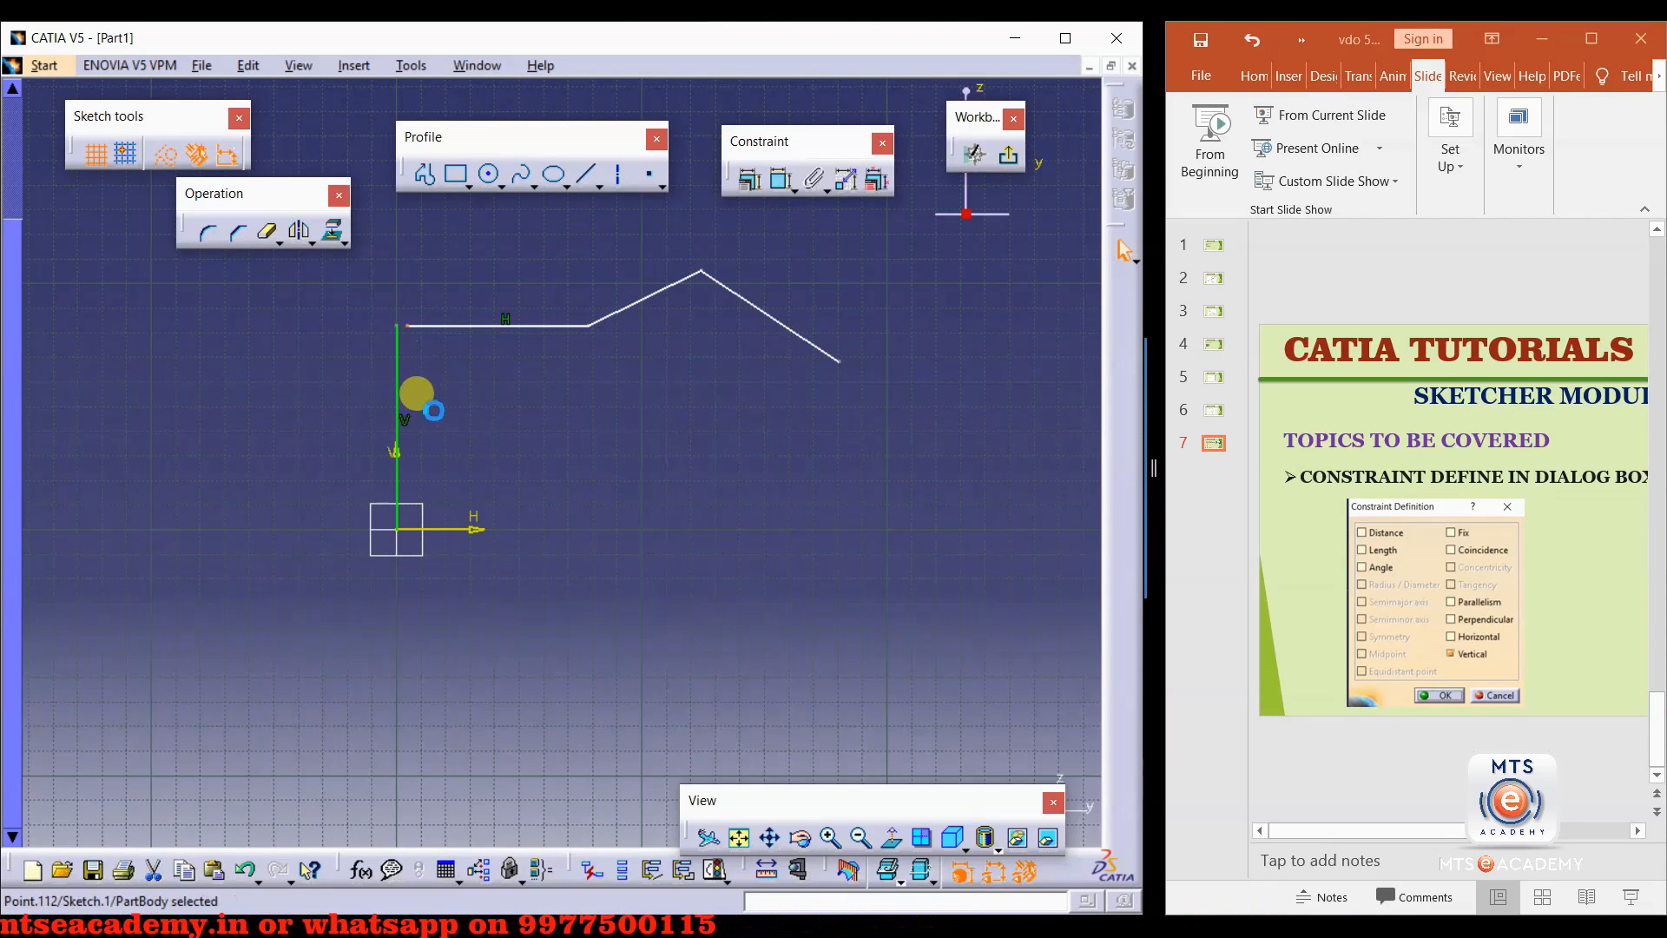
ctrl+click(404, 331)
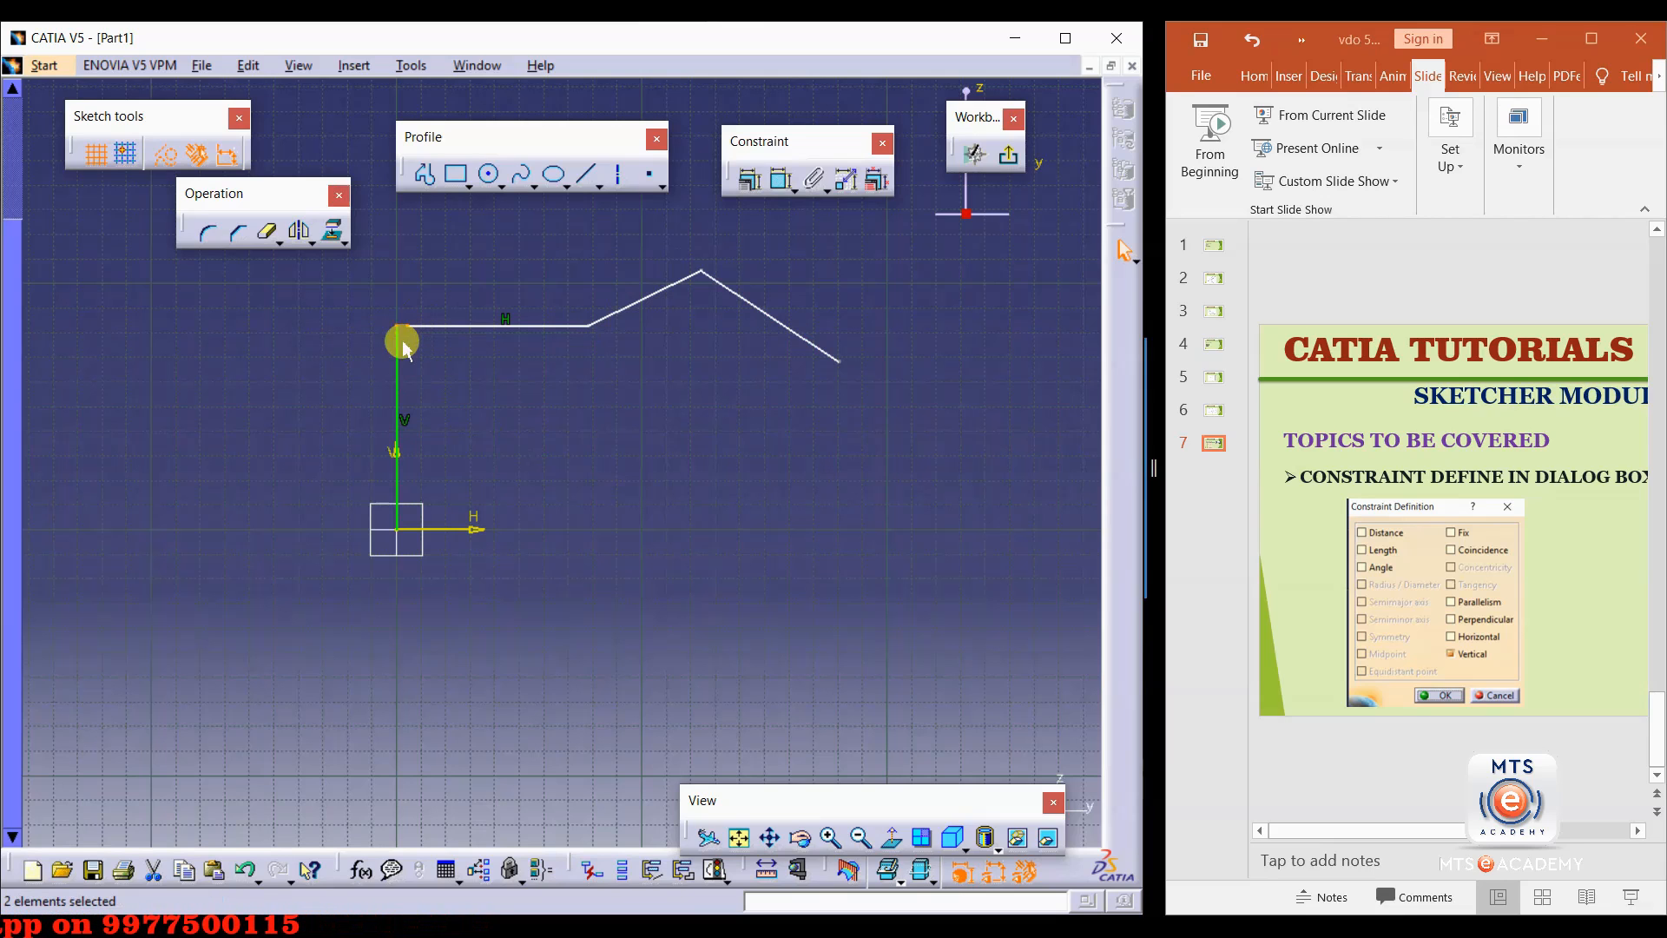
click(749, 180)
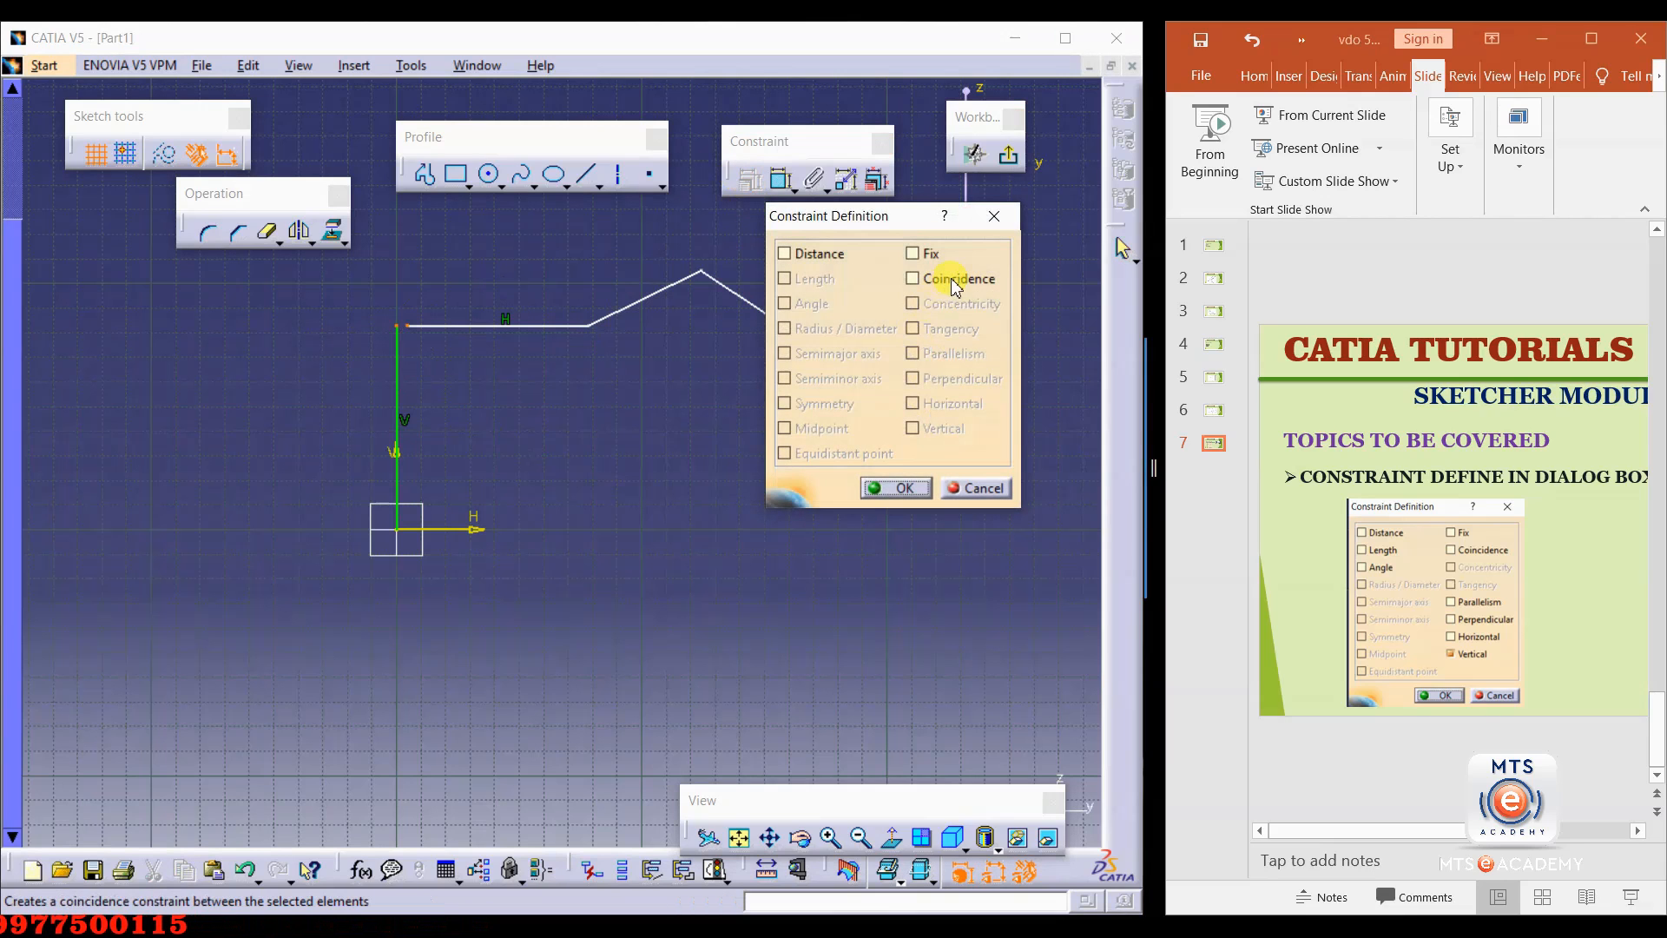
click(916, 280)
click(897, 488)
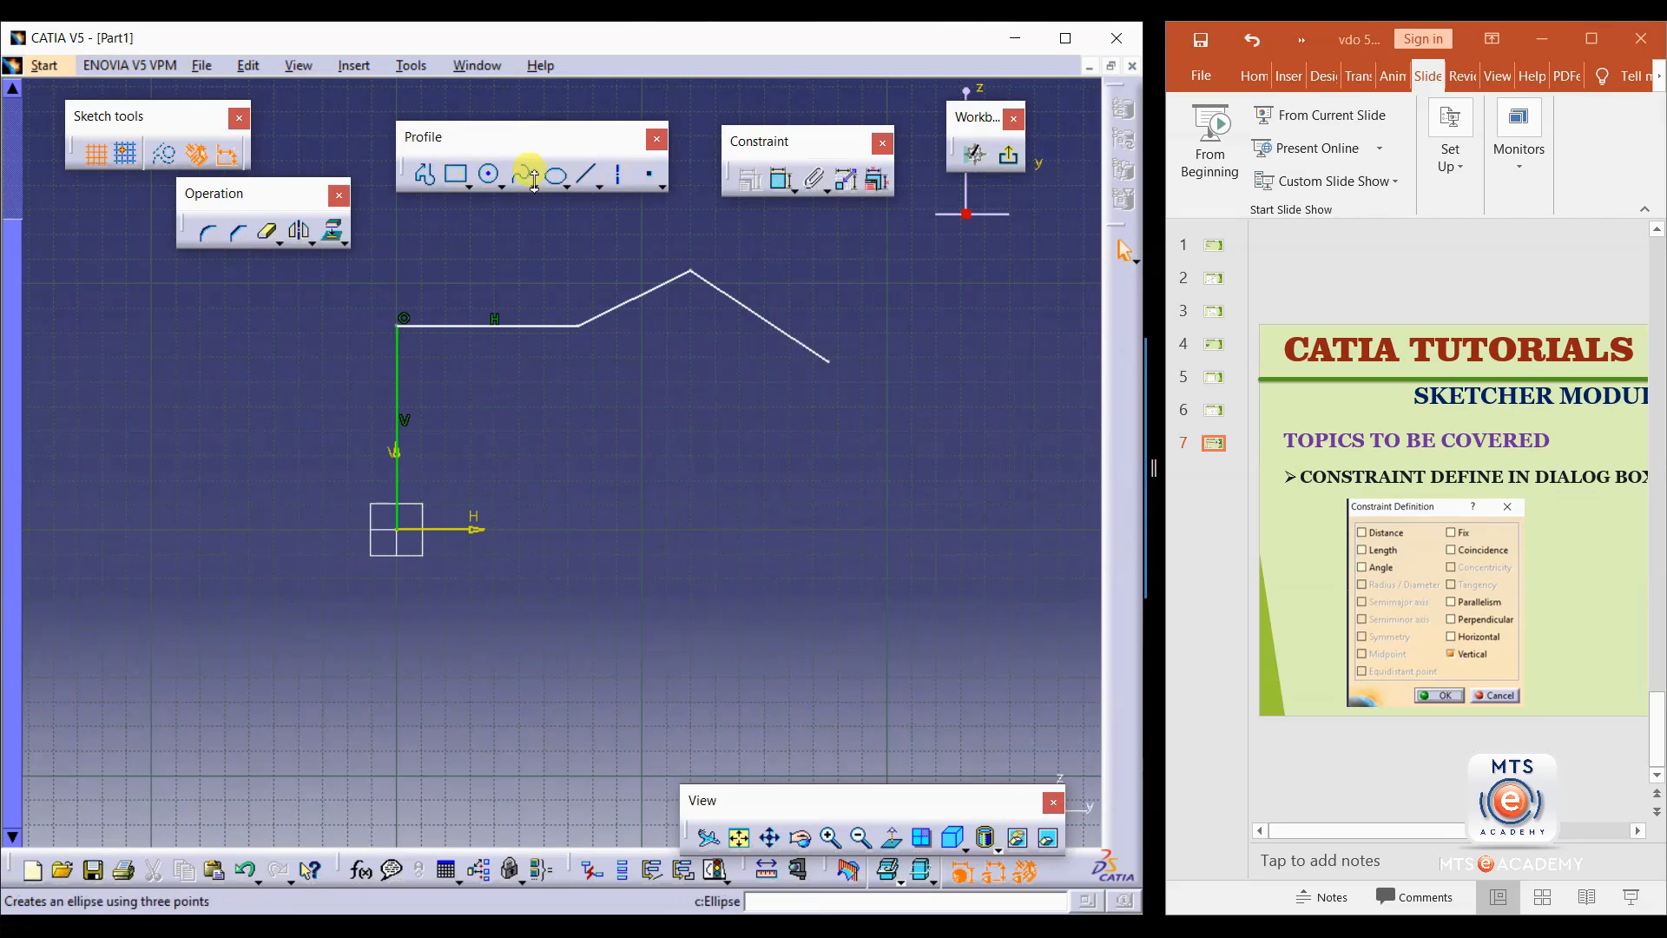
Sketch a small circle and a larger one around it below the peak, and shift the larger circle's centre slightly off the smaller one's.
click(491, 176)
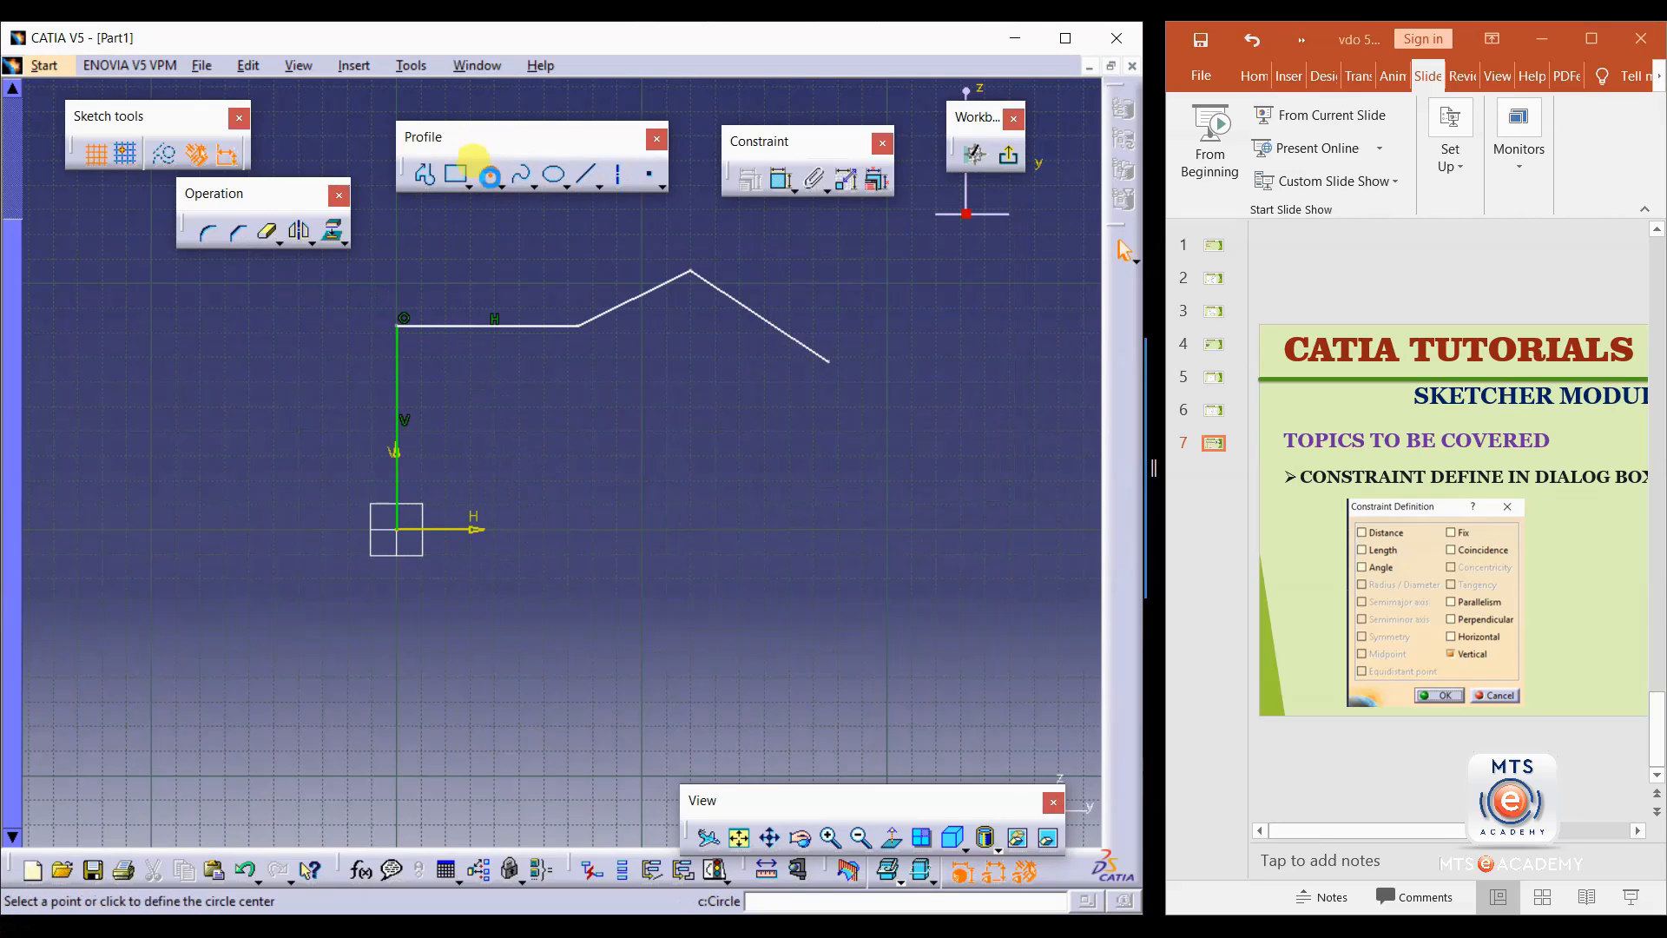
click(691, 460)
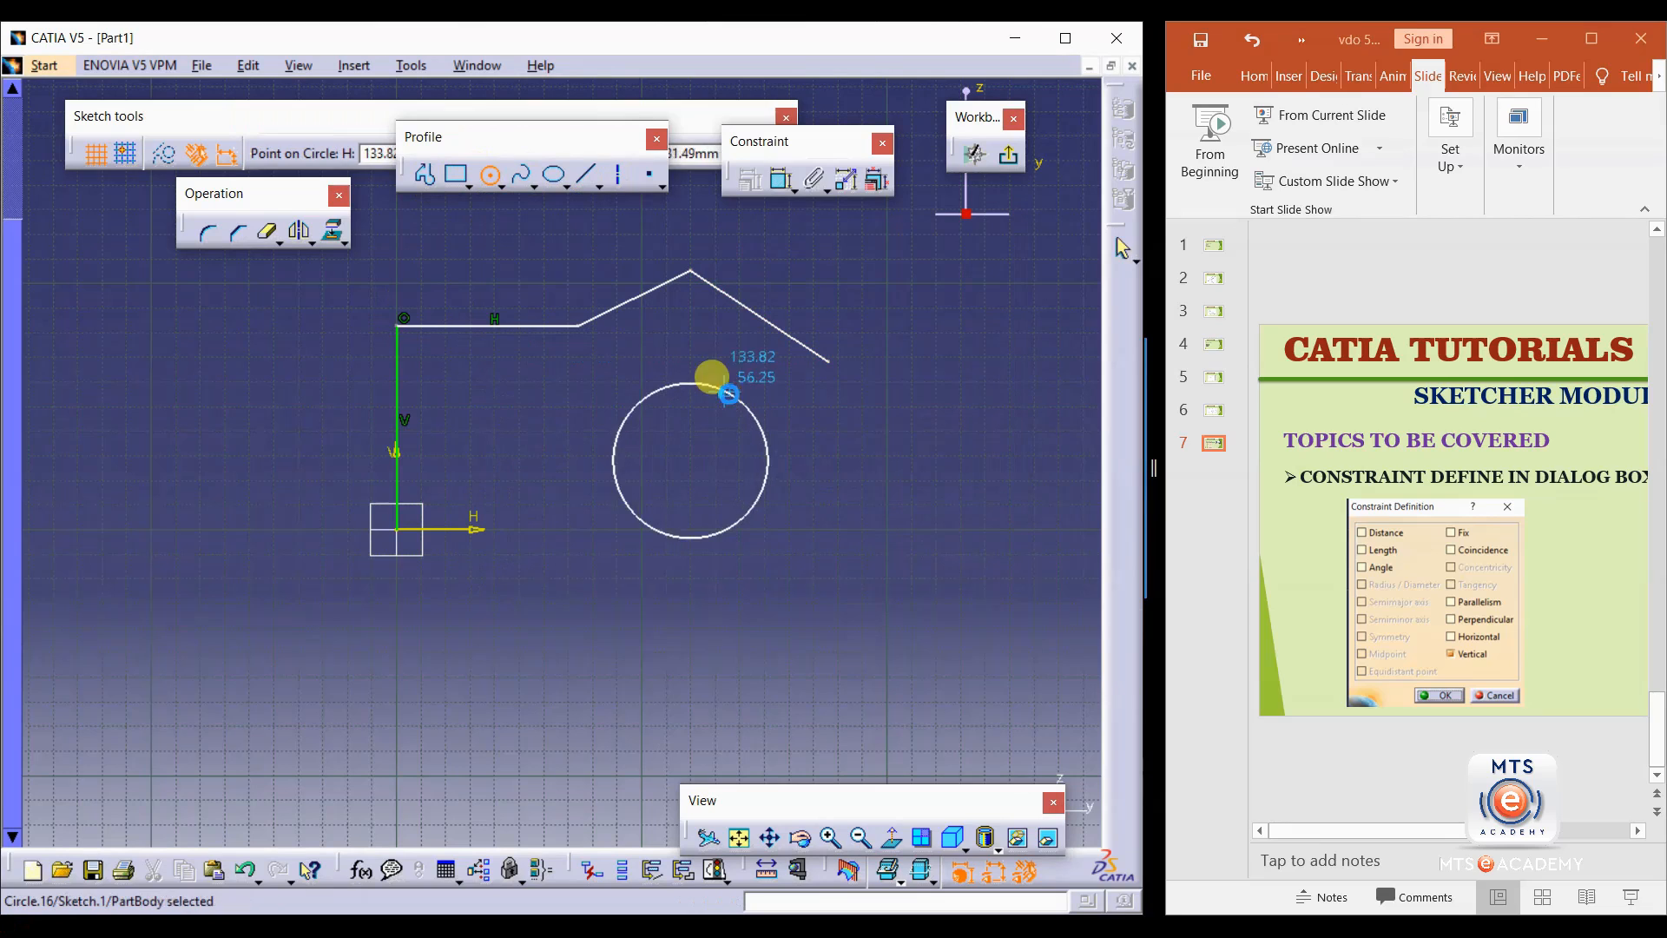
click(714, 380)
click(490, 176)
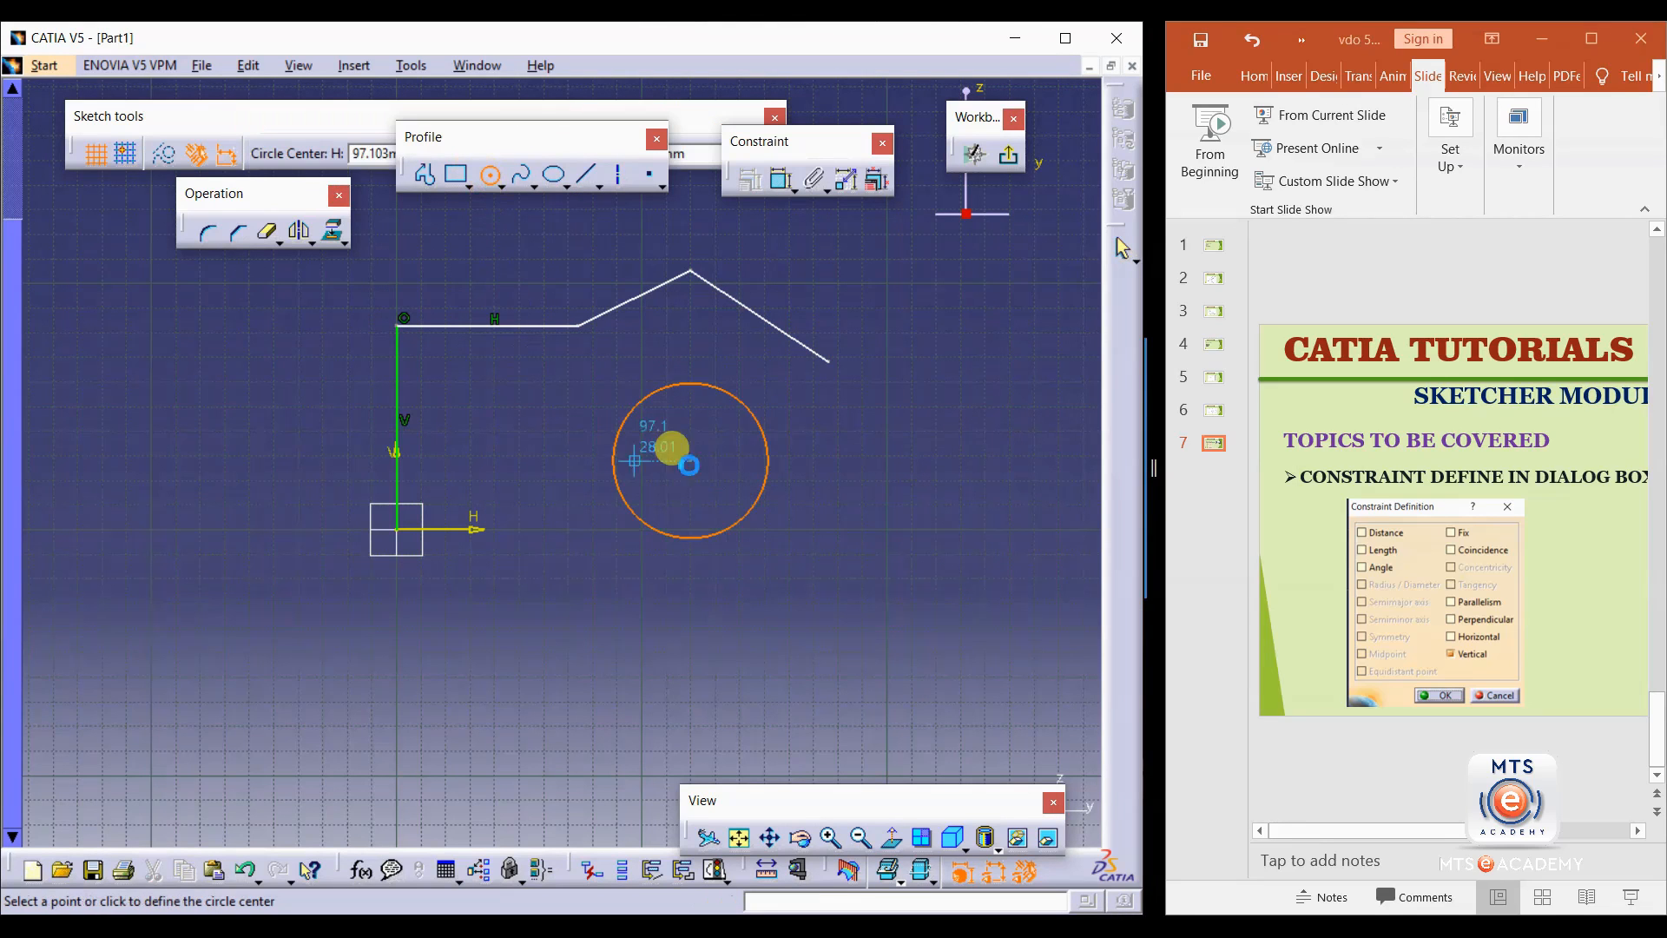
click(690, 460)
click(759, 367)
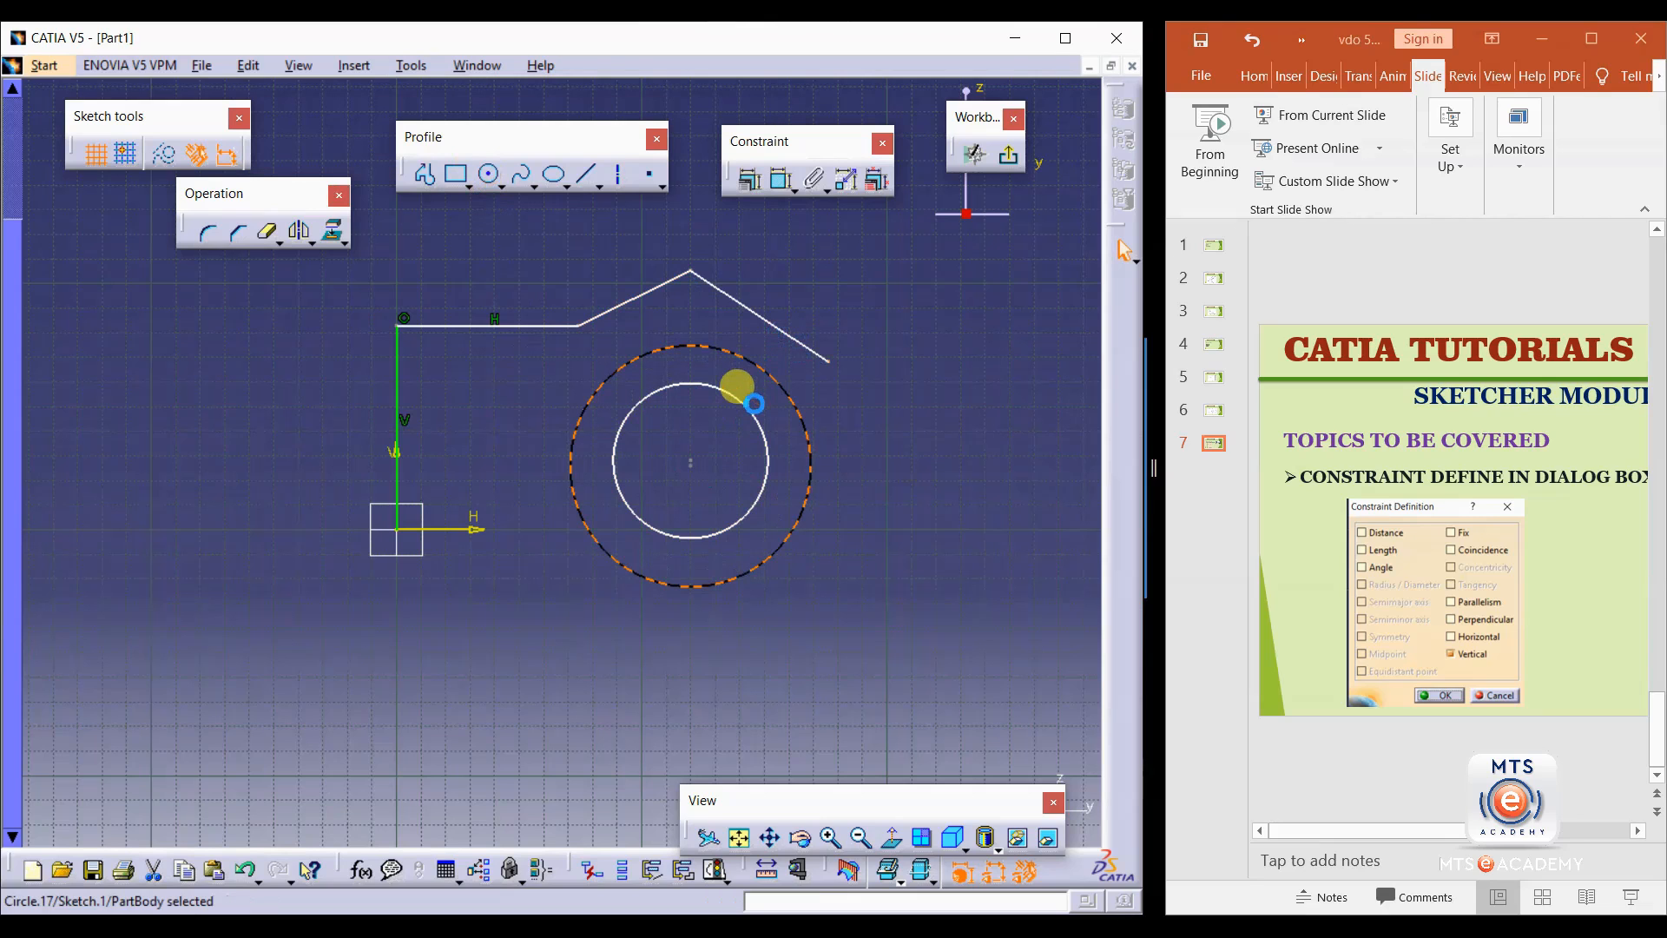
drag(686, 461, 693, 468)
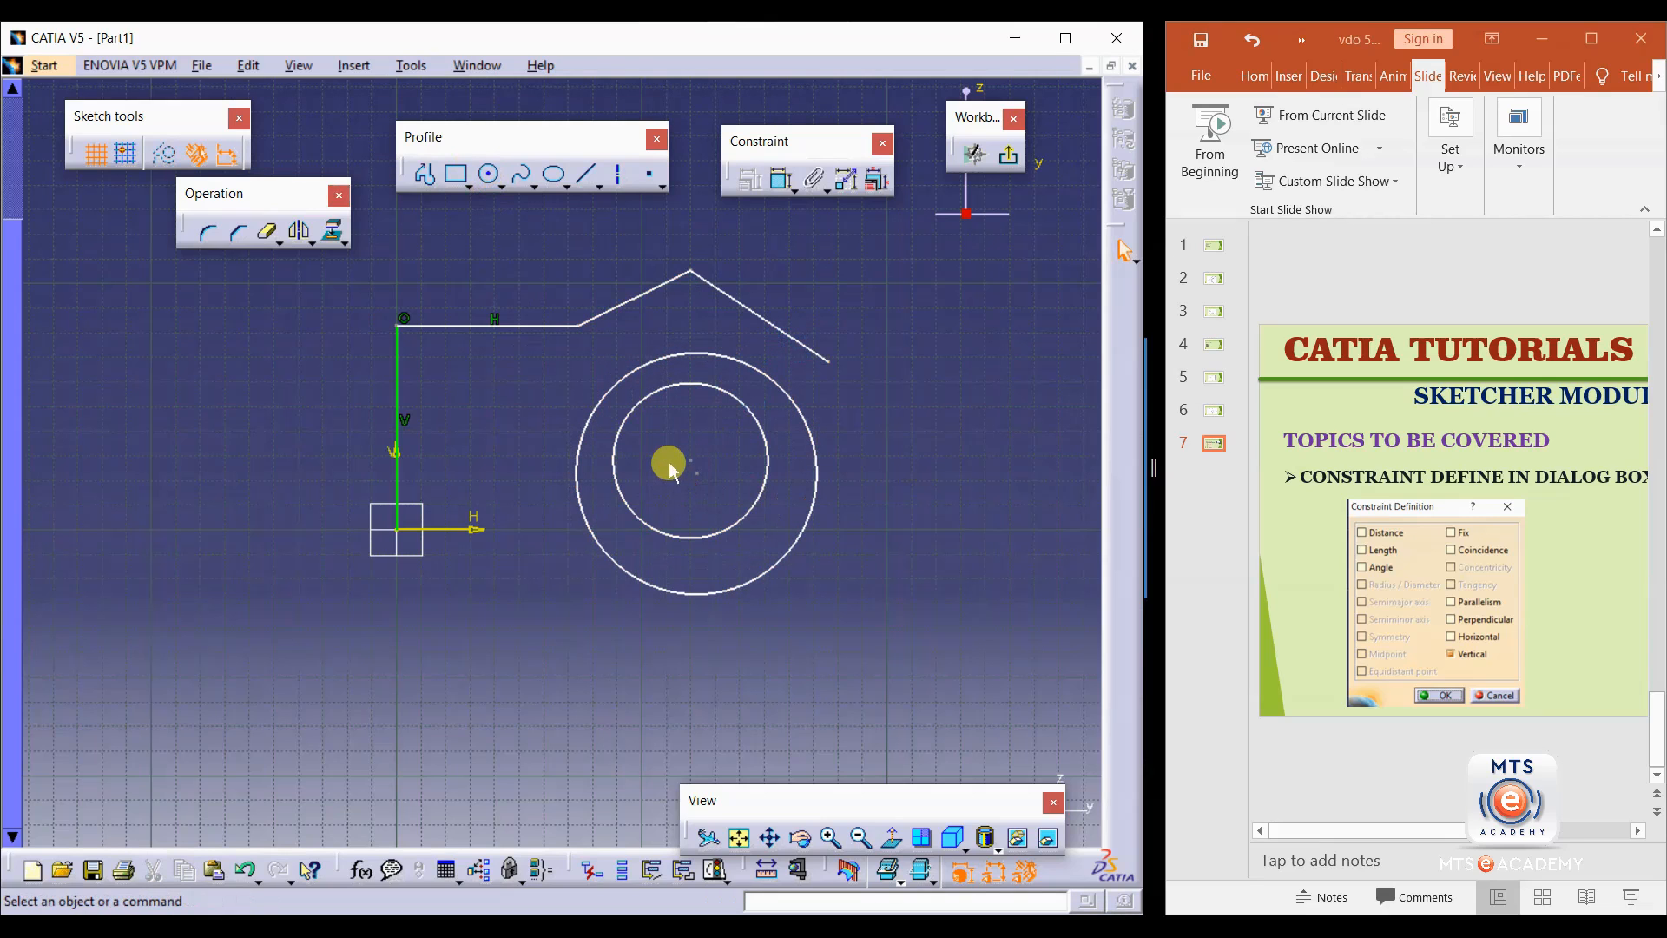
Apply a Coincidence constraint between the two circles' centre points.
ctrl+click(687, 457)
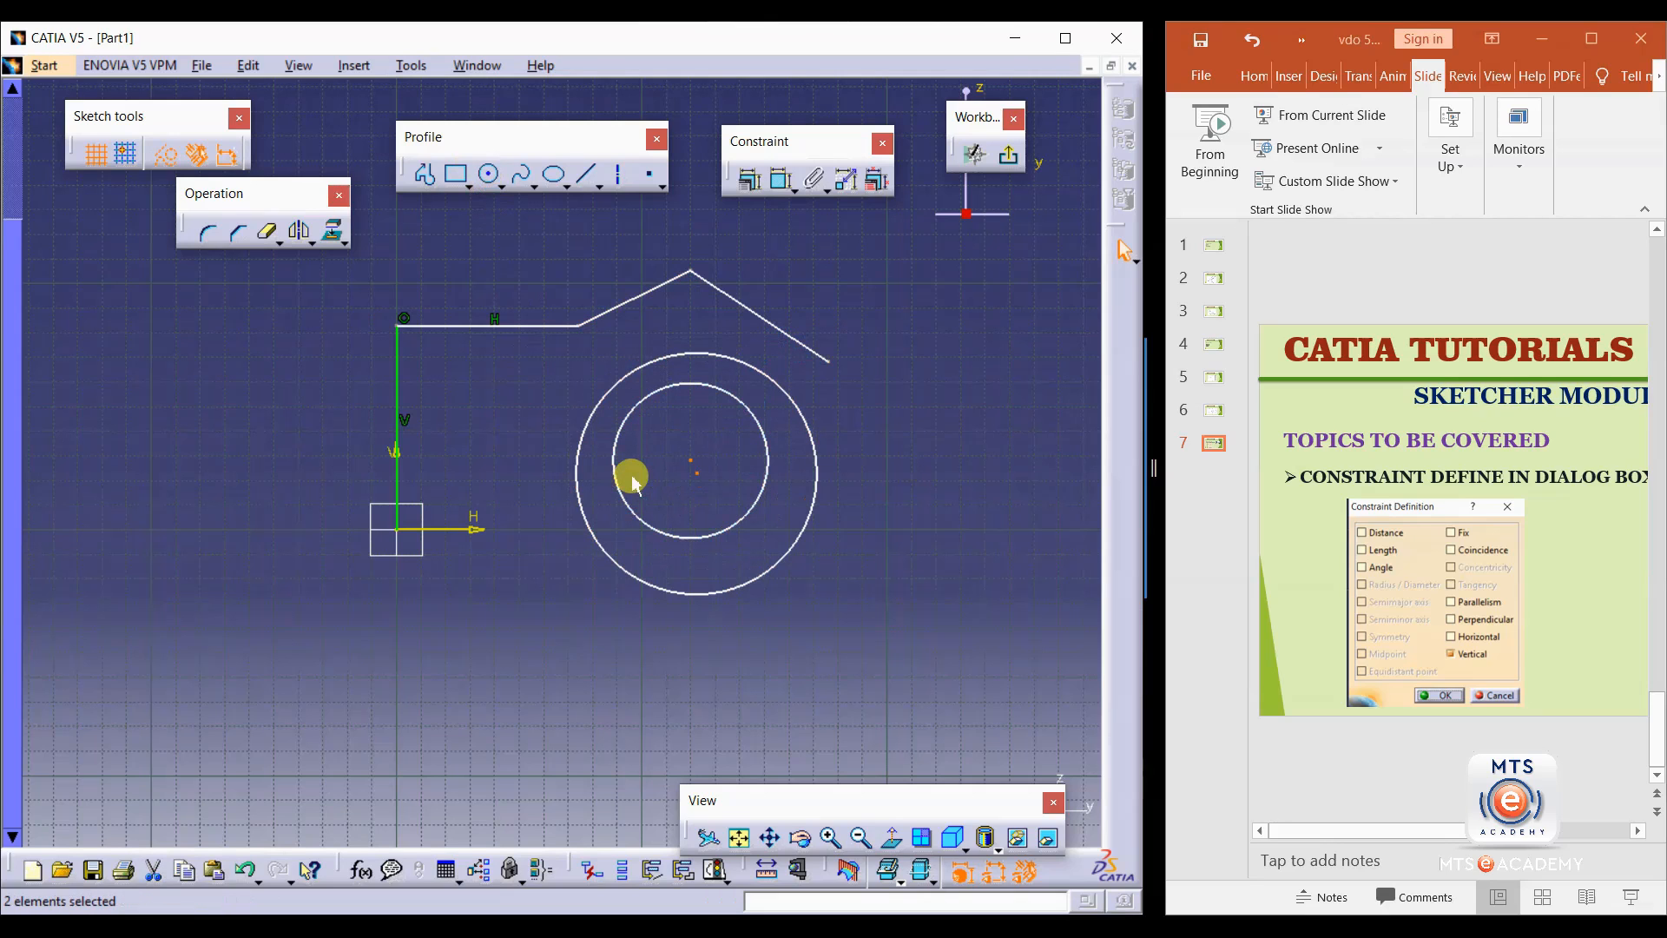
click(749, 187)
click(912, 279)
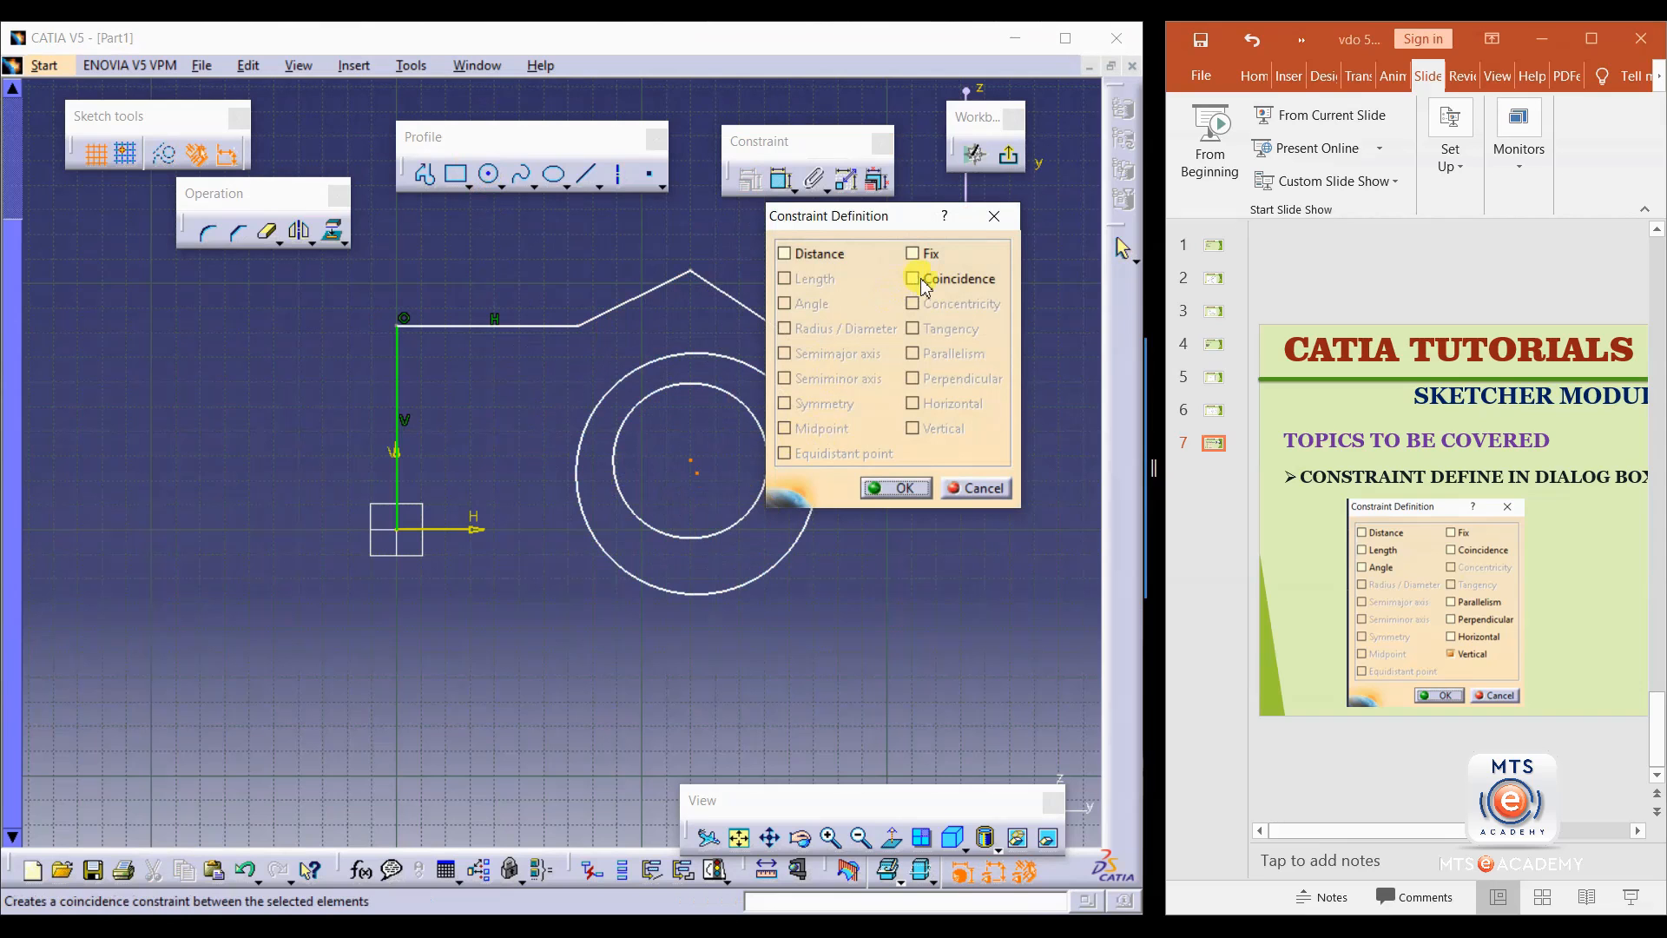
click(877, 487)
Sketch a second pair of nested circles beyond the first pair, and move the outer circle's centre slightly off the inner one's.
mouse_move(745, 504)
ctrl+middle_down()
mouse_move(735, 526)
mouse_move(617, 504)
ctrl+middle_up()
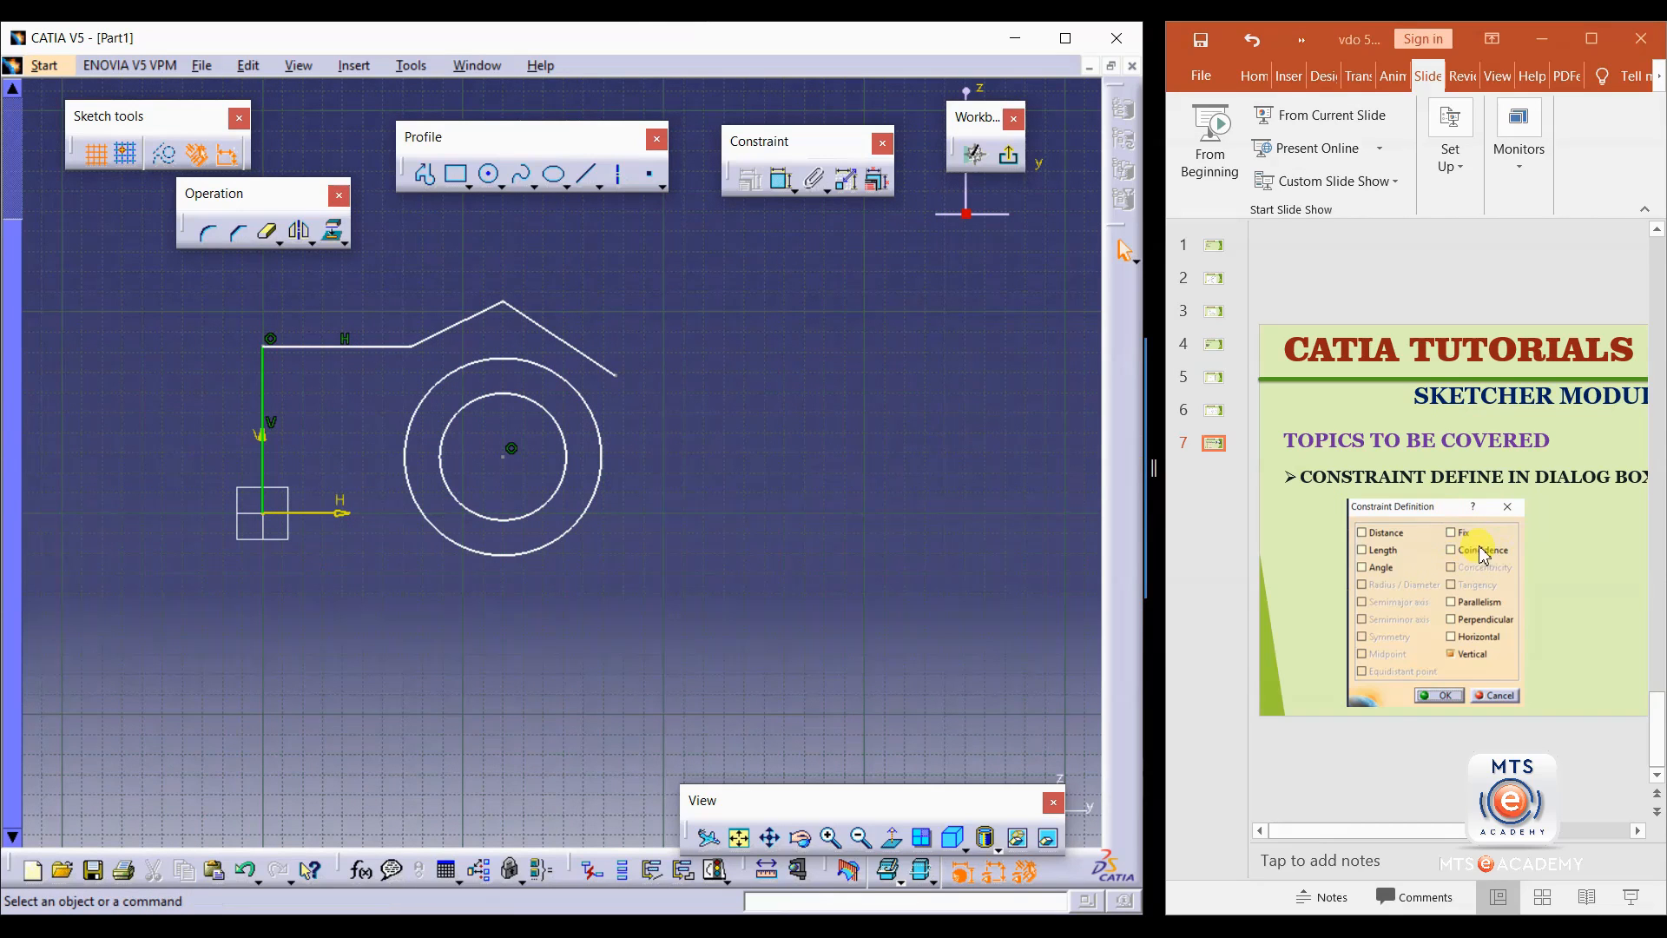
click(489, 177)
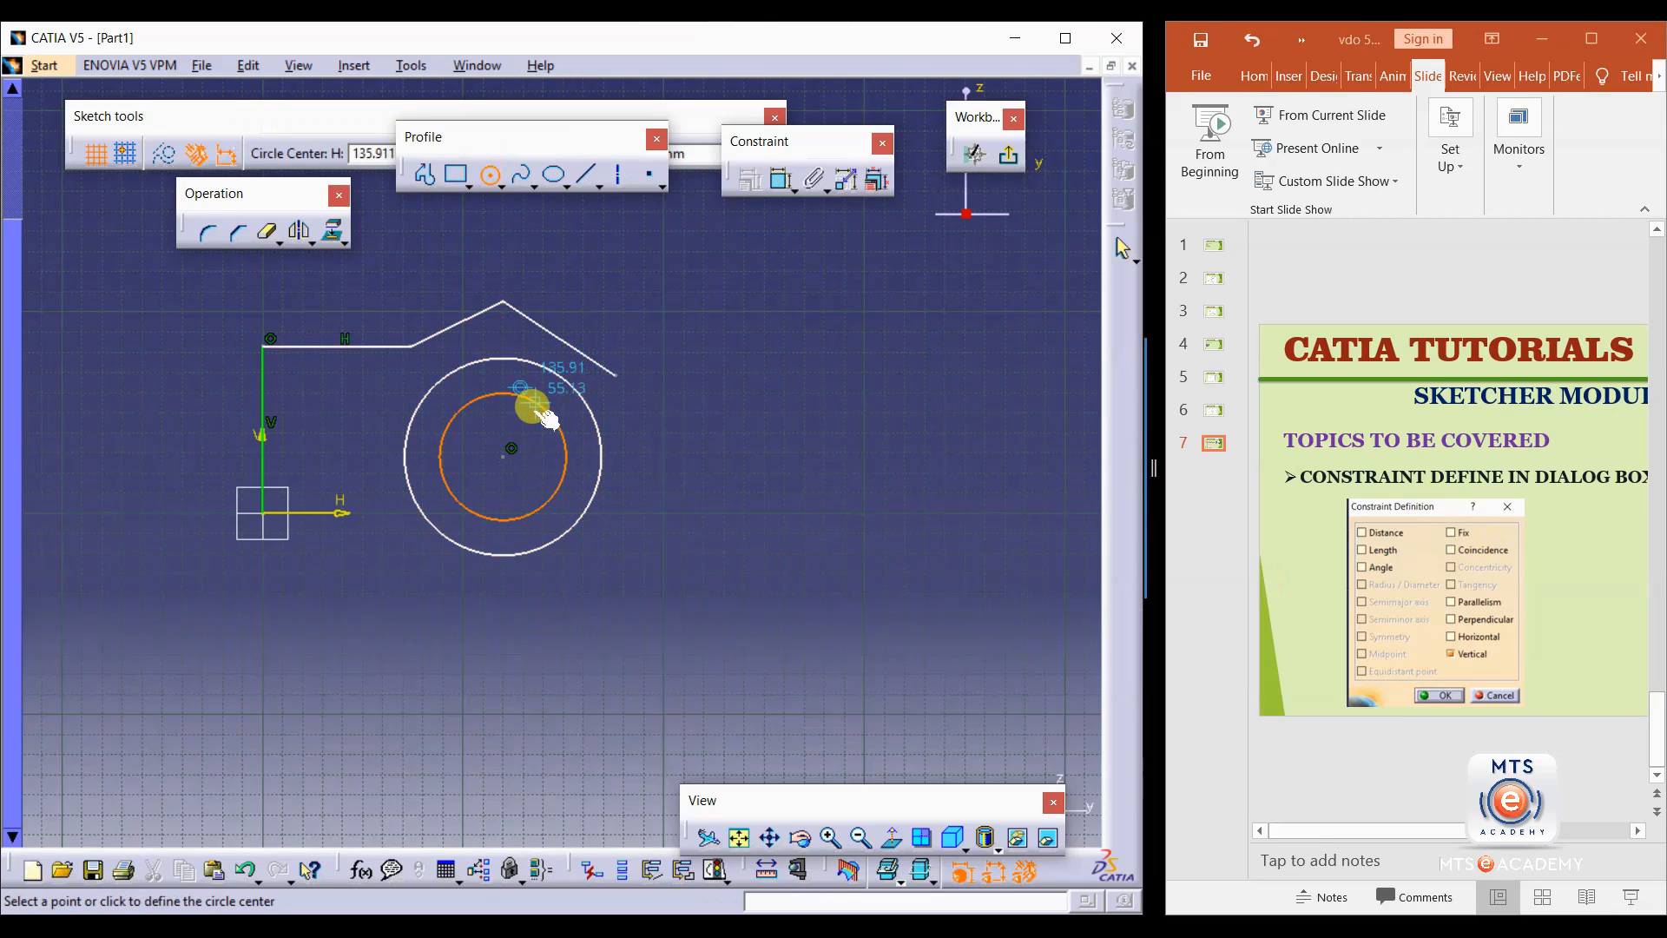
click(787, 415)
click(823, 337)
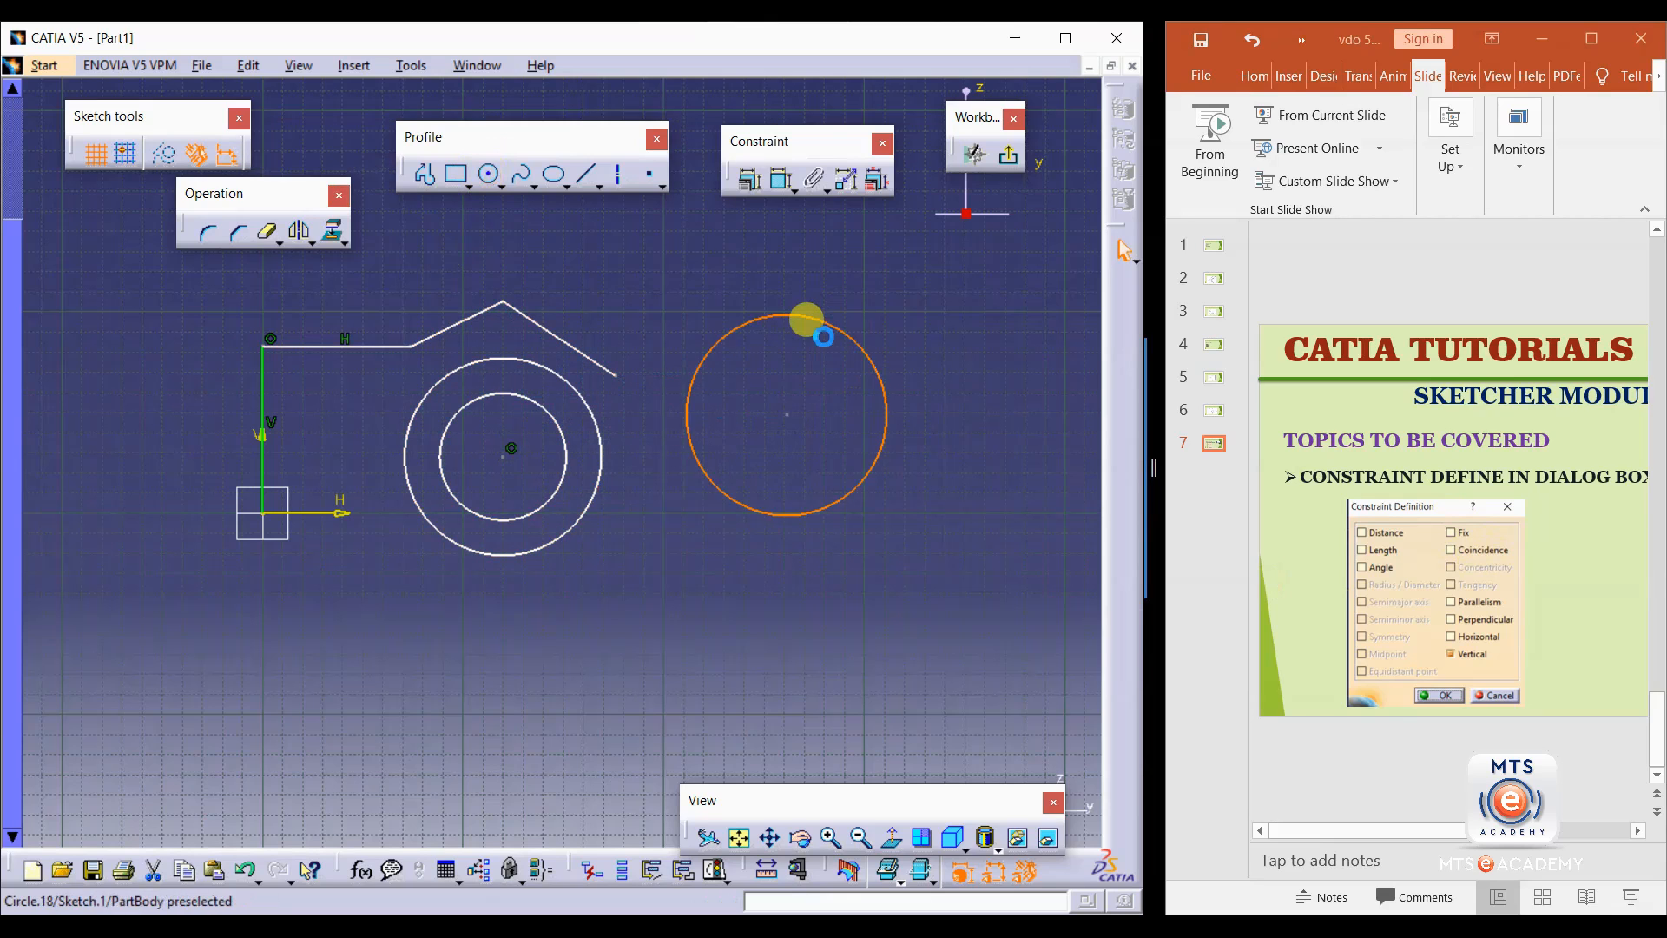
click(488, 174)
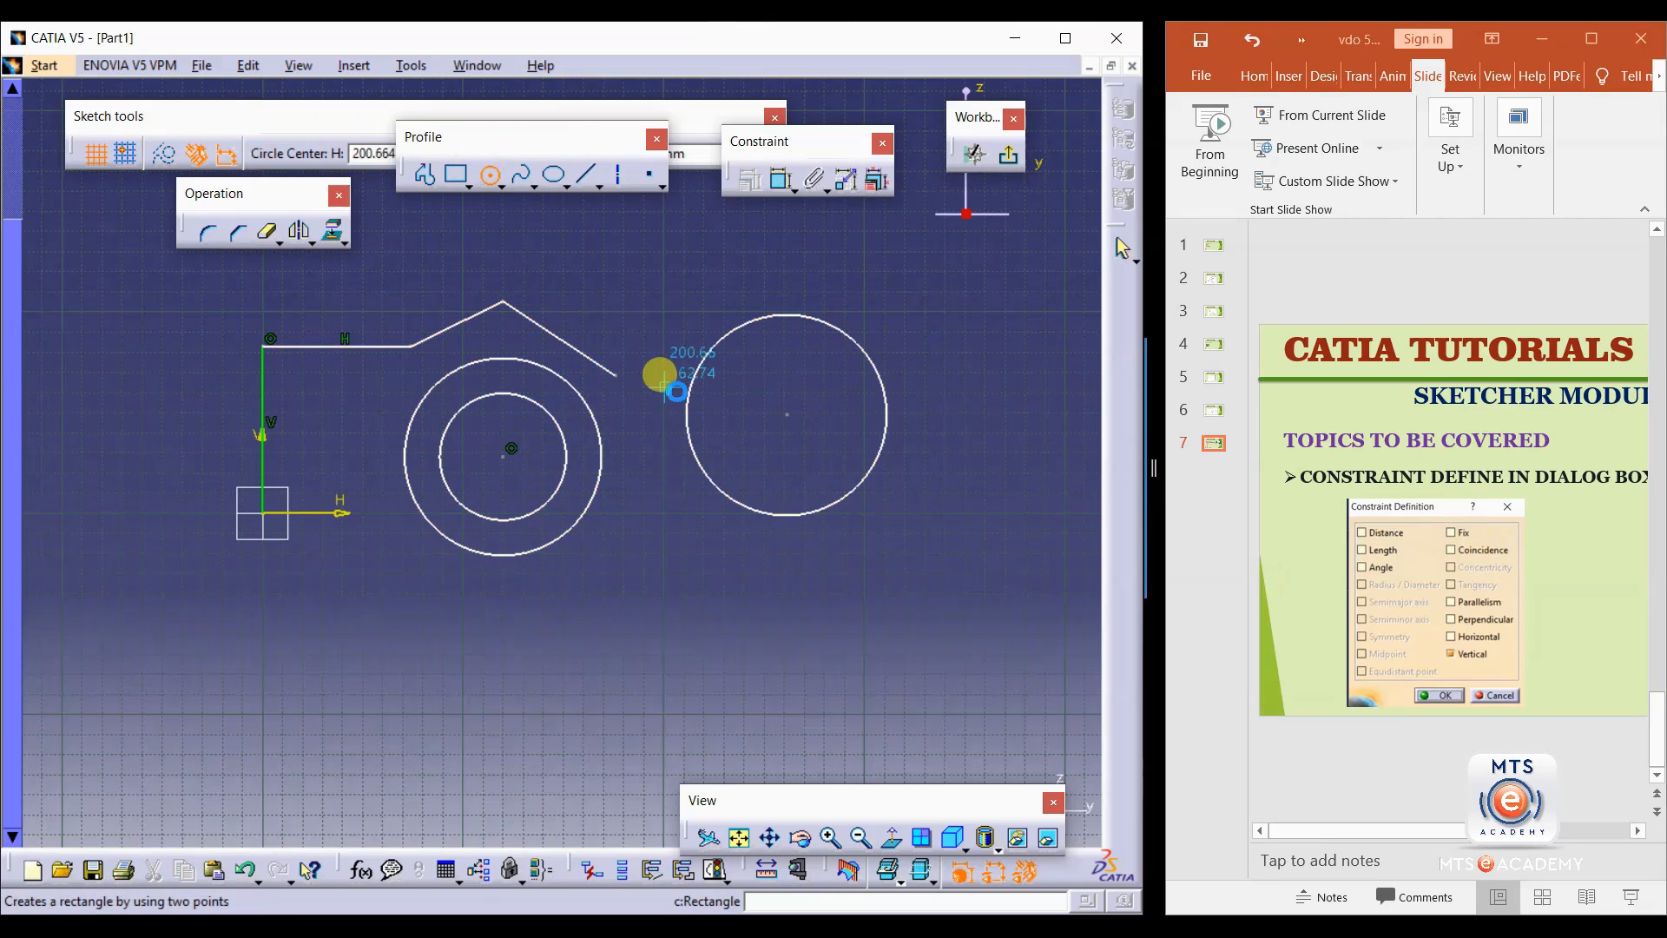
click(786, 415)
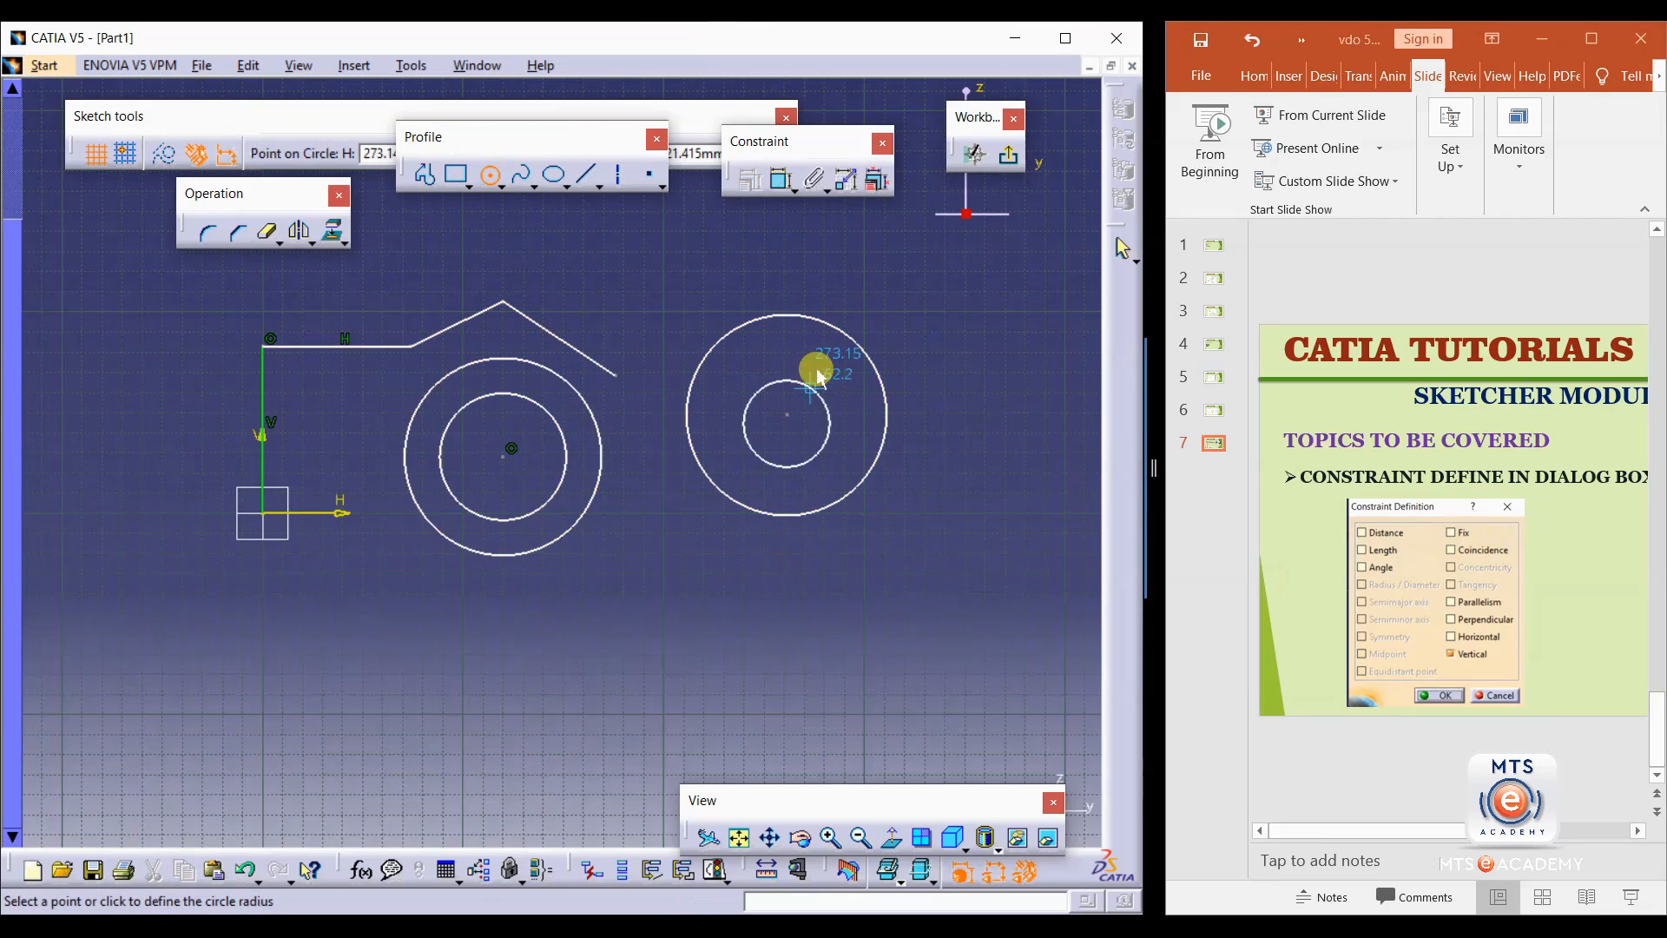
click(848, 294)
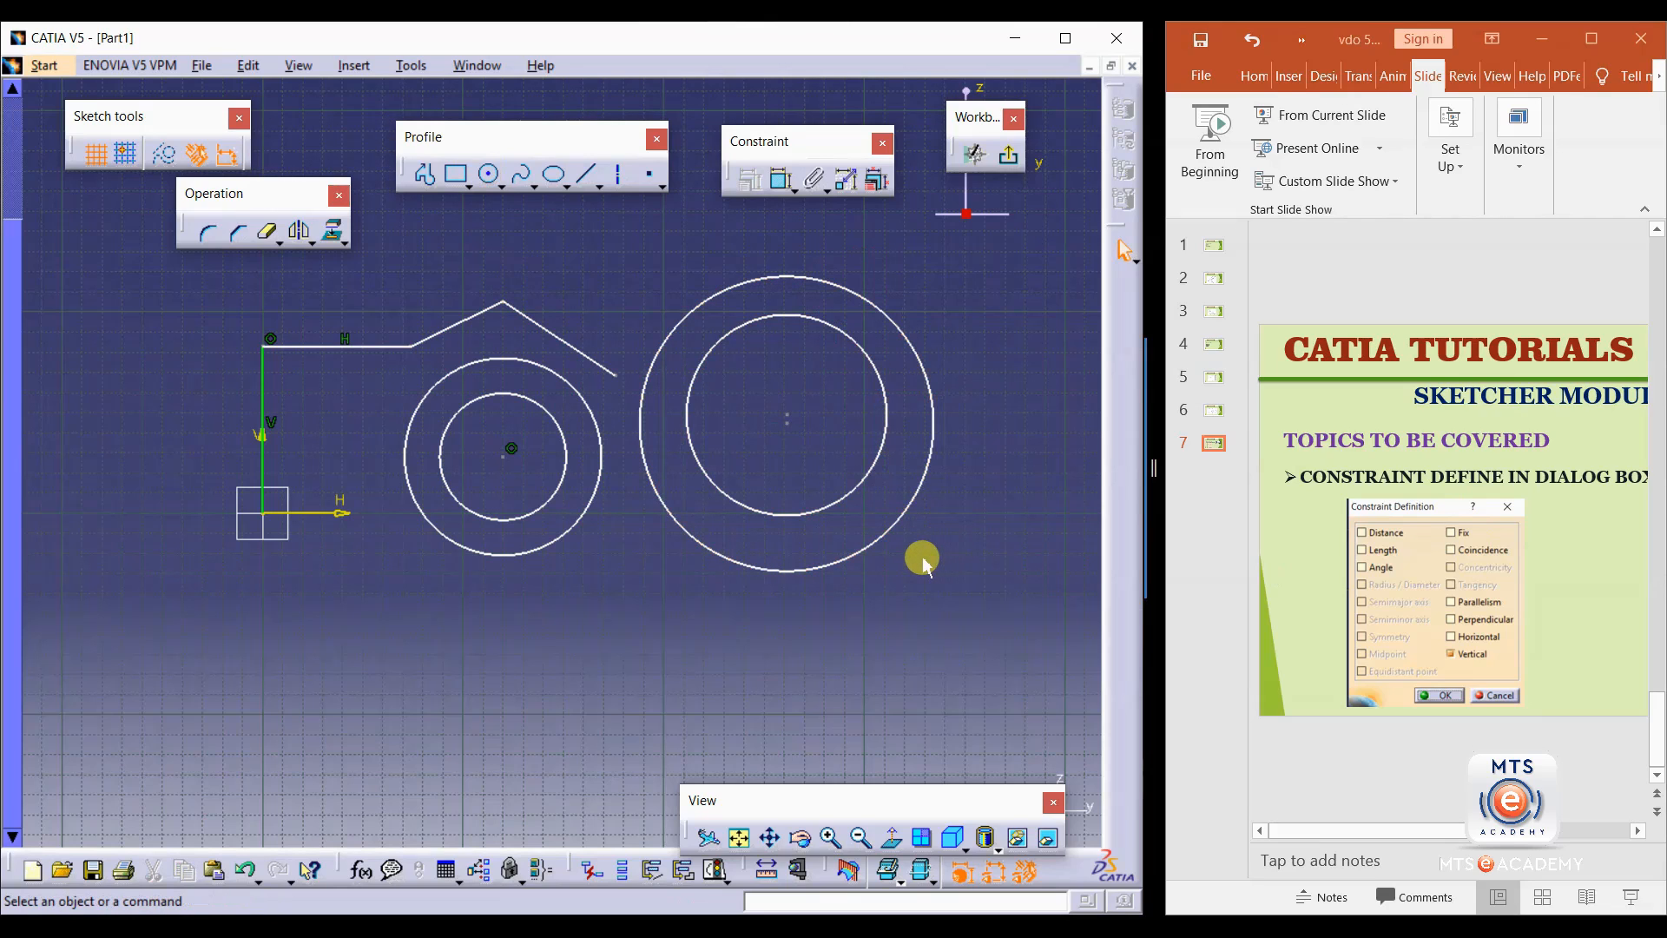
drag(786, 424, 790, 426)
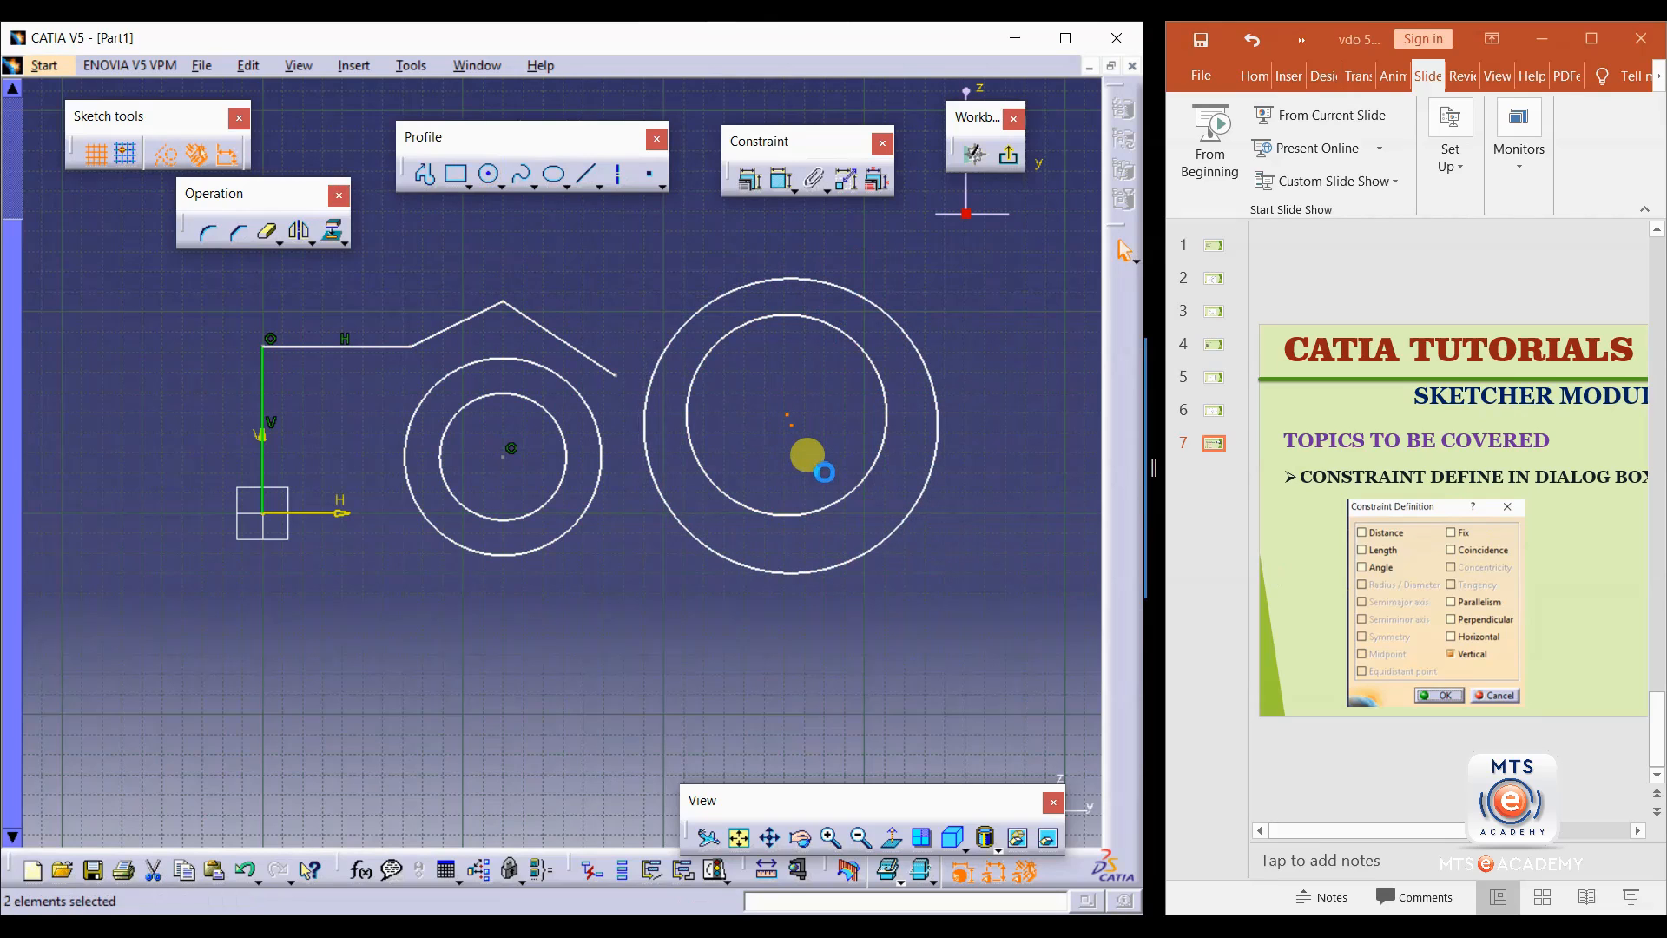
click(800, 479)
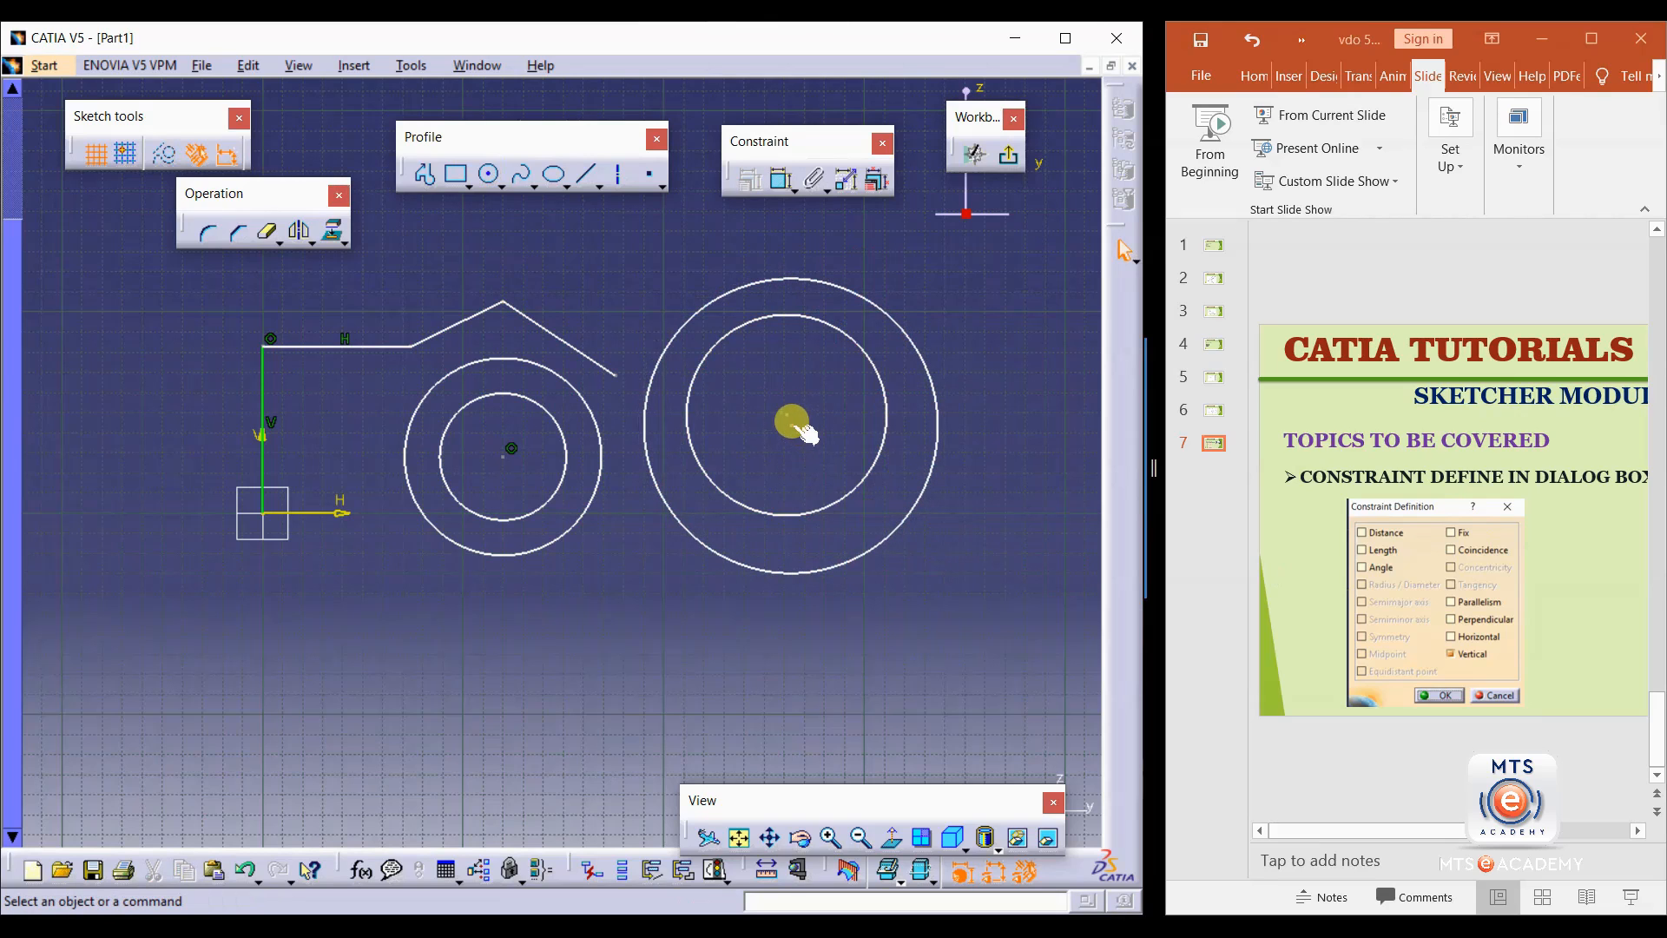
Apply a Concentricity constraint between the two circles of the second nested pair.
click(882, 371)
ctrl+click(909, 360)
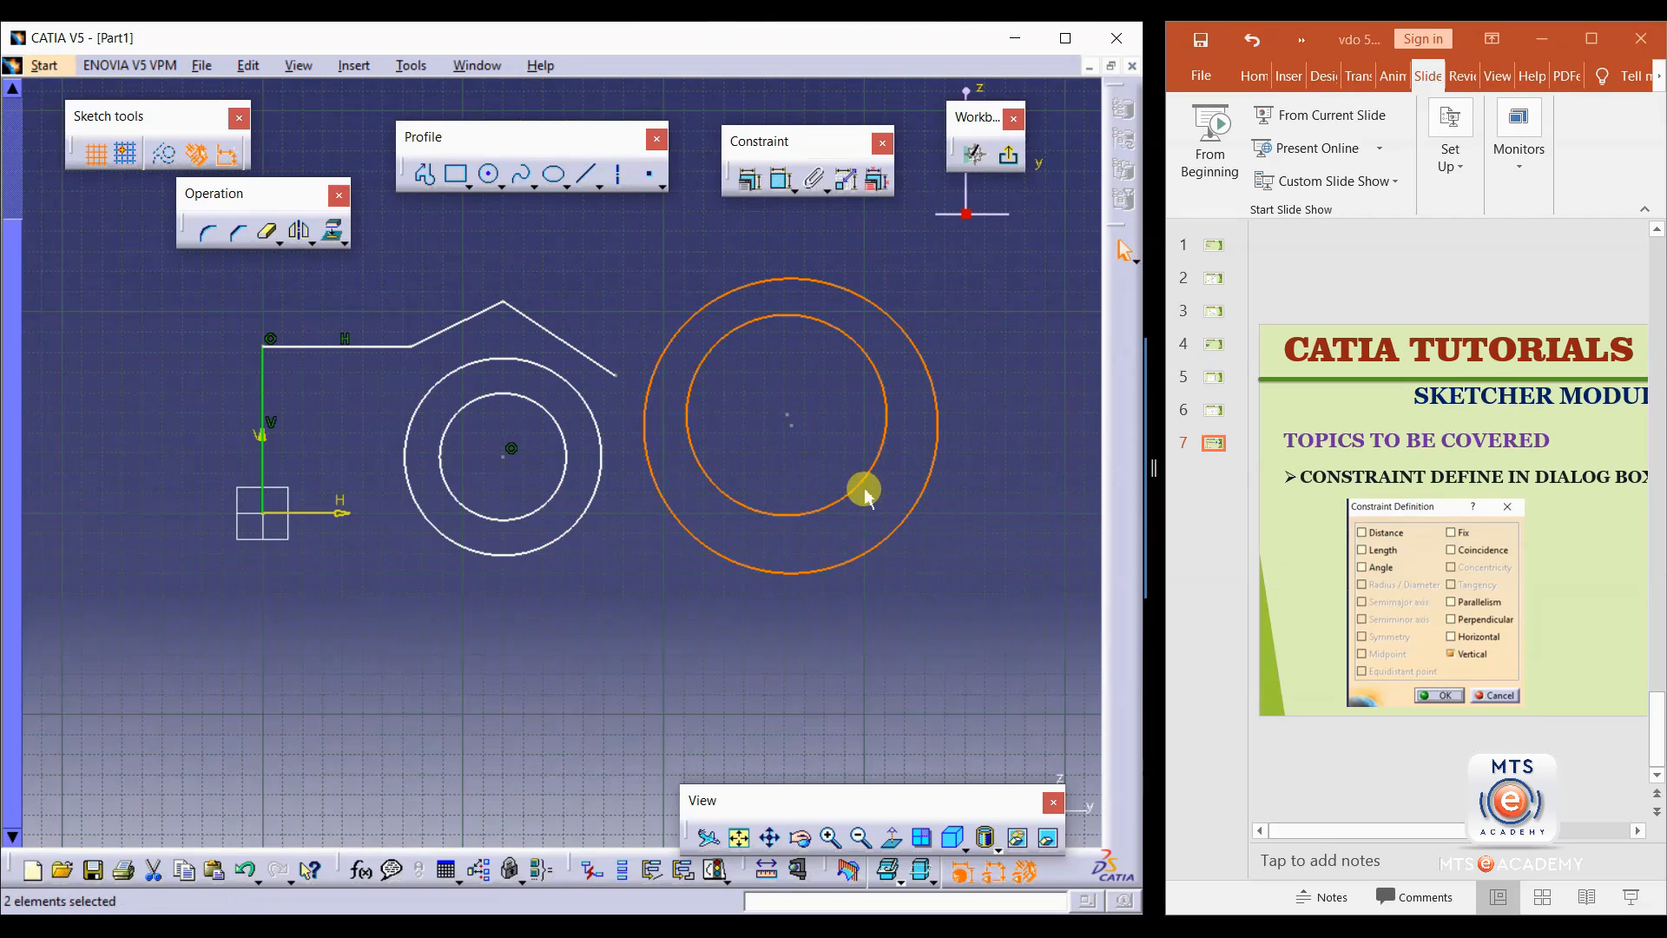
click(749, 182)
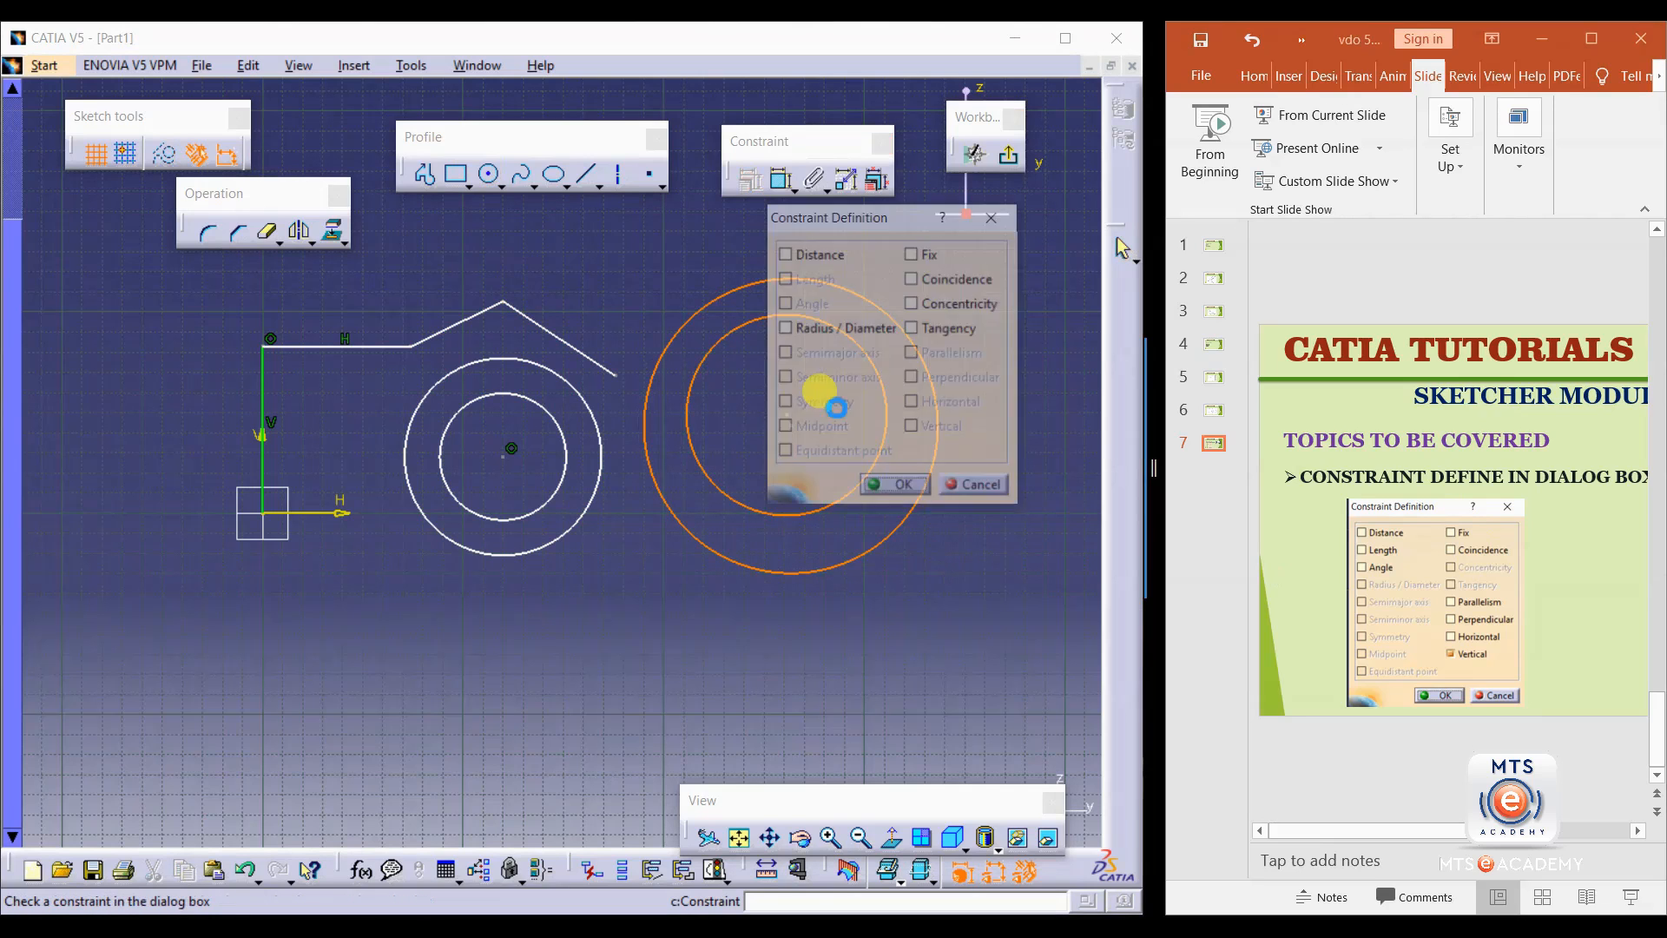
click(914, 304)
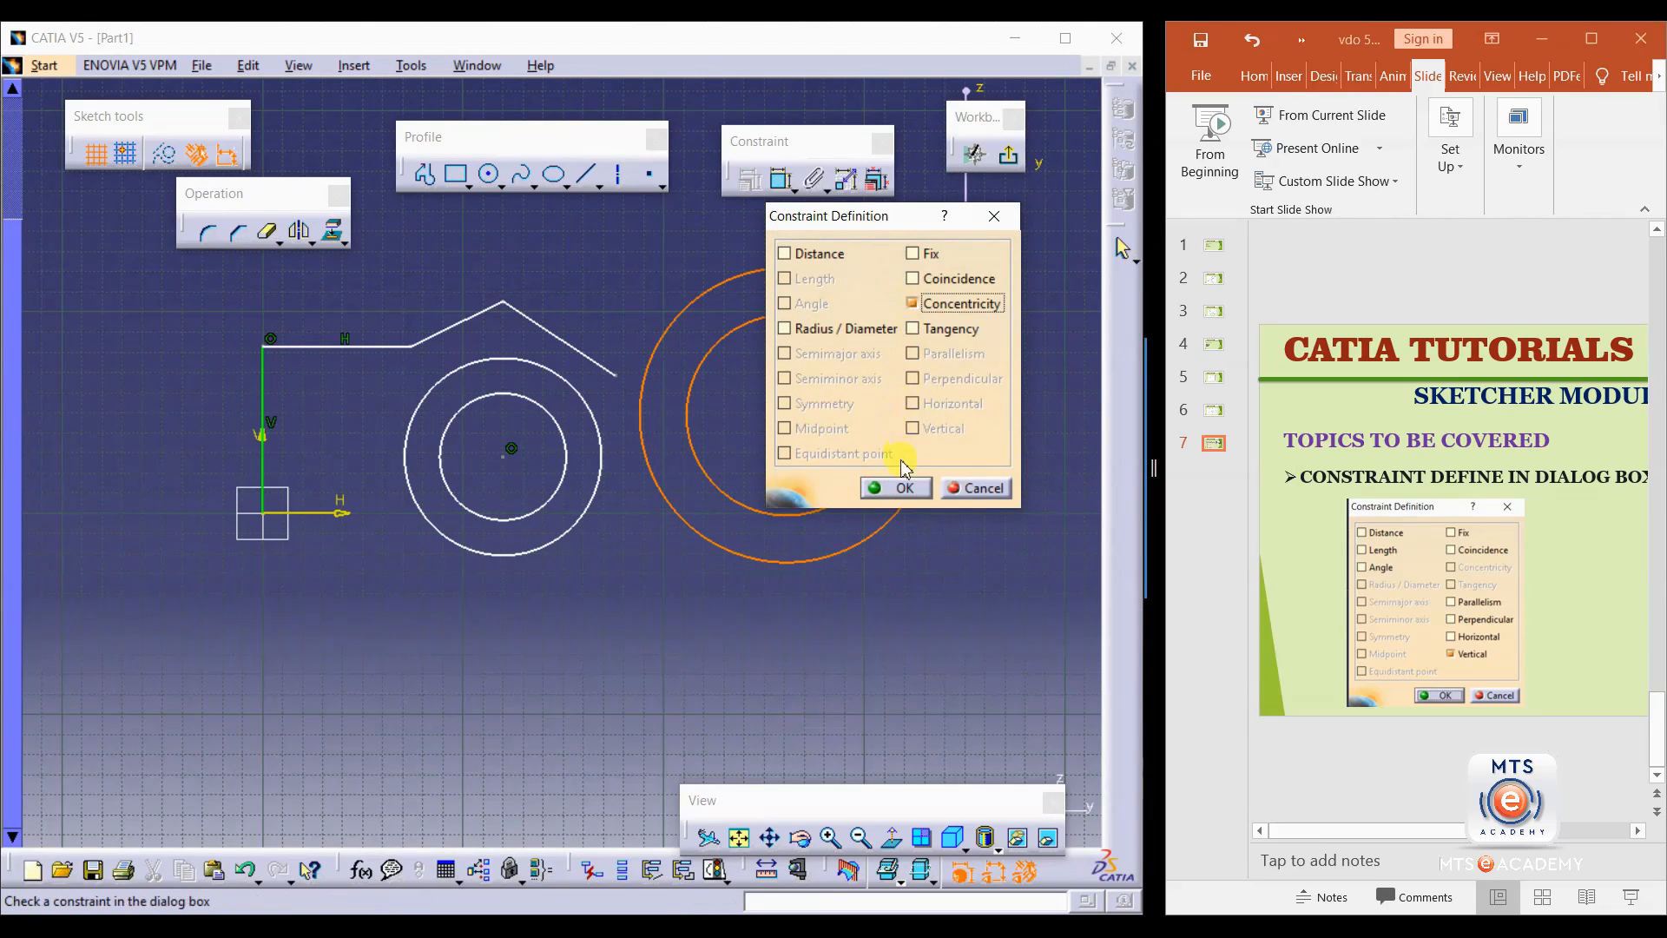
click(889, 486)
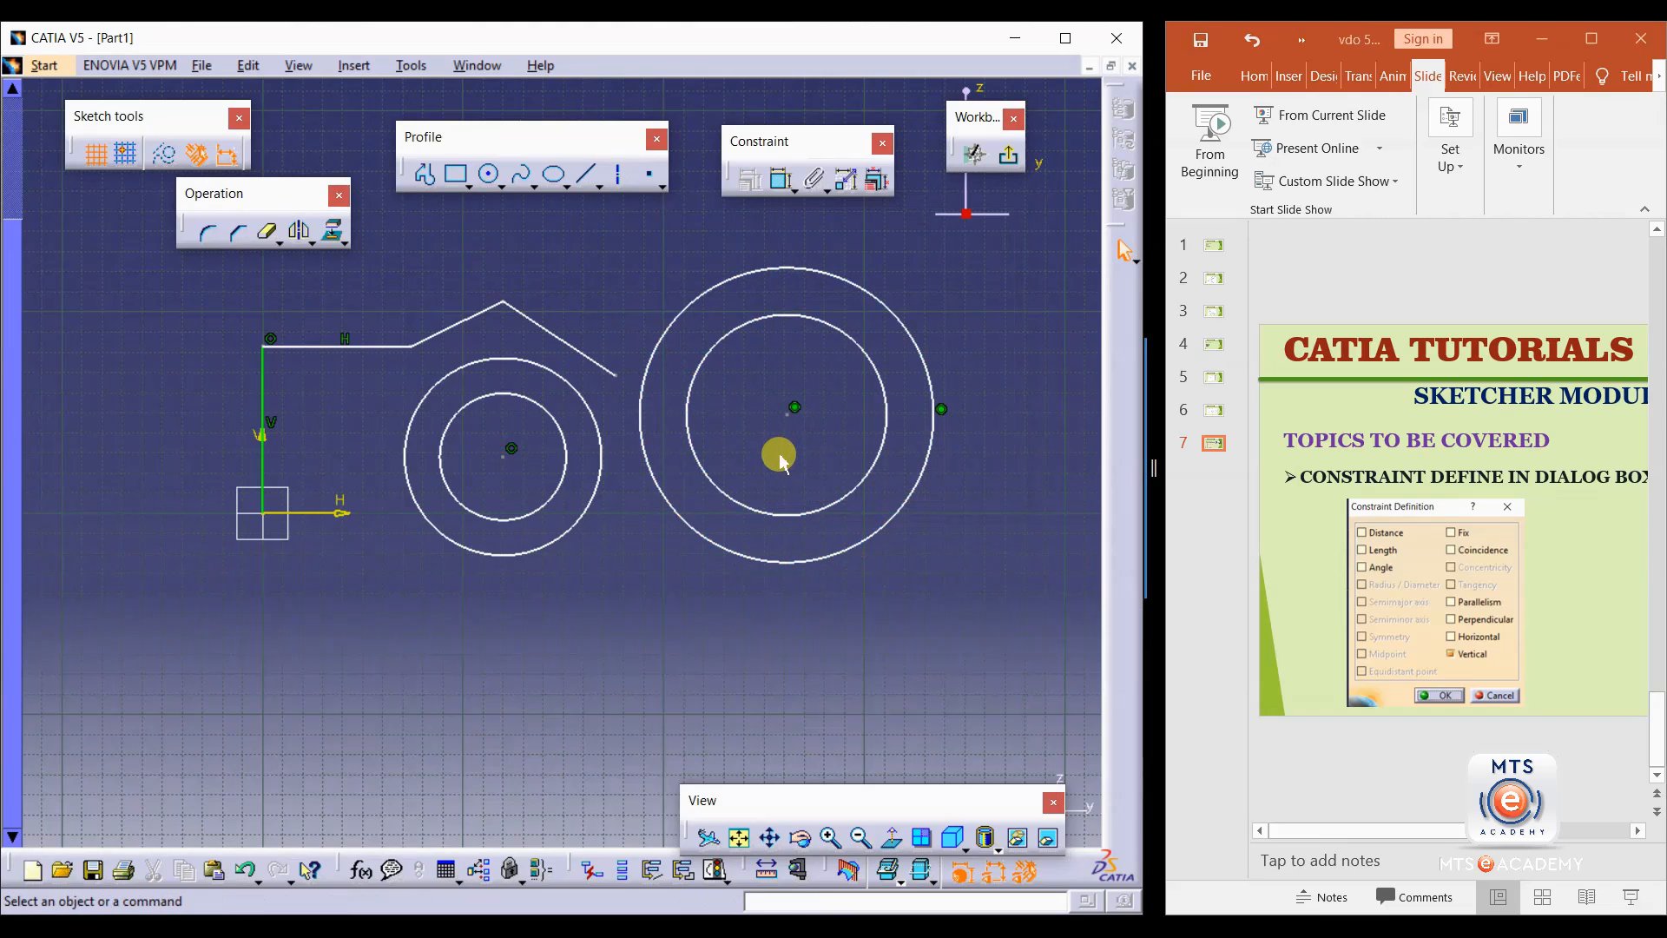
Apply a Tangency constraint between the line descending from the peak and the first pair's outer circle, and shift the line's free end slightly downward.
mouse_move(886, 439)
middle_down()
mouse_move(841, 414)
mouse_move(570, 461)
middle_up()
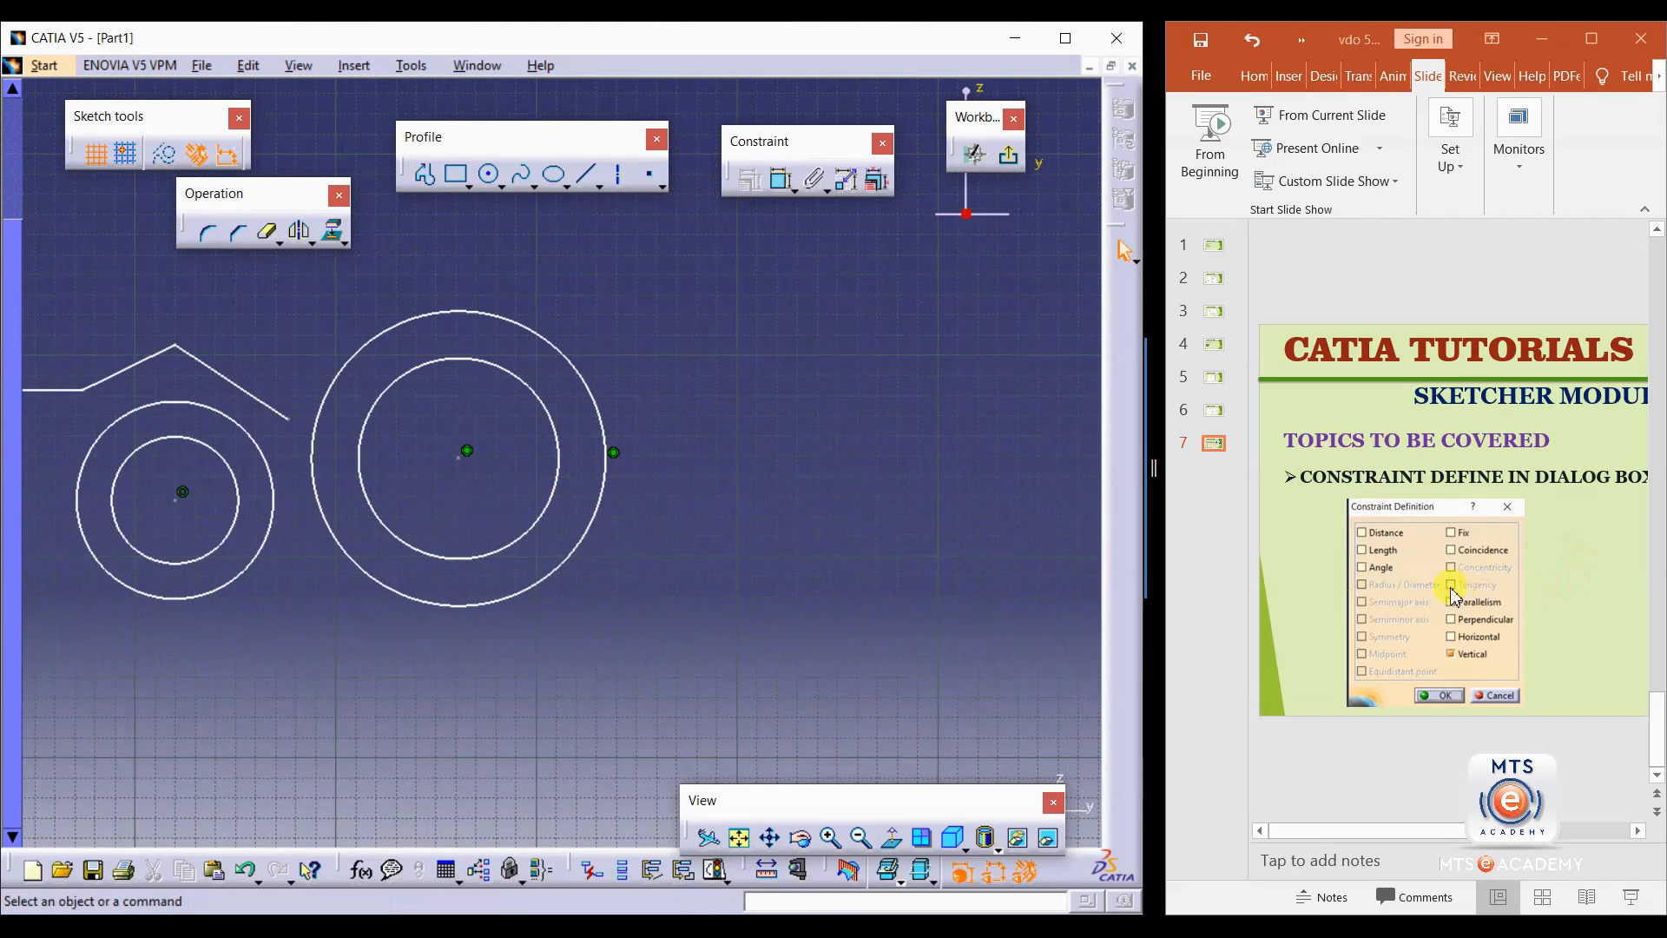
middle_drag(521, 464, 699, 460)
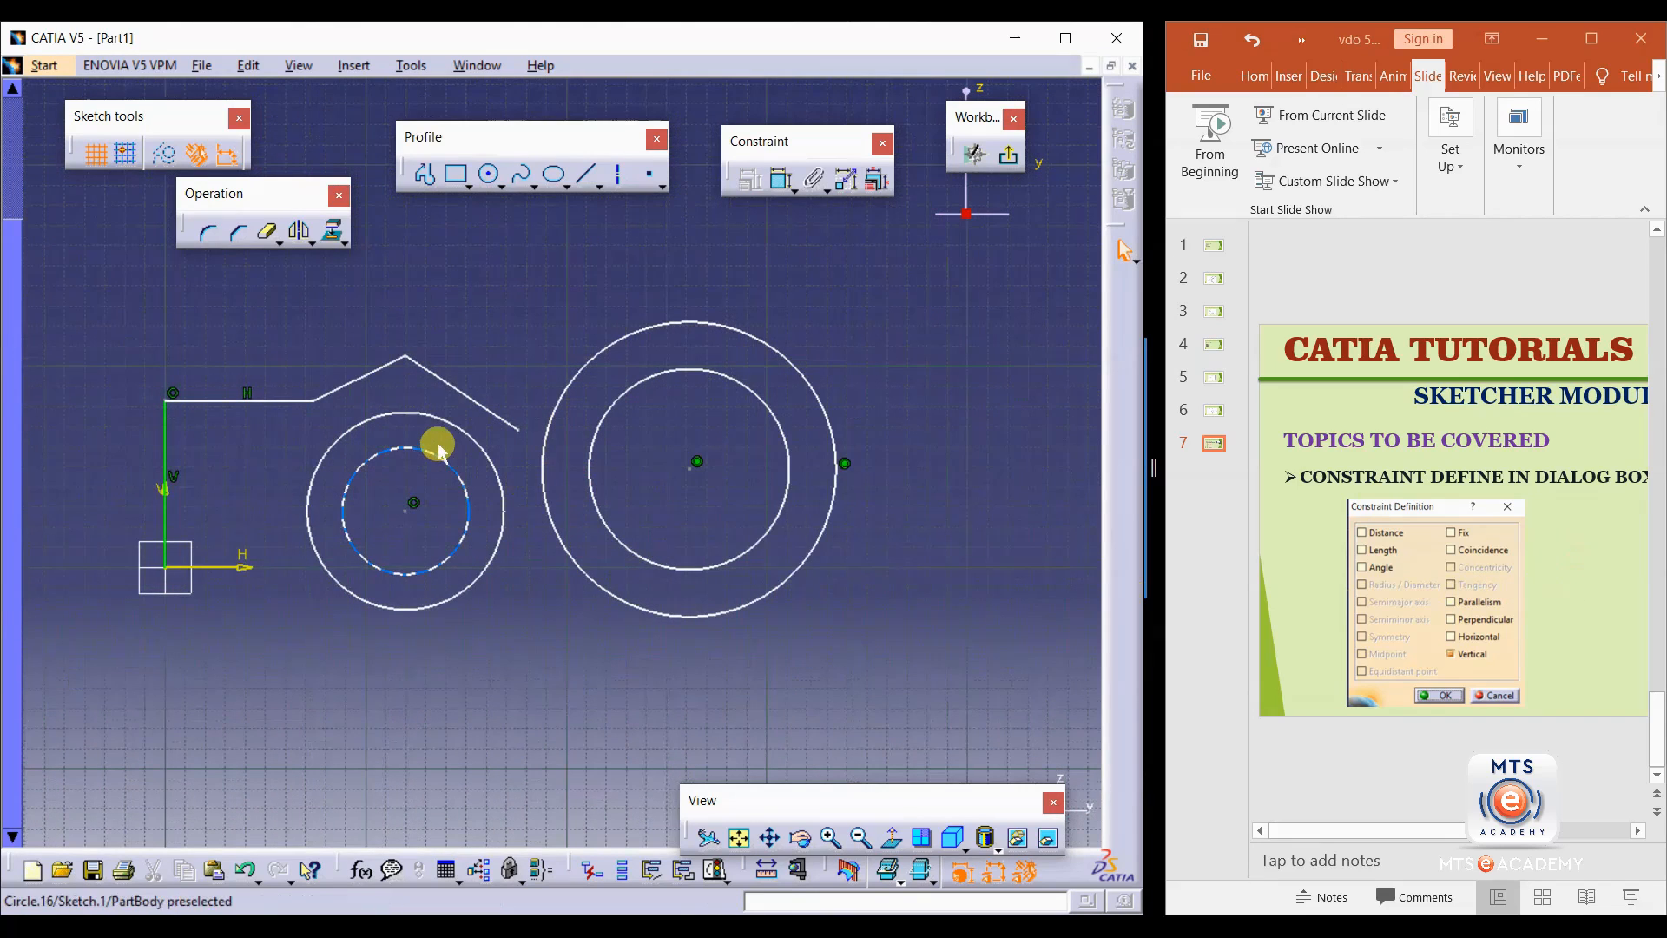
mouse_move(502, 419)
mouse_down()
mouse_move(479, 411)
mouse_move(482, 434)
mouse_up()
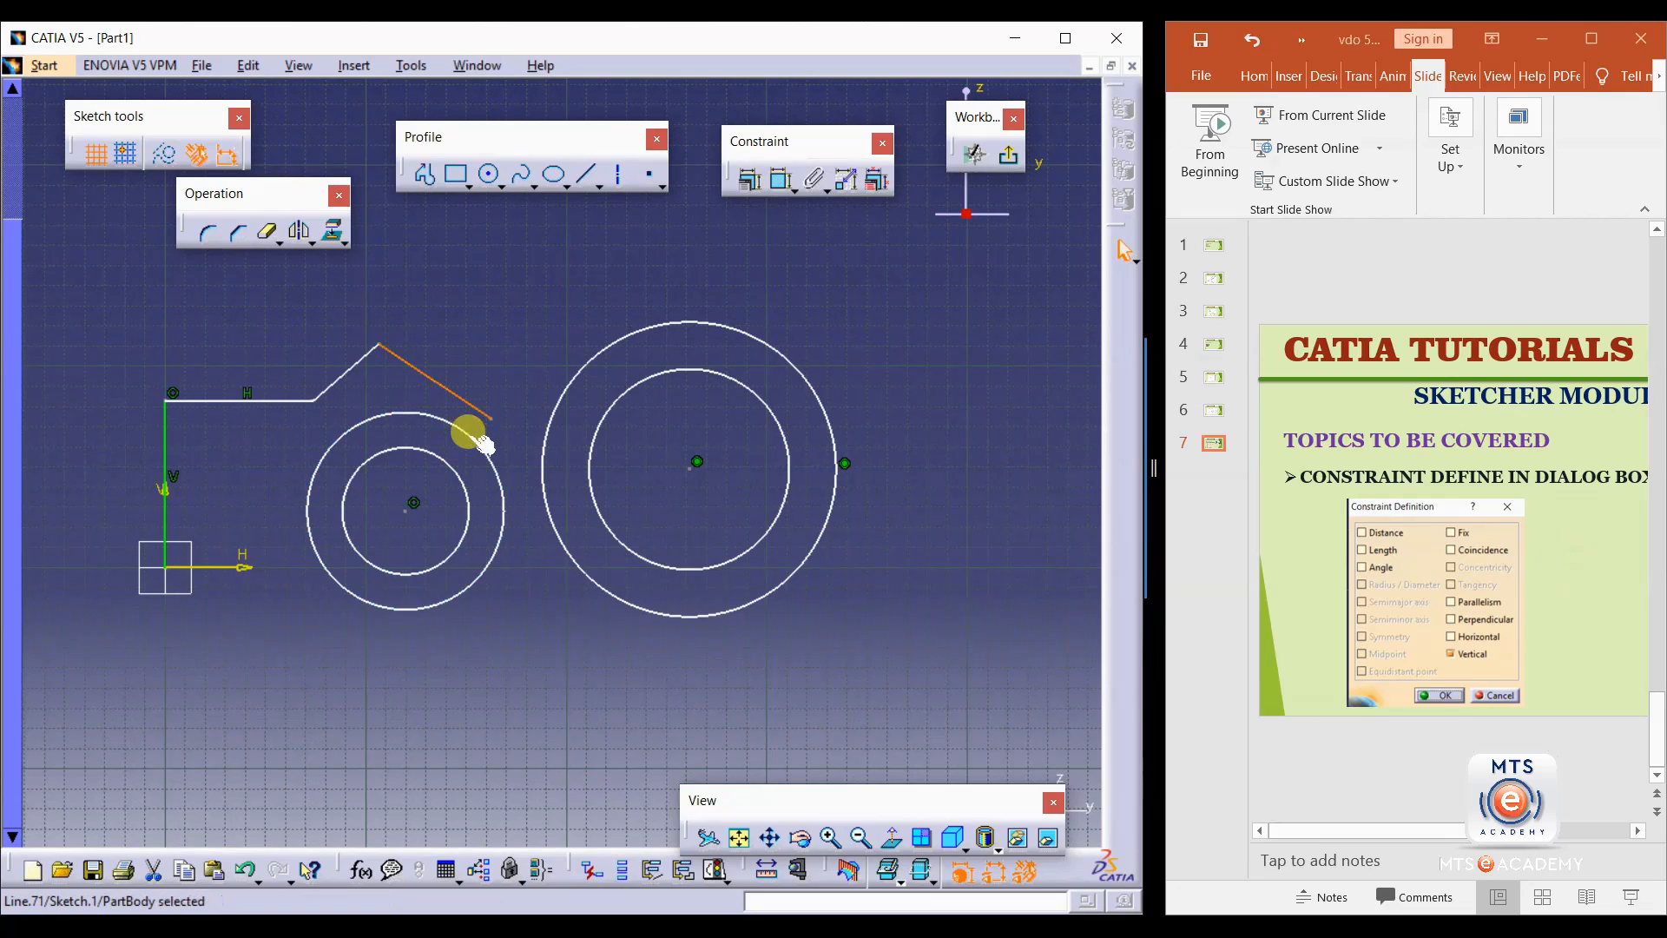
ctrl+click(504, 541)
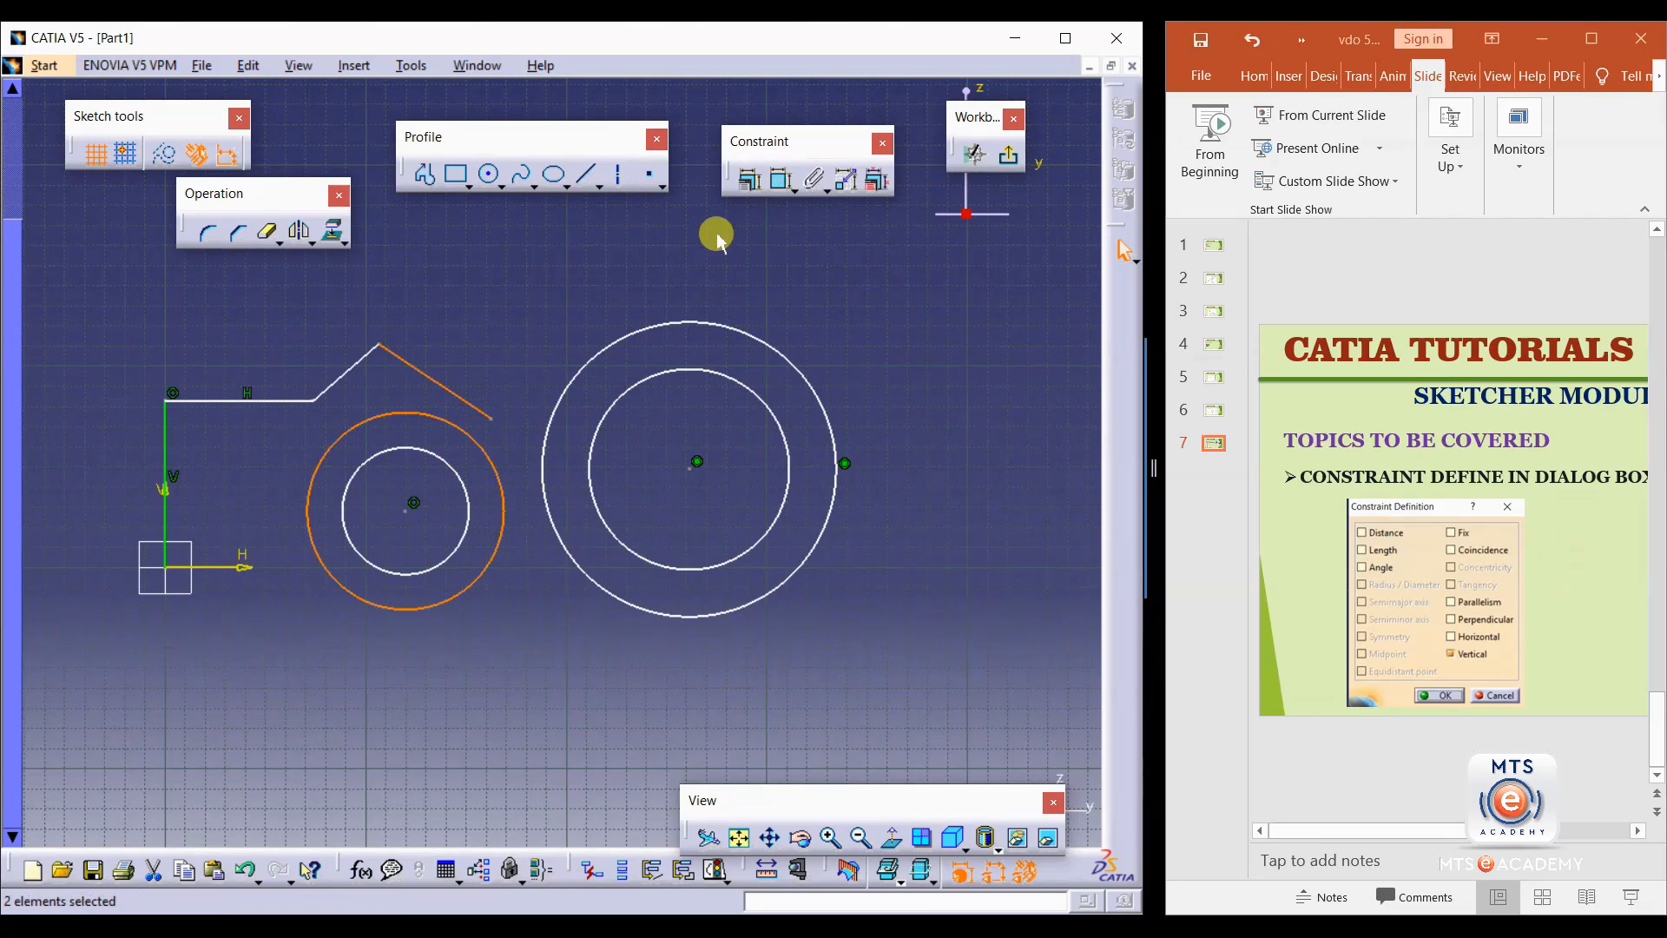
click(750, 179)
click(913, 329)
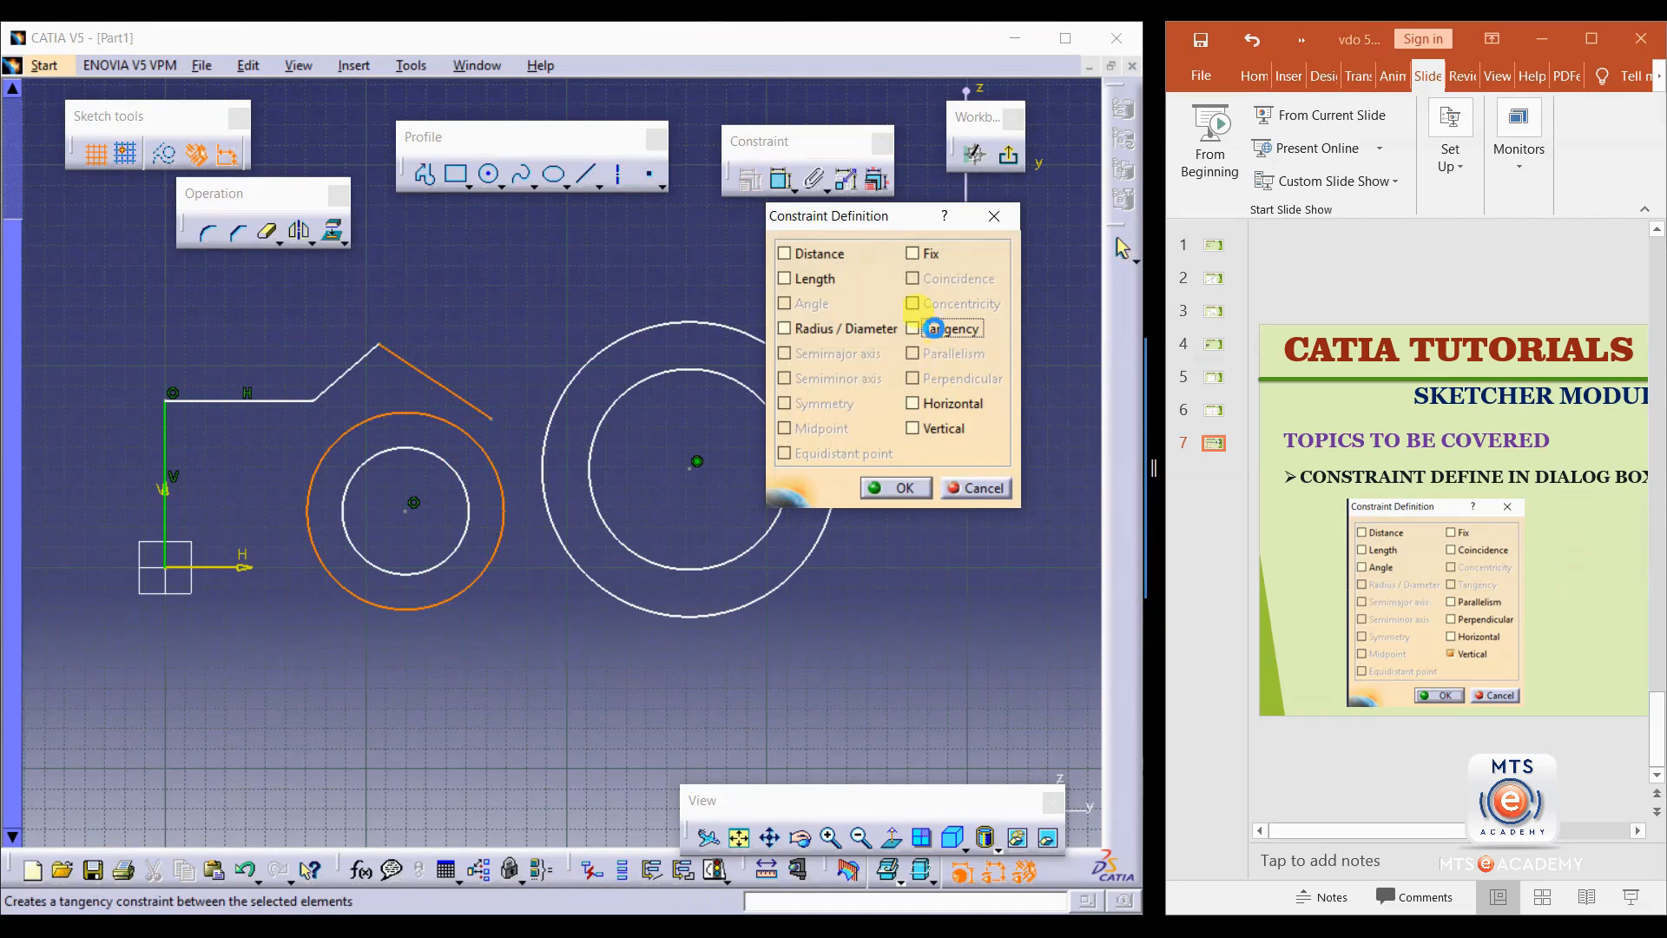
click(890, 487)
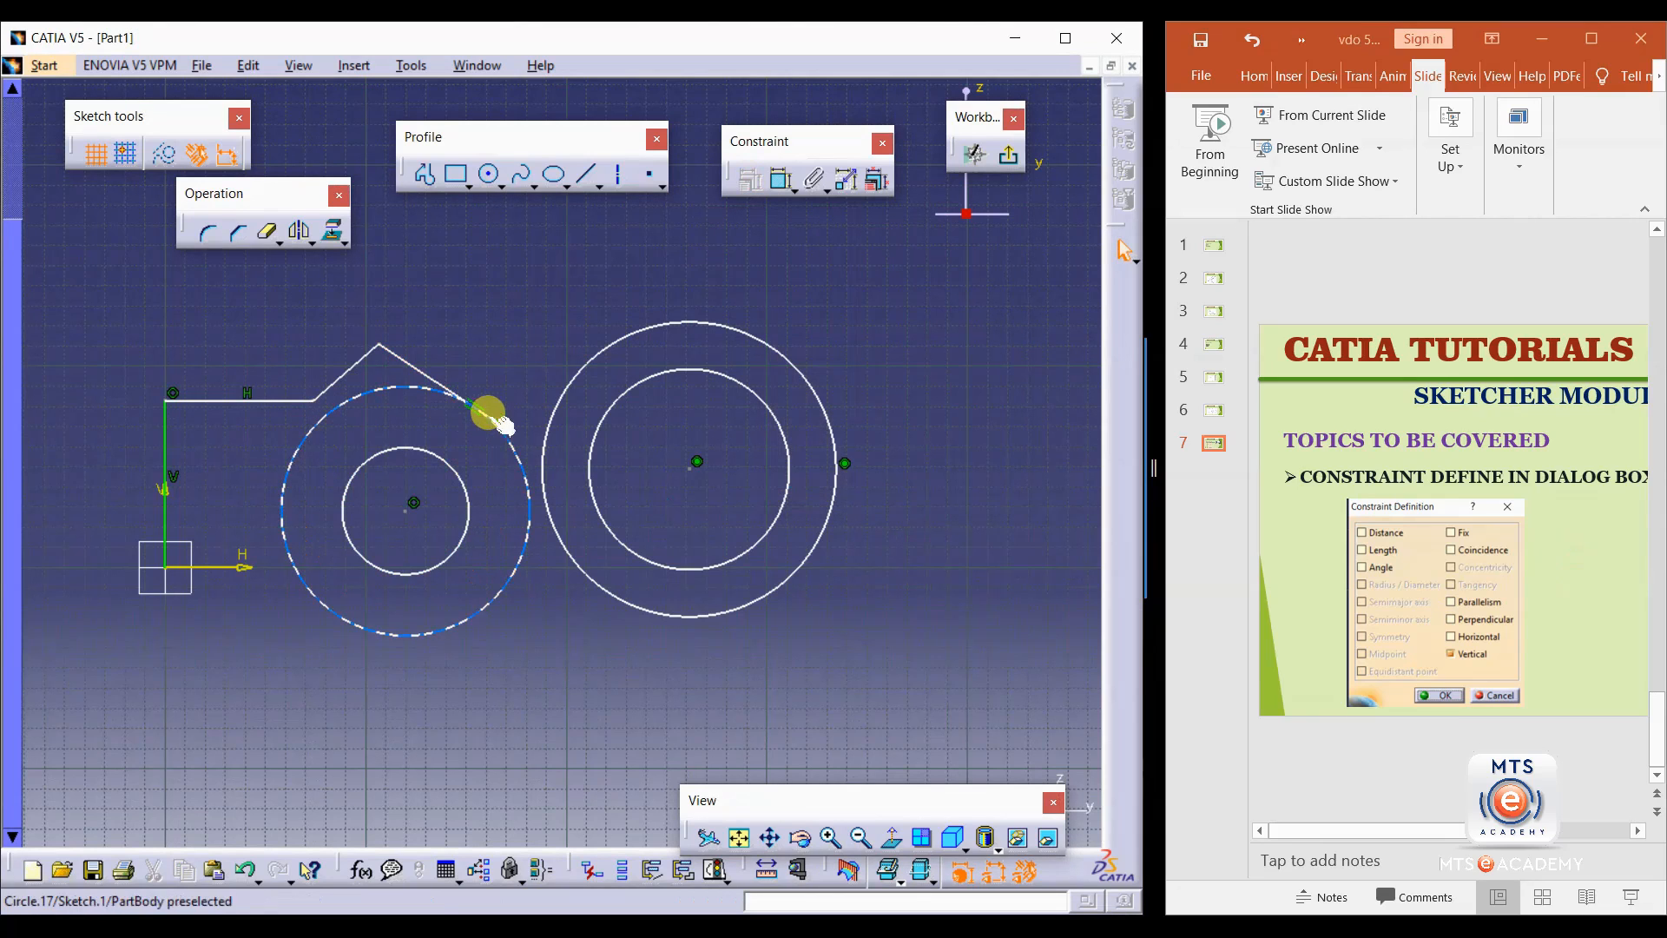
drag(502, 422, 512, 450)
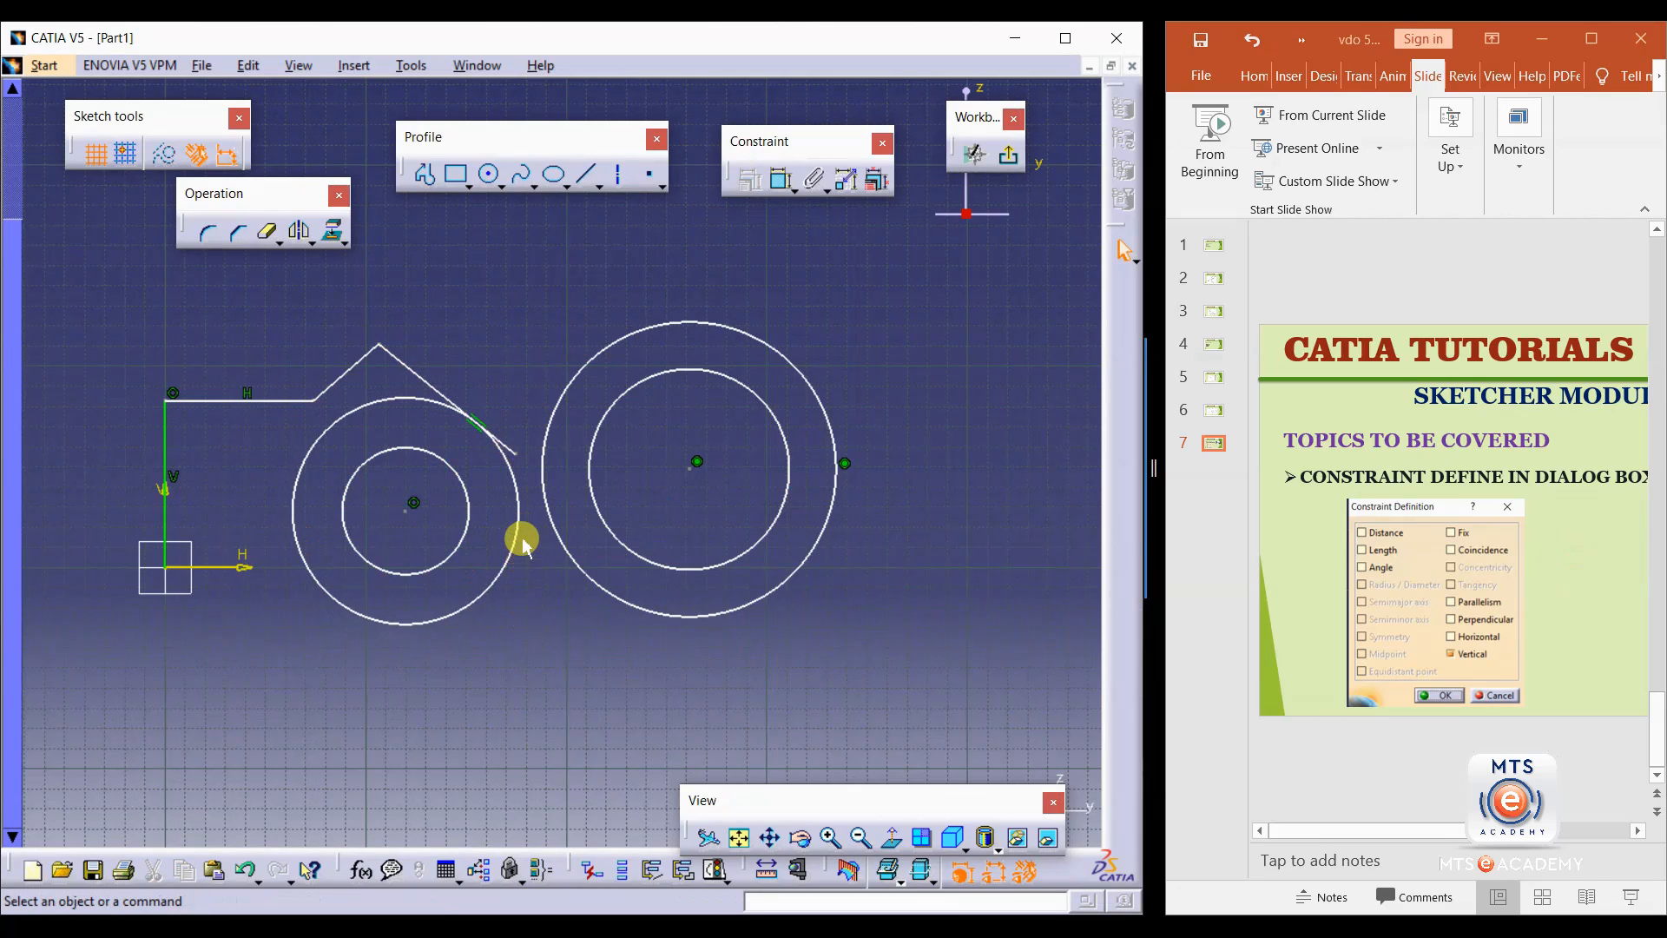
Enlarge the first pair's outer circle slightly and apply a Tangency constraint between it and the second pair's outer circle.
drag(518, 510, 531, 512)
ctrl+click(550, 518)
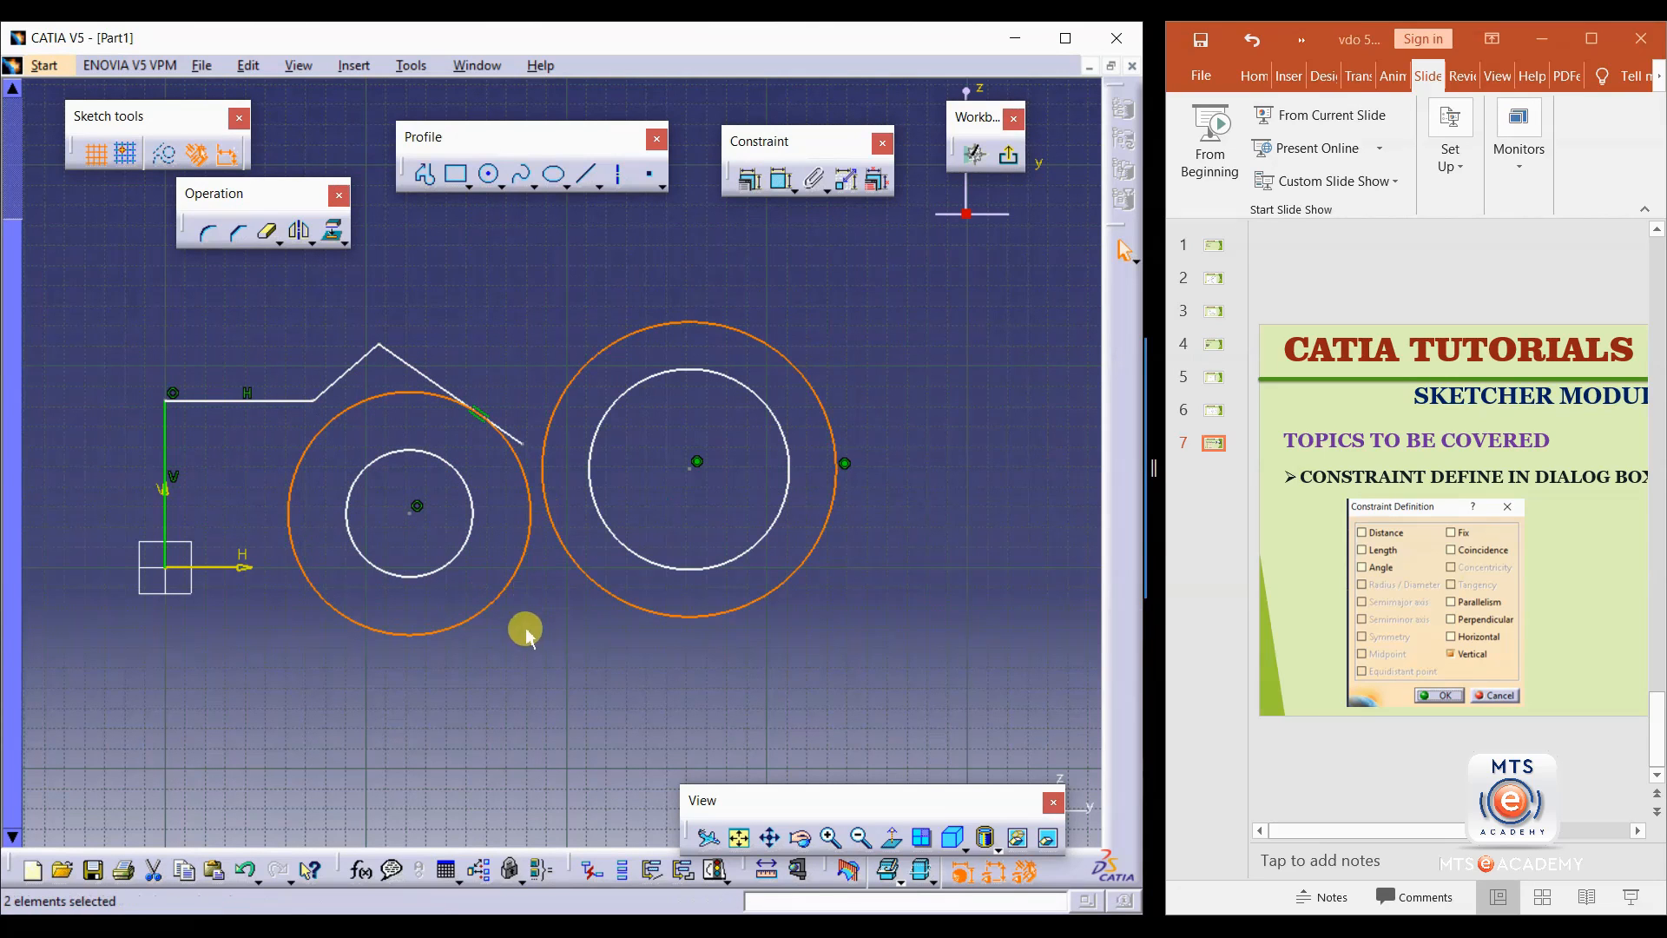
click(750, 180)
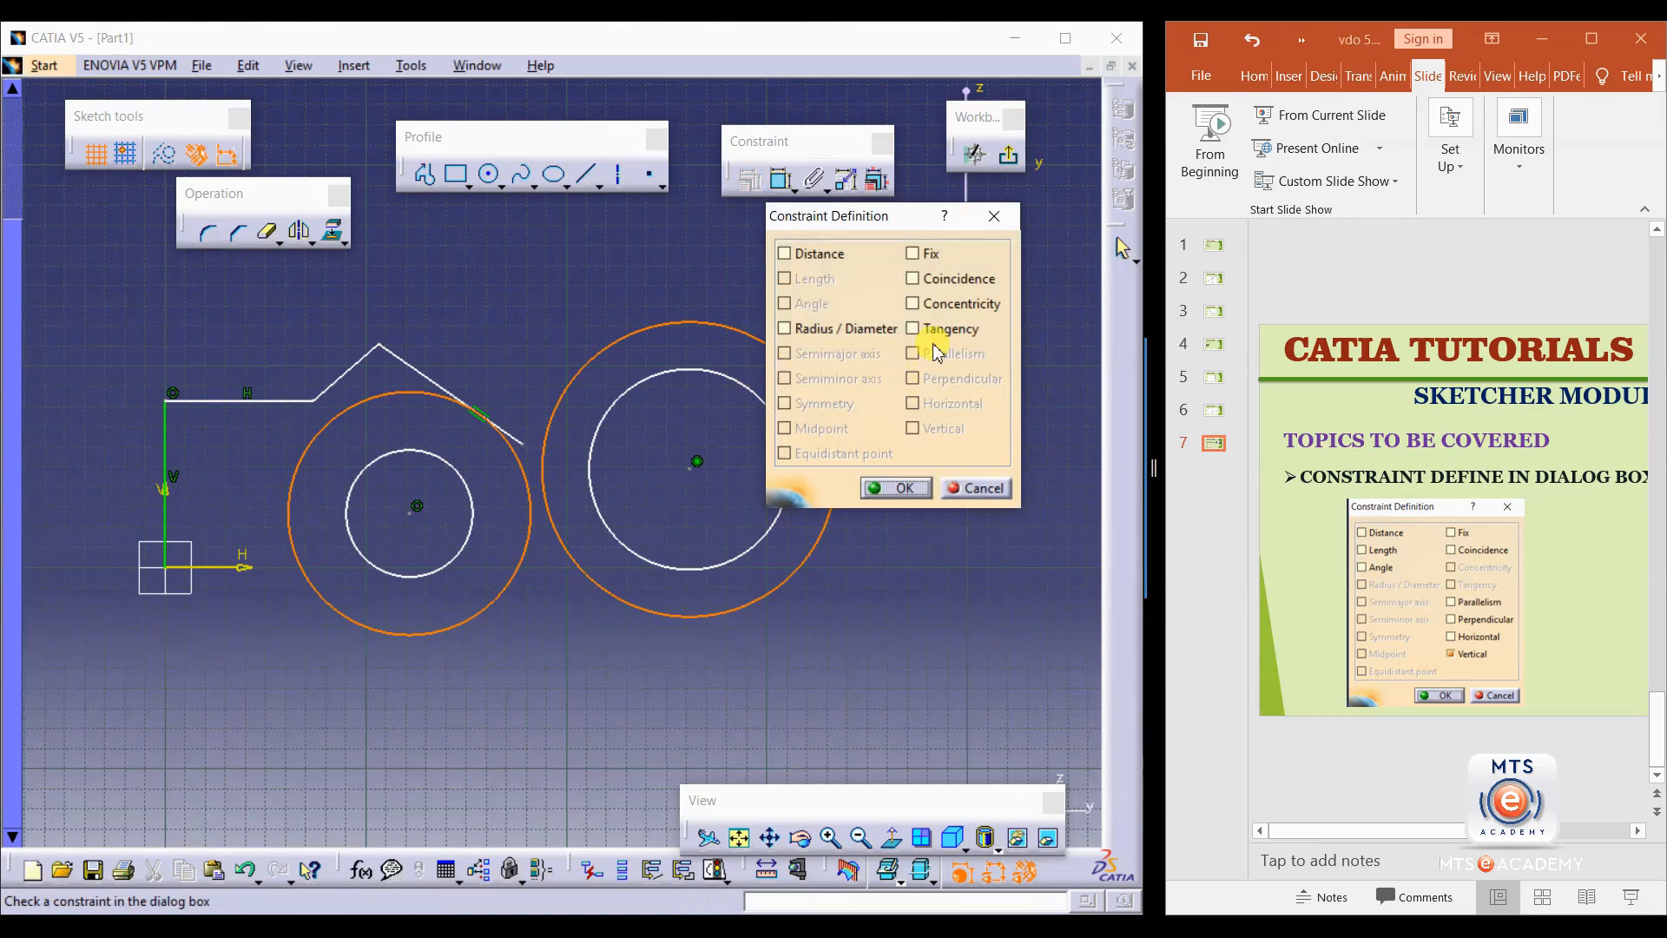
click(914, 328)
click(898, 488)
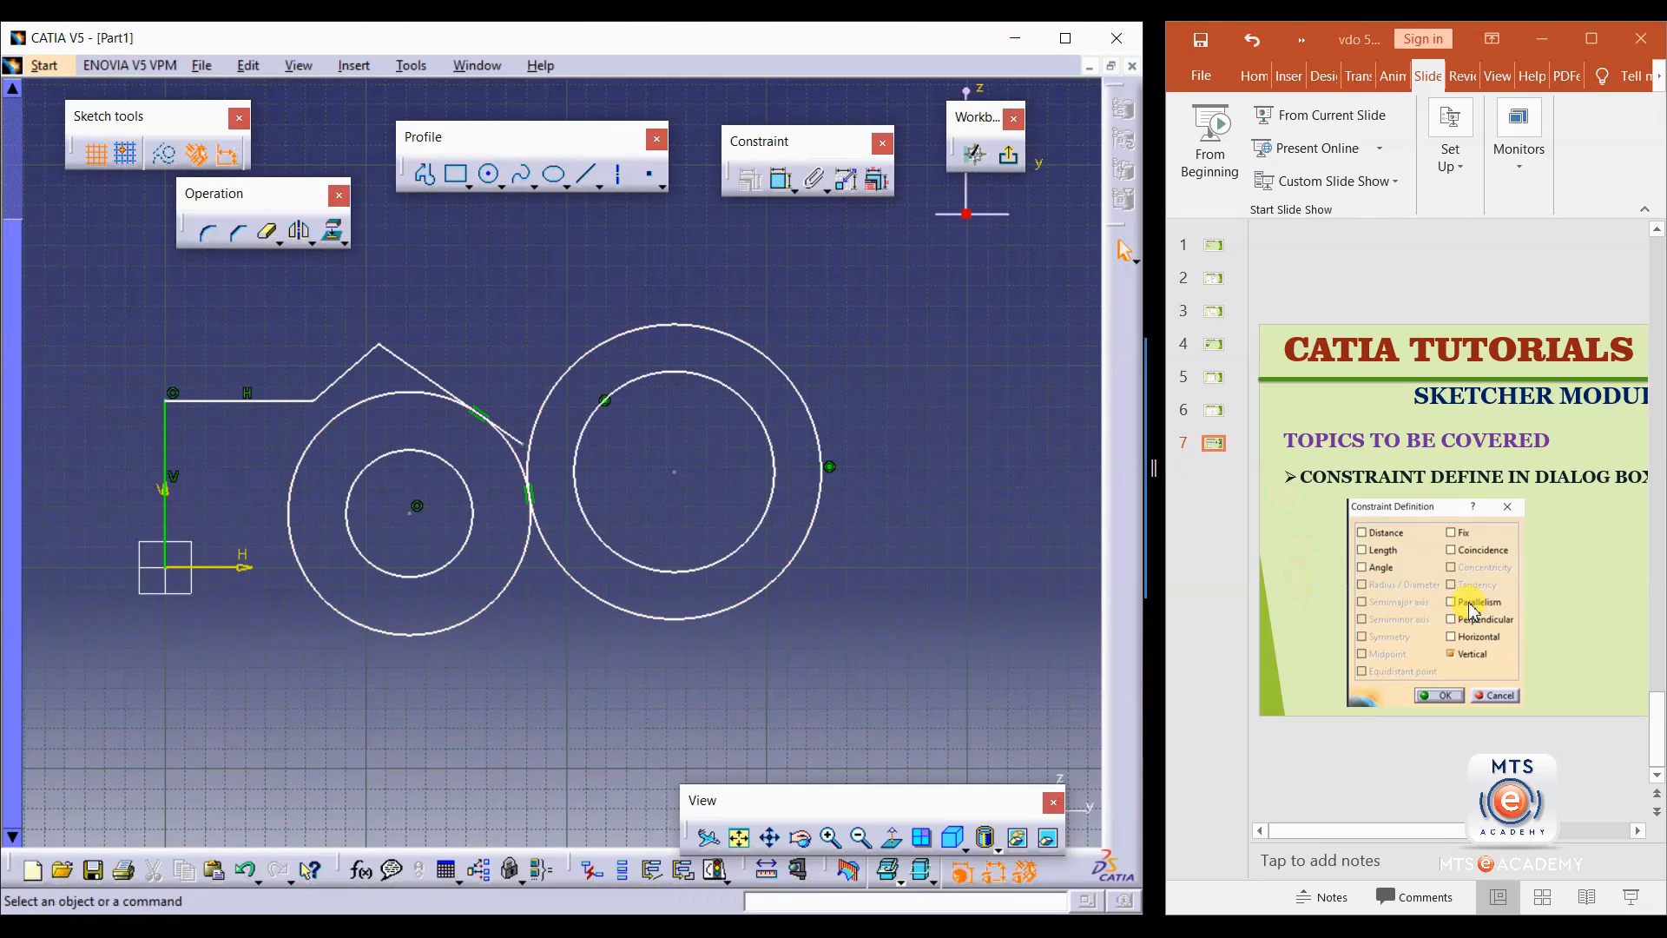
Sketch a vertical line beyond the second circle pair and a slightly slanted line of similar length beside it.
middle_drag(970, 497, 673, 517)
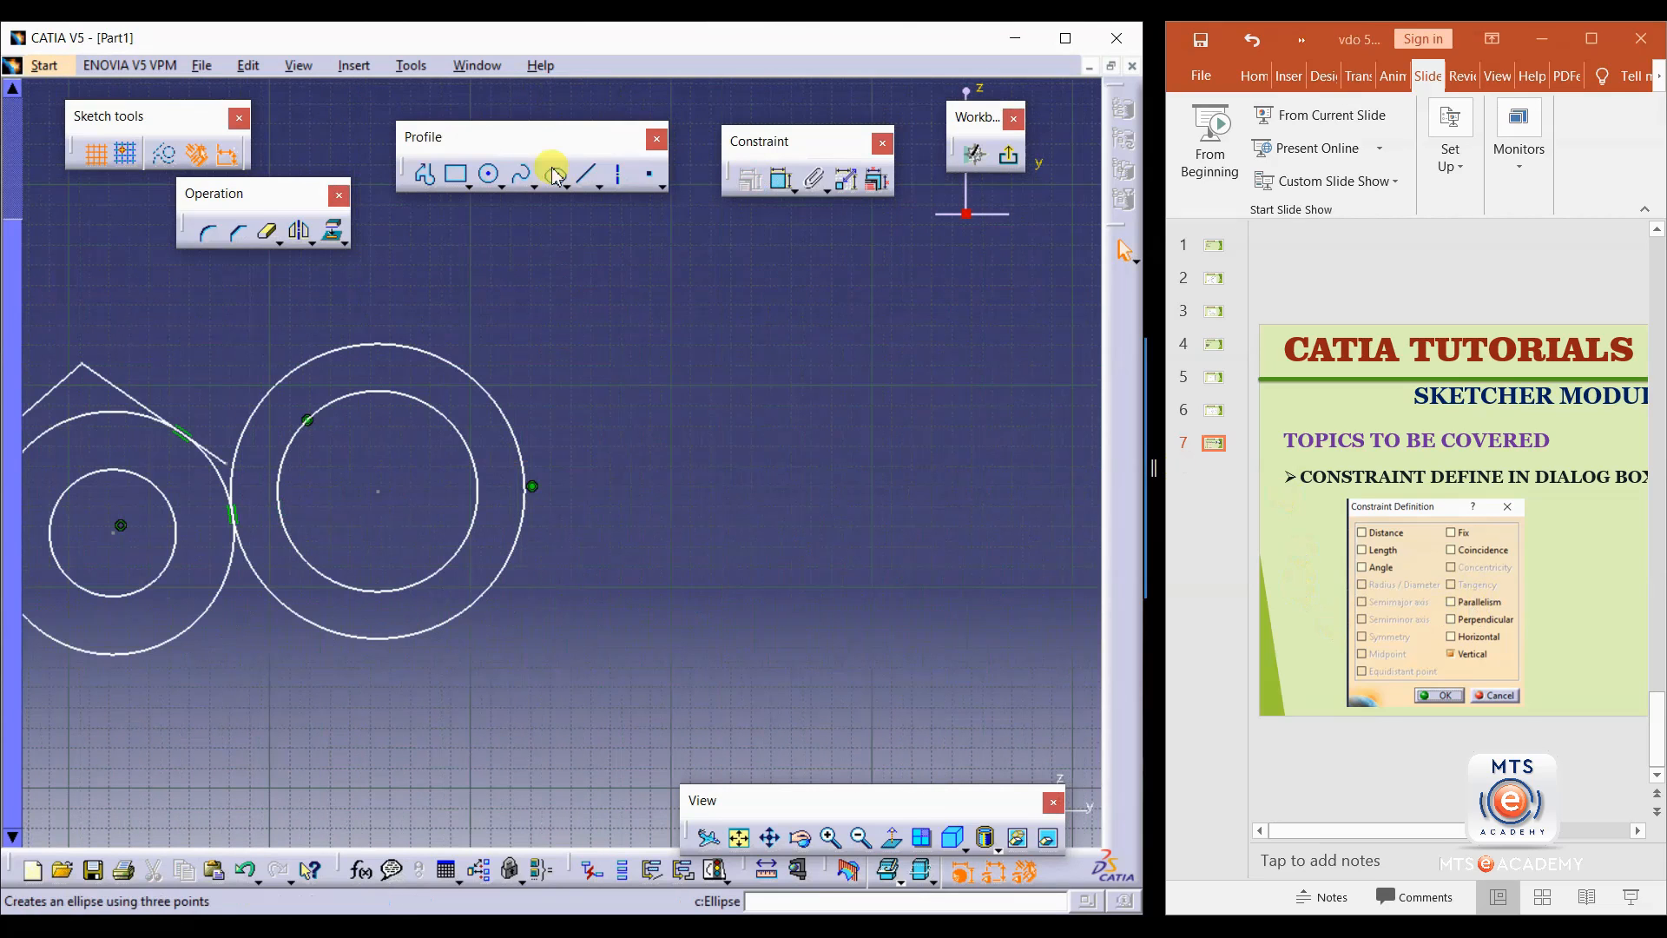
click(587, 173)
click(648, 313)
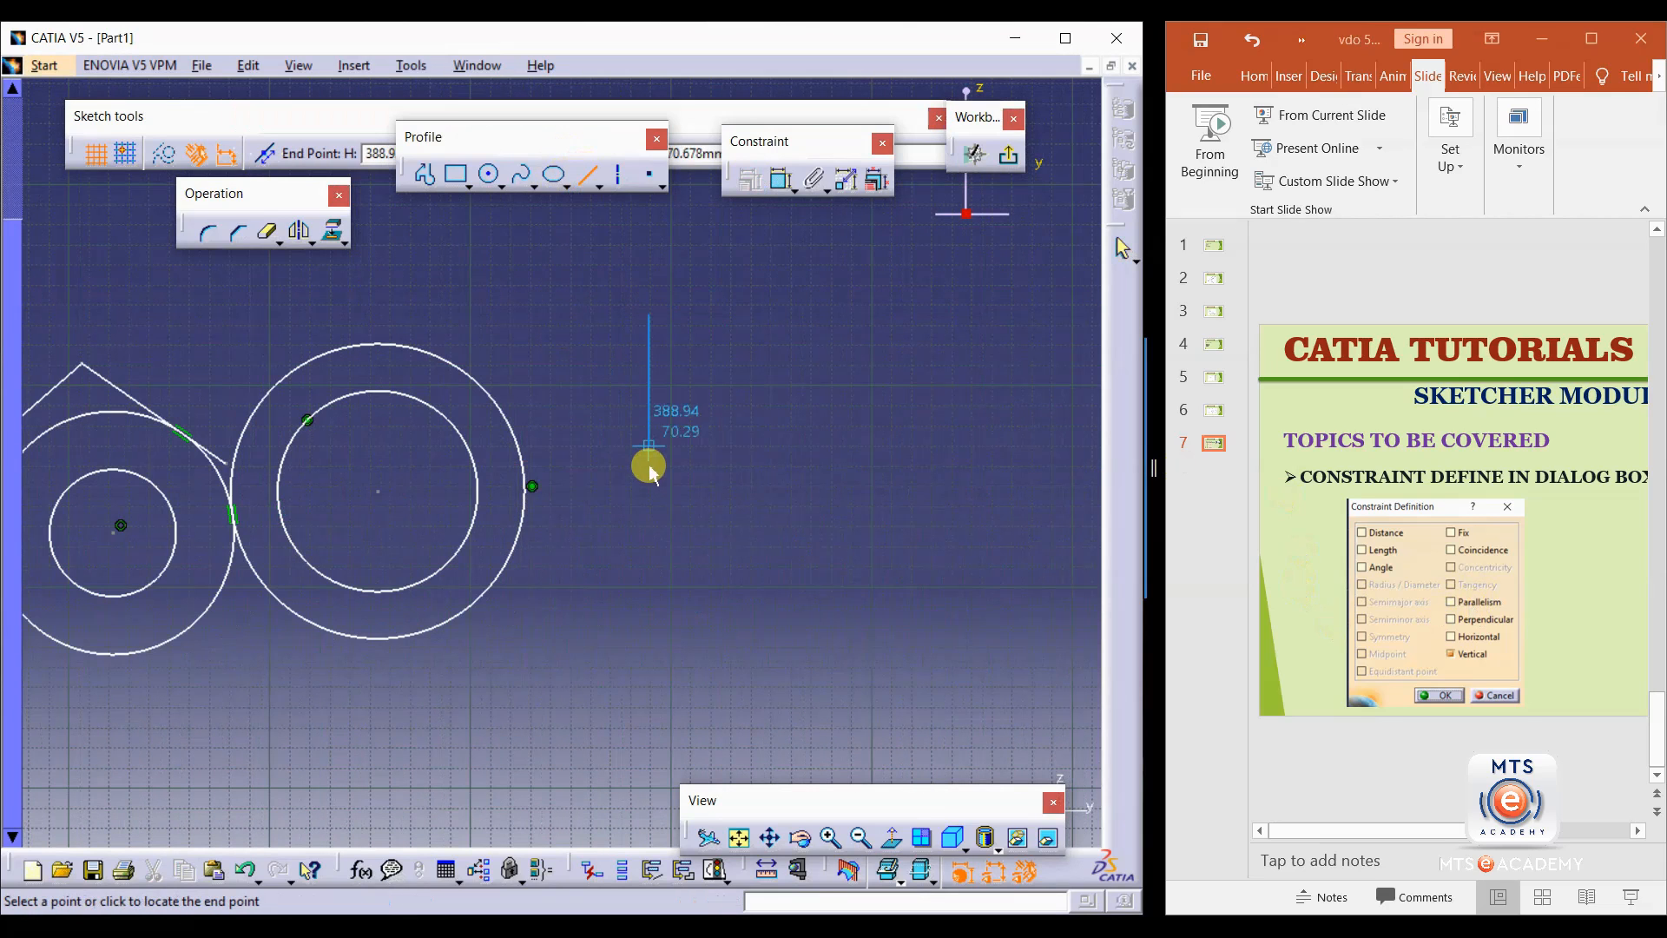
click(649, 495)
click(587, 174)
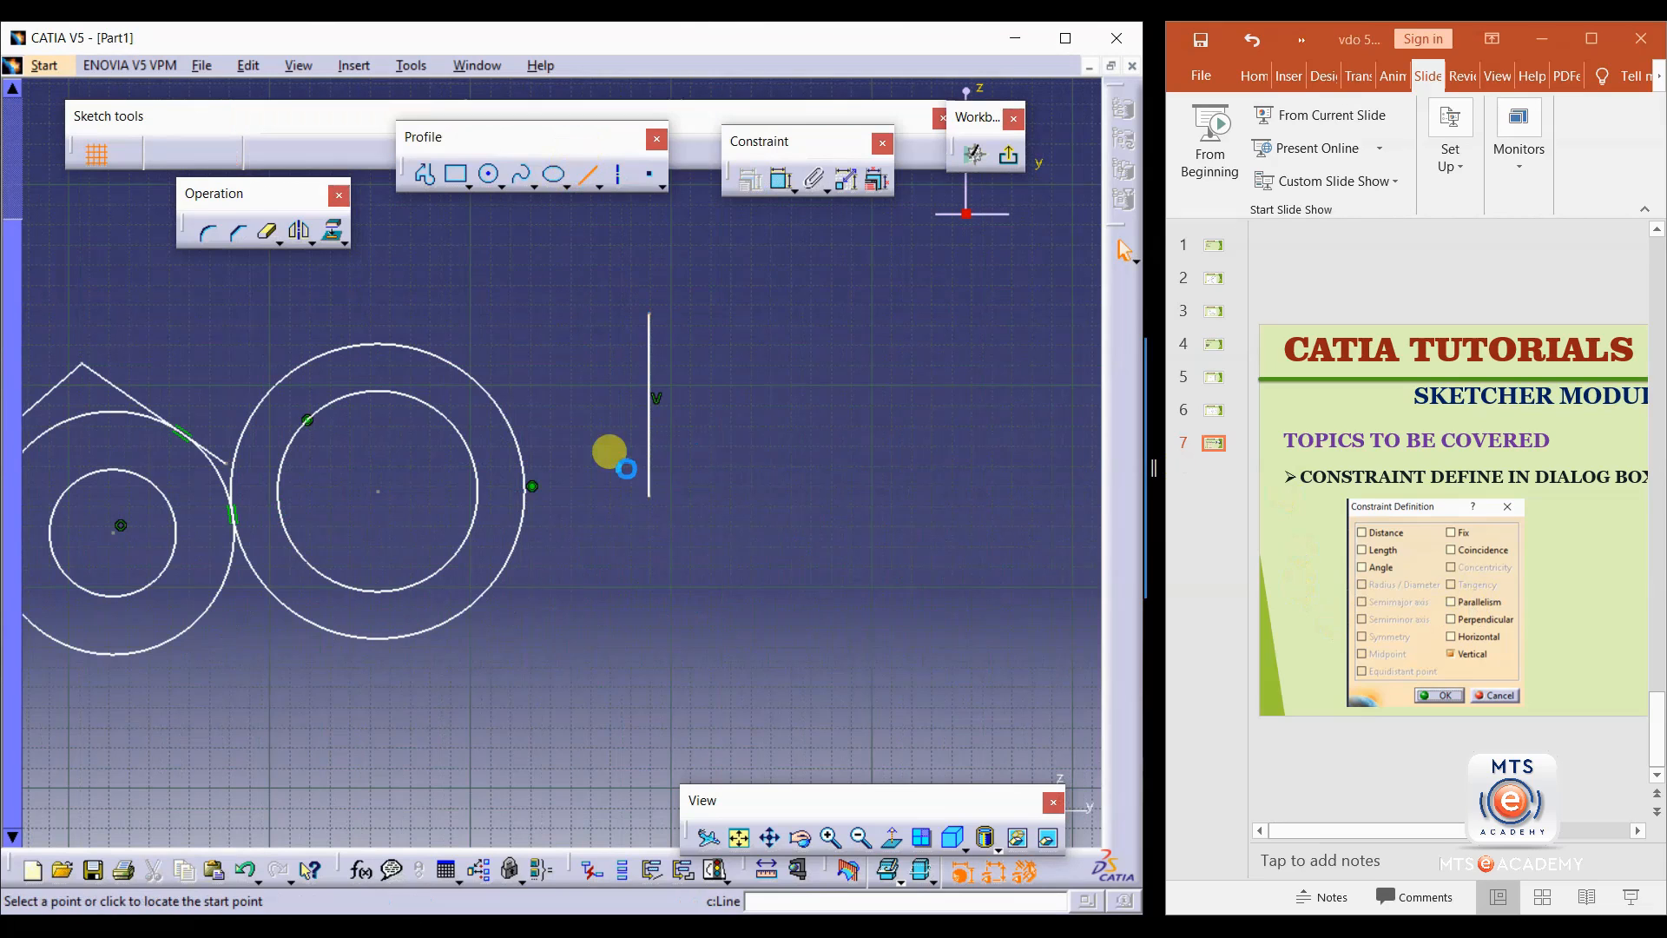
click(710, 477)
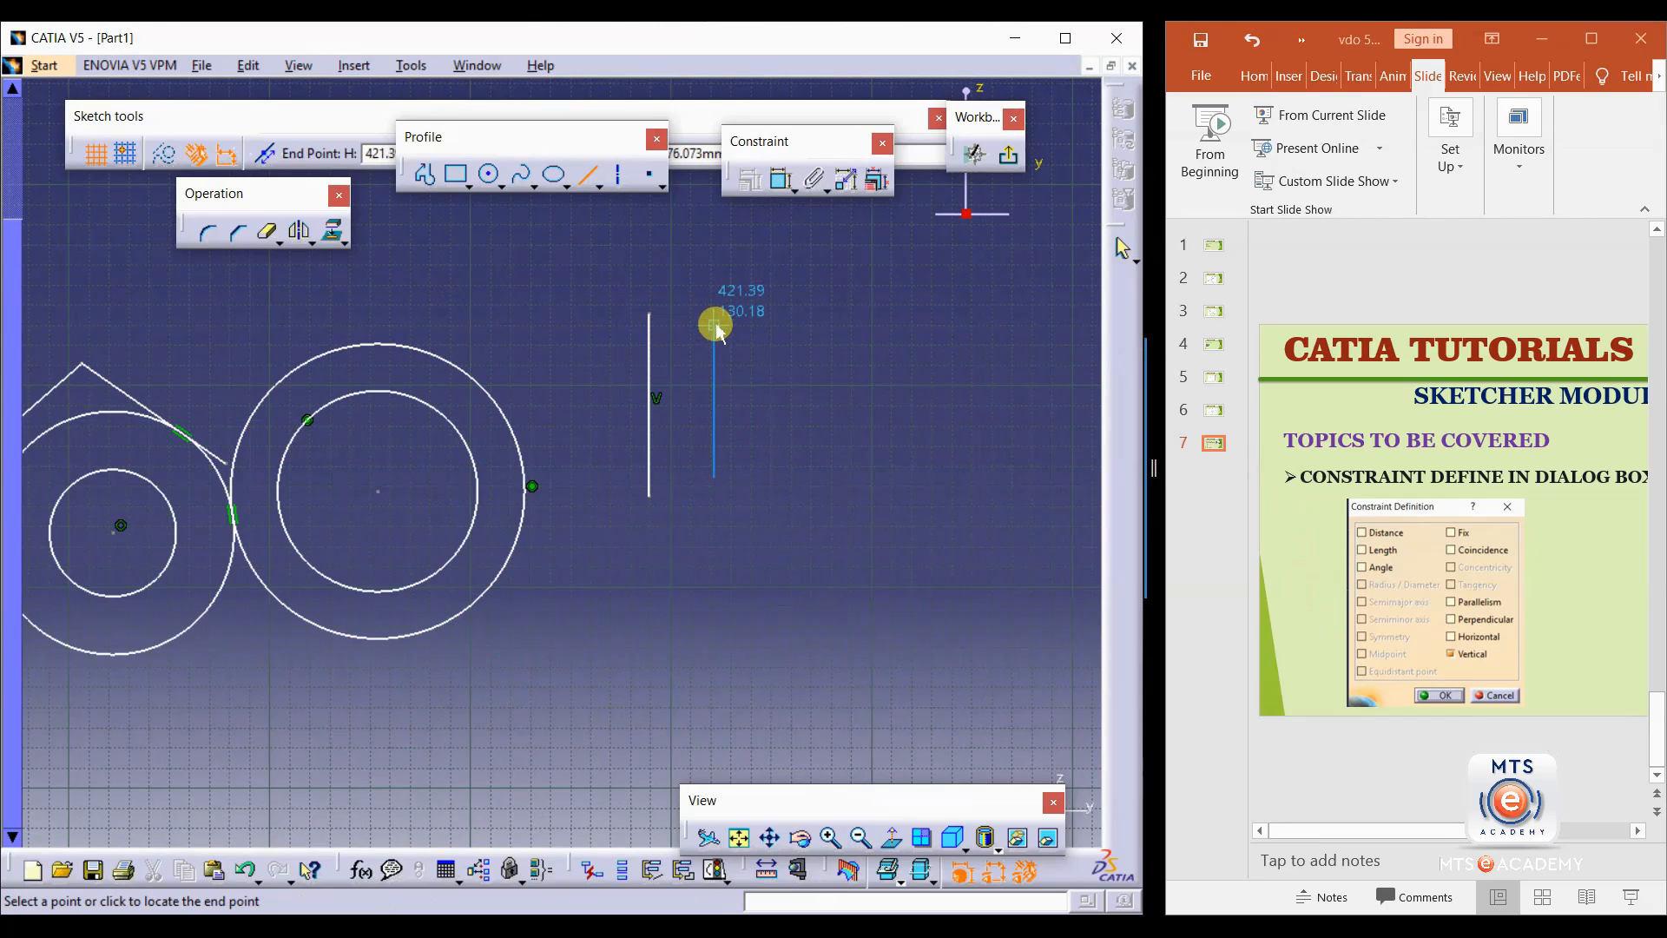
click(722, 316)
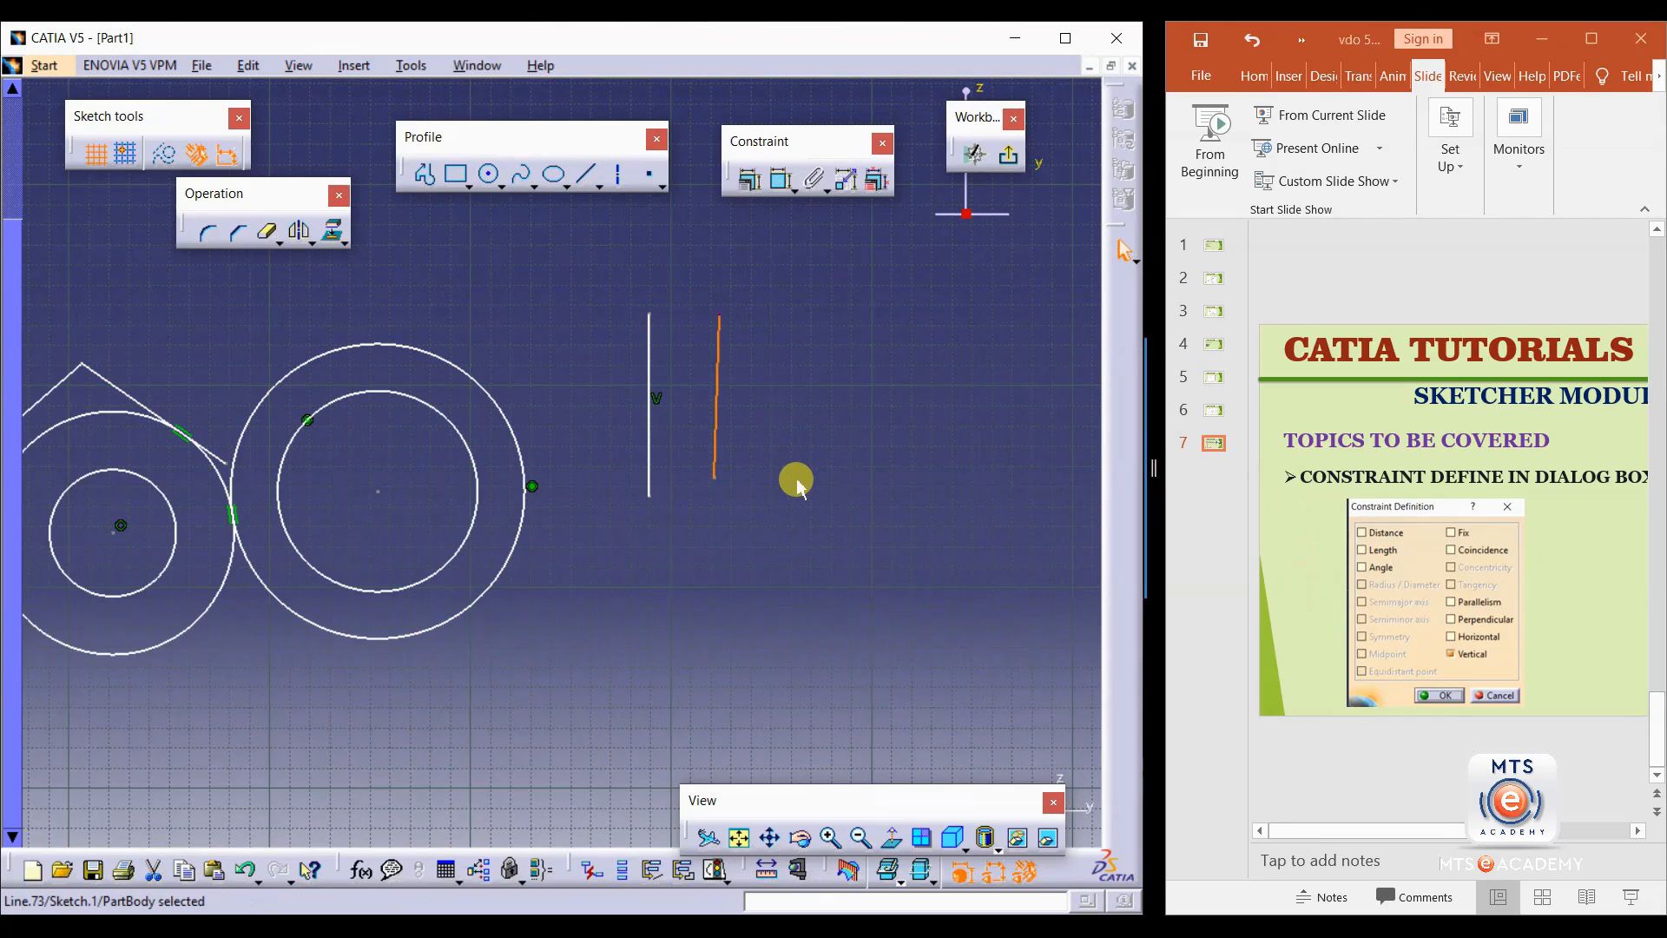
Apply a Vertical constraint to the slightly slanted line.
click(786, 441)
click(716, 361)
click(746, 180)
click(942, 429)
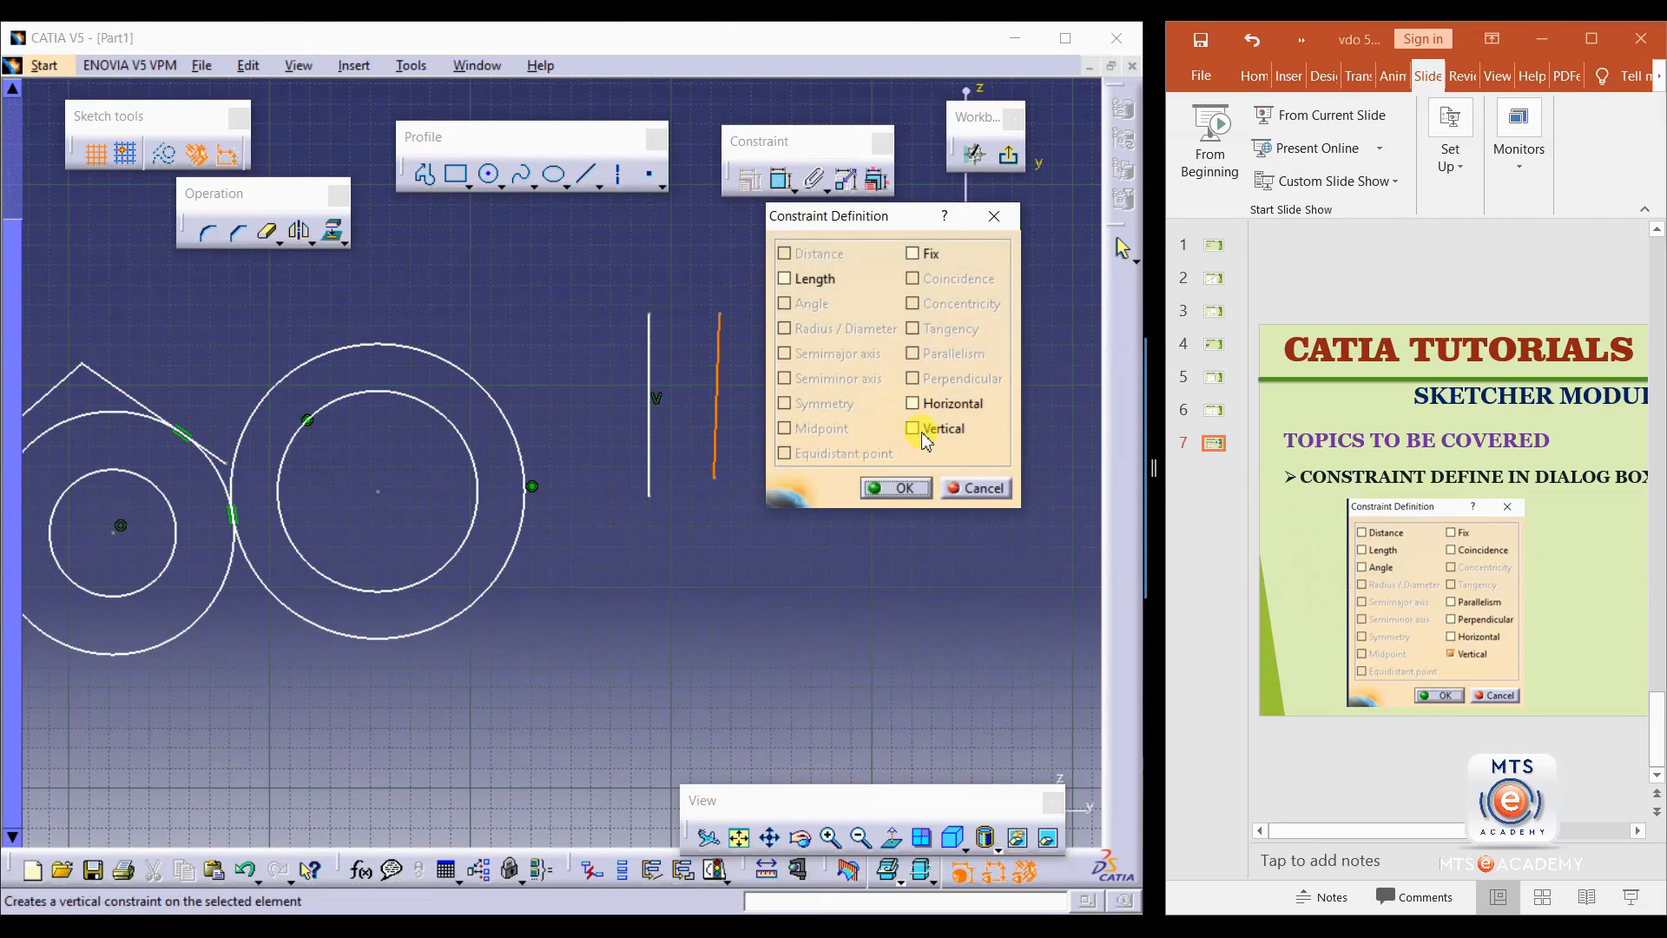
click(900, 487)
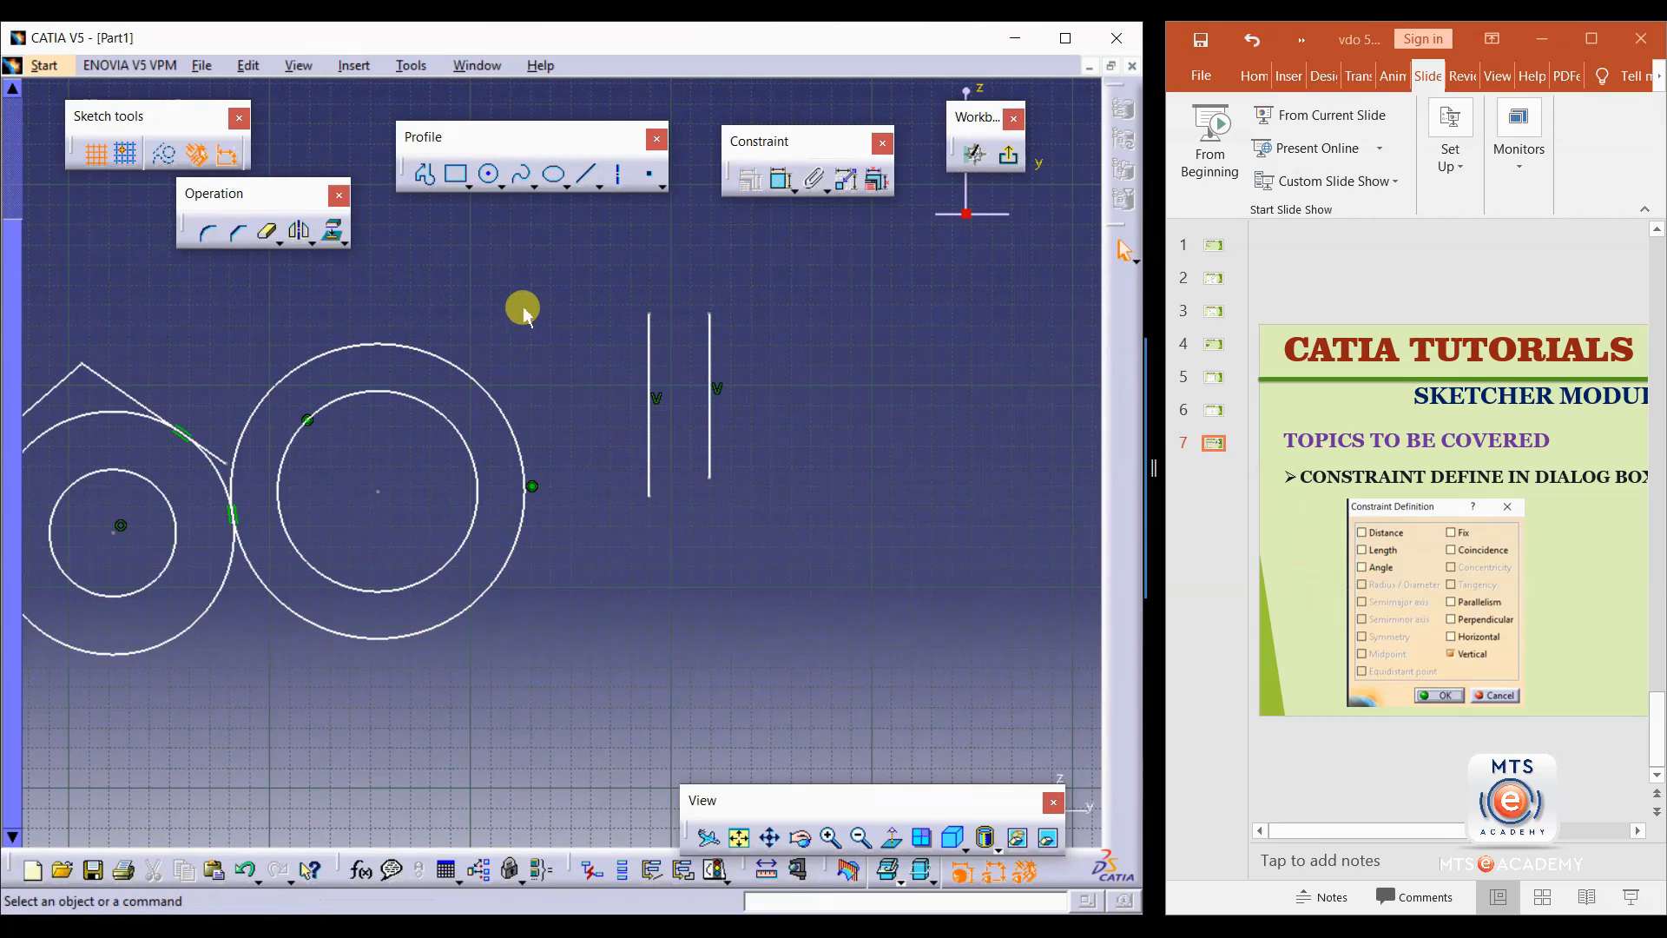
Sketch two upward-sloping lines beyond the vertical pair, one below the other and at slightly different angles.
click(791, 425)
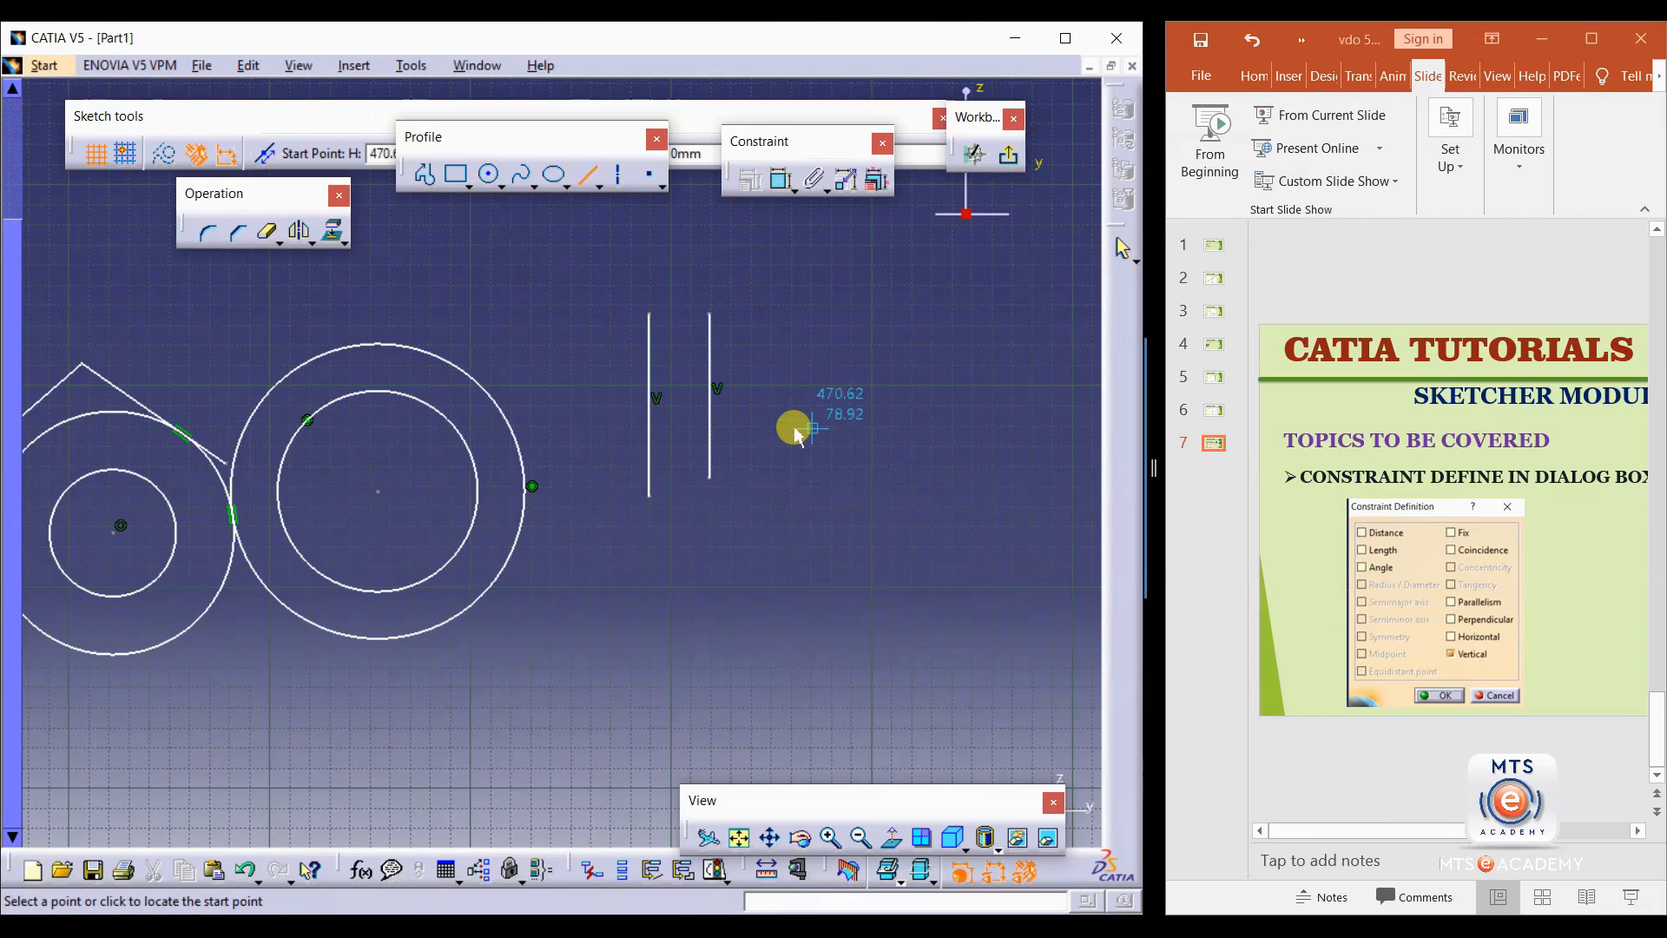
click(951, 304)
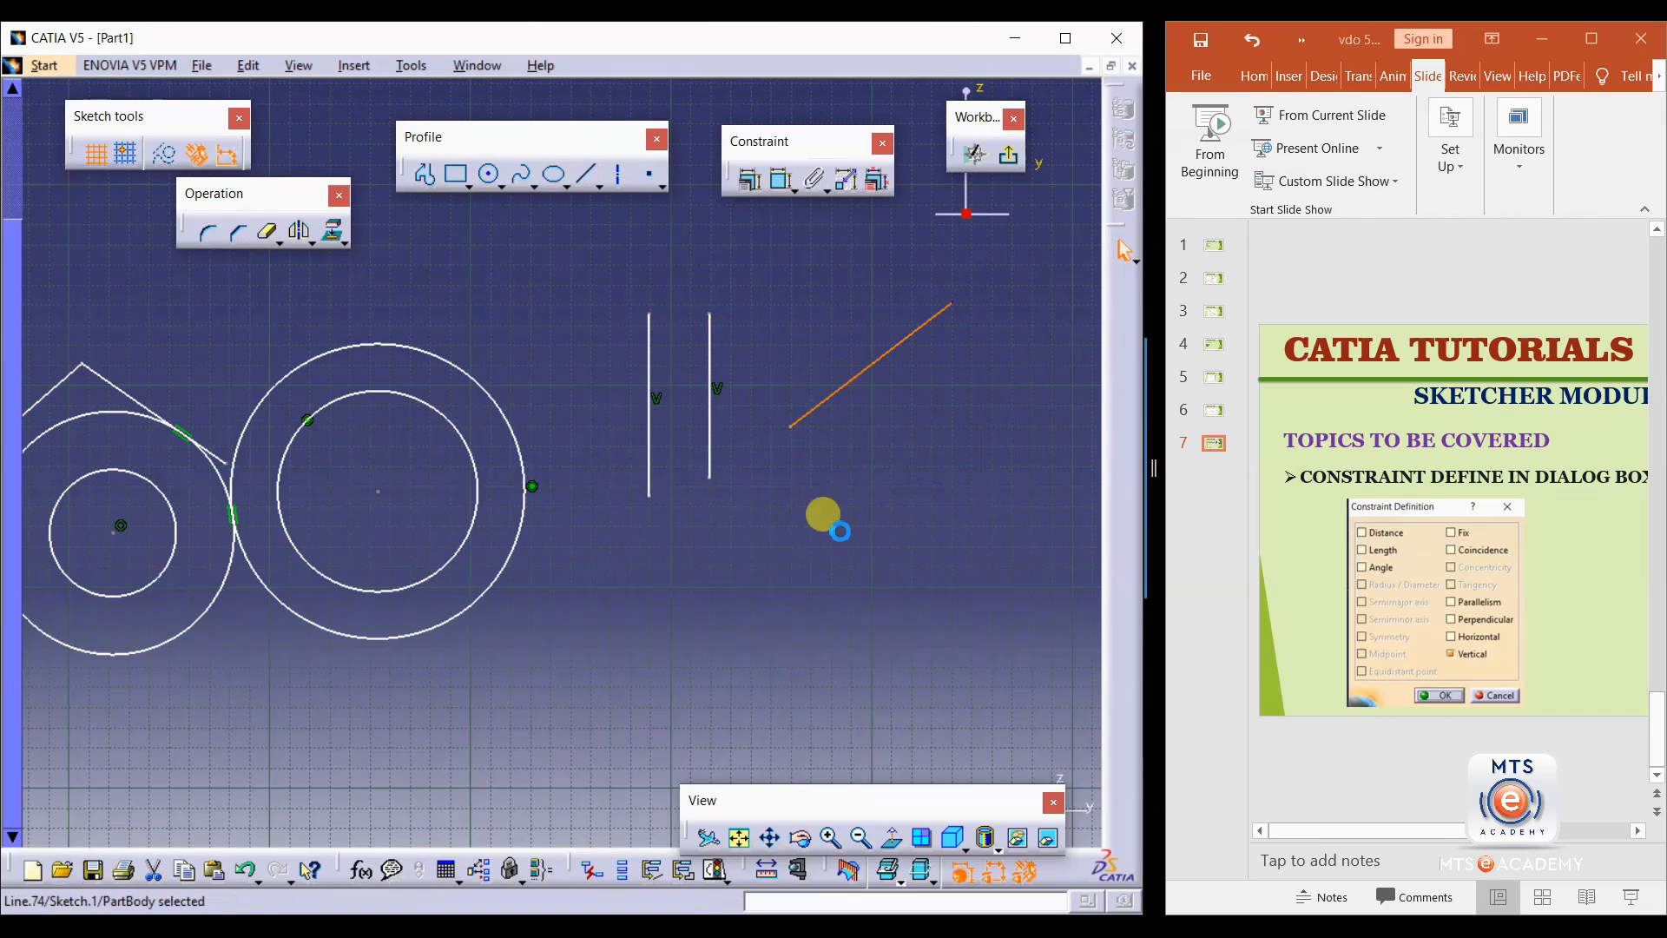
click(588, 174)
click(827, 522)
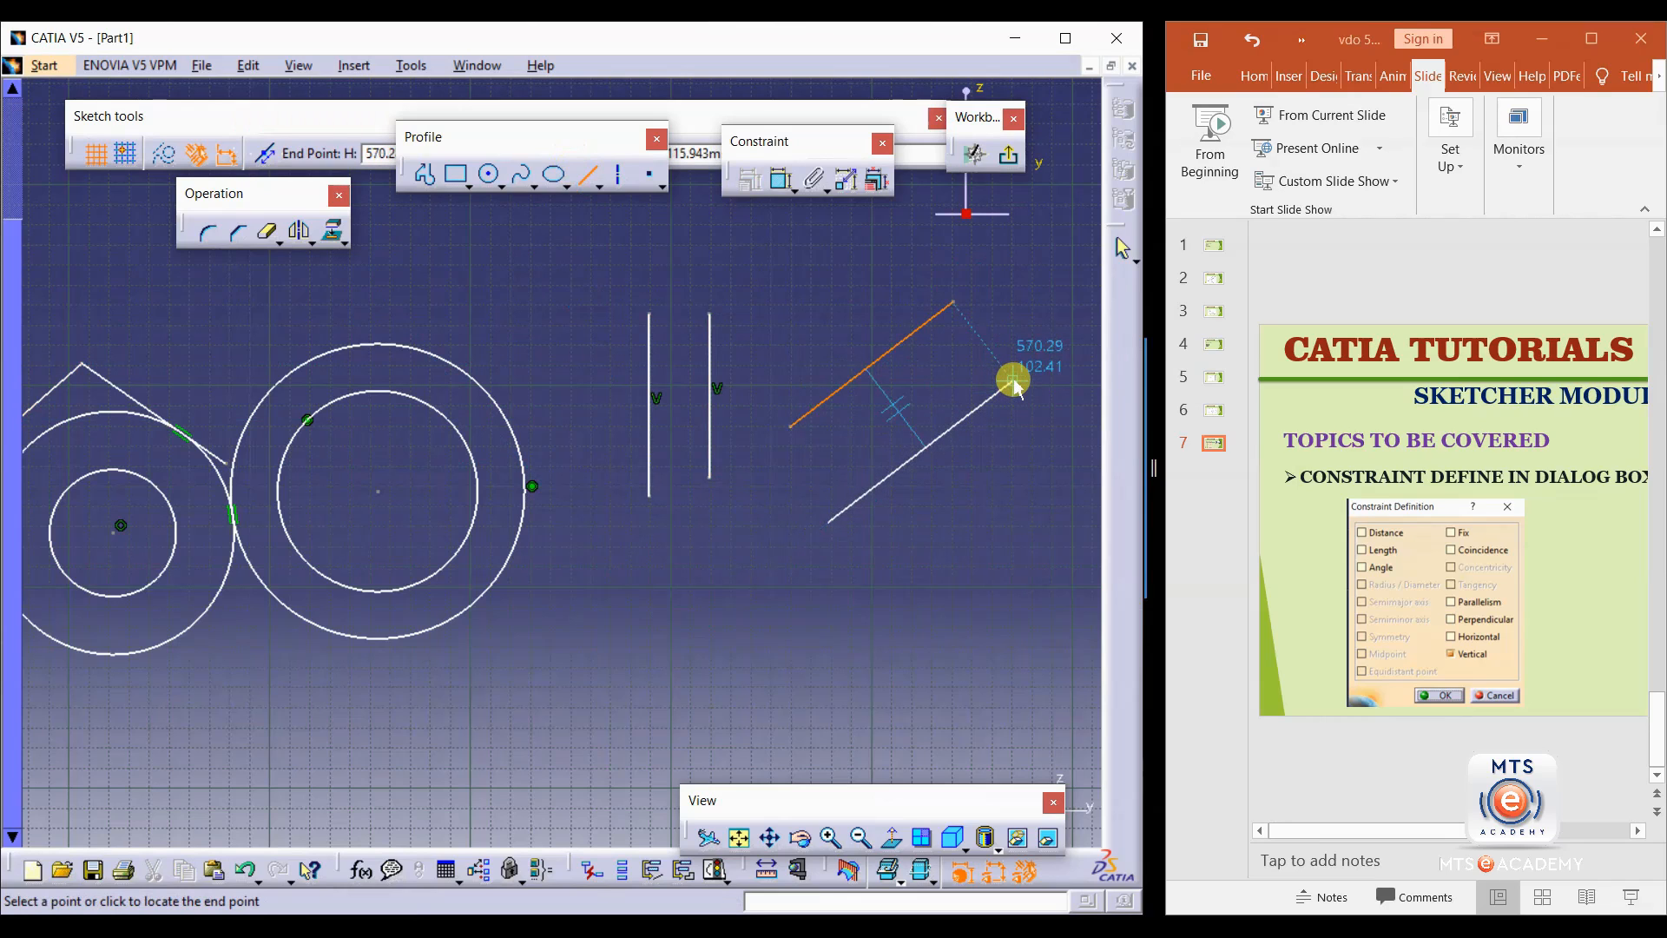
click(995, 371)
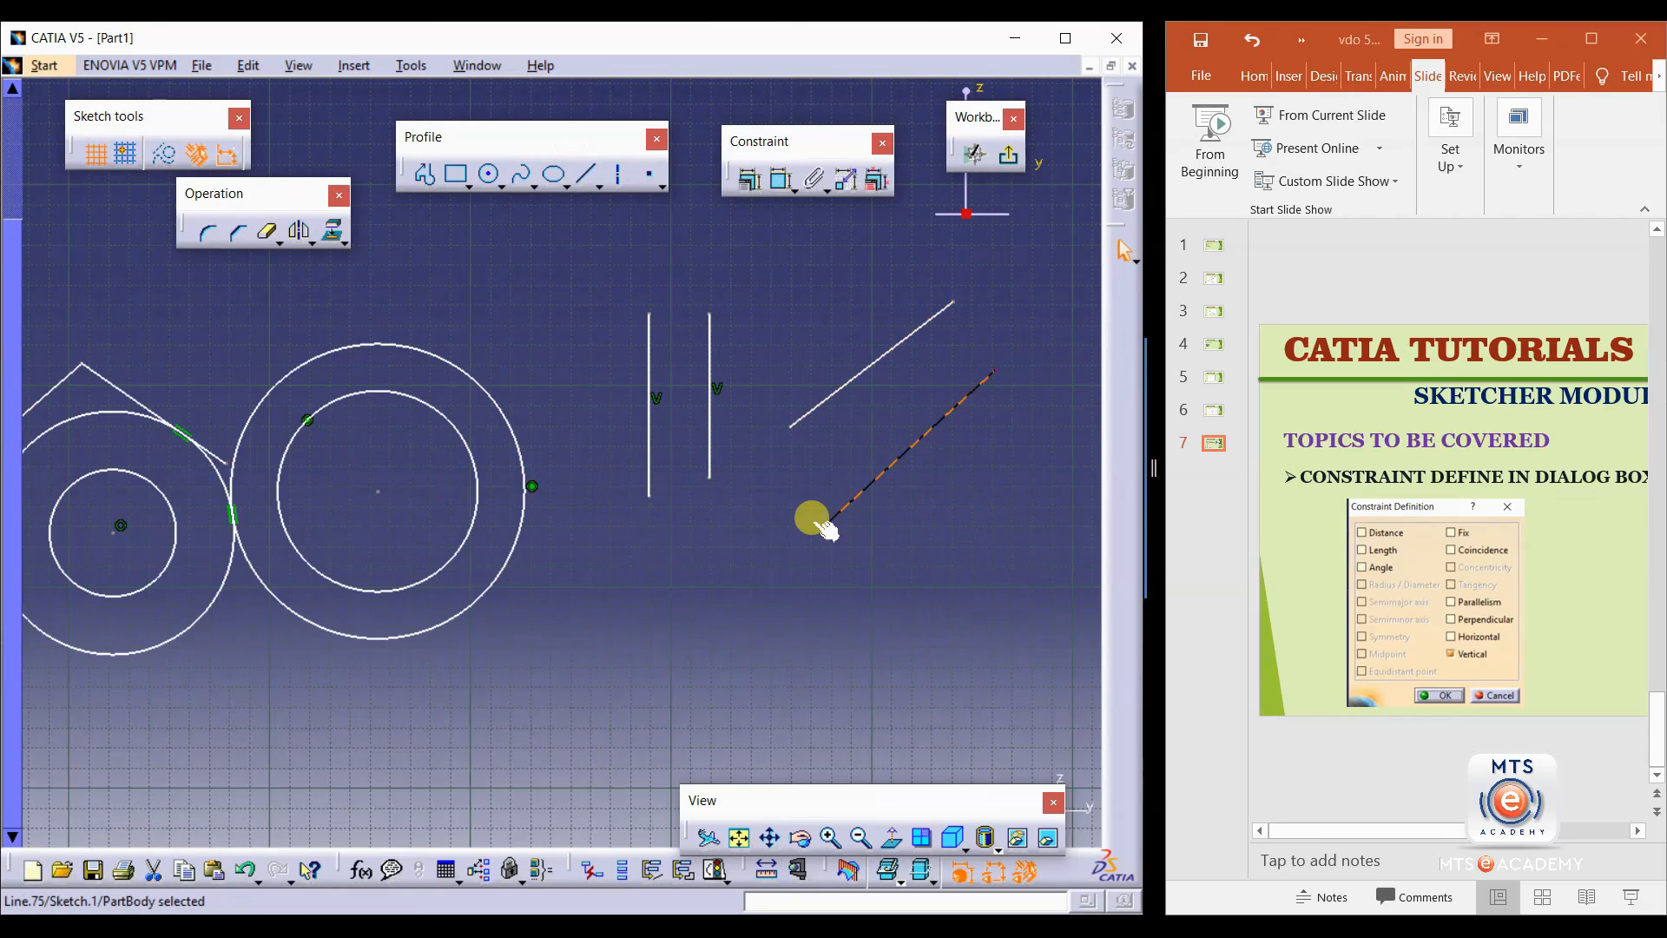
Apply a Parallelism constraint between the two sloping lines.
ctrl+click(868, 368)
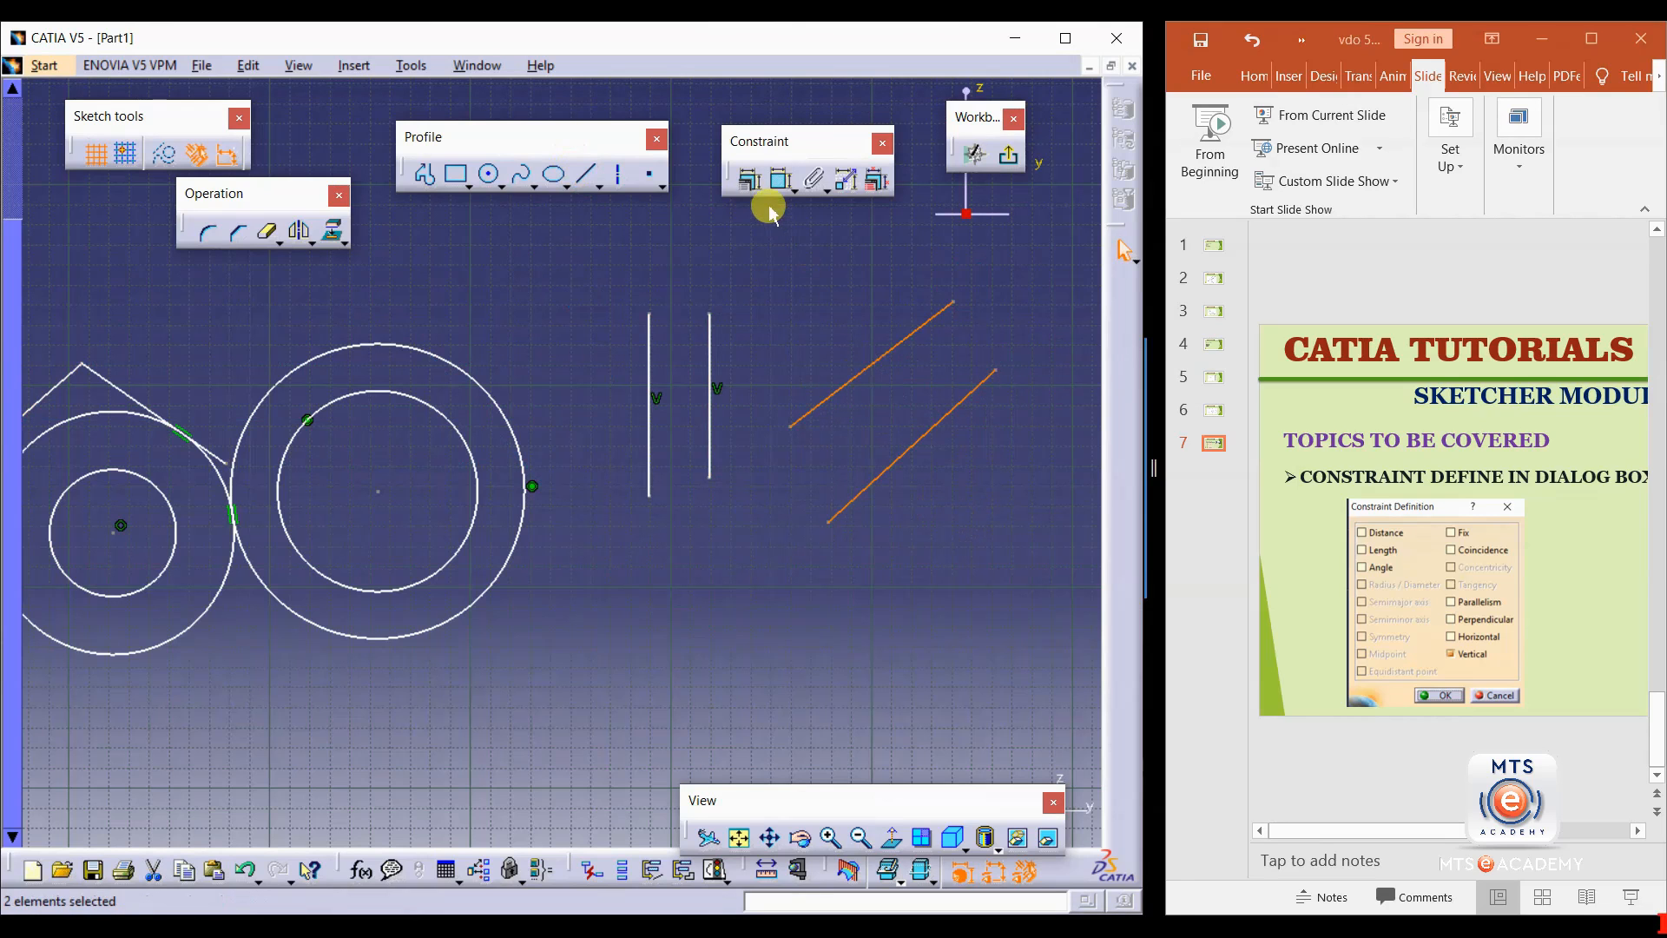
click(749, 179)
click(943, 363)
click(896, 488)
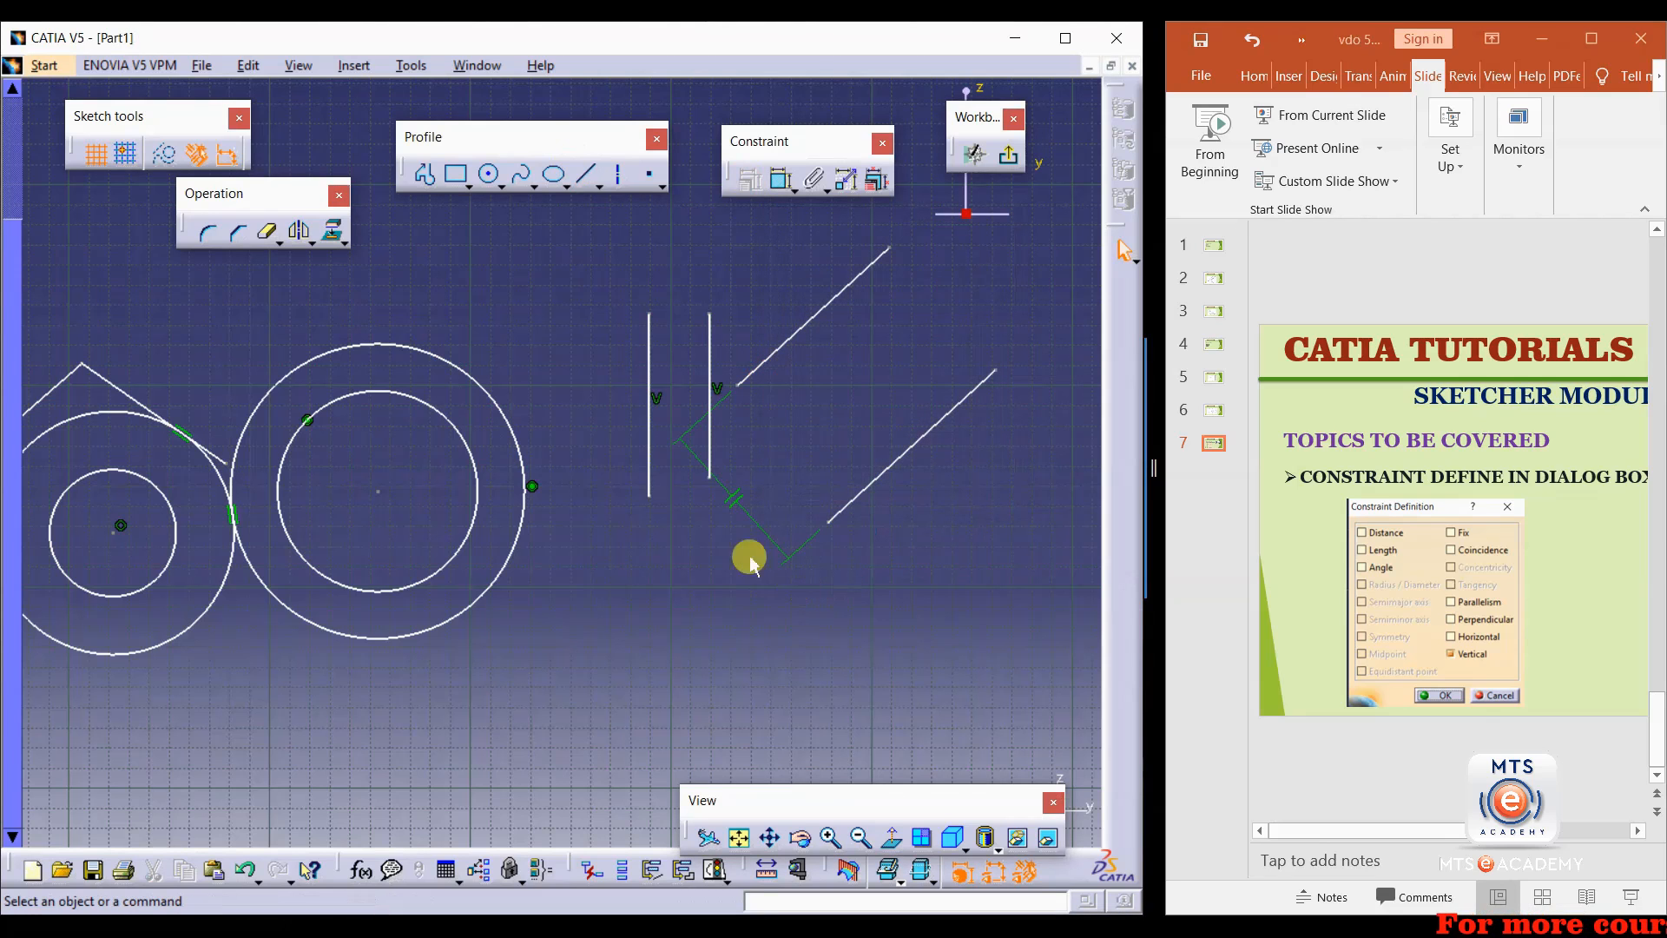
Sketch a short line starting on the upper sloping line and running down toward the lower one.
click(588, 172)
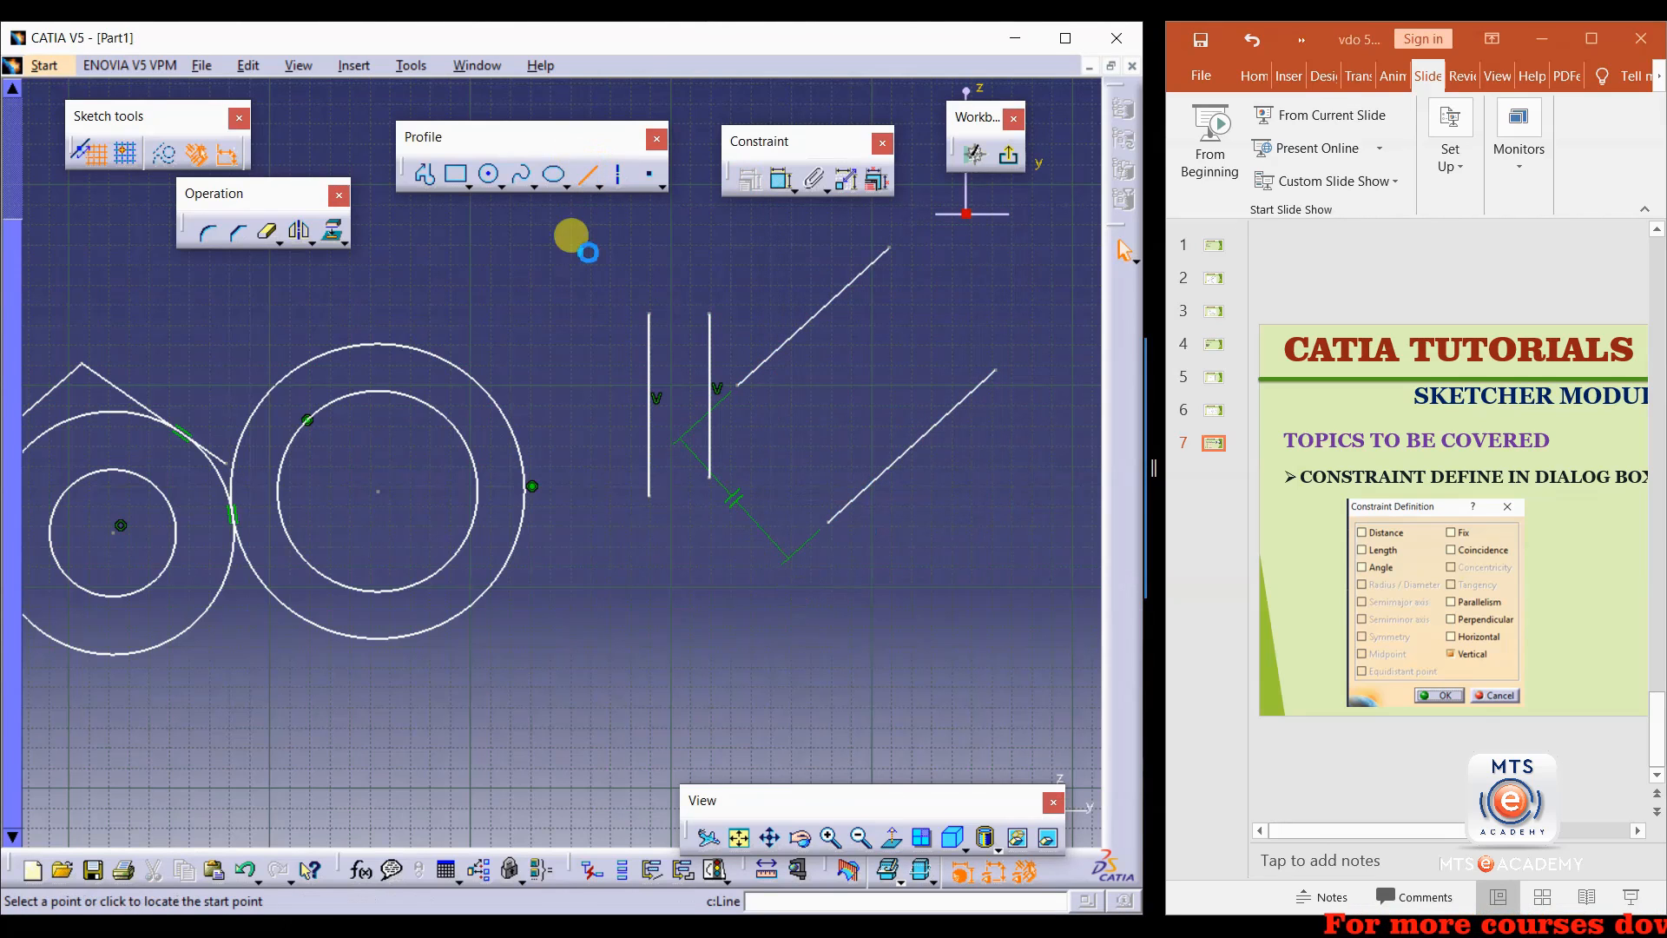
middle_drag(794, 531, 704, 573)
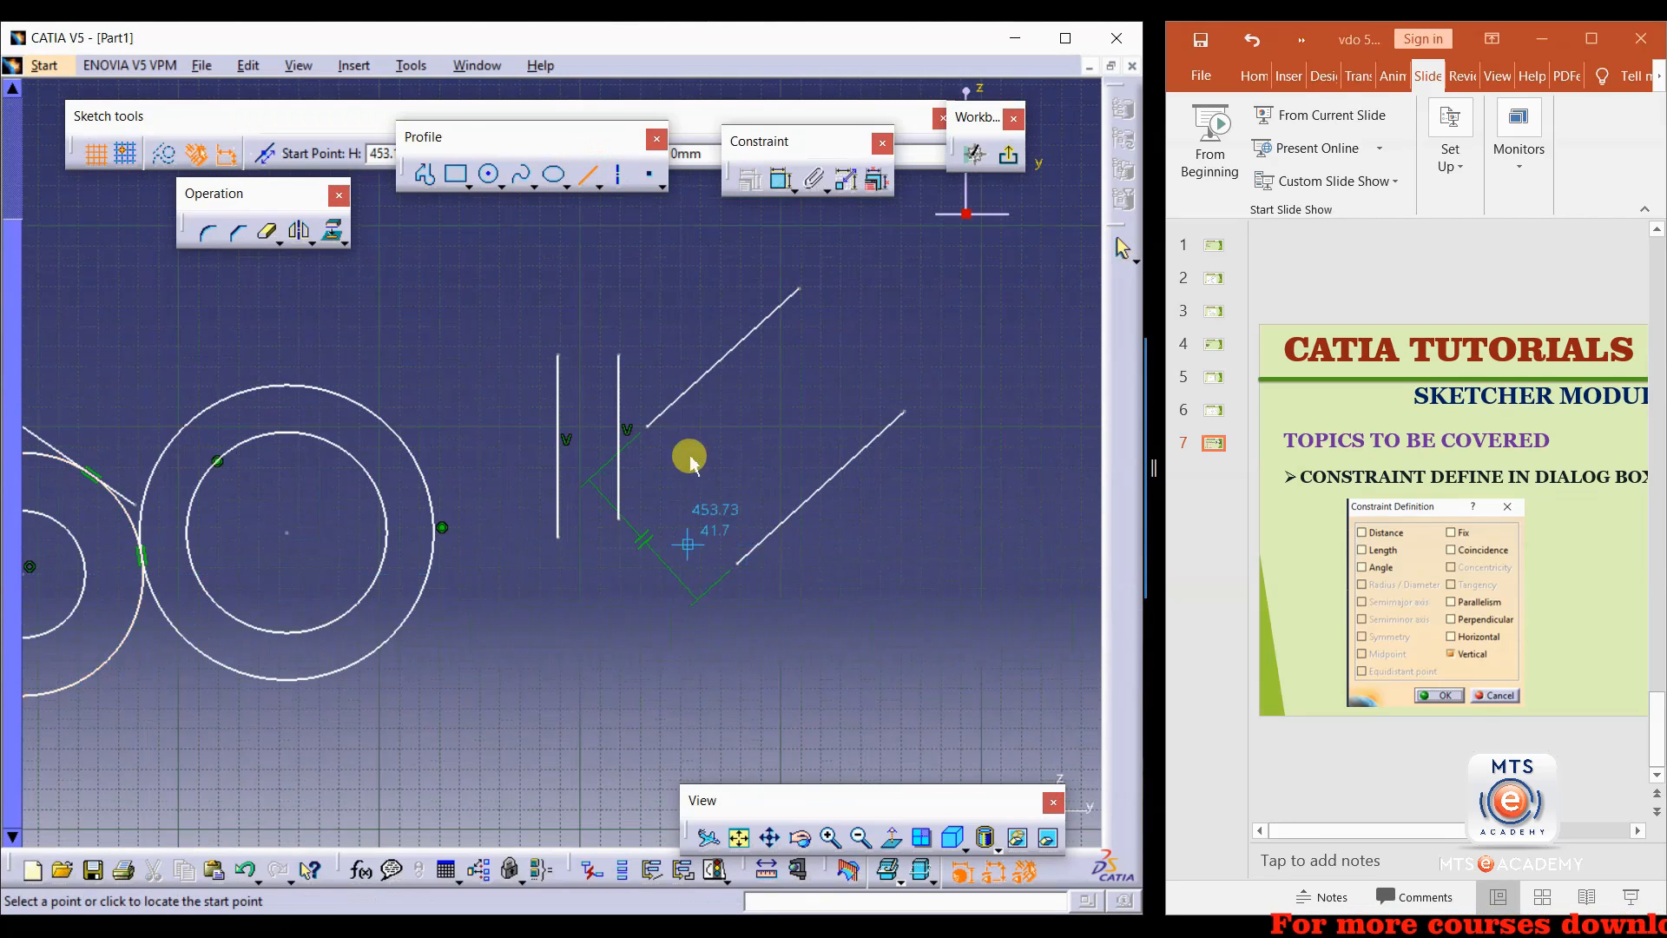
click(704, 375)
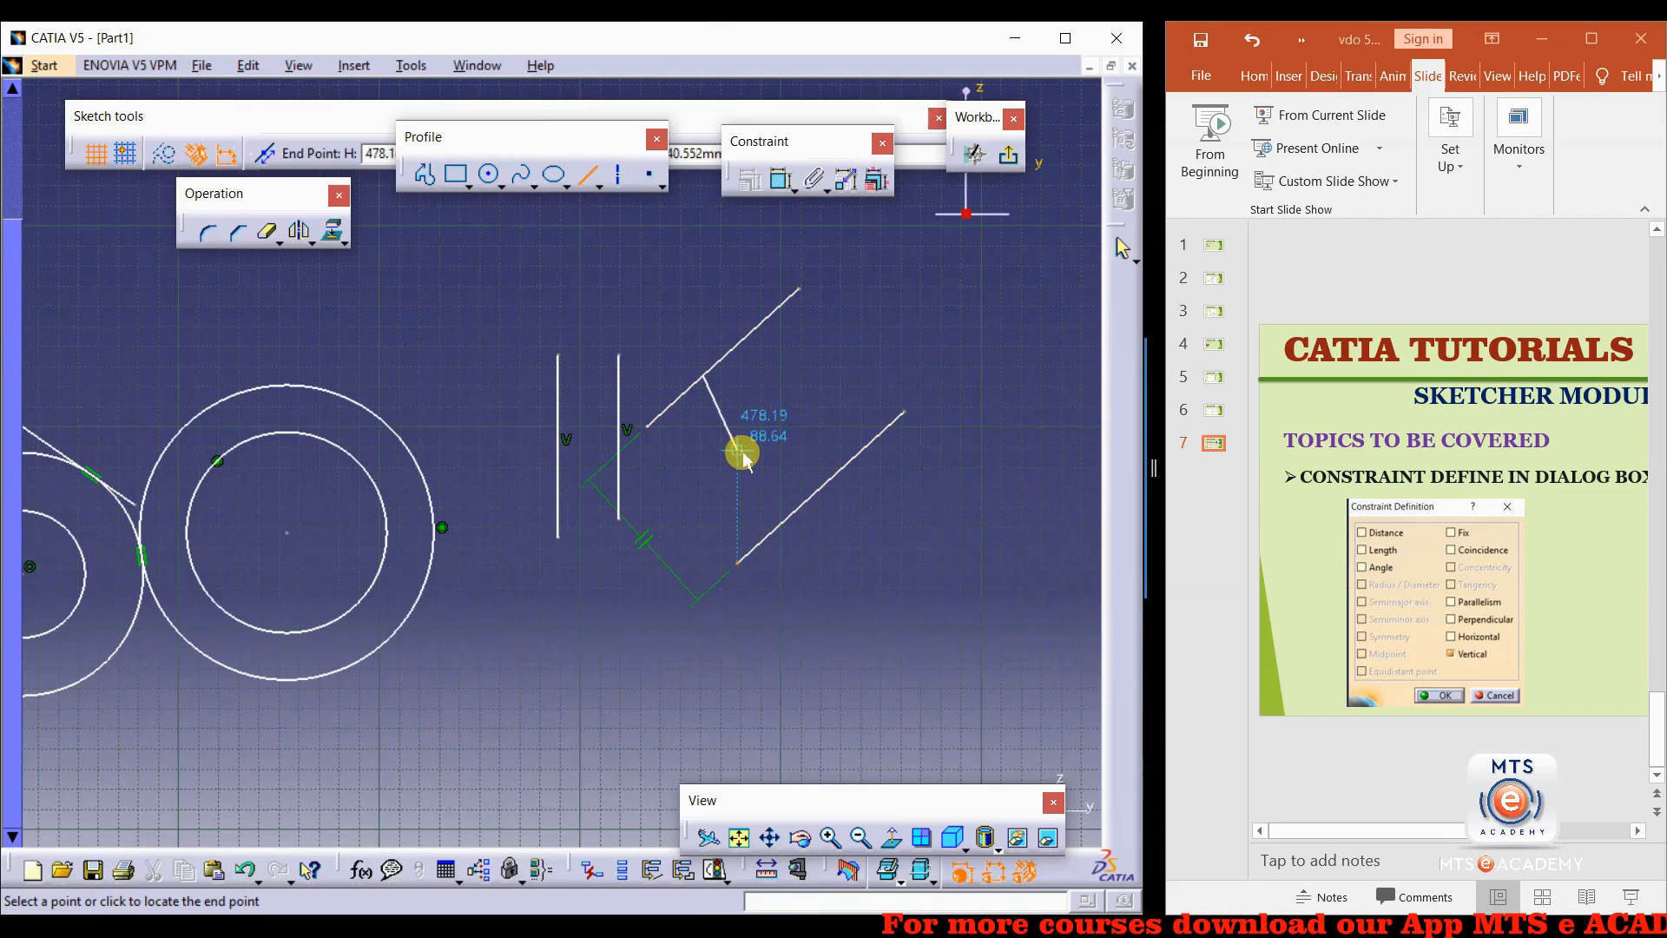
click(742, 452)
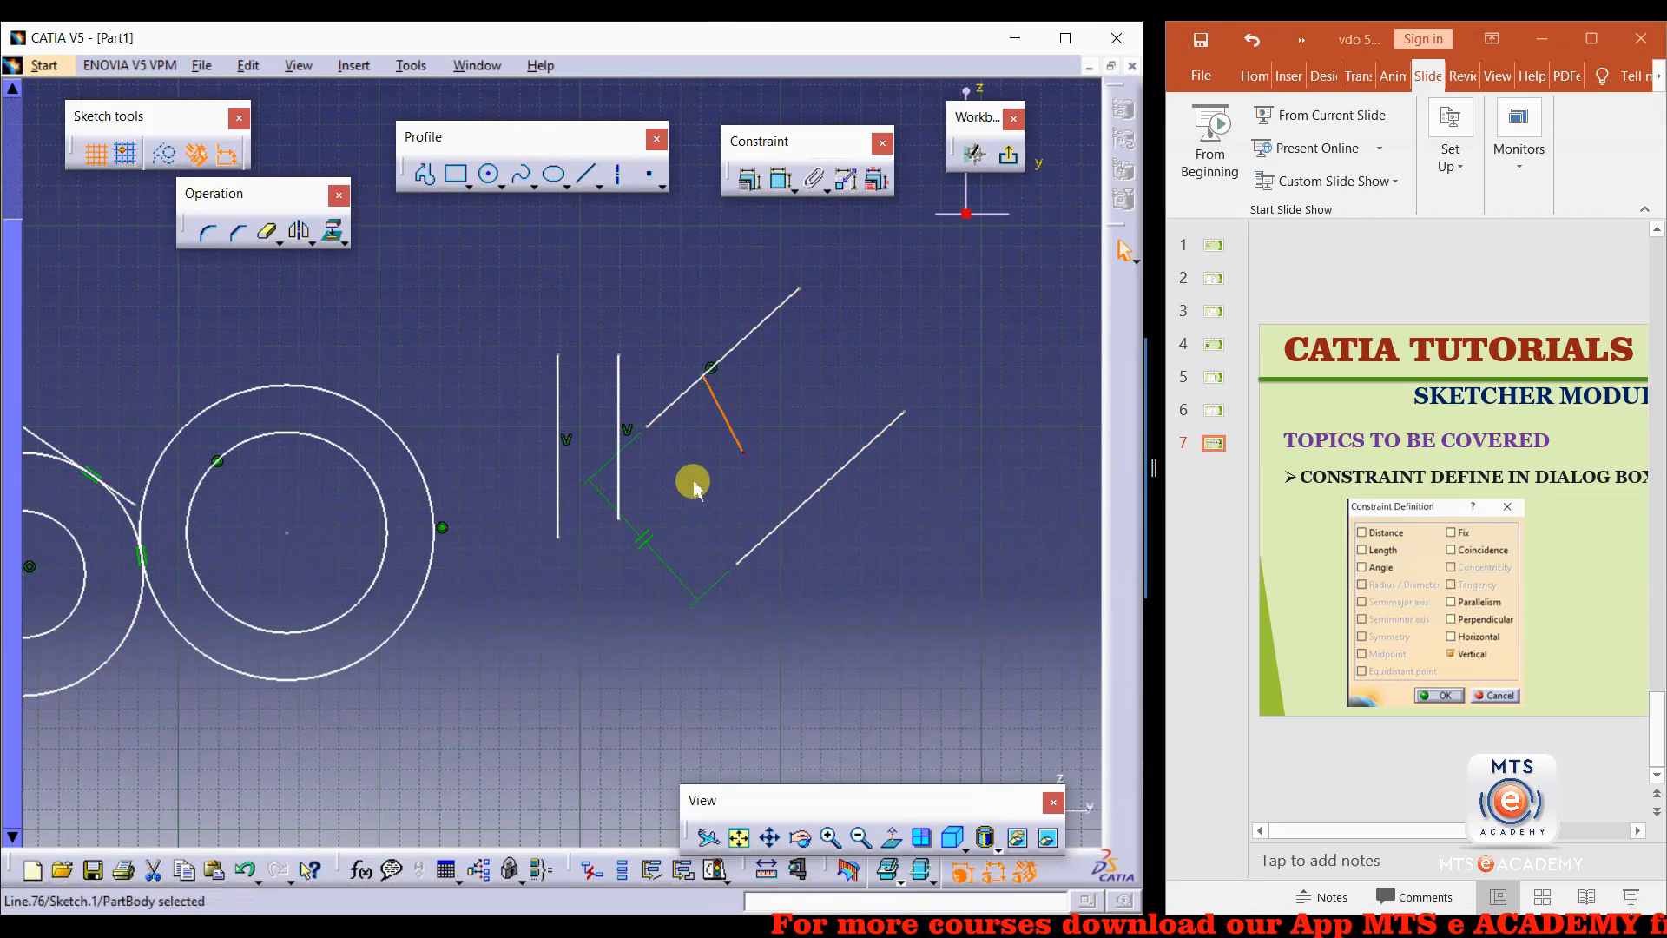
Apply a Perpendicular constraint between the short line and the upper sloping line.
ctrl+click(737, 343)
click(750, 179)
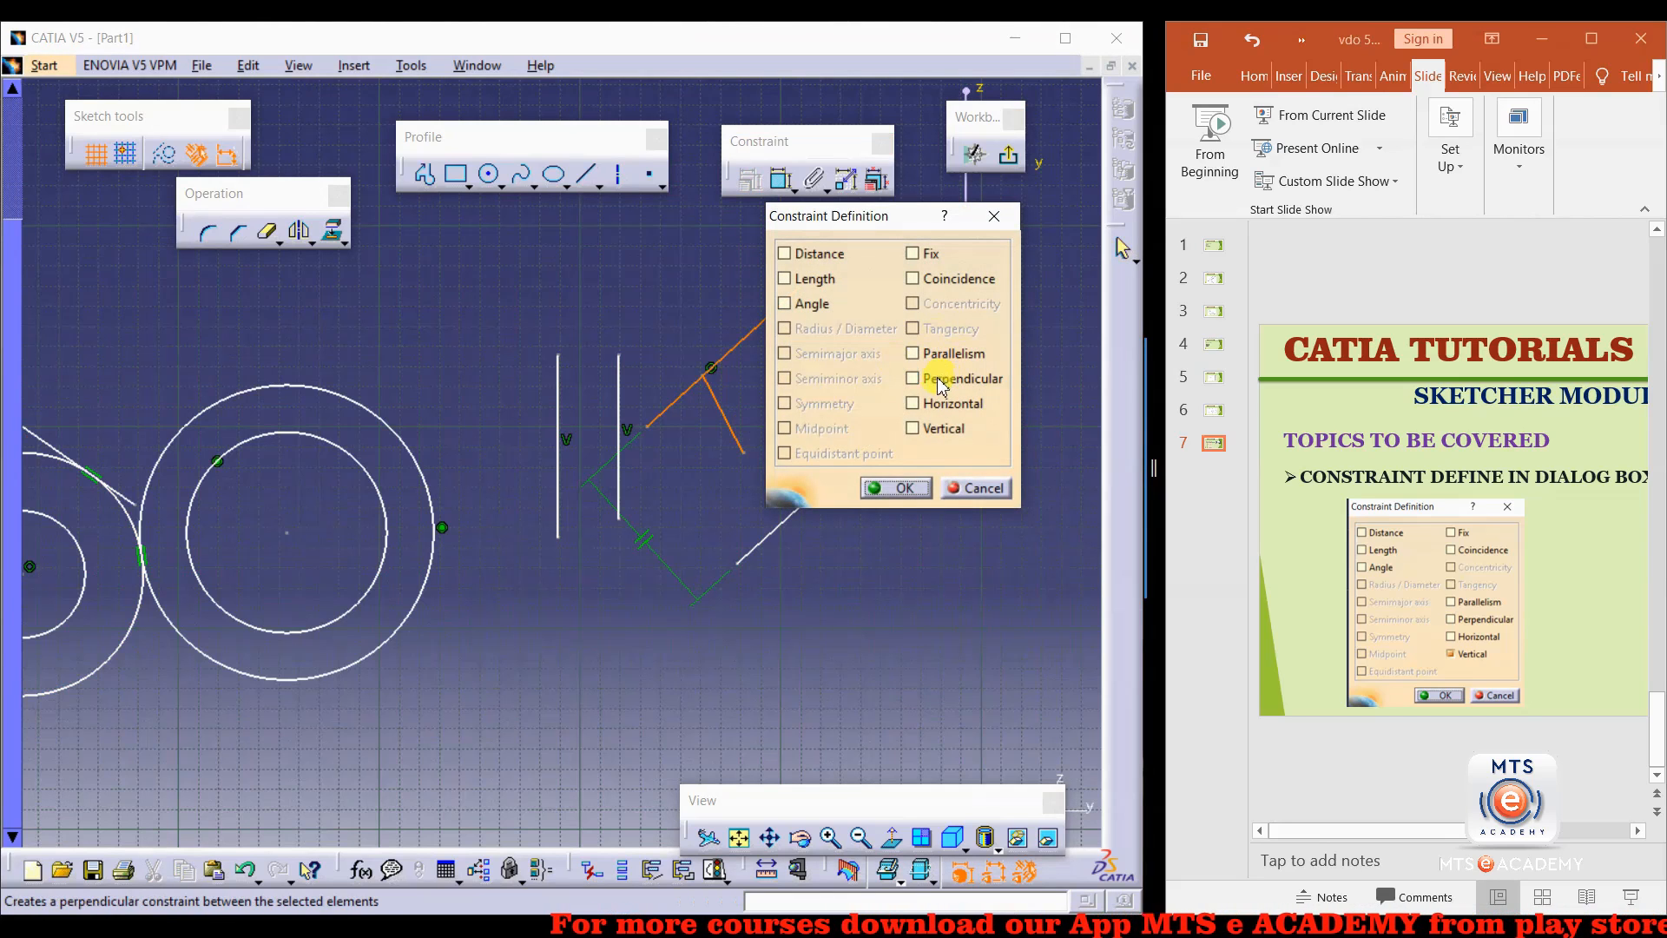
click(940, 383)
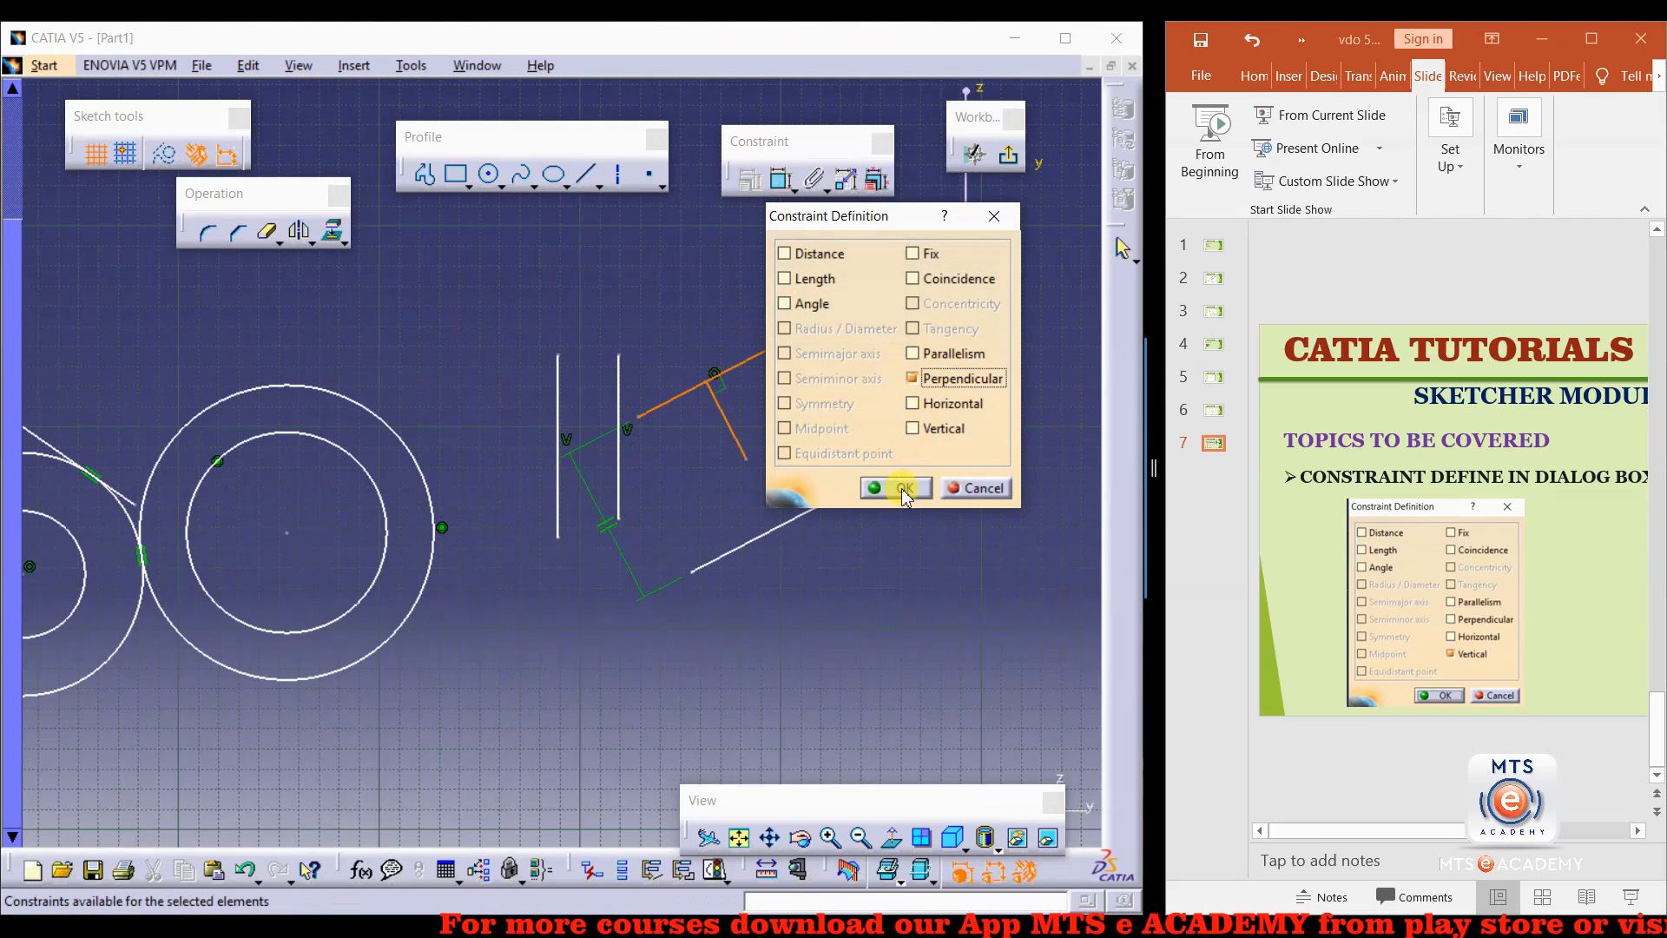
click(904, 489)
Delete all the sketched lines and circles together with their constraints, leaving only the sketch axes.
middle_drag(808, 383, 789, 508)
middle_drag(594, 517, 736, 482)
mouse_move(873, 326)
mouse_down()
mouse_move(680, 467)
mouse_move(323, 589)
mouse_up()
key(Delete)
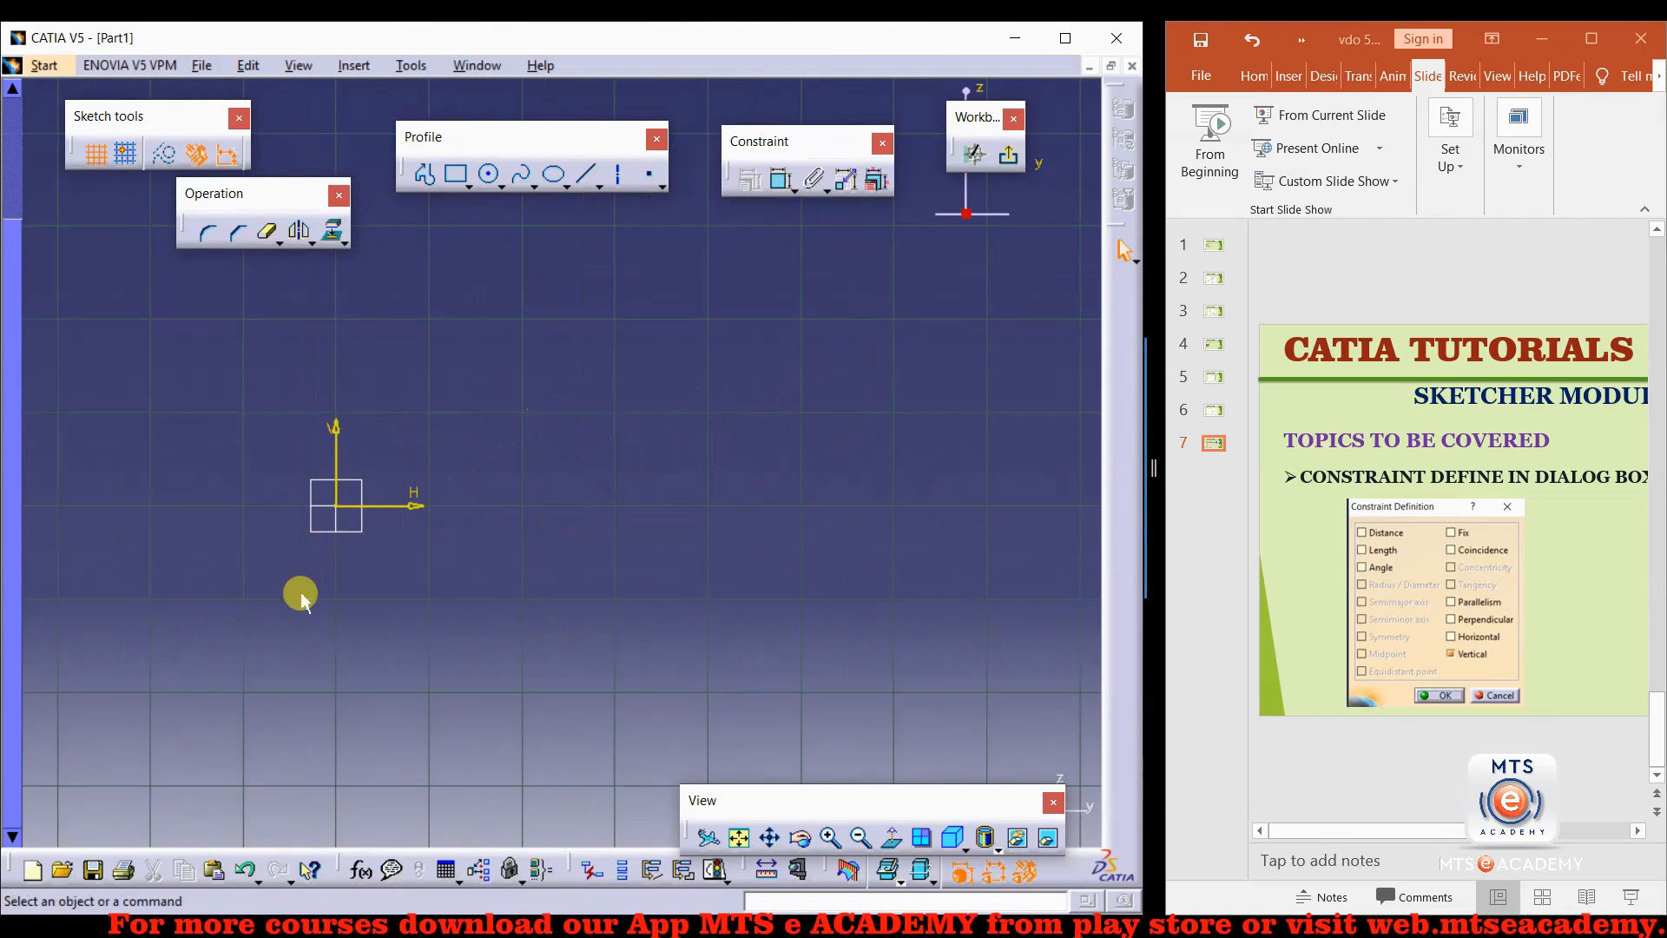